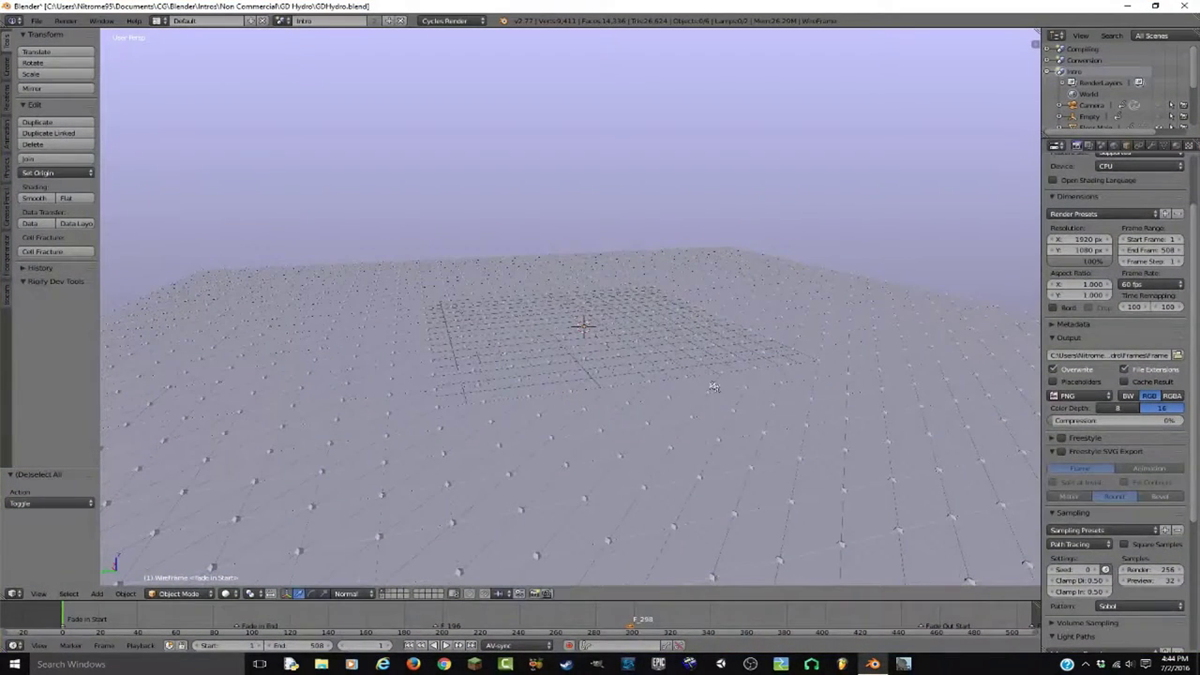
# Unhide all hidden objects in the scene, deselect everything and preview the floor in rendered shading
pyautogui.moveTo(713, 387); pyautogui.dragTo(681, 386, button='middle')
pyautogui.moveTo(641, 450)
pyautogui.mouseDown(button='middle')
pyautogui.moveTo(692, 452)
pyautogui.moveTo(630, 457)
pyautogui.mouseUp(button='middle')
pyautogui.hotkey('shift', 'z')
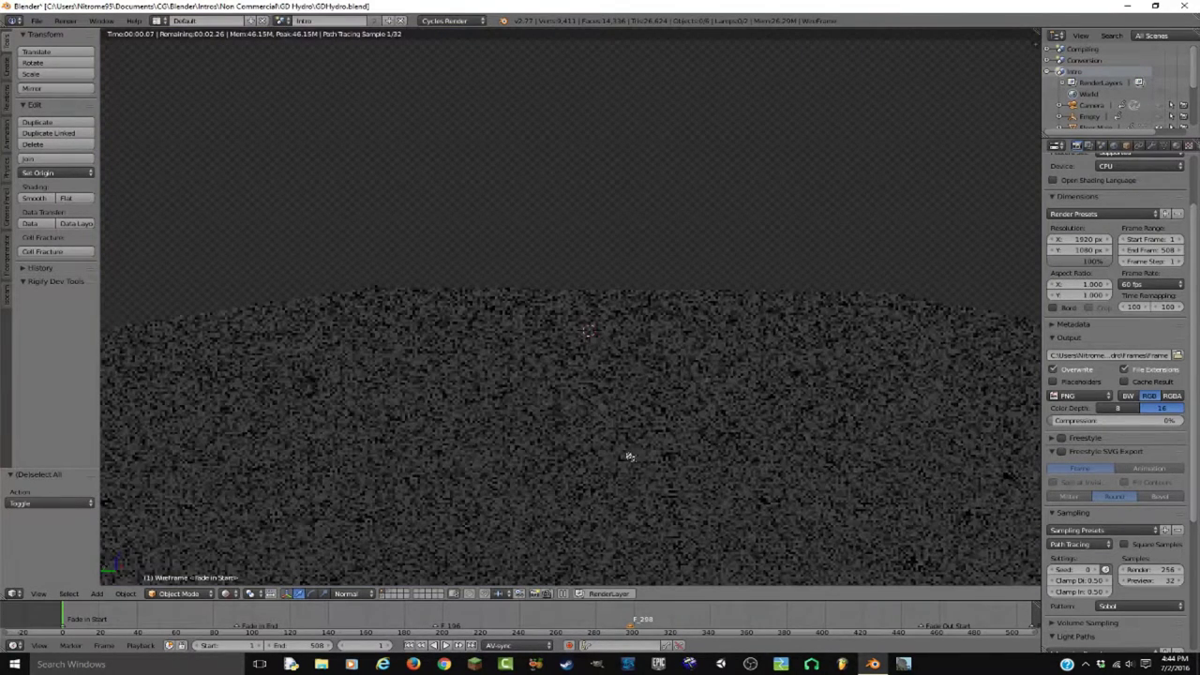
pyautogui.hotkey('shift', 'z')
pyautogui.hotkey('alt', 'h')
pyautogui.press('a')
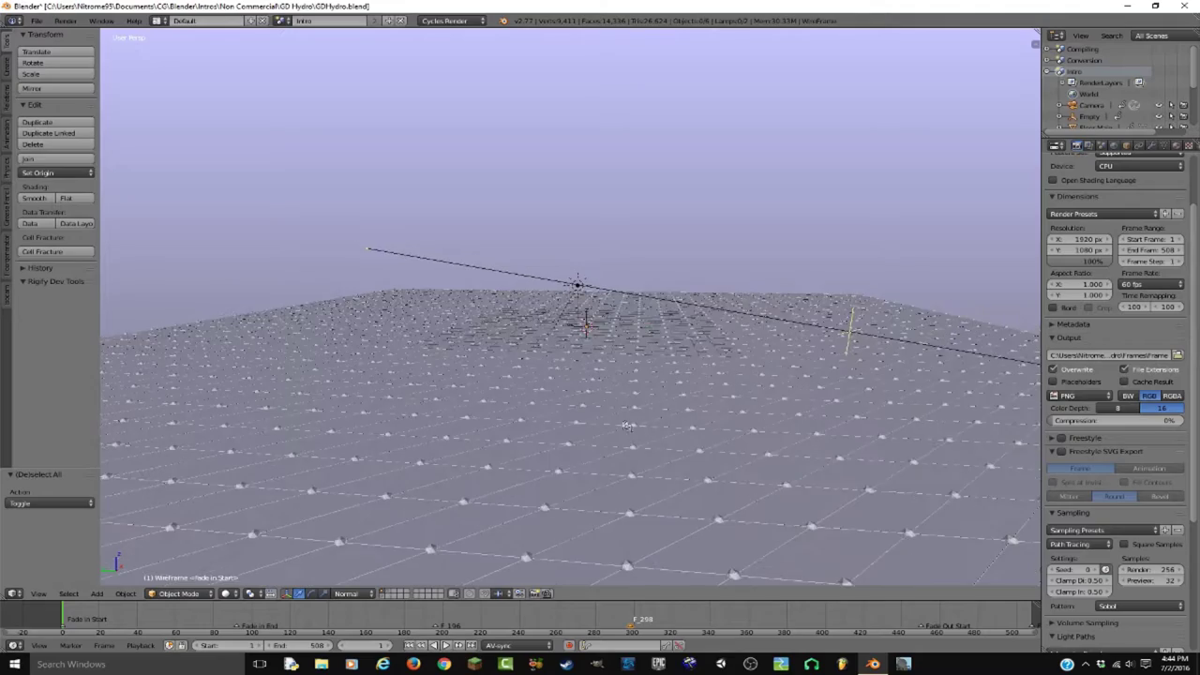
pyautogui.hotkey('shift', 'z')
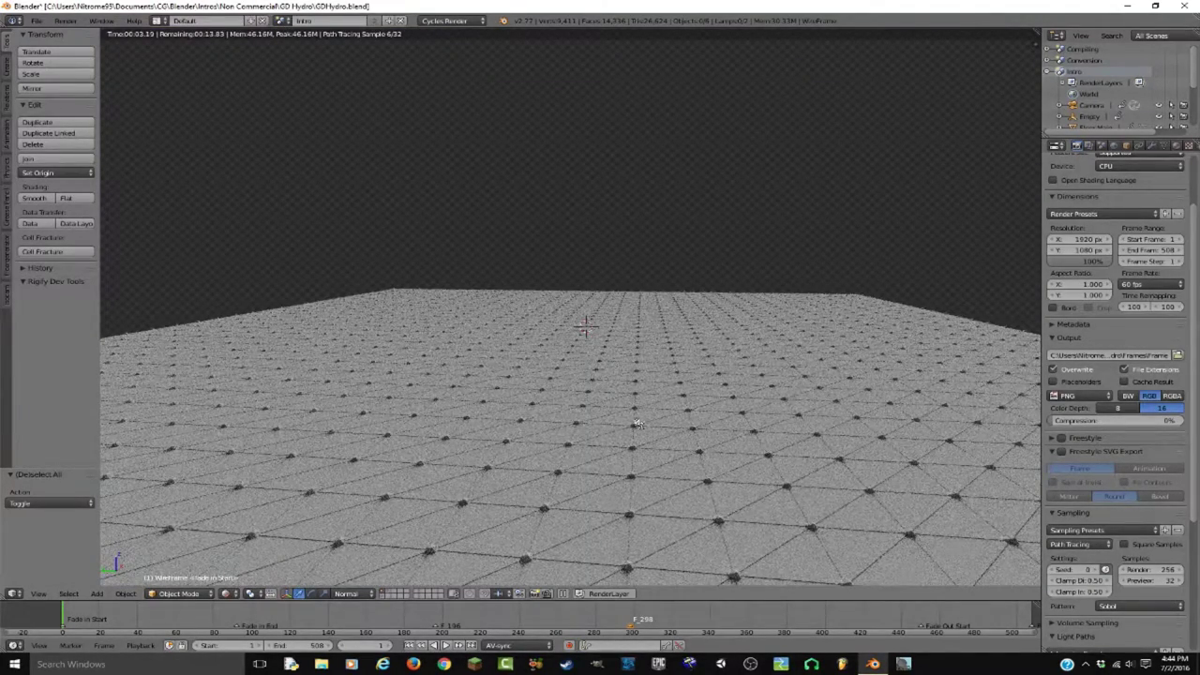
pyautogui.hotkey('shift', 'z')
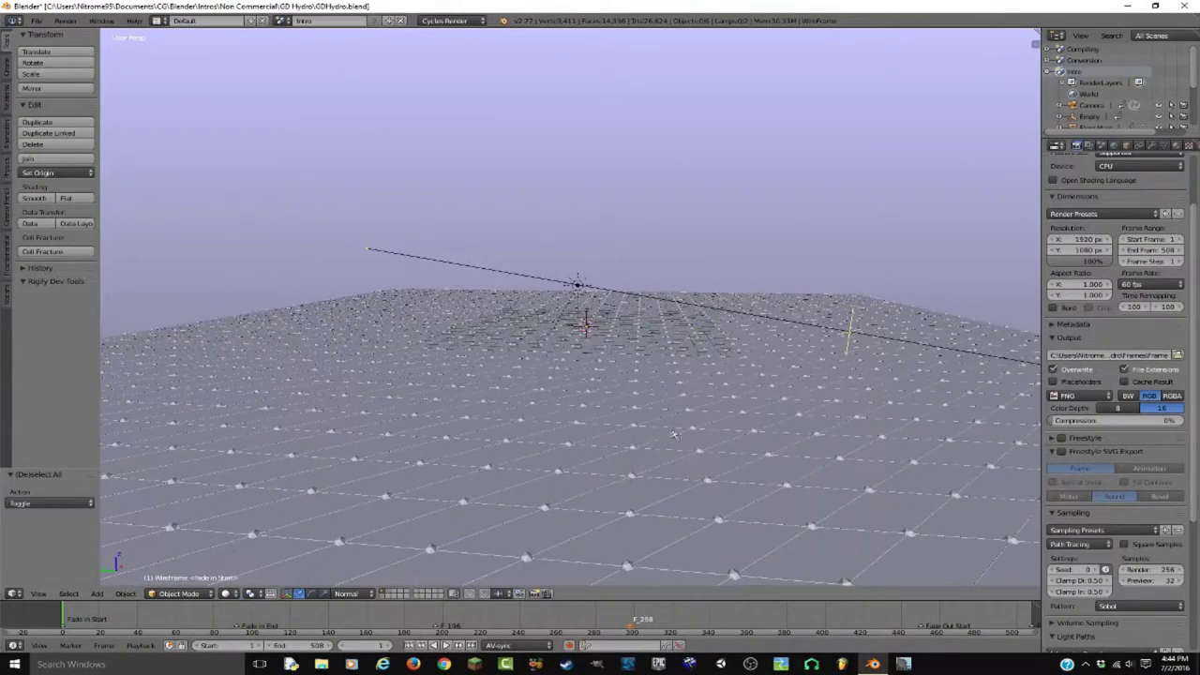
# Play the scene animation and examine the deforming low-poly floor from close up and from a distance
pyautogui.hotkey('alt', 'a')
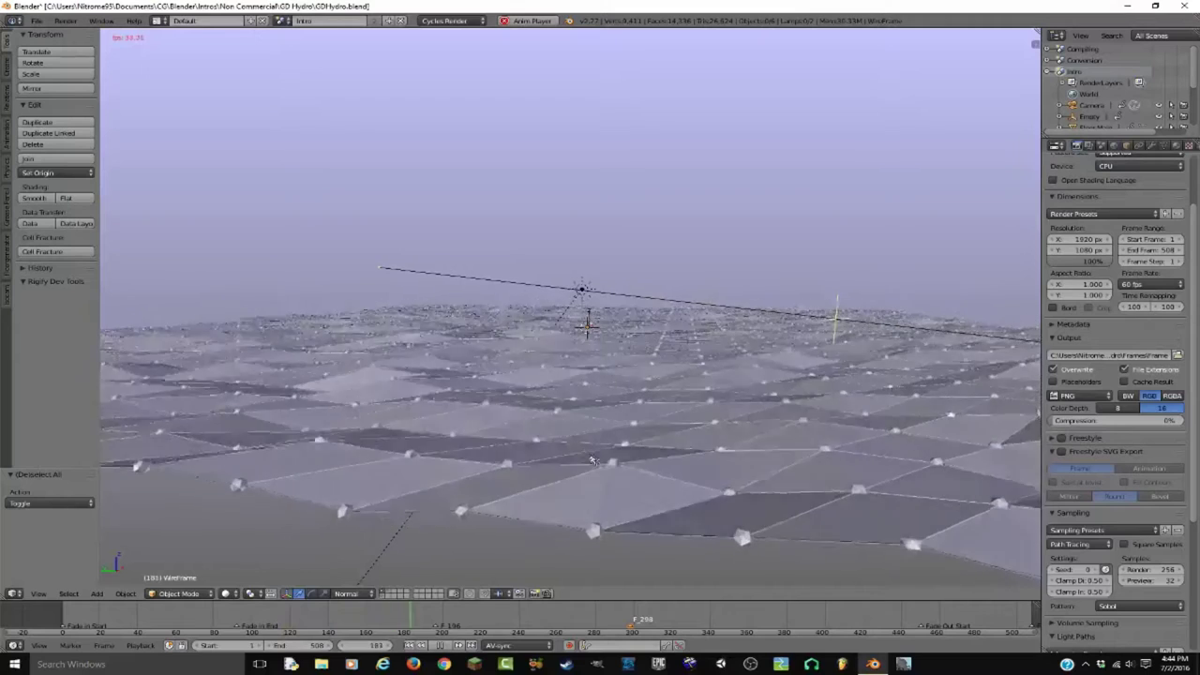
pyautogui.hotkey('alt', 'a')
pyautogui.moveTo(560, 451); pyautogui.dragTo(741, 463, button='middle')
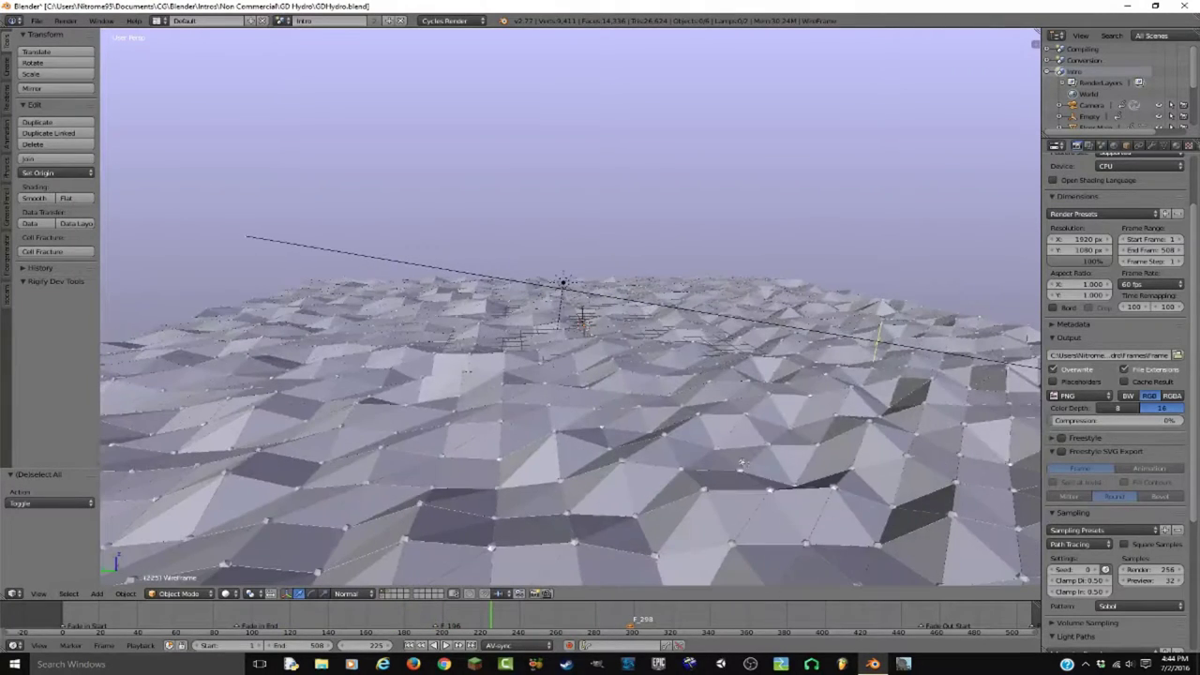
pyautogui.scroll(-5, 662, 487)
pyautogui.scroll(1, 718, 485)
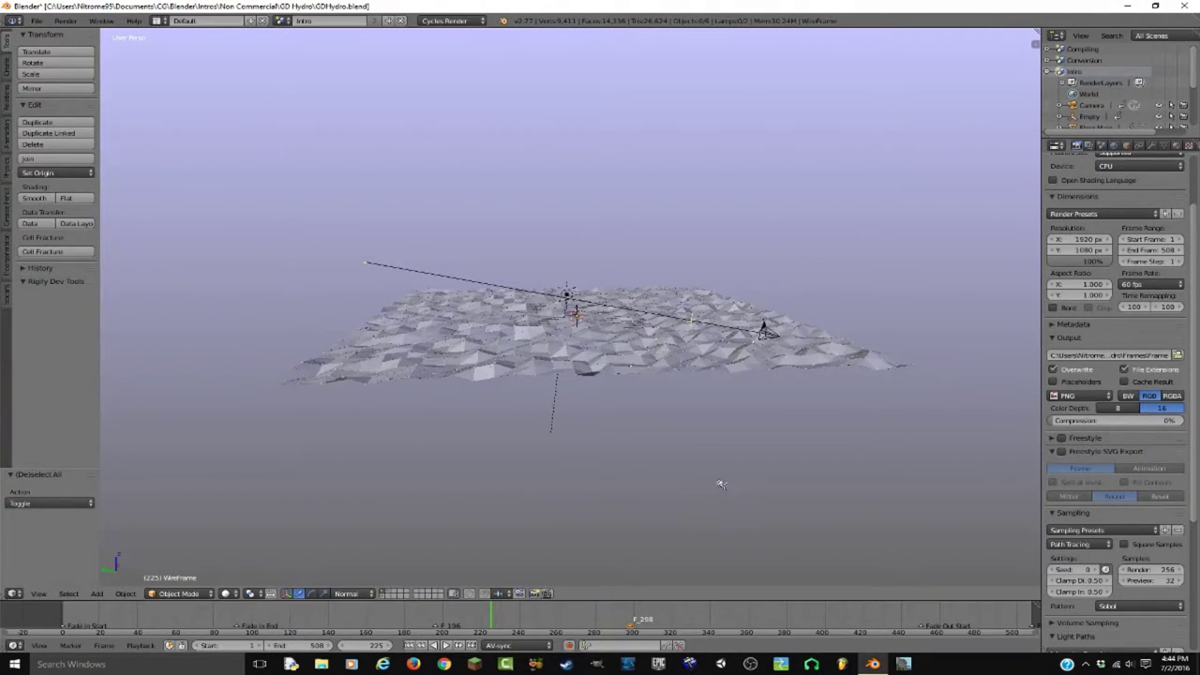
pyautogui.press('a')
pyautogui.scroll(4, 721, 485)
pyautogui.press('a')
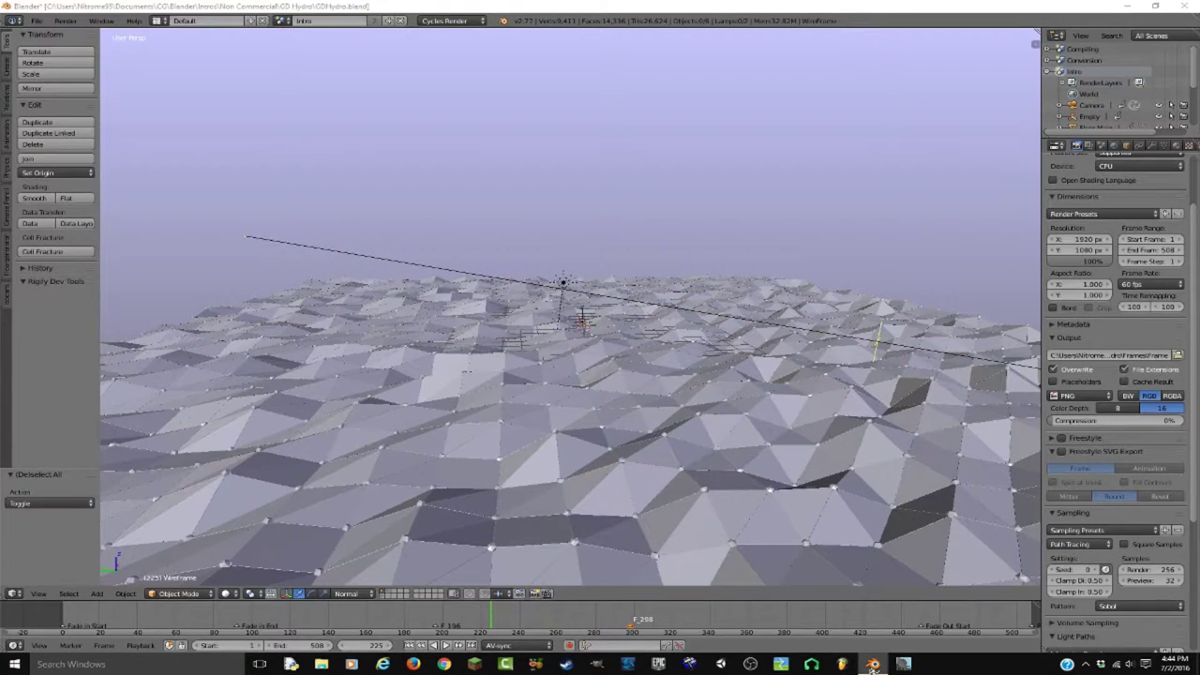
# Open a second Blender window with a new scene and dismiss its splash screen
pyautogui.rightClick(872, 664)
pyautogui.click(839, 603)
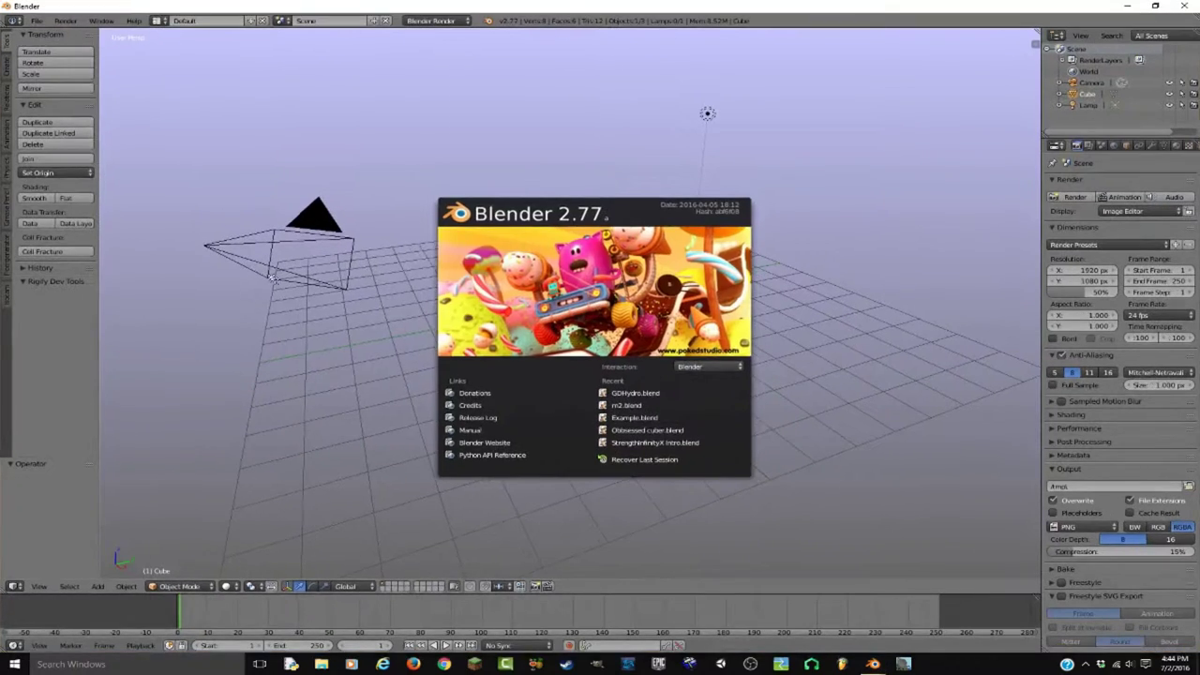
pyautogui.click(273, 280)
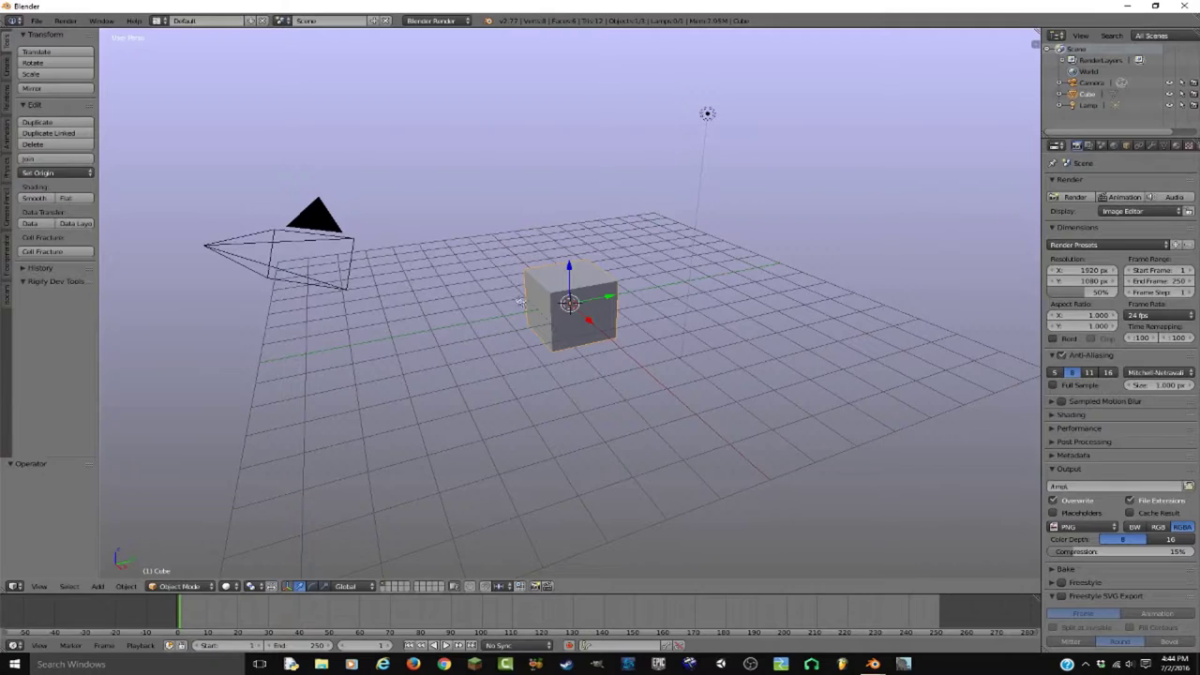
# Delete the default camera, cube and lamp from the new scene
pyautogui.press('a')
pyautogui.press('a')
pyautogui.press('a')
pyautogui.press('a')
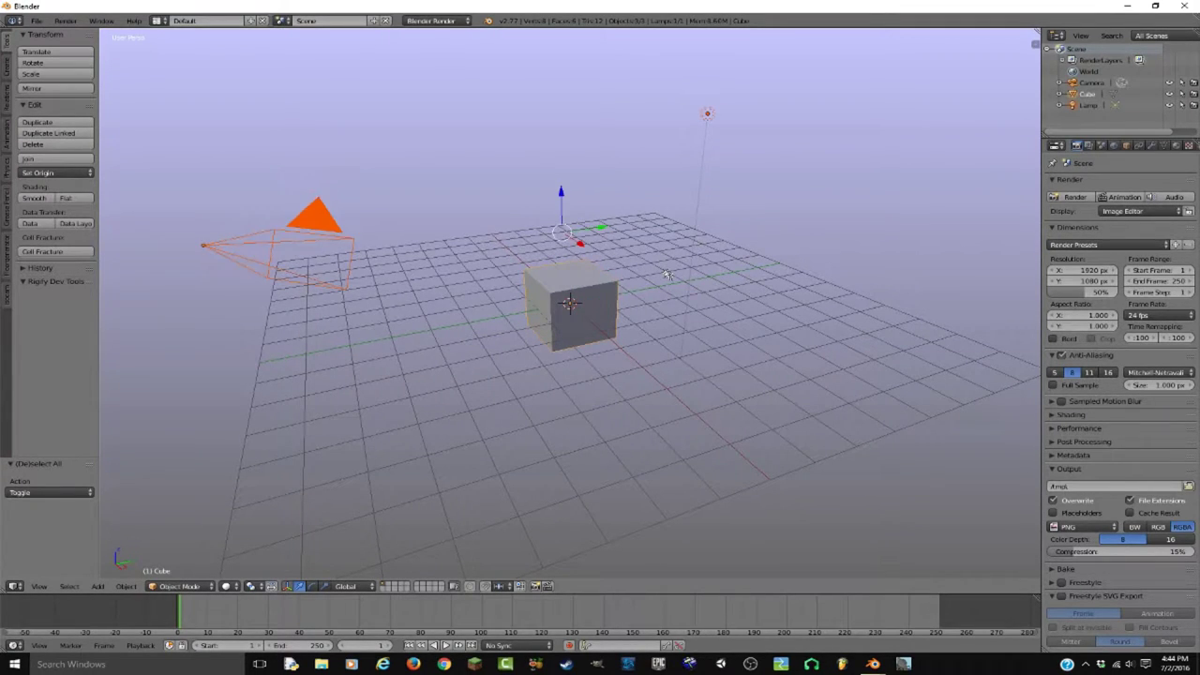
pyautogui.press('x')
pyautogui.click(677, 271)
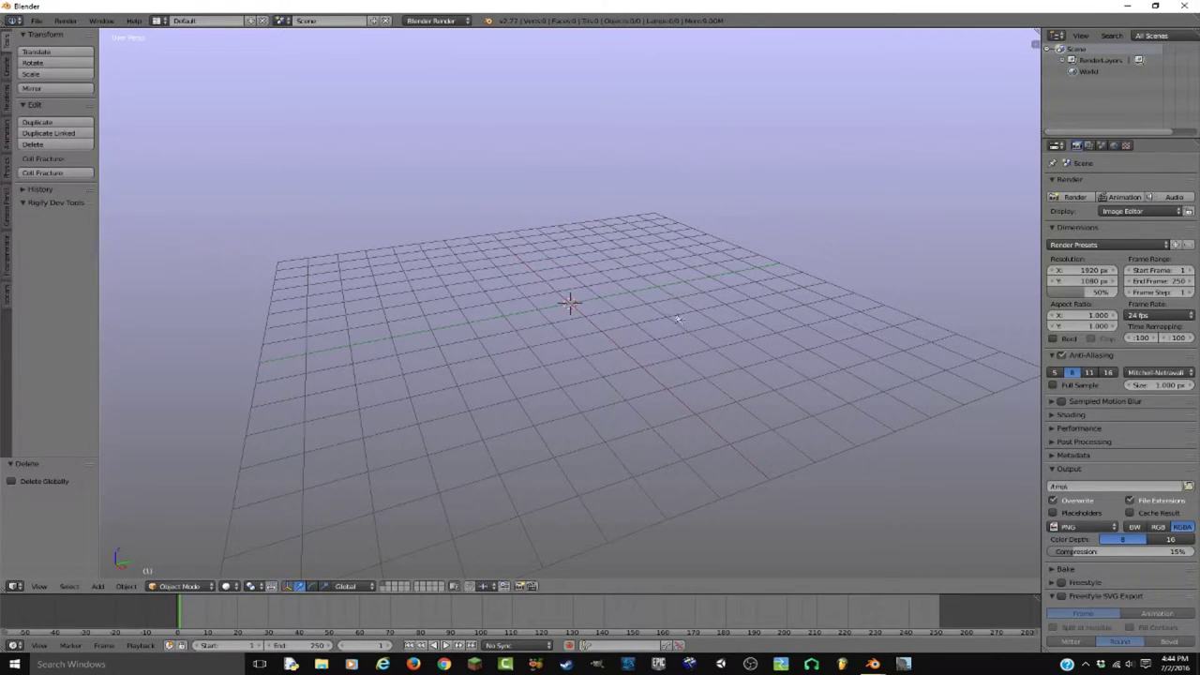
# Add a plane mesh at the origin and scale it by a factor of 10
pyautogui.hotkey('shift', 'a')
pyautogui.moveTo(682, 321)
pyautogui.click(724, 316)
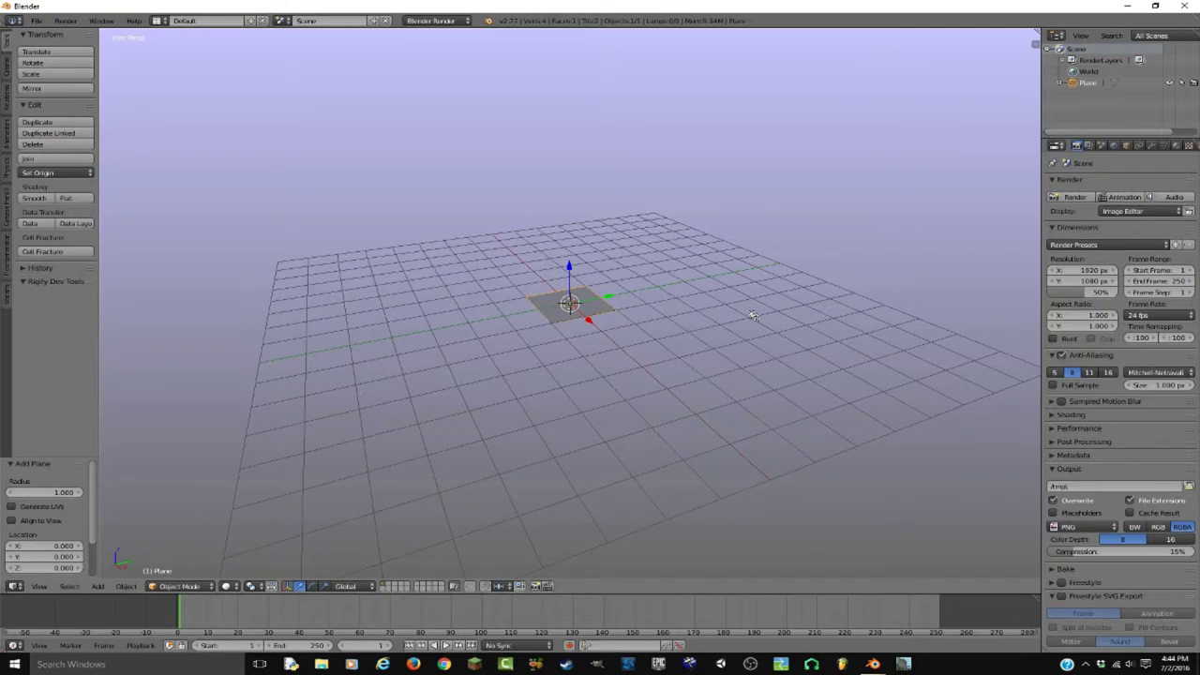
pyautogui.write('s10')
pyautogui.press('Return')
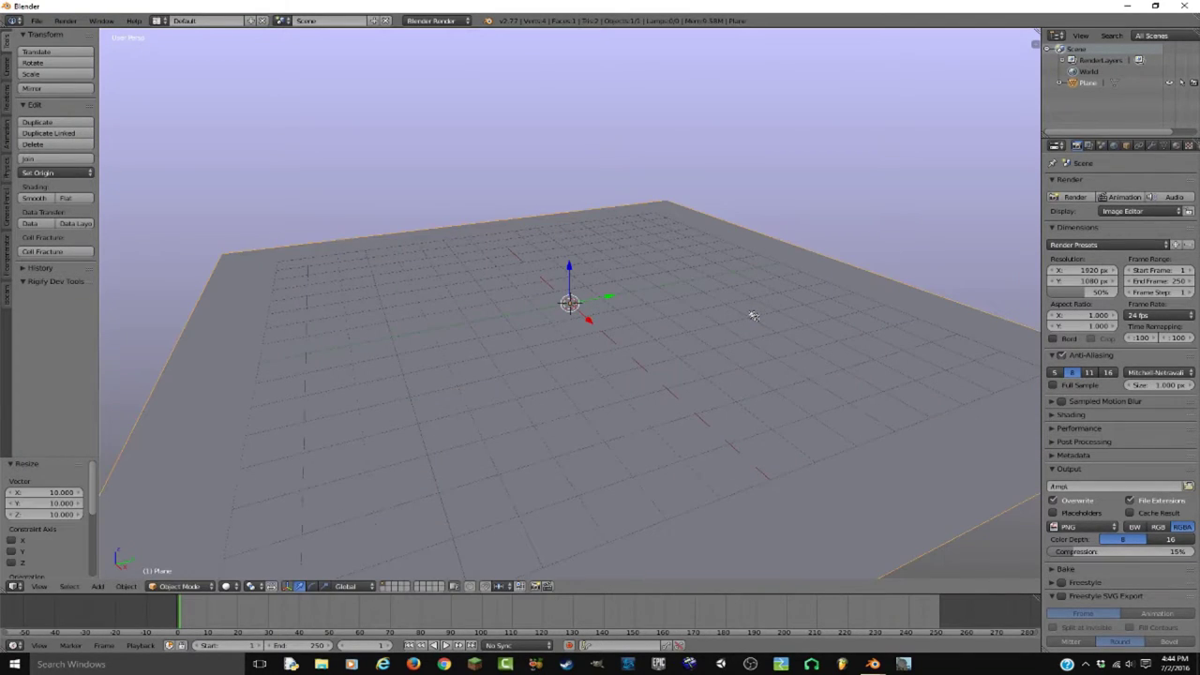
# Subdivide the whole plane in Edit Mode with 10 cuts
pyautogui.press('Tab')
pyautogui.press('w')
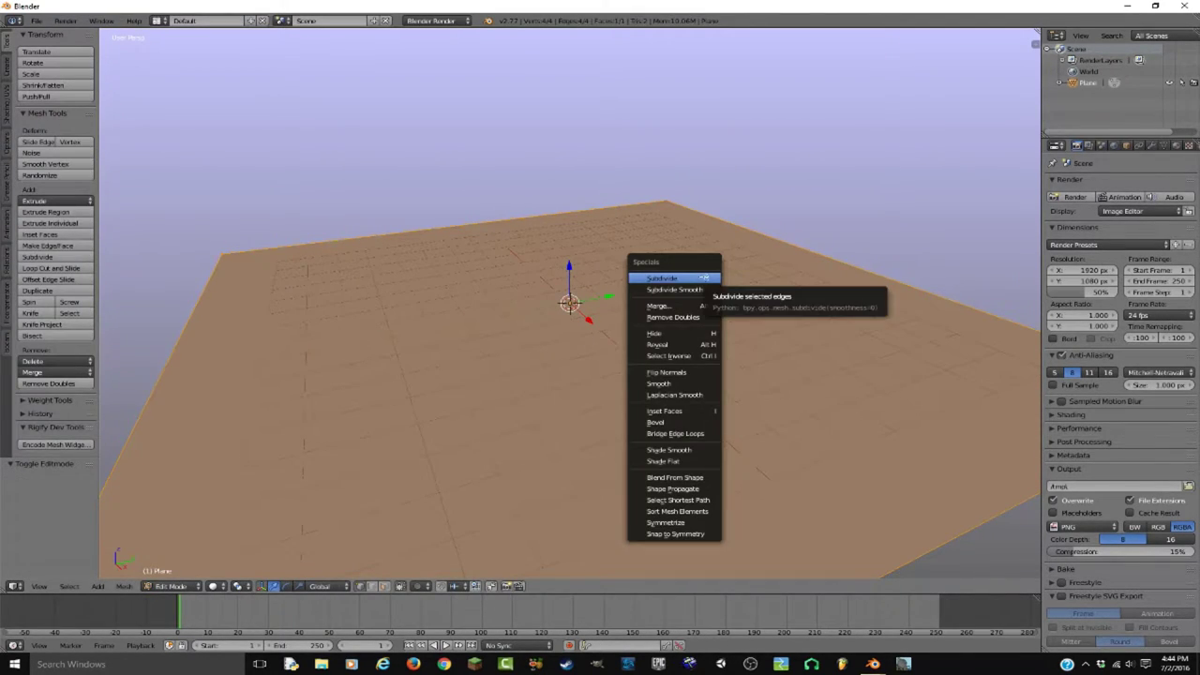
pyautogui.click(704, 279)
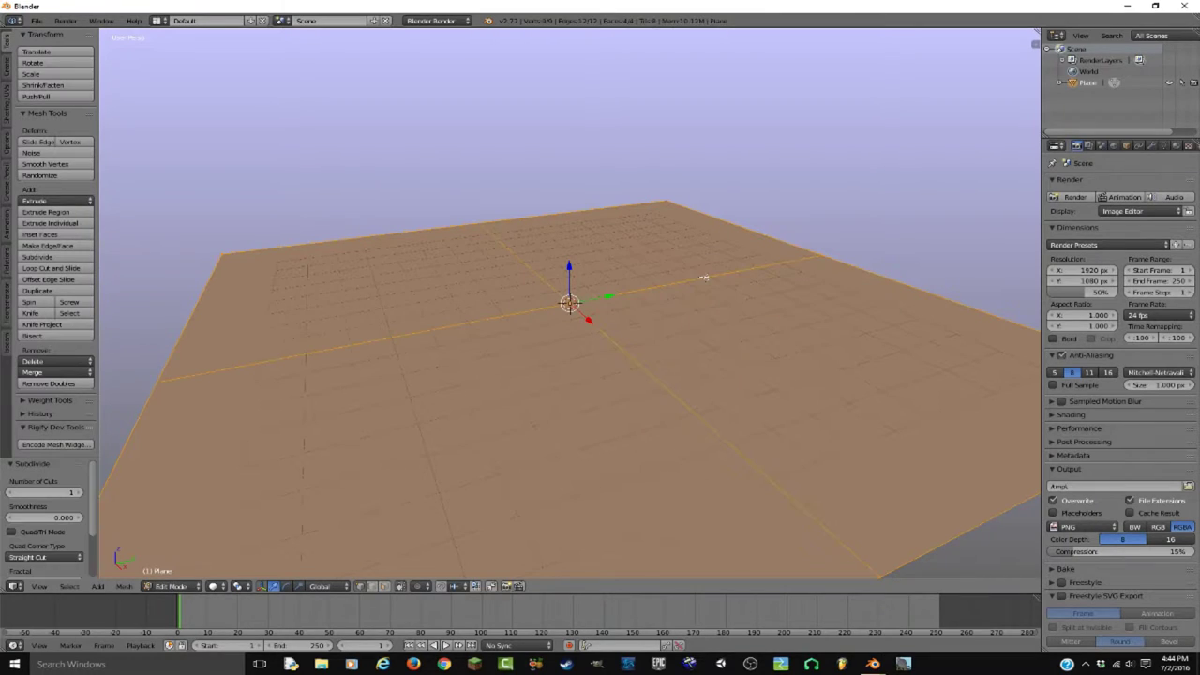
pyautogui.click(42, 464)
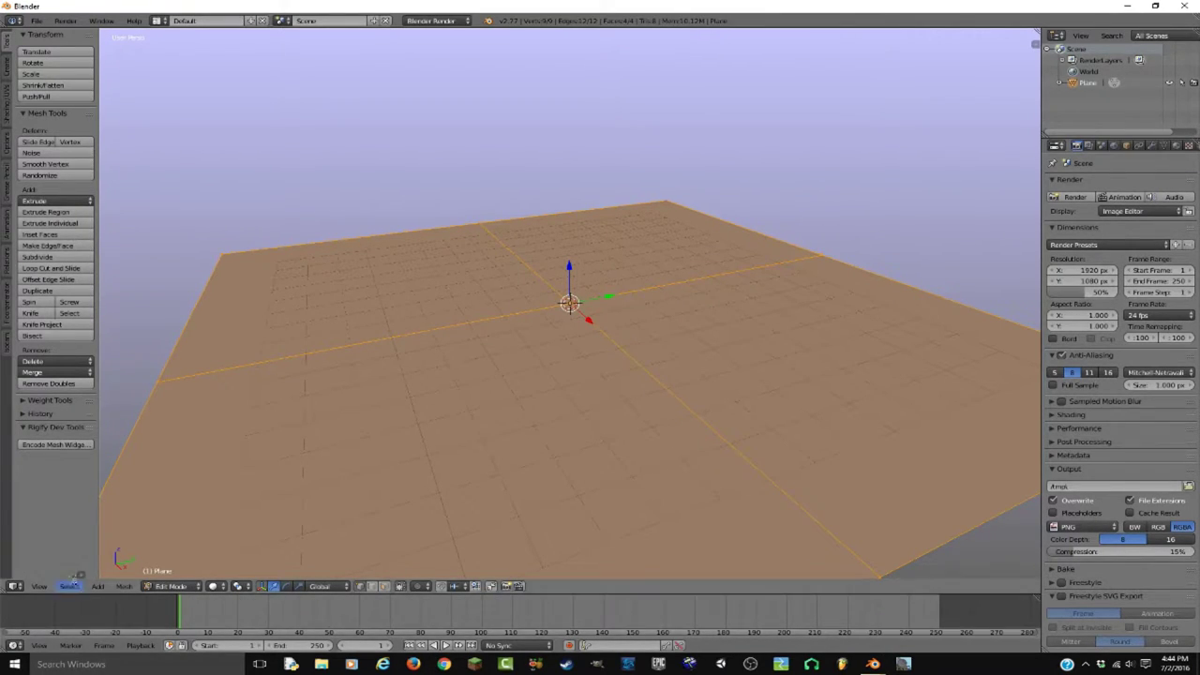
pyautogui.click(17, 465)
pyautogui.moveTo(49, 493); pyautogui.dragTo(141, 493)
# Subdivide the plane's grid a second time with 3 cuts
pyautogui.scroll(-3, 838, 492)
pyautogui.press('w')
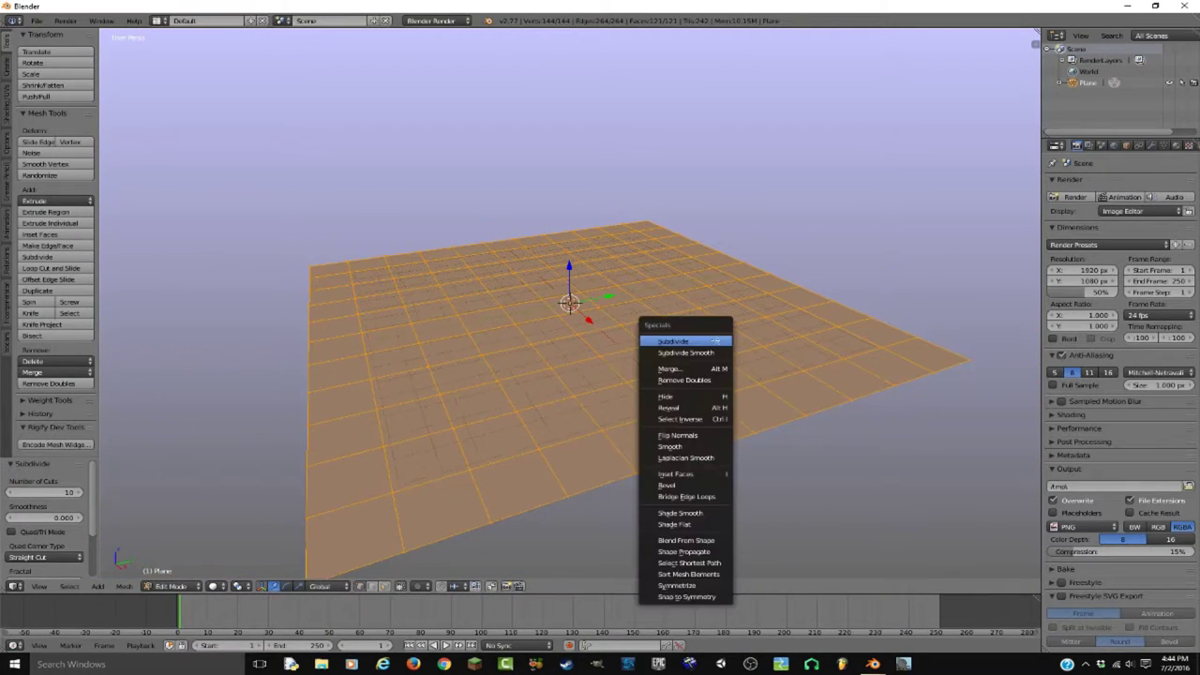
pyautogui.click(715, 340)
pyautogui.moveTo(67, 492); pyautogui.dragTo(88, 492)
pyautogui.moveTo(623, 380); pyautogui.dragTo(661, 366, button='middle')
pyautogui.scroll(-3, 661, 367)
pyautogui.scroll(5, 661, 367)
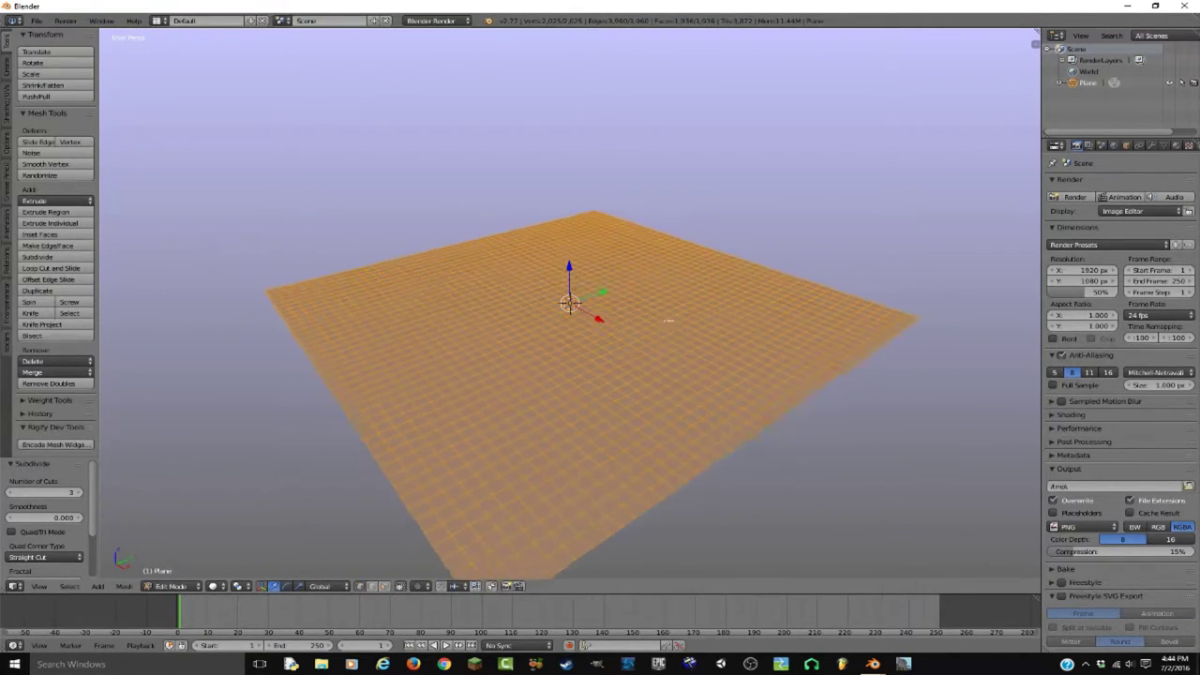
# Return to Object Mode and rename the plane object as Floor
pyautogui.press('Tab')
pyautogui.click(1127, 146)
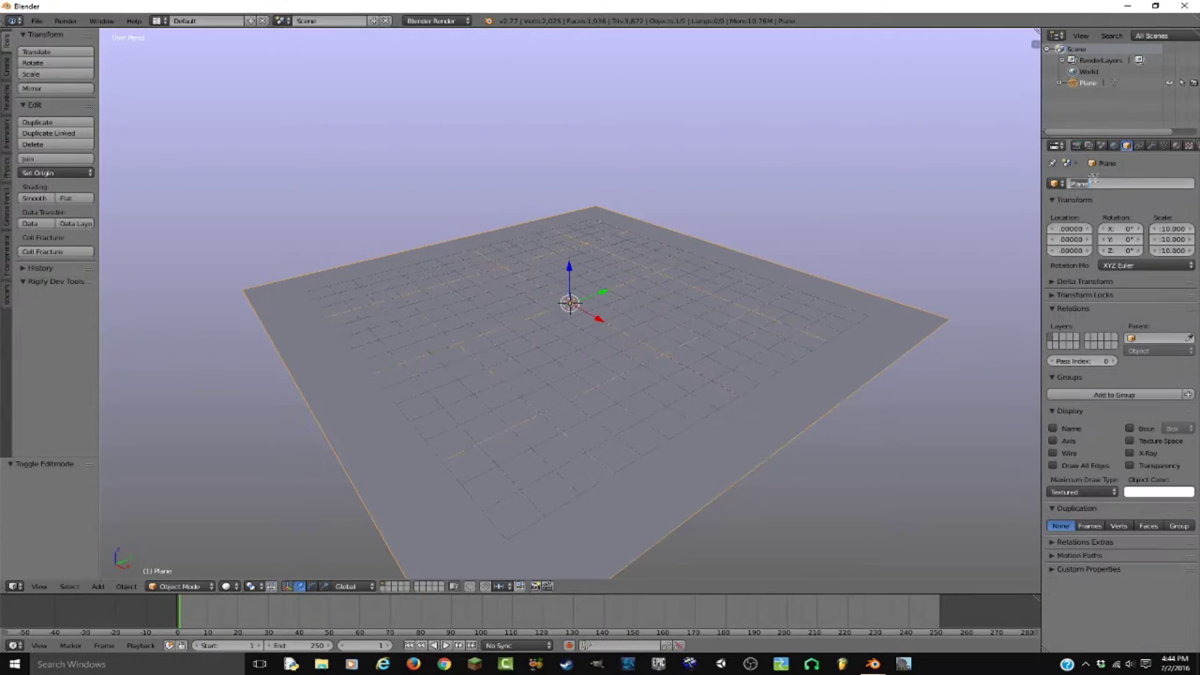
pyautogui.write('Floor')
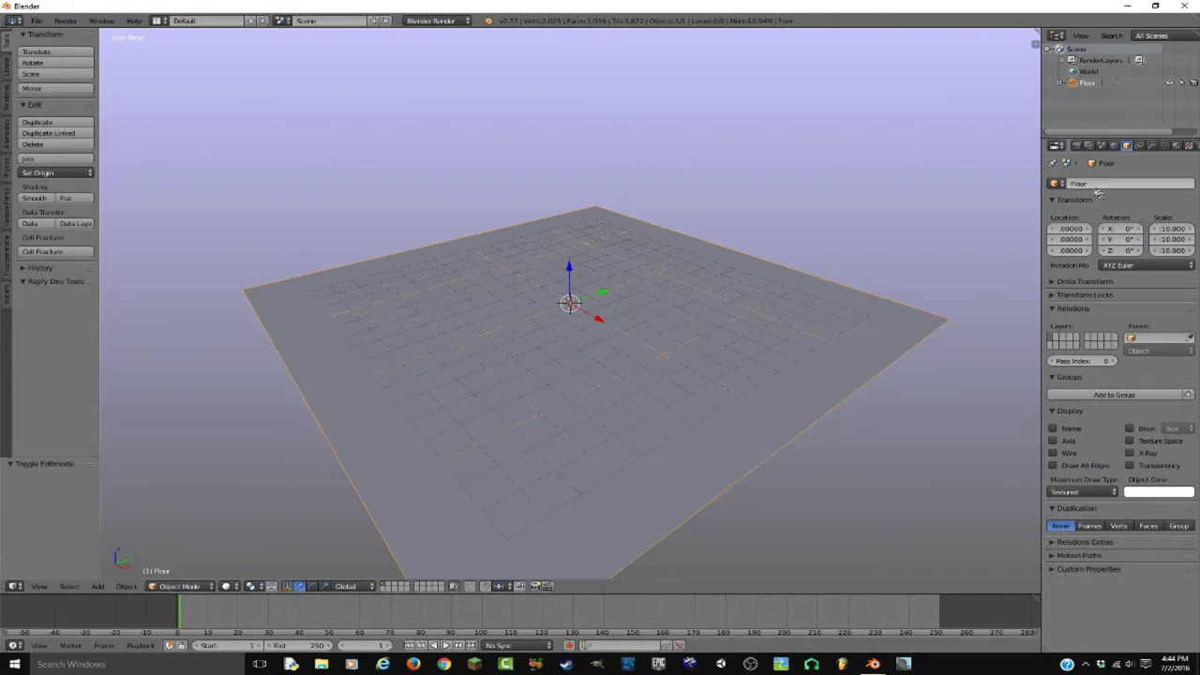
pyautogui.press('Return')
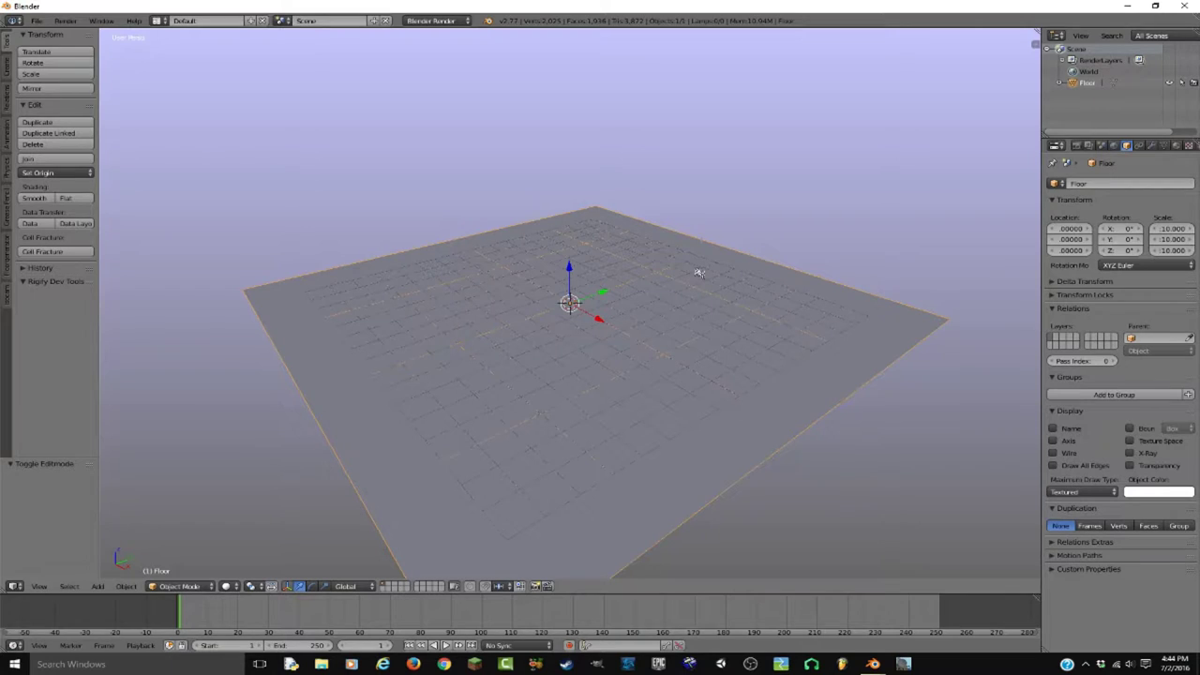
# Add a Displace modifier to the Floor and create a new texture for it
pyautogui.click(1151, 147)
pyautogui.click(1116, 184)
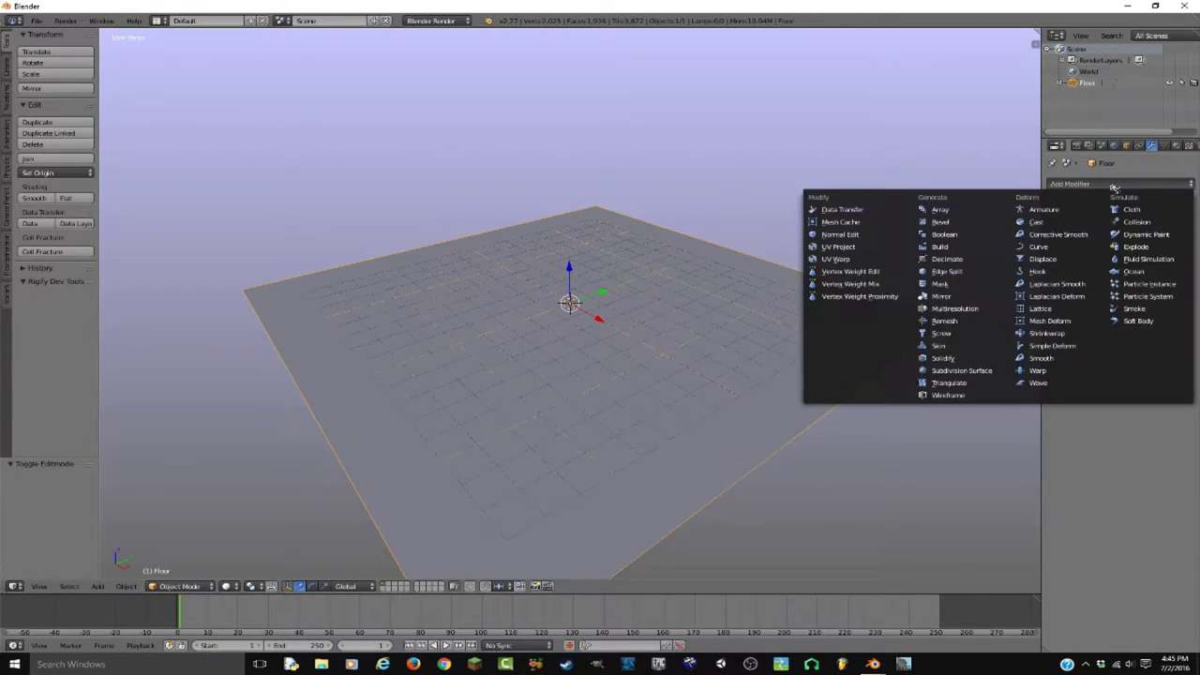
pyautogui.click(1039, 261)
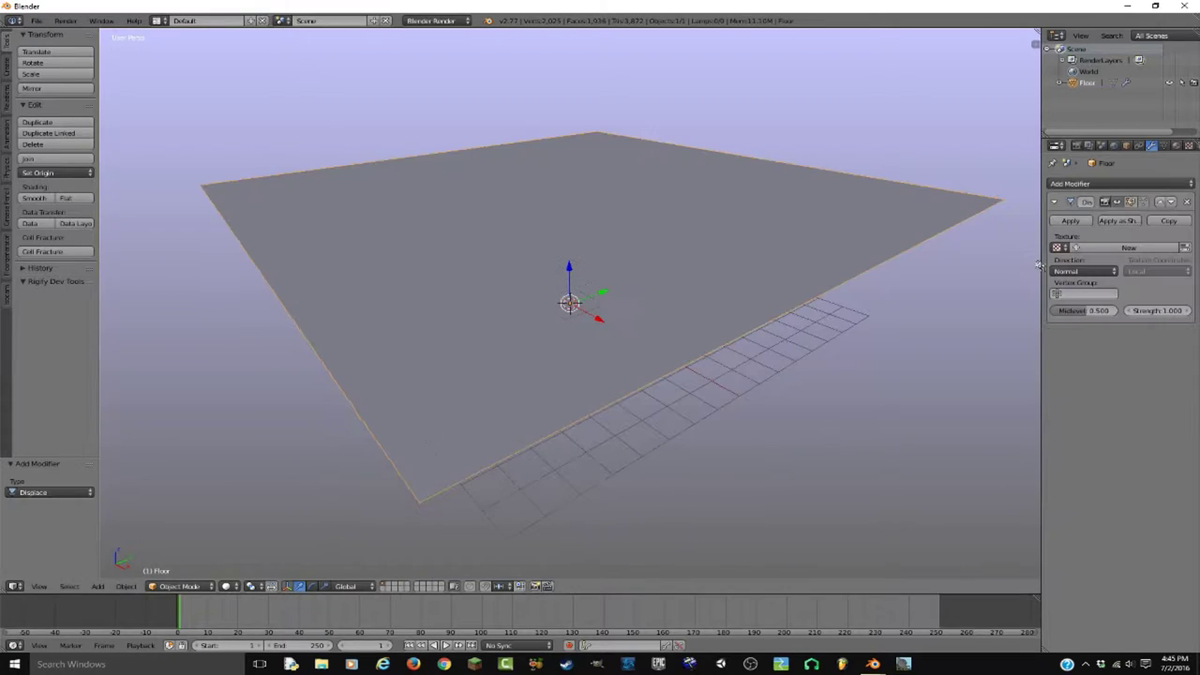
pyautogui.click(1129, 247)
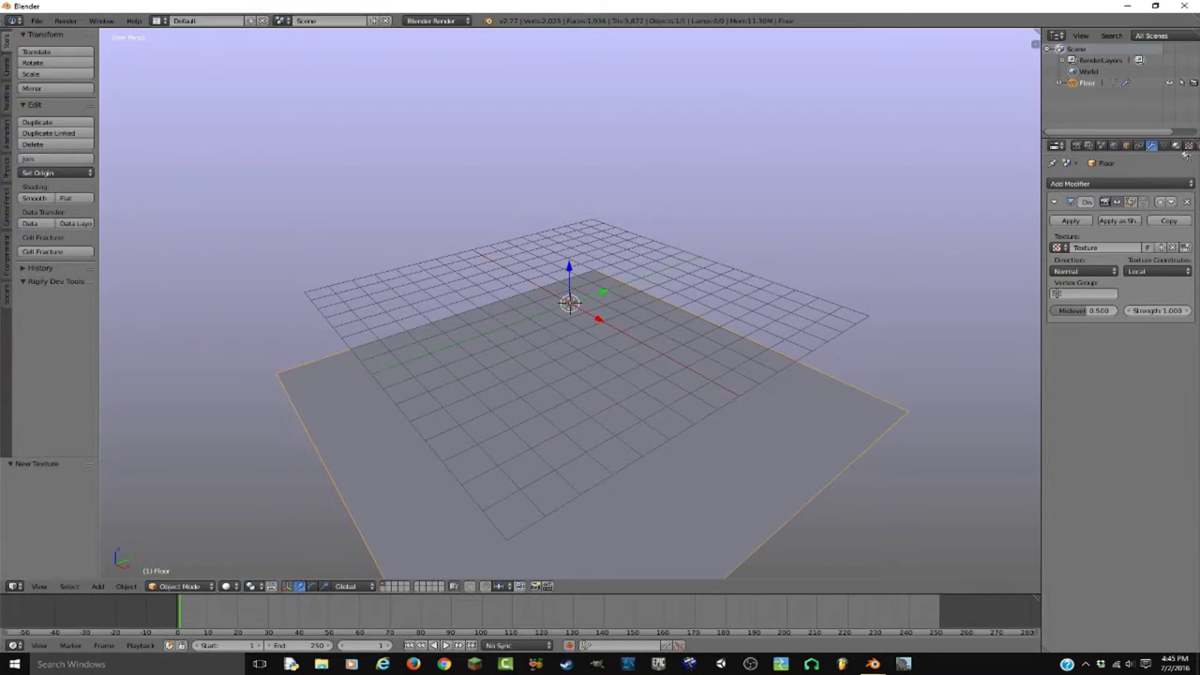
# Set the Displace texture's type to Clouds and its noise size to 0.20
pyautogui.click(1140, 146)
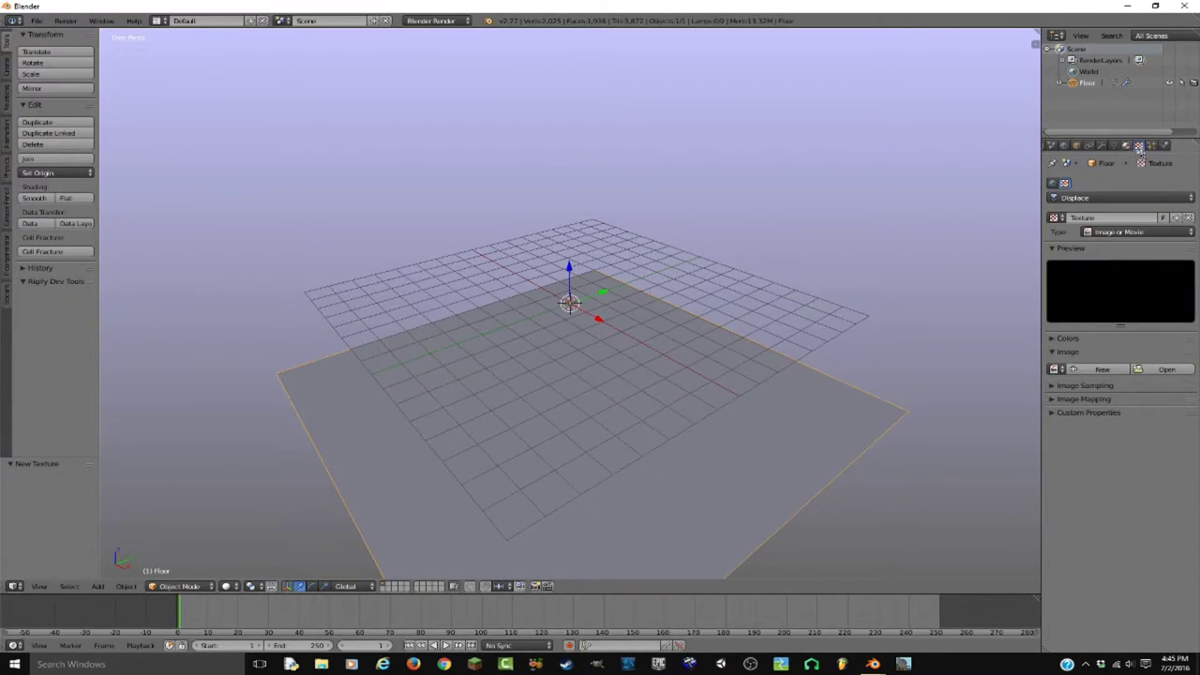
pyautogui.click(1119, 234)
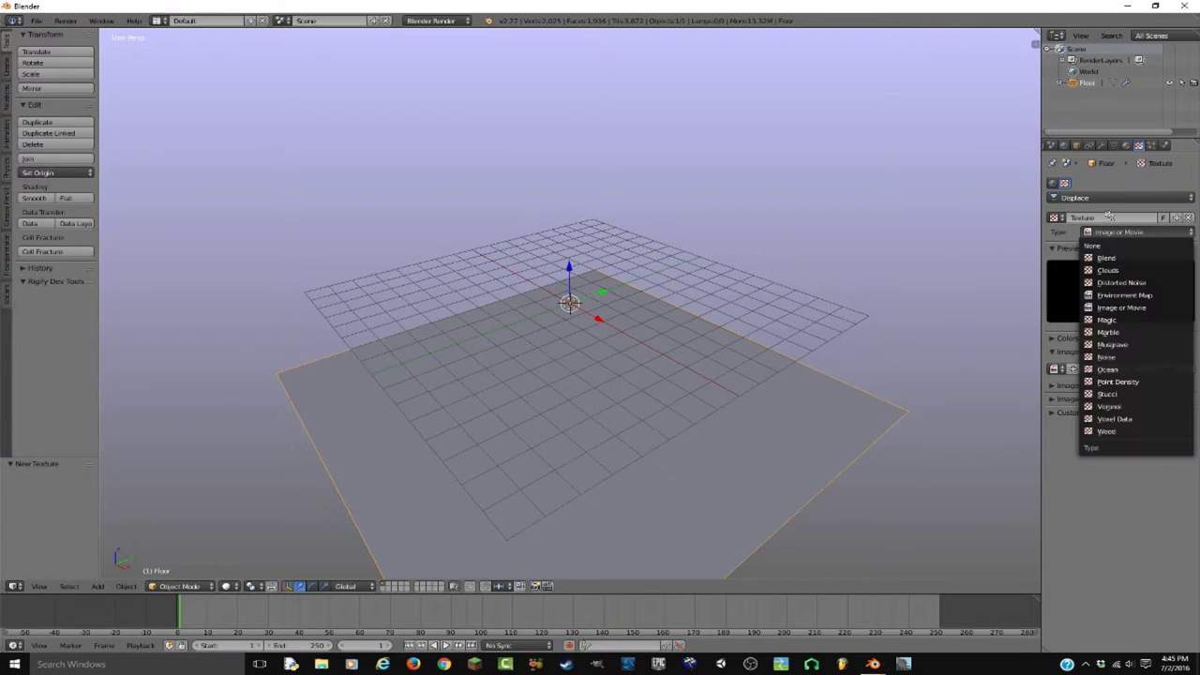
pyautogui.click(1119, 270)
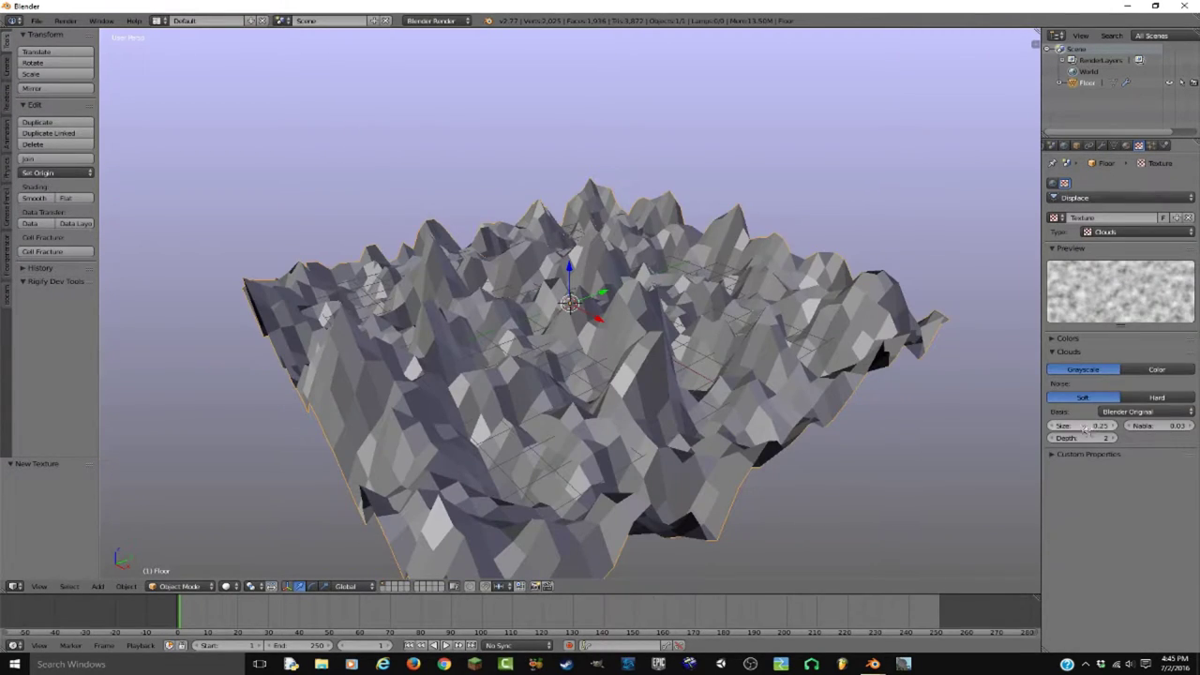
pyautogui.moveTo(1097, 425); pyautogui.dragTo(1191, 424)
pyautogui.moveTo(1083, 426)
pyautogui.mouseDown()
pyautogui.moveTo(994, 426)
pyautogui.moveTo(1135, 425)
pyautogui.moveTo(1082, 426)
pyautogui.mouseUp()
pyautogui.moveTo(844, 420); pyautogui.dragTo(752, 392, button='middle')
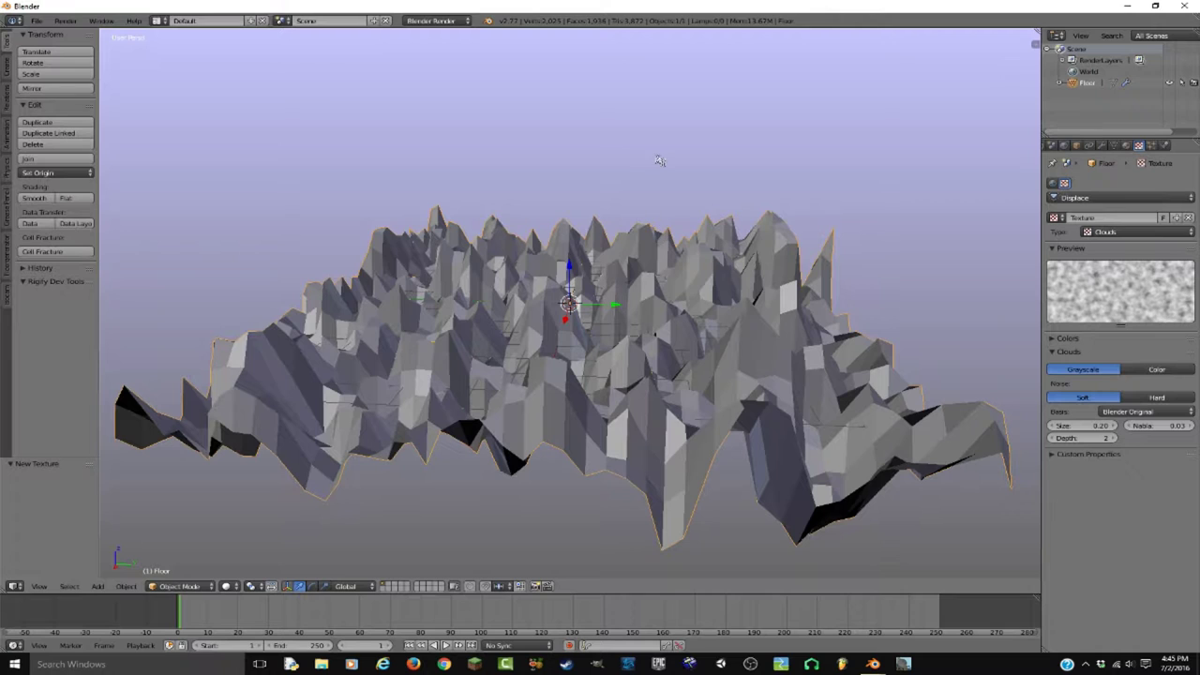
pyautogui.press('s')
pyautogui.press('z')
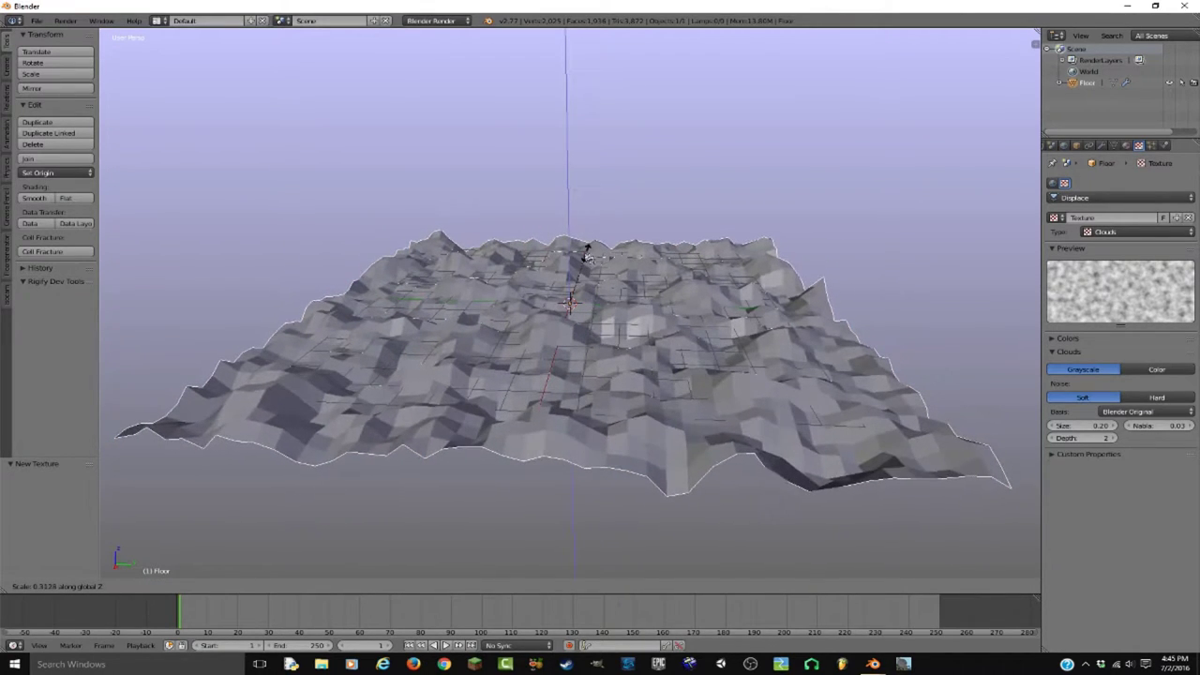
pyautogui.click(588, 321)
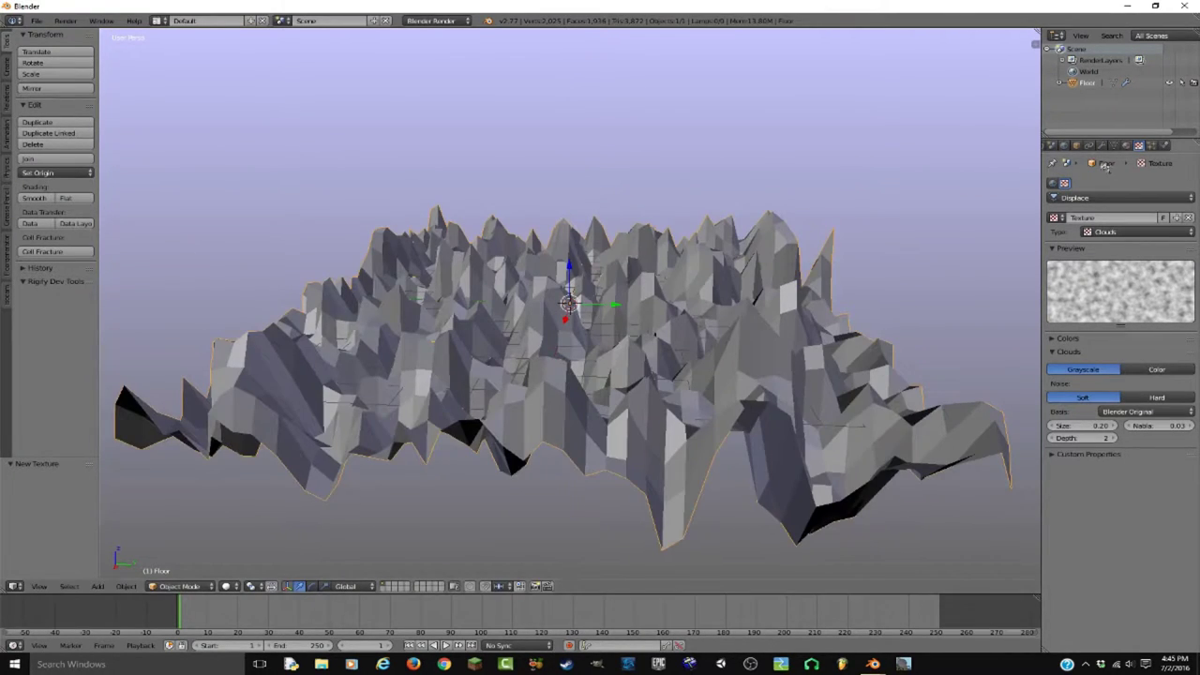
# Deselect the Floor, try Hard noise on the Clouds texture and return it to Soft
pyautogui.press('a')
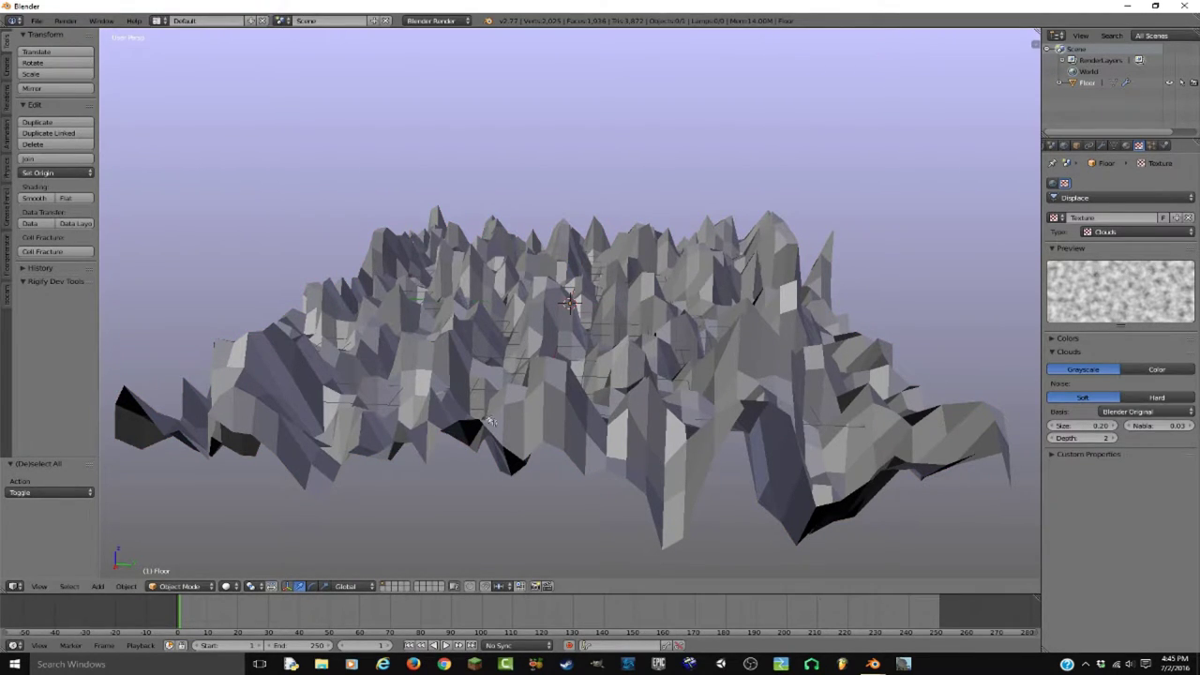
pyautogui.click(1157, 397)
pyautogui.moveTo(574, 318)
pyautogui.mouseDown(button='middle')
pyautogui.moveTo(574, 369)
pyautogui.moveTo(574, 324)
pyautogui.mouseUp(button='middle')
pyautogui.click(1083, 397)
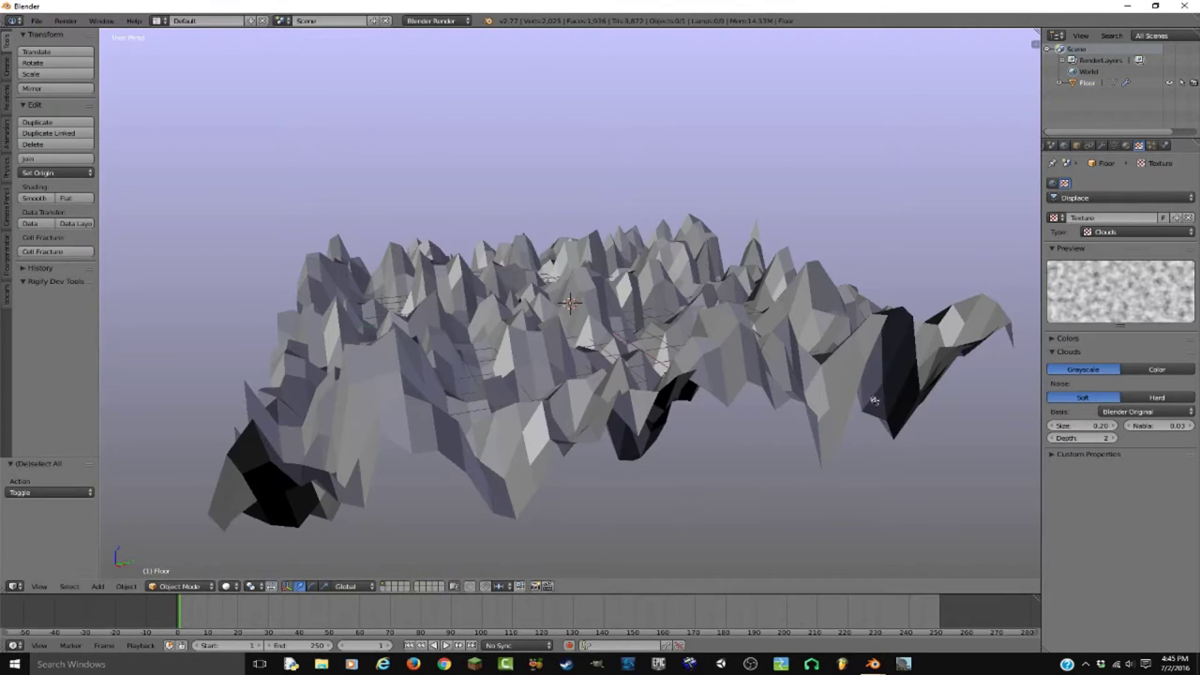
# Try flattening the displaced Floor by scaling it along the Z axis
pyautogui.moveTo(717, 380); pyautogui.dragTo(635, 334, button='middle')
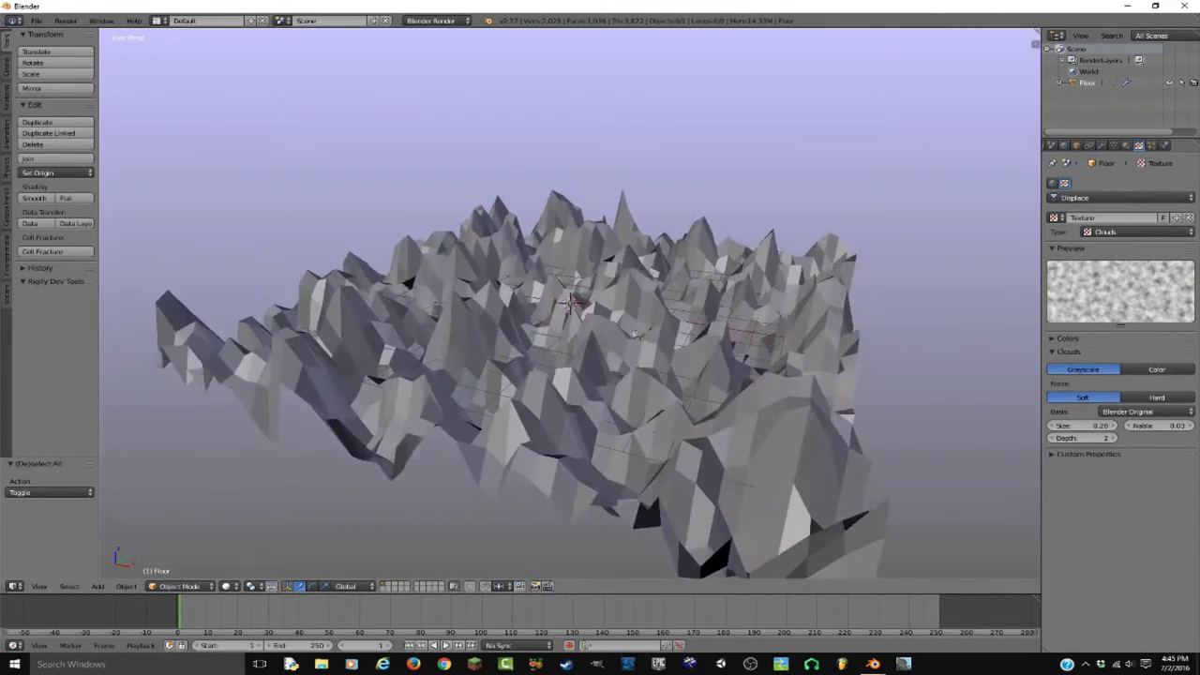
pyautogui.press('s')
pyautogui.press('z')
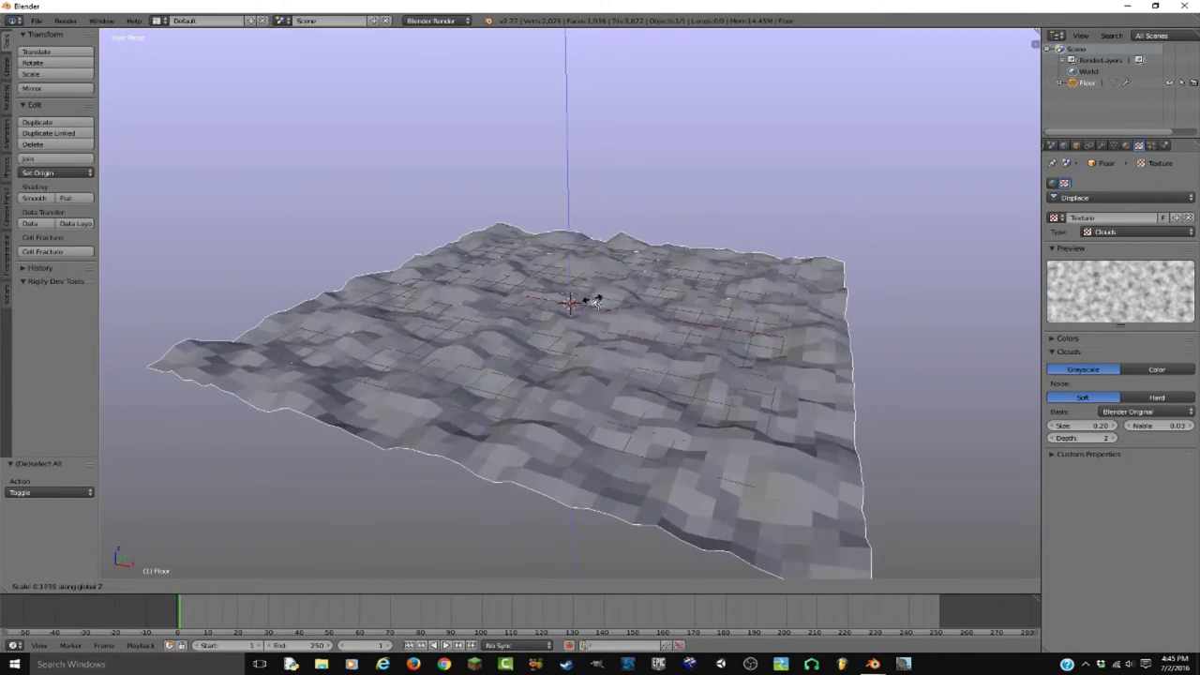
pyautogui.click(598, 286)
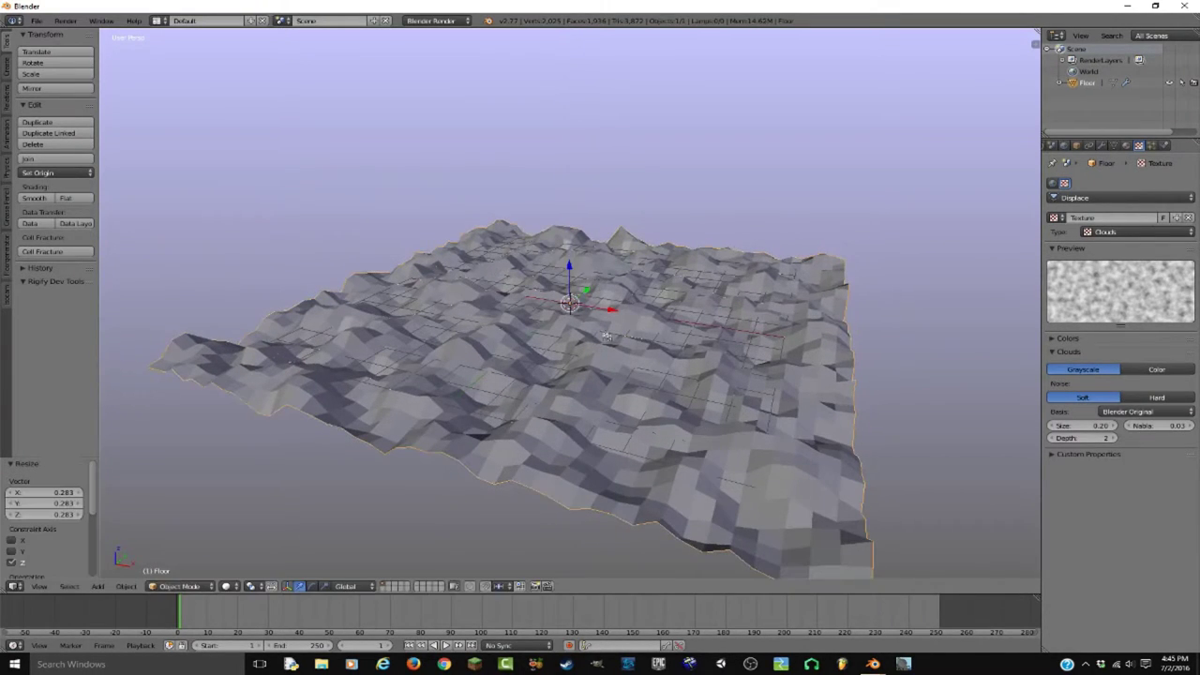
pyautogui.hotkey('ctrl', 'z')
pyautogui.press('s')
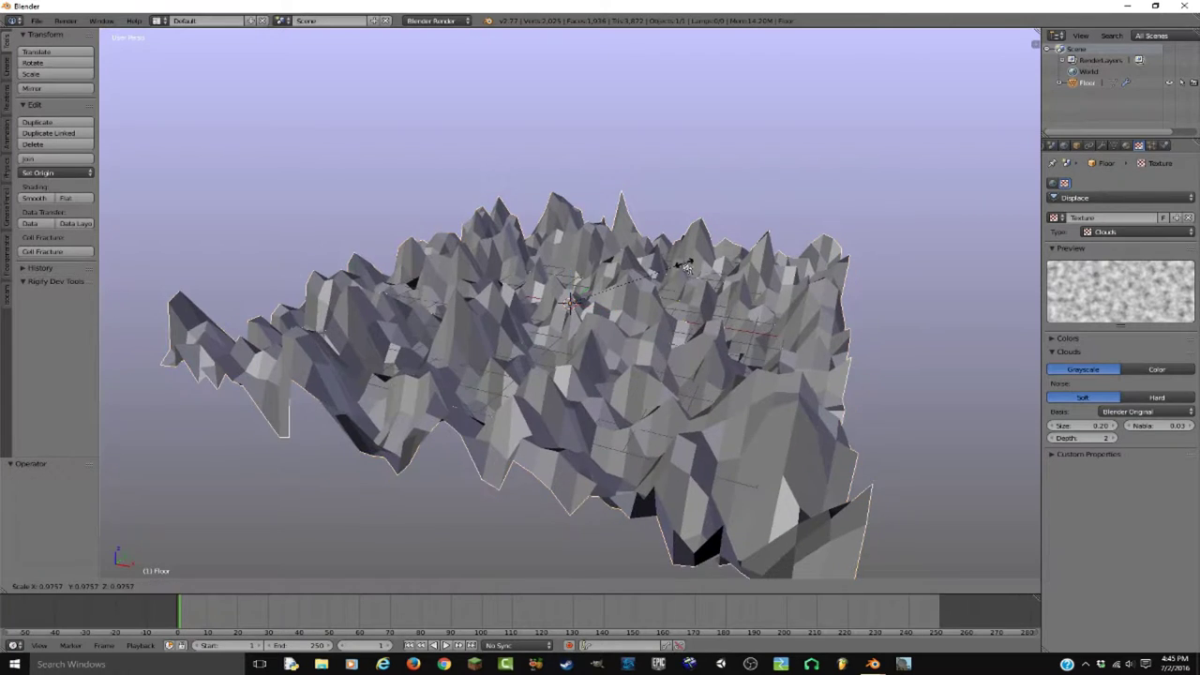
pyautogui.rightClick(672, 294)
pyautogui.press('s')
pyautogui.press('z')
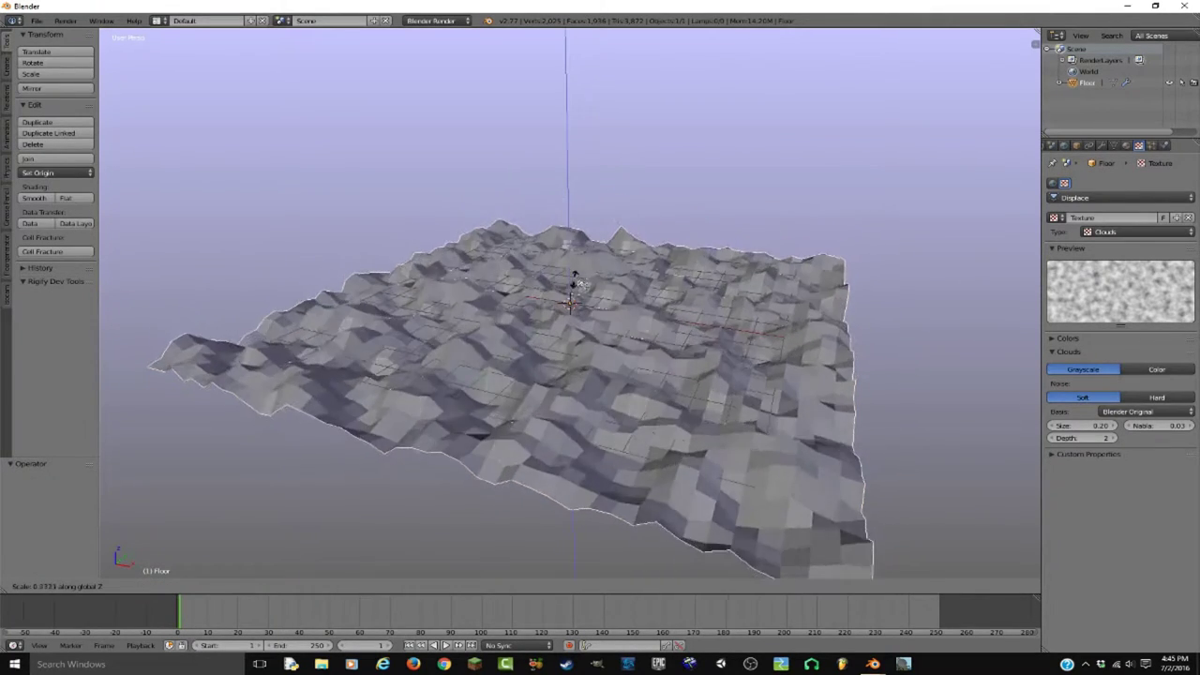
pyautogui.press('Escape')
pyautogui.press('a')
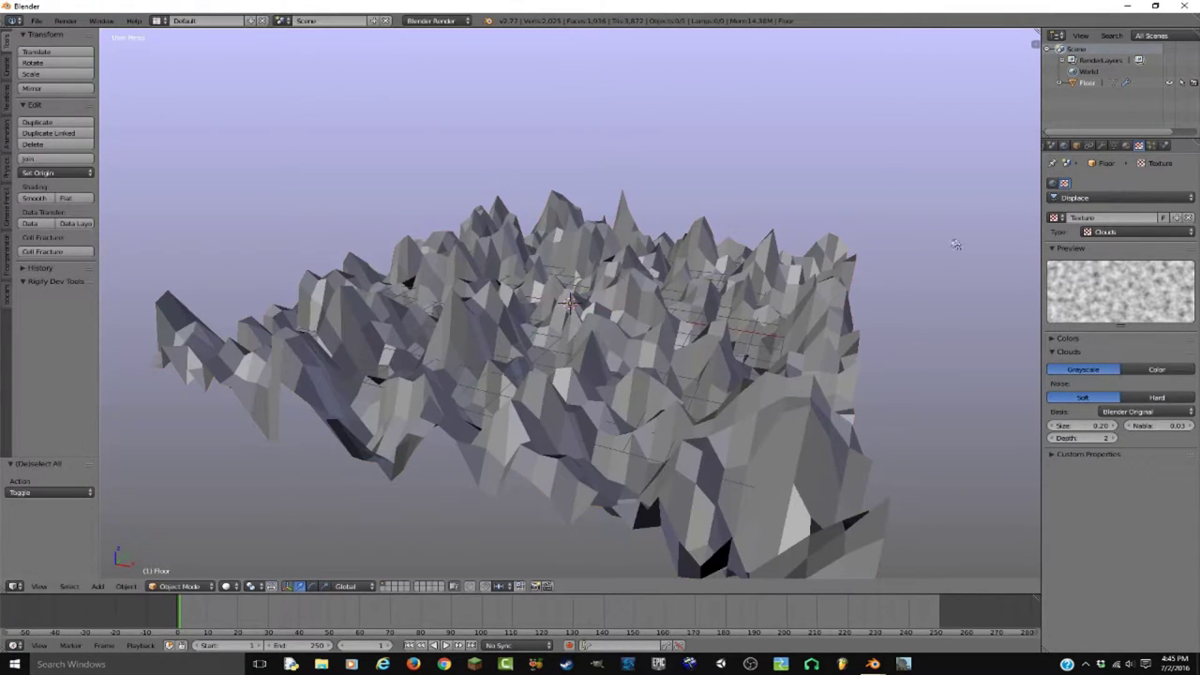
# Add a Triangulate modifier to the Floor and set its quad method to Fixed
pyautogui.click(1103, 146)
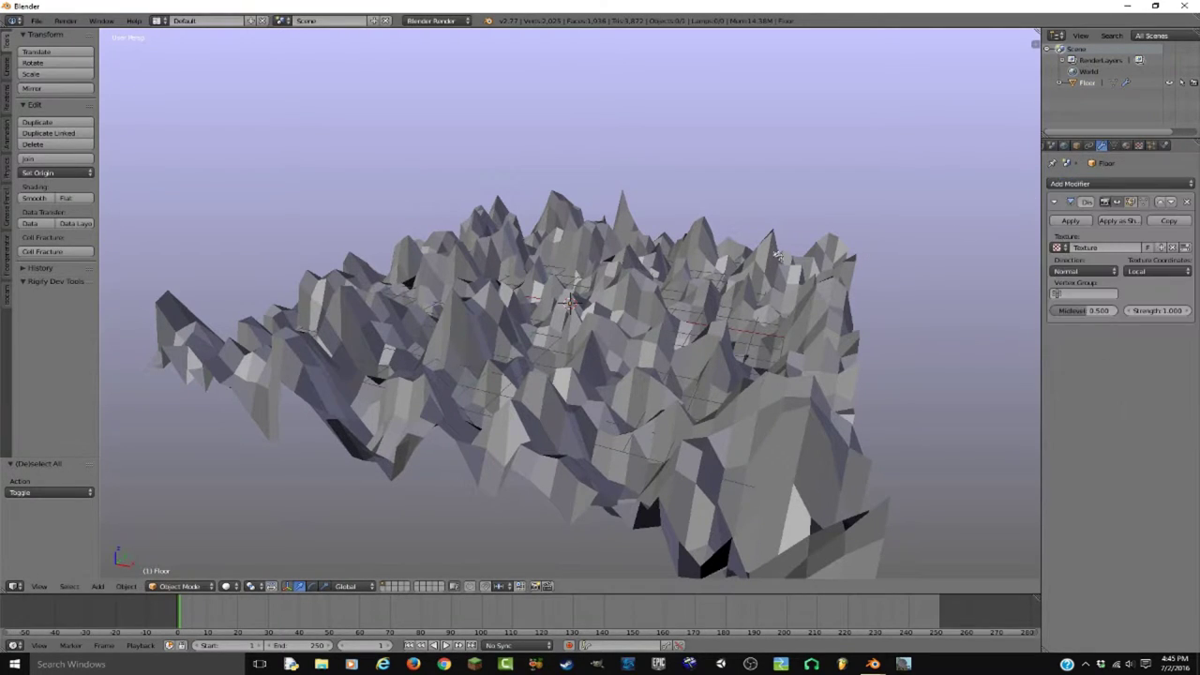
pyautogui.click(1085, 185)
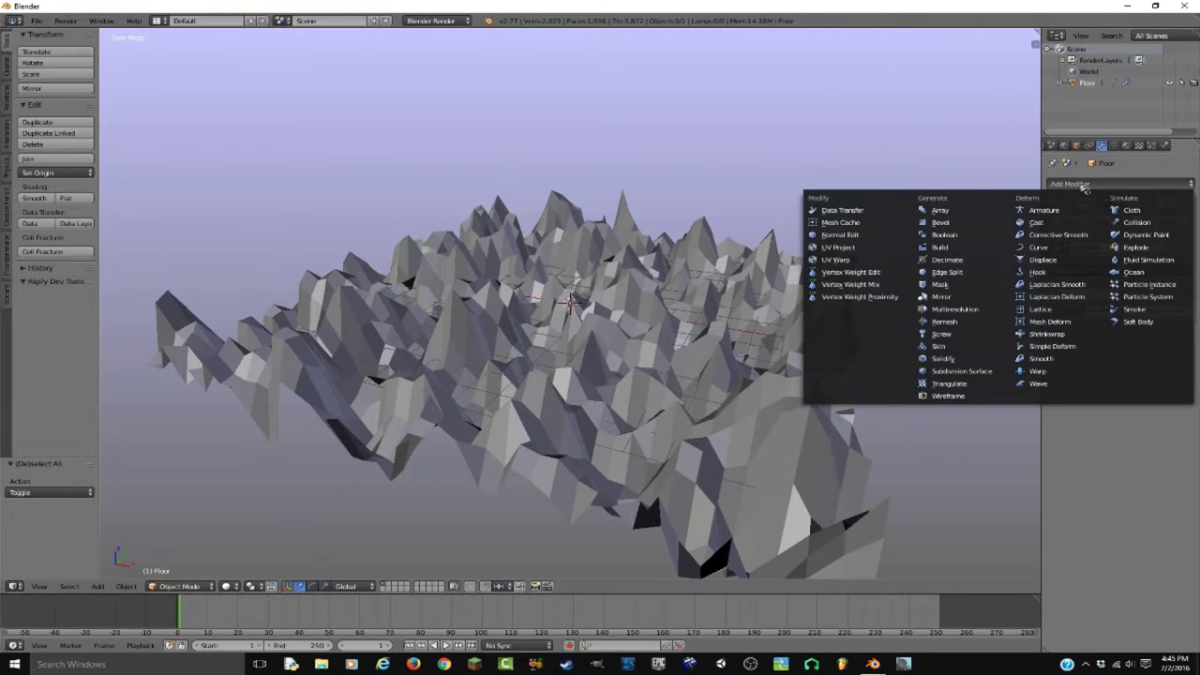
pyautogui.click(949, 383)
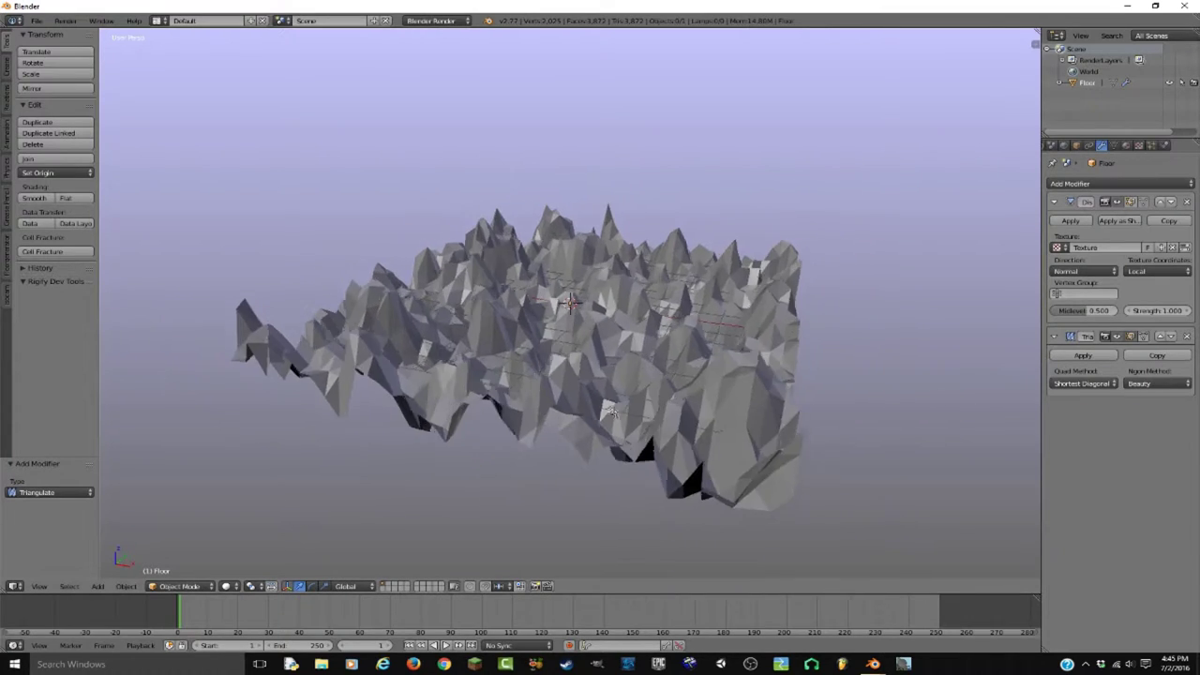
pyautogui.moveTo(612, 413); pyautogui.dragTo(823, 397, button='middle')
pyautogui.scroll(4, 734, 325)
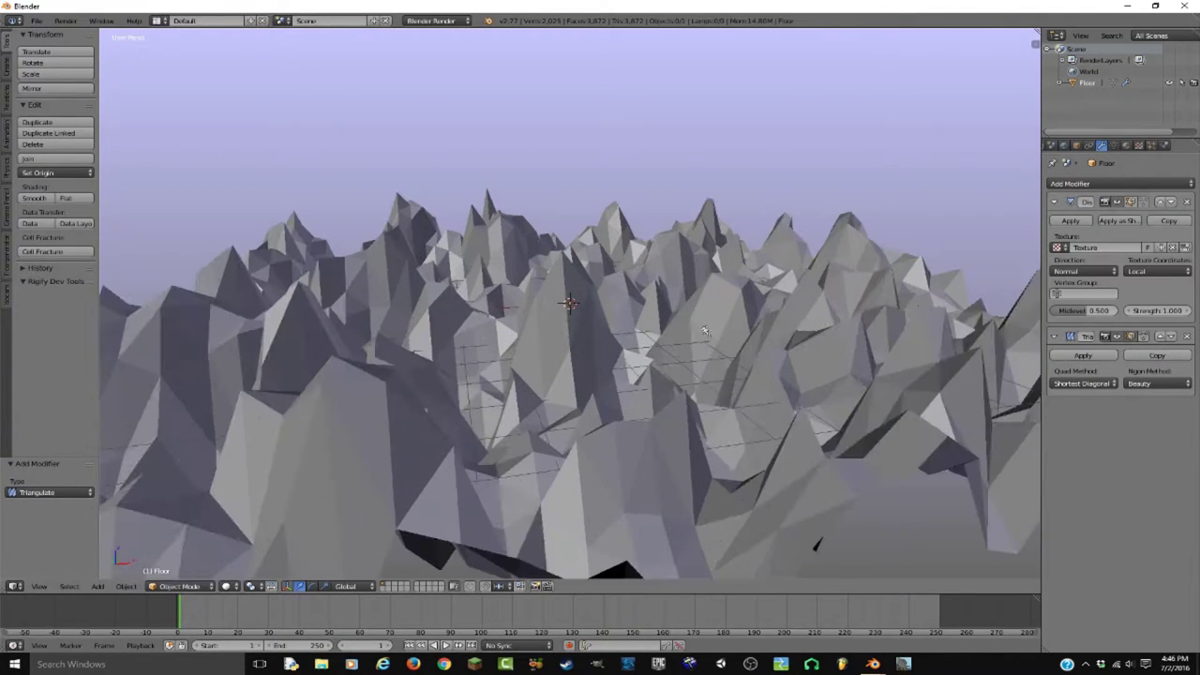
pyautogui.click(1085, 383)
pyautogui.click(1039, 359)
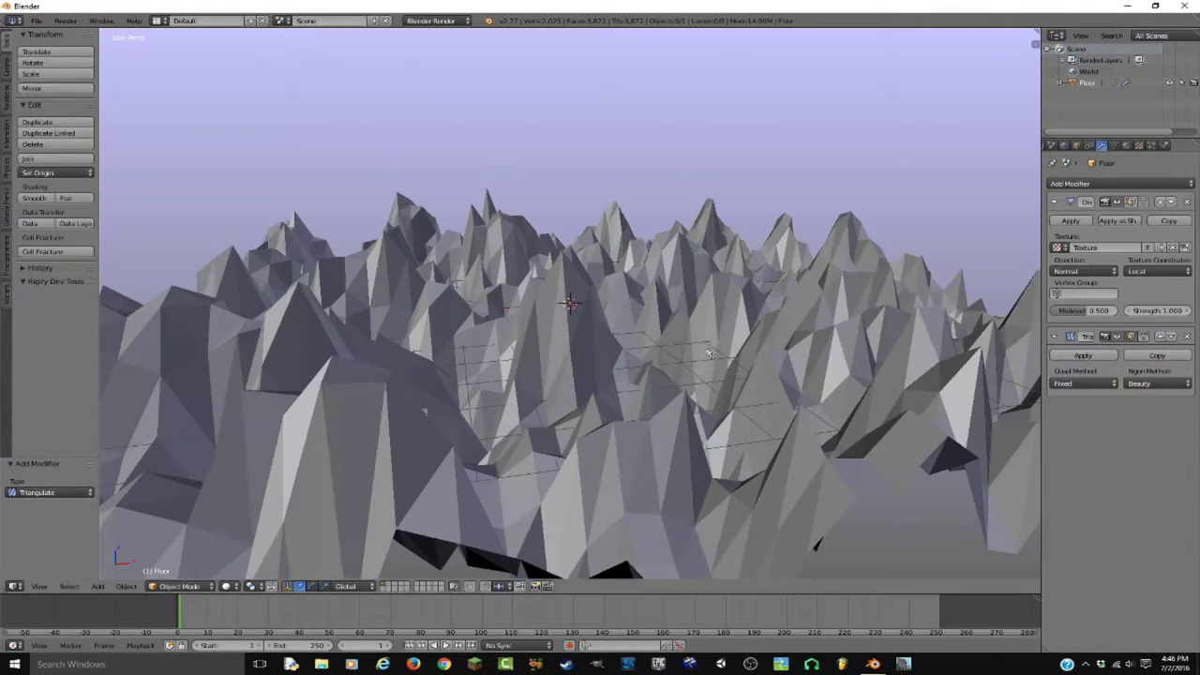
# Turn off the viewport display of the Floor's Displace modifier
pyautogui.moveTo(710, 353); pyautogui.dragTo(646, 361, button='middle')
pyautogui.scroll(-4, 722, 369)
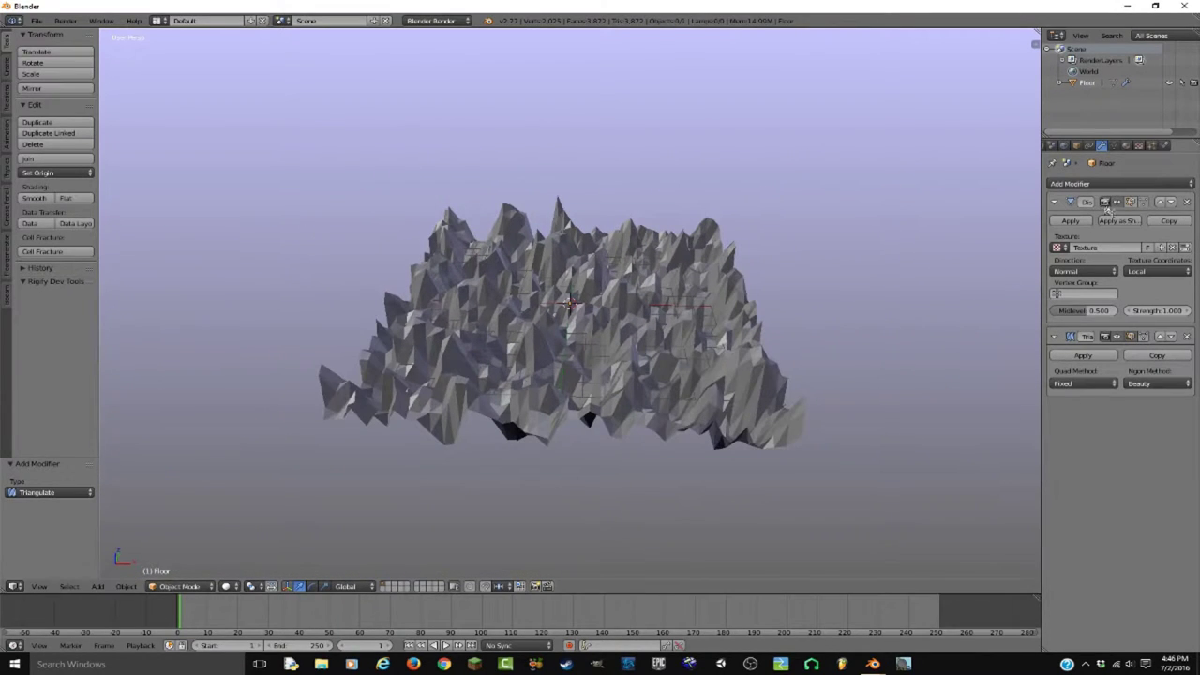
pyautogui.click(1129, 203)
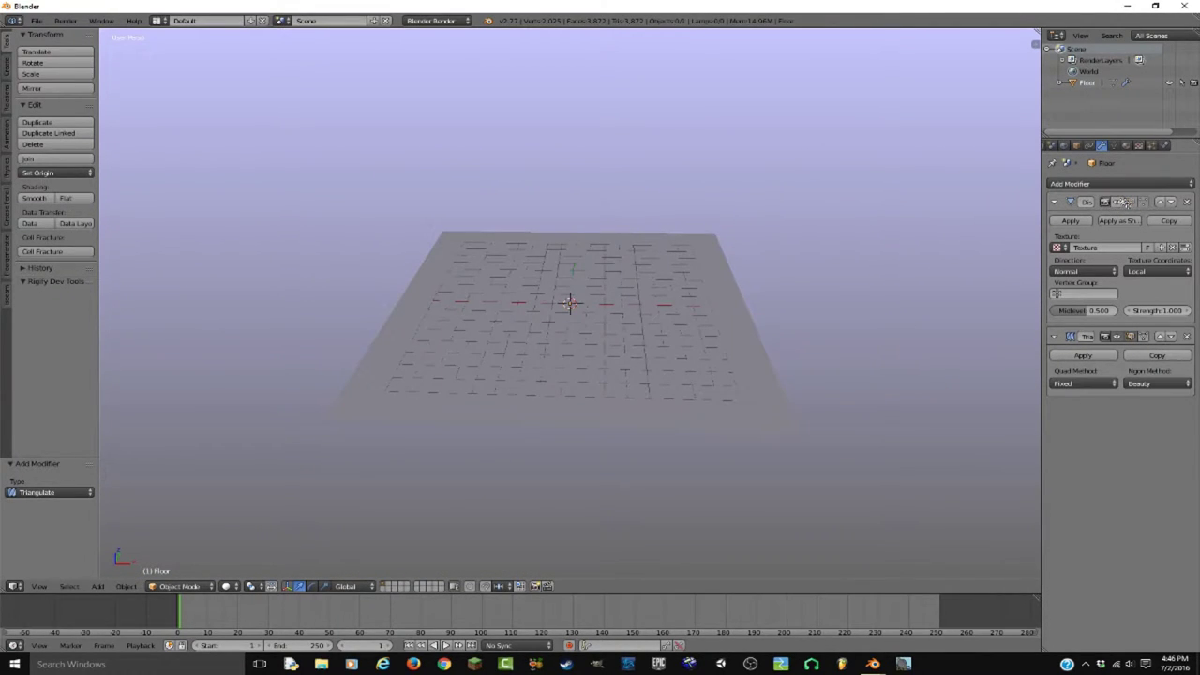
# Duplicate the Floor in place, move the copy to layer 2 and display that layer
pyautogui.moveTo(777, 316); pyautogui.dragTo(700, 303, button='middle')
pyautogui.rightClick(697, 303)
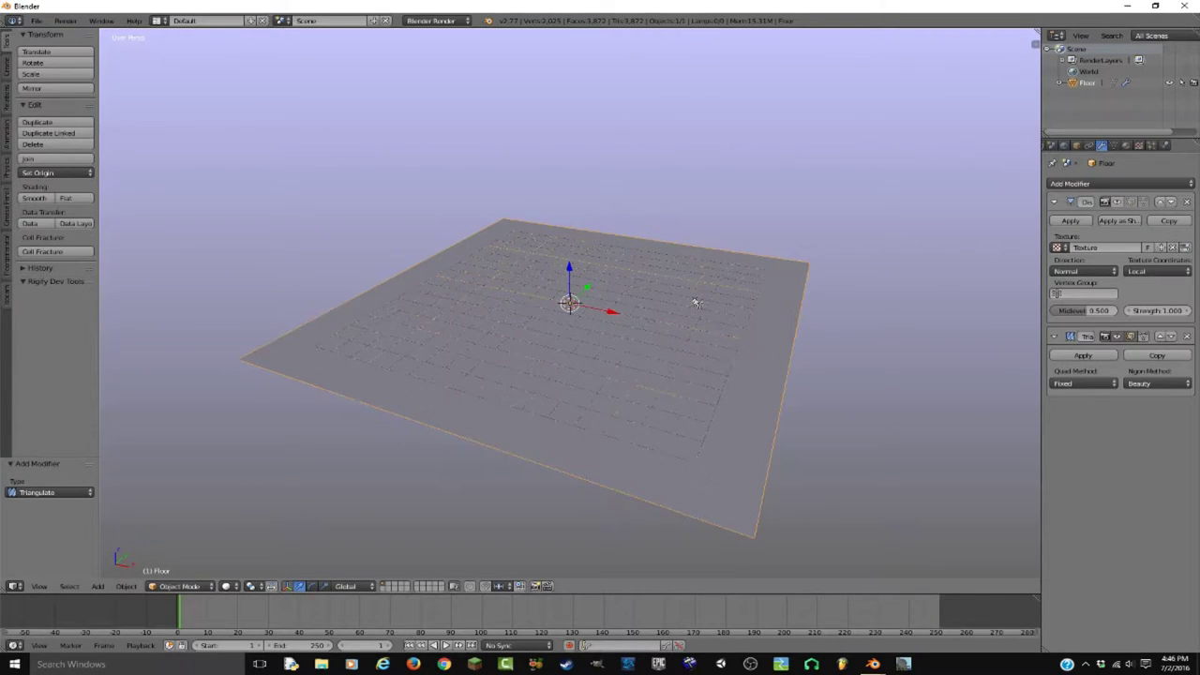
pyautogui.hotkey('shift', 'd')
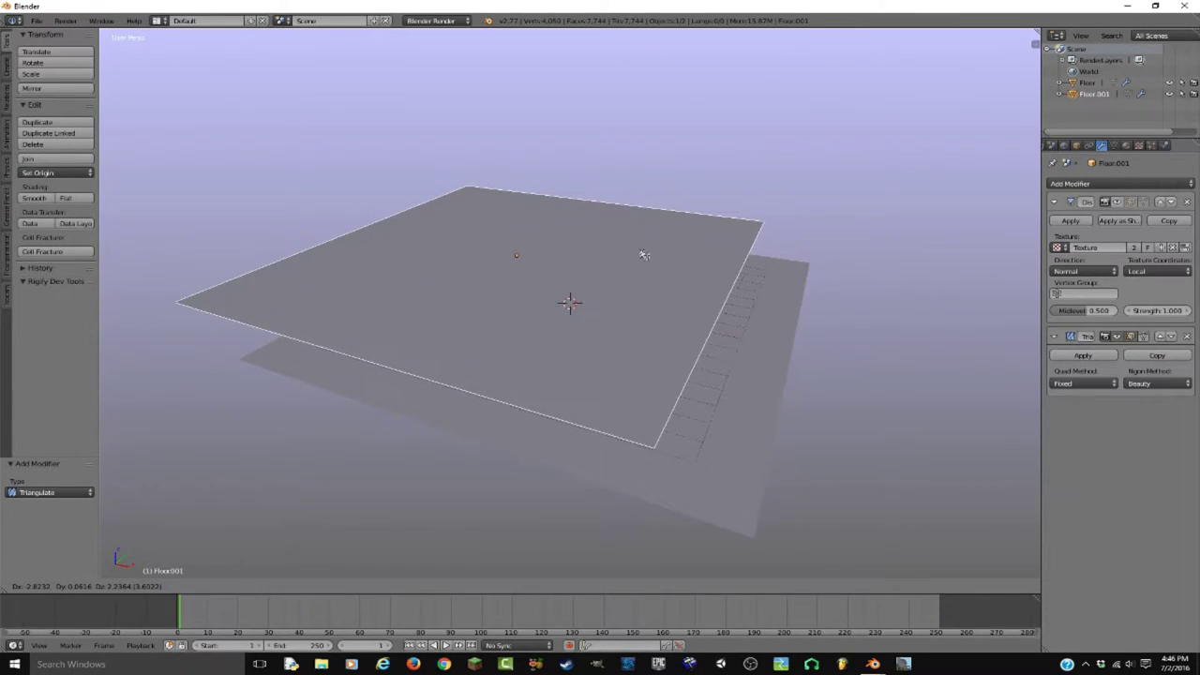
pyautogui.rightClick(644, 255)
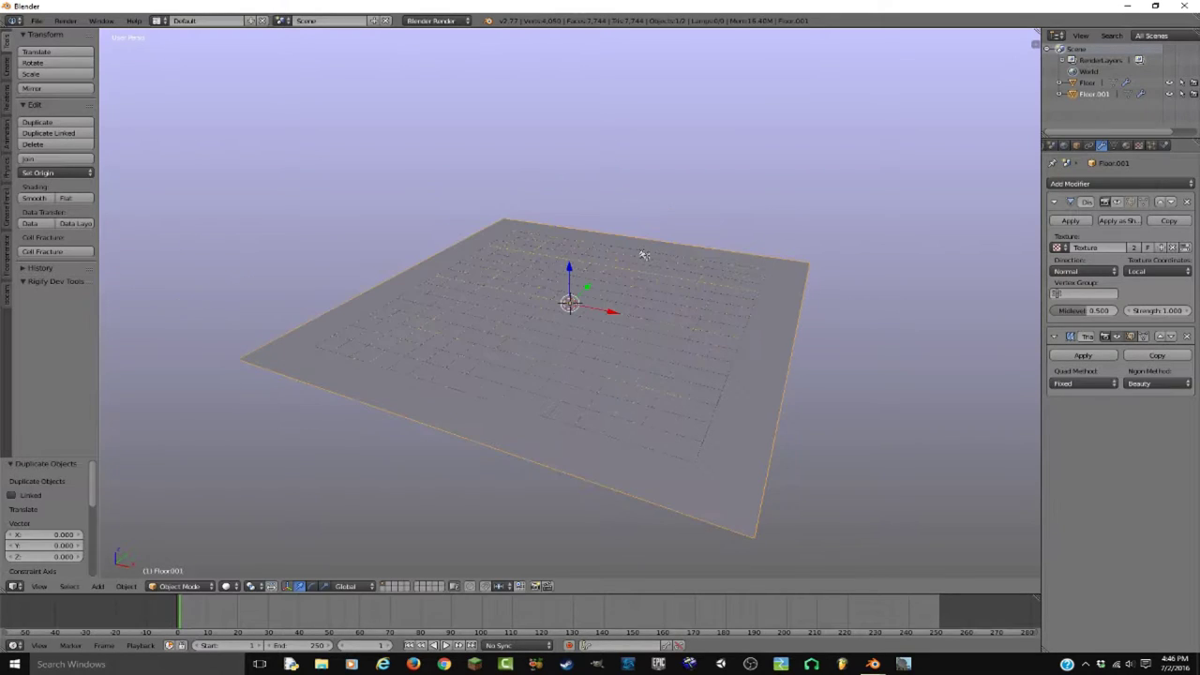
pyautogui.press('m')
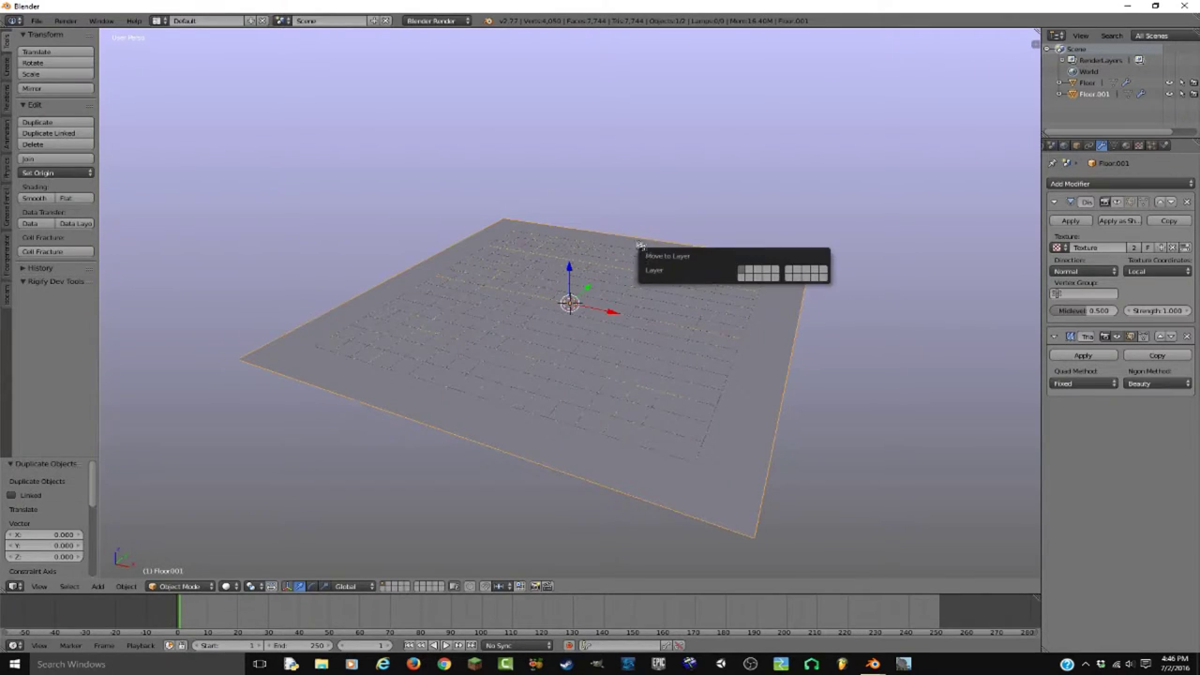
pyautogui.press('m')
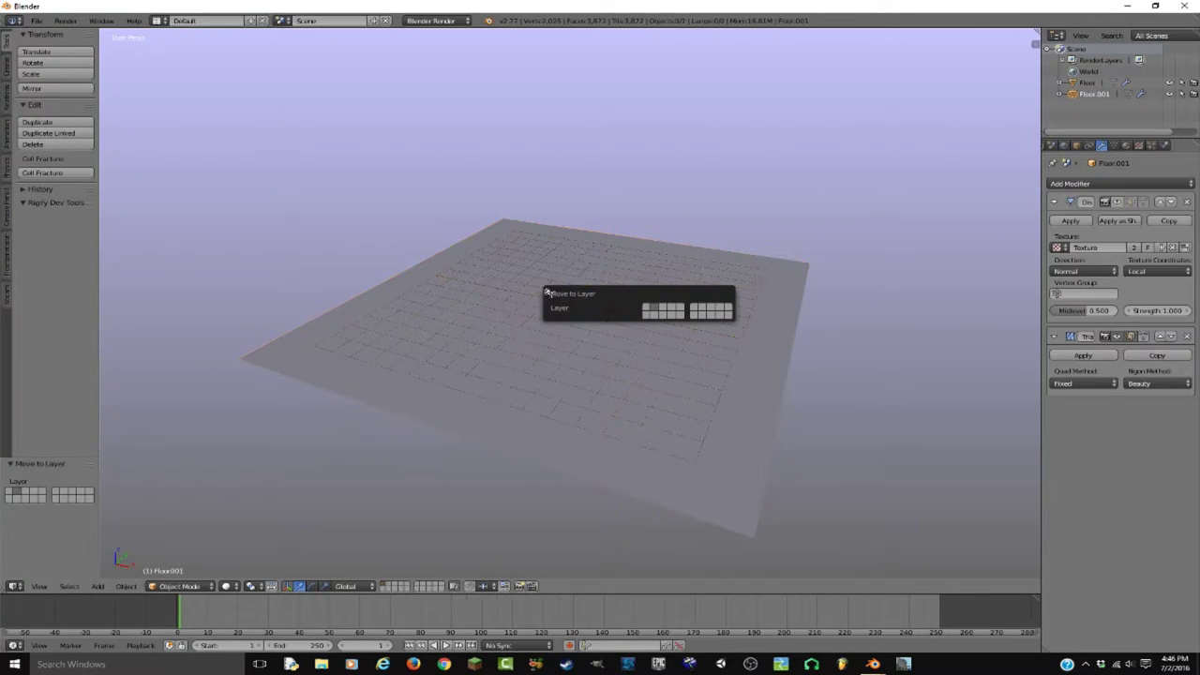
pyautogui.press('2')
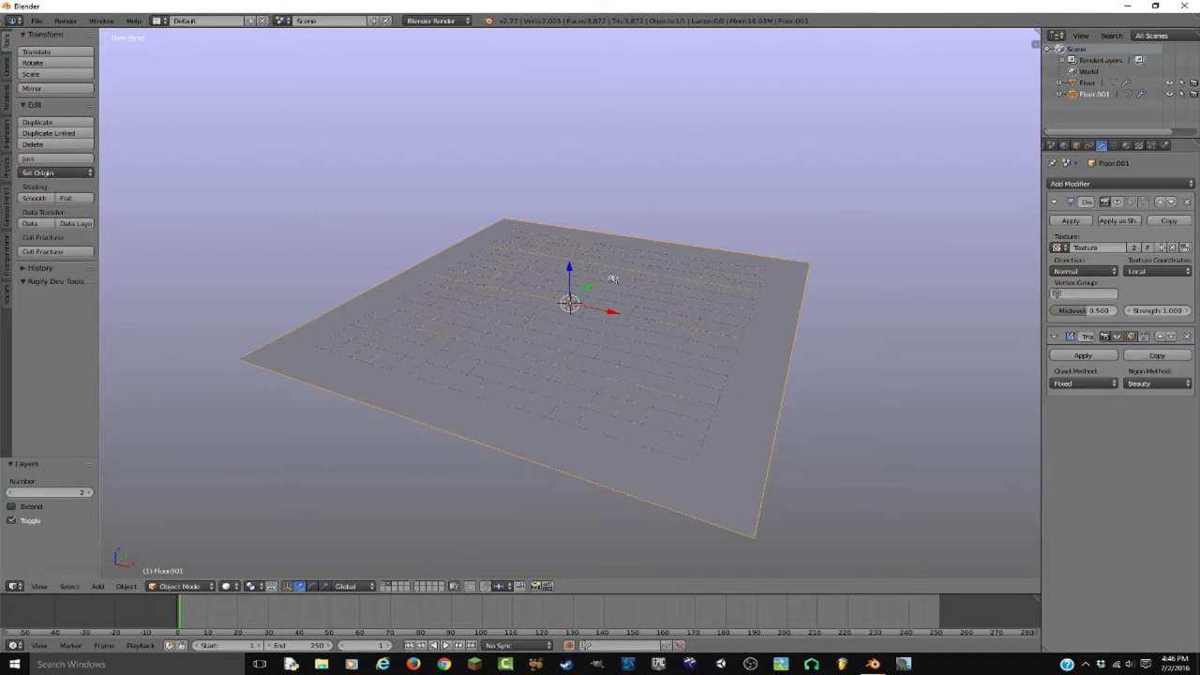
# Rename the duplicated floor object as Wireframe
pyautogui.click(1106, 185)
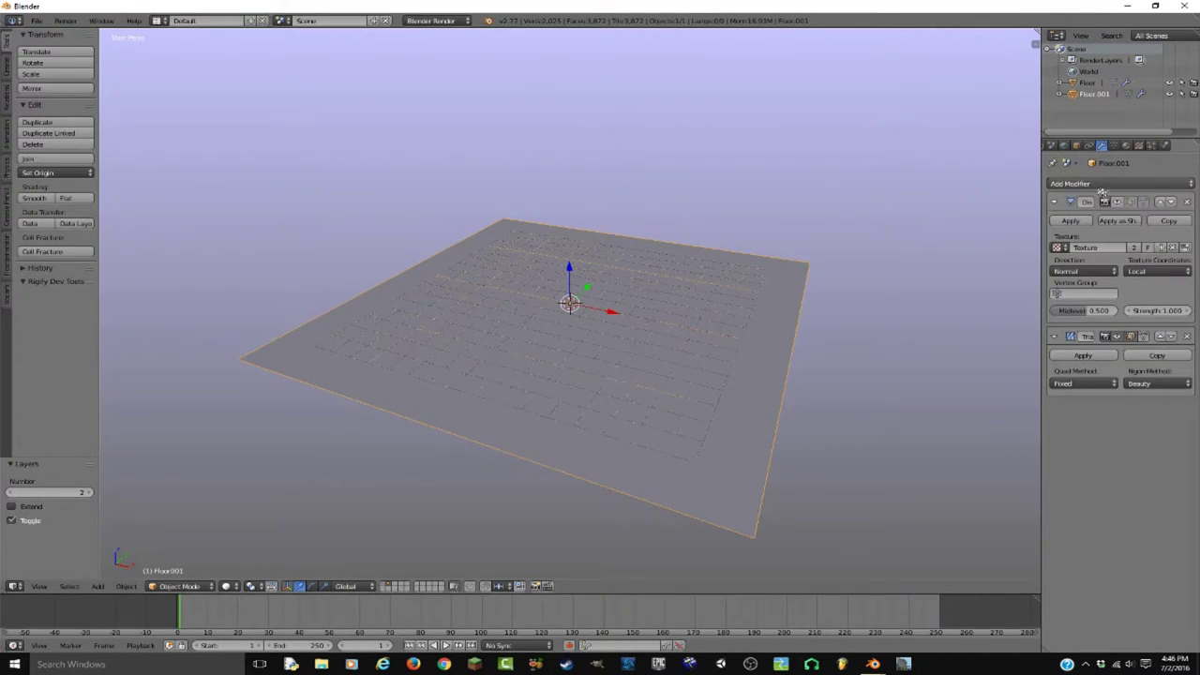
pyautogui.click(1102, 187)
pyautogui.click(1076, 146)
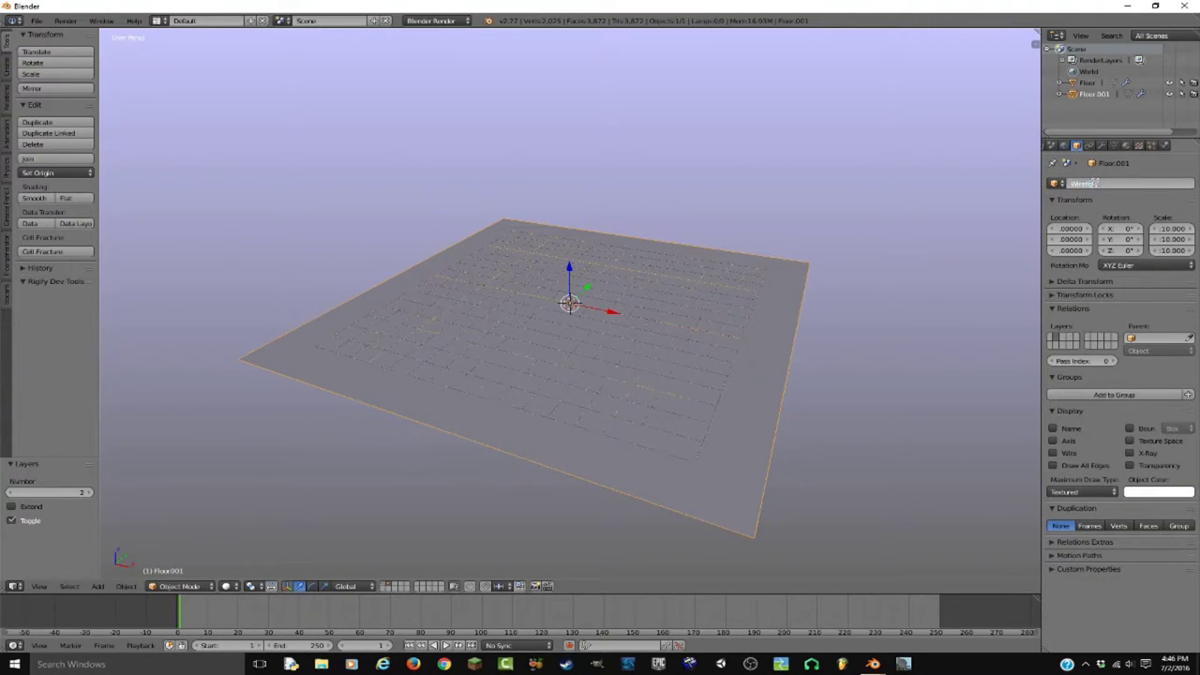
pyautogui.click(1094, 182)
pyautogui.write('Wireframe')
pyautogui.press('Return')
# Add a Wireframe modifier to the duplicated floor object after its Triangulate modifier
pyautogui.click(1128, 146)
pyautogui.click(1101, 145)
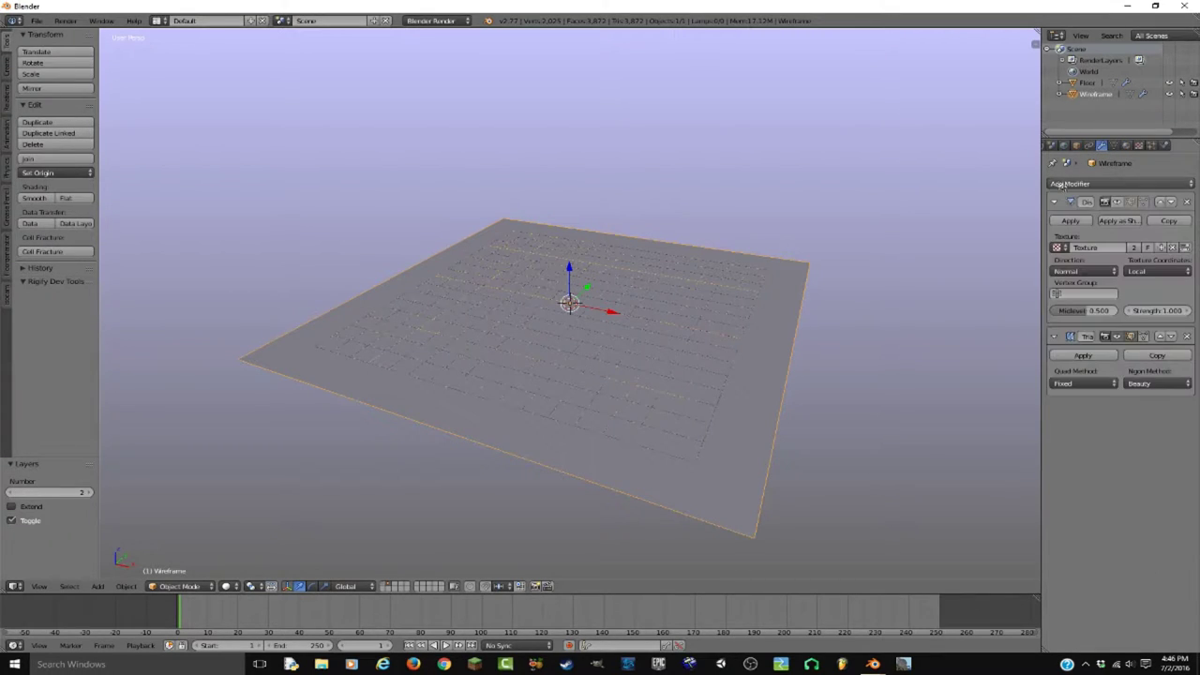
pyautogui.click(1112, 184)
pyautogui.click(949, 395)
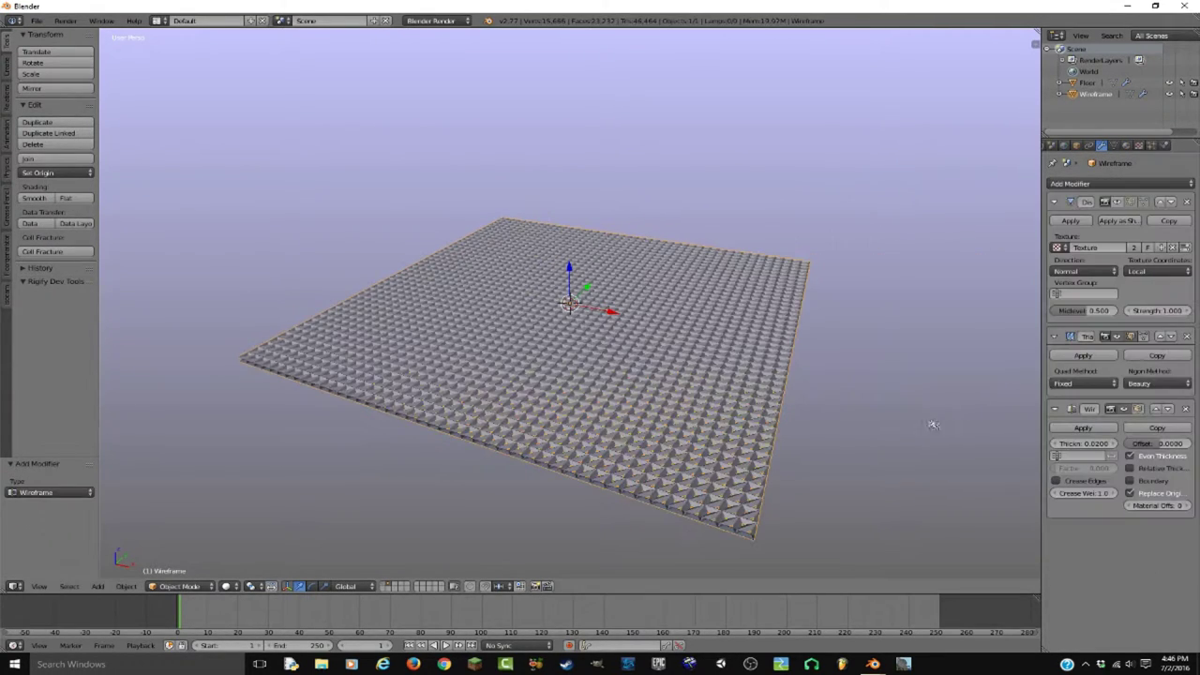
# Thin the mesh lines by setting the Wireframe modifier's thickness to 0.0040
pyautogui.scroll(2, 779, 429)
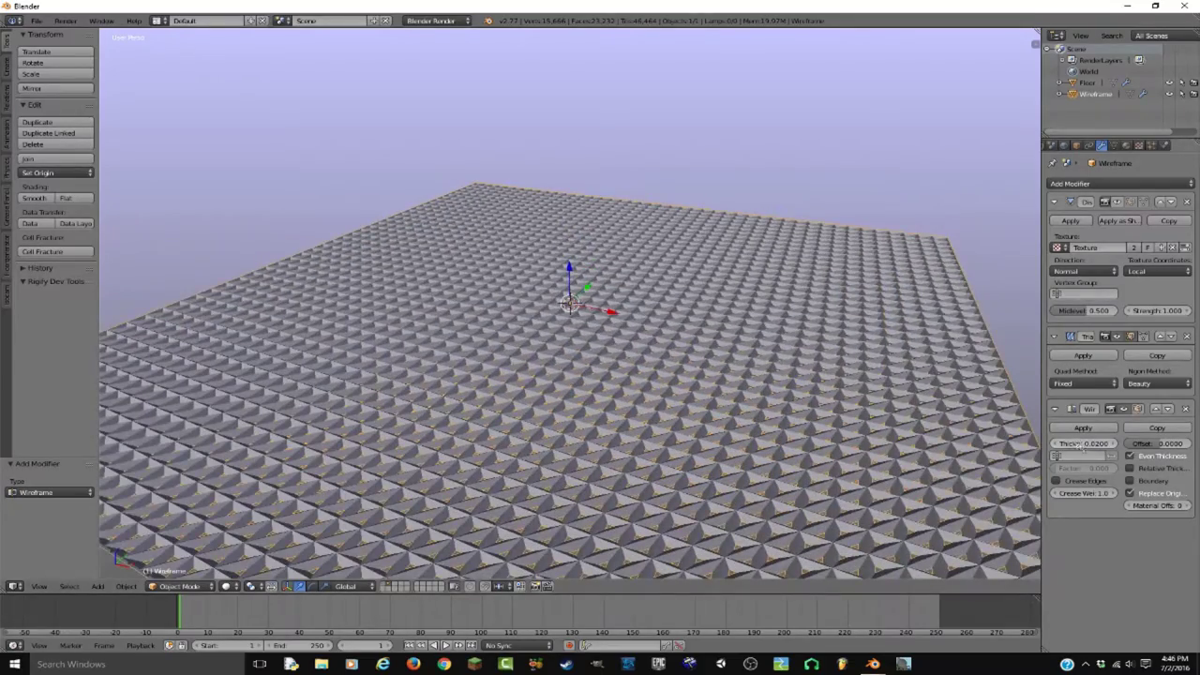
pyautogui.moveTo(1083, 445)
pyautogui.mouseDown()
pyautogui.moveTo(1060, 445)
pyautogui.moveTo(1093, 444)
pyautogui.moveTo(1070, 444)
pyautogui.mouseUp()
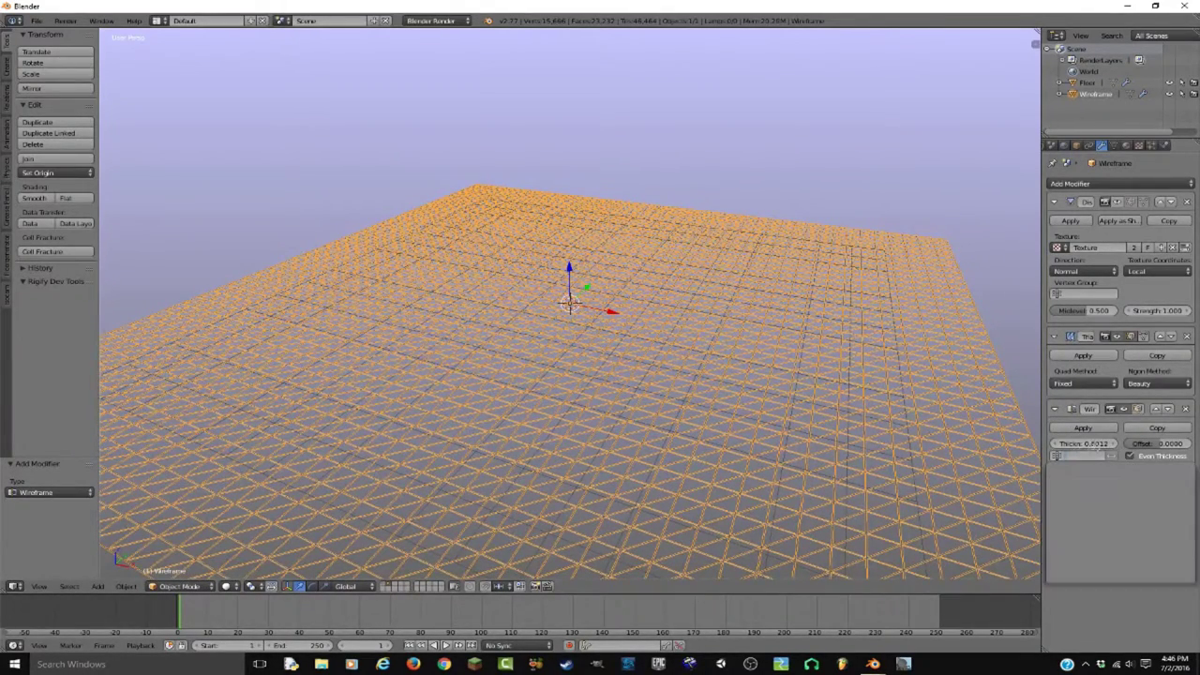
pyautogui.click(1109, 444)
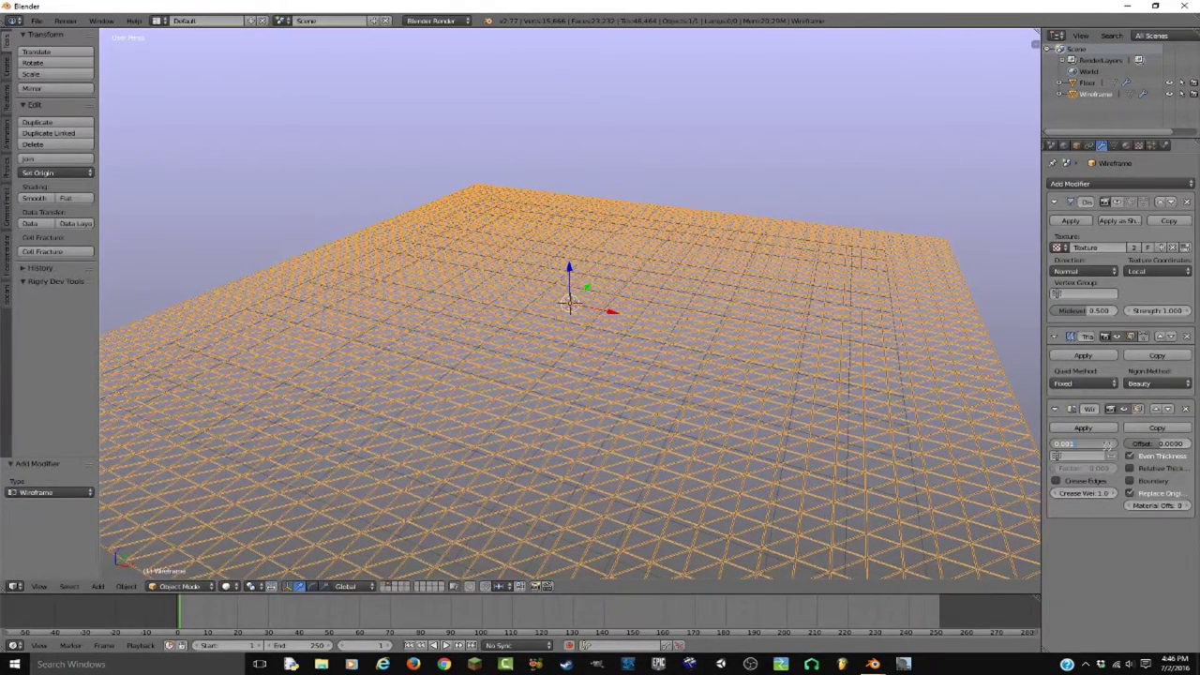
pyautogui.write('0.002')
pyautogui.press('Return')
pyautogui.click(1092, 446)
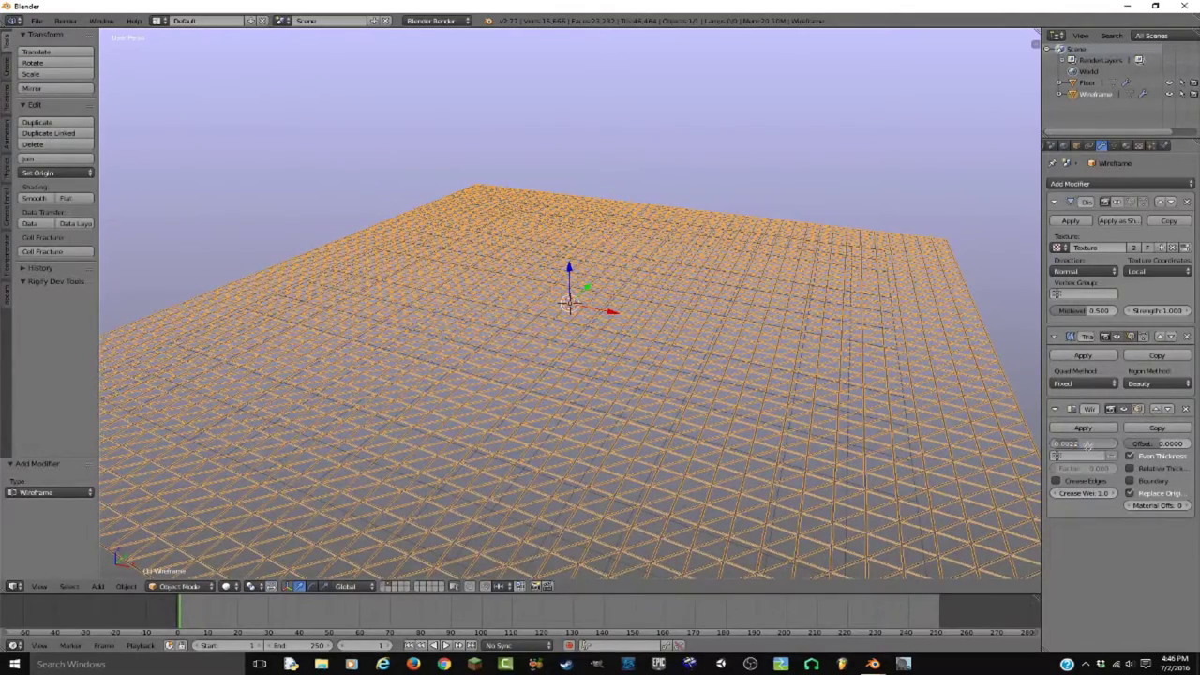
pyautogui.write('0.004')
pyautogui.press('Return')
# Apply the Wireframe object's location transform
pyautogui.hotkey('ctrl', 'a')
pyautogui.click(658, 344)
pyautogui.moveTo(694, 387); pyautogui.dragTo(668, 375, button='middle')
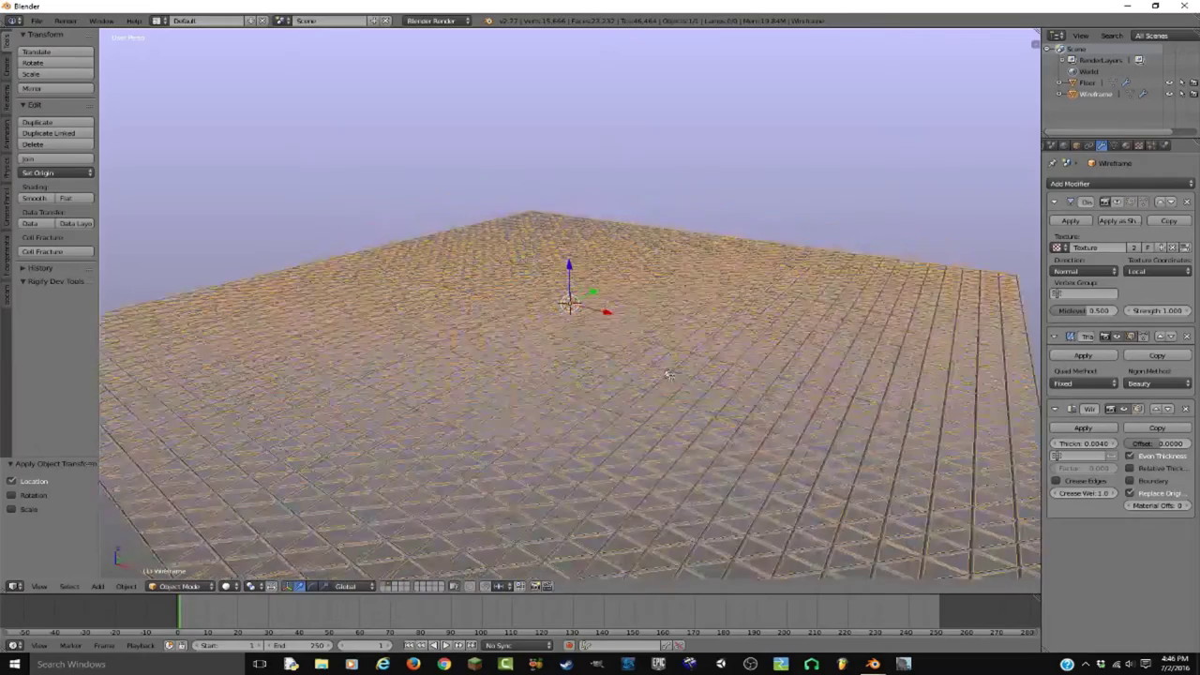
# Deselect the Wireframe object and save the file over Example.blend in the Tutorials folder's Thing a ma bob subfolder
pyautogui.hotkey('ctrl', 's')
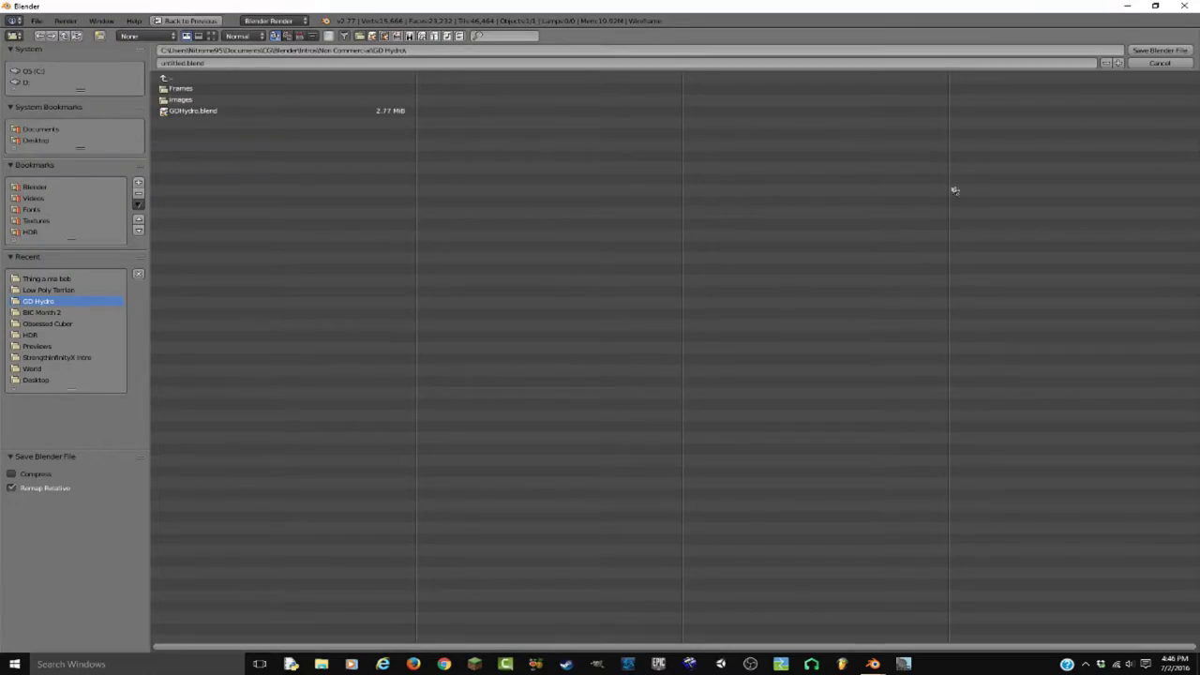
pyautogui.click(1148, 64)
pyautogui.moveTo(703, 325); pyautogui.dragTo(679, 321, button='middle')
pyautogui.press('a')
pyautogui.moveTo(680, 375); pyautogui.dragTo(707, 405, button='middle')
pyautogui.hotkey('ctrl', 's')
pyautogui.click(34, 198)
pyautogui.click(195, 121)
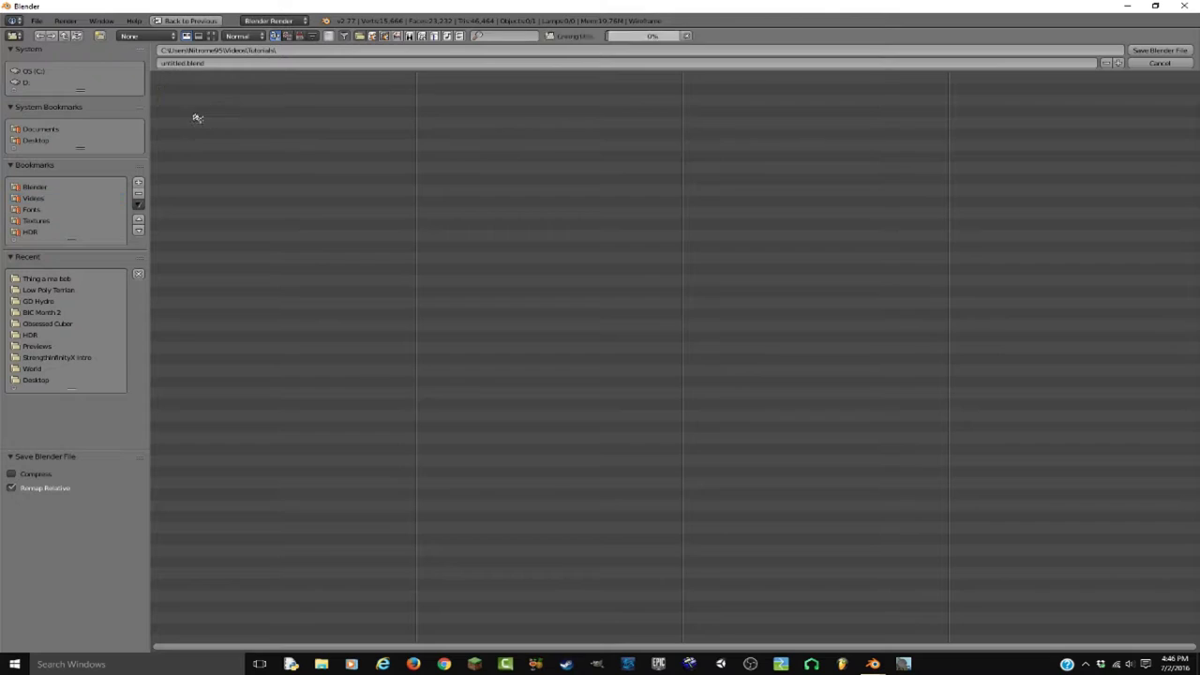
pyautogui.click(225, 109)
pyautogui.click(192, 94)
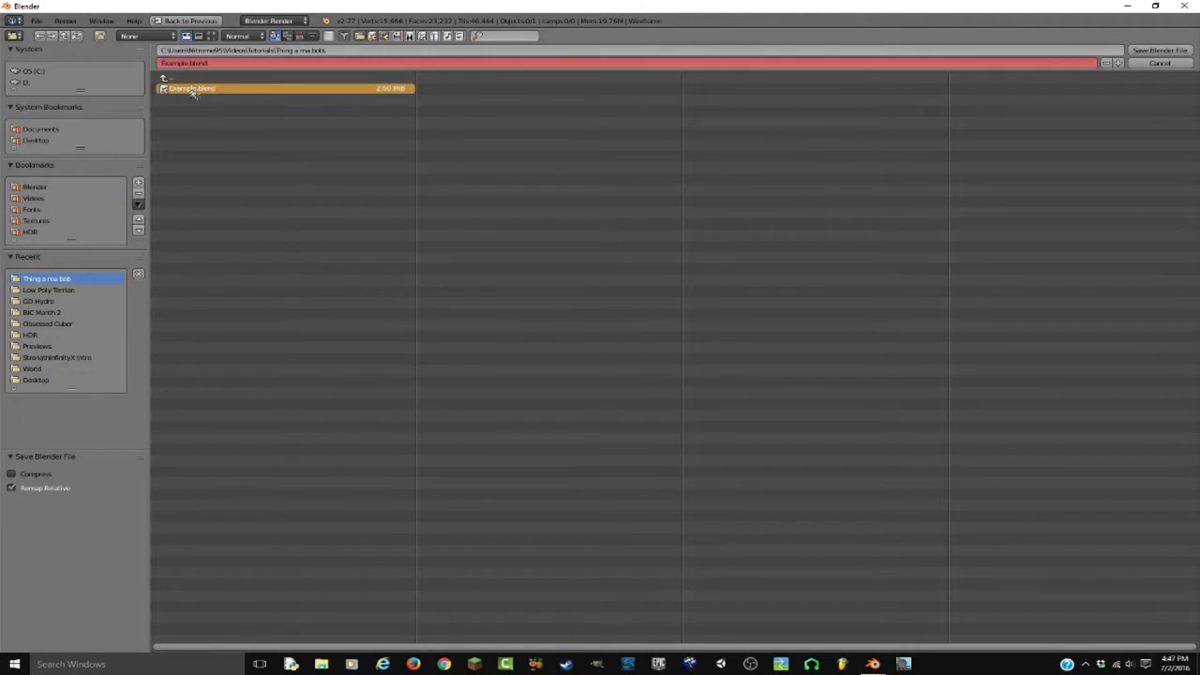
pyautogui.click(192, 94)
# Select the Wireframe object and turn its Displace modifier's viewport display back on
pyautogui.moveTo(715, 377); pyautogui.dragTo(675, 385, button='middle')
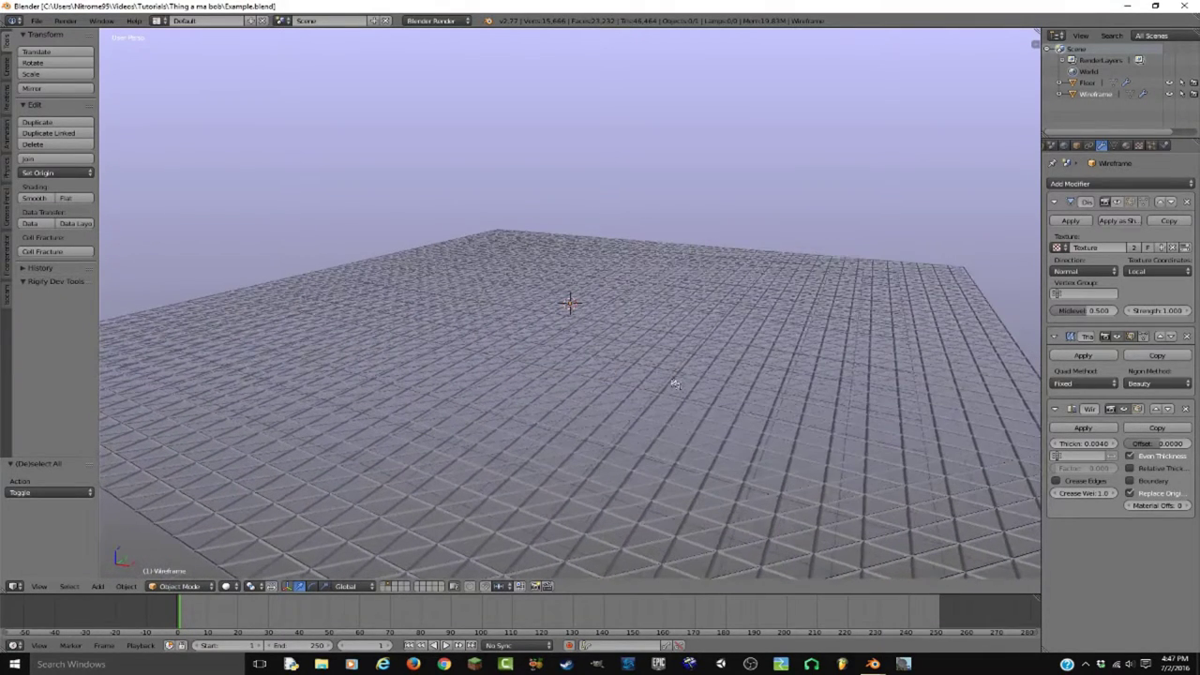
pyautogui.scroll(-3, 674, 383)
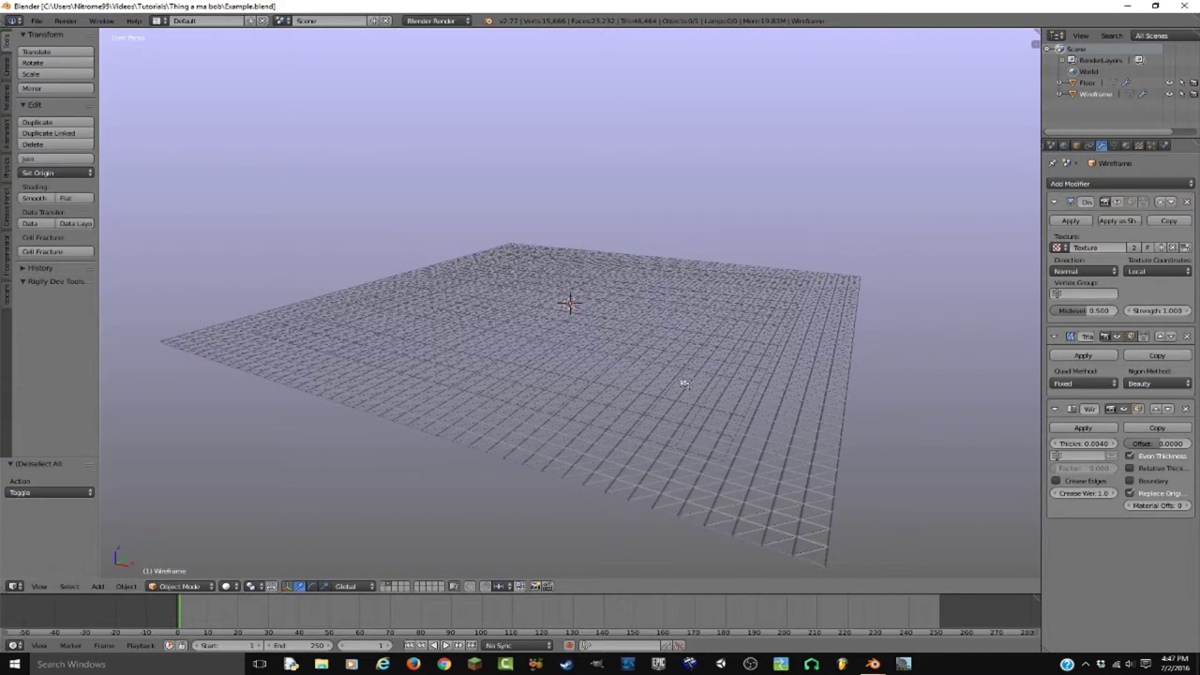
pyautogui.scroll(2, 679, 387)
pyautogui.scroll(-3, 680, 389)
pyautogui.scroll(1, 692, 402)
pyautogui.press('a')
pyautogui.click(1118, 202)
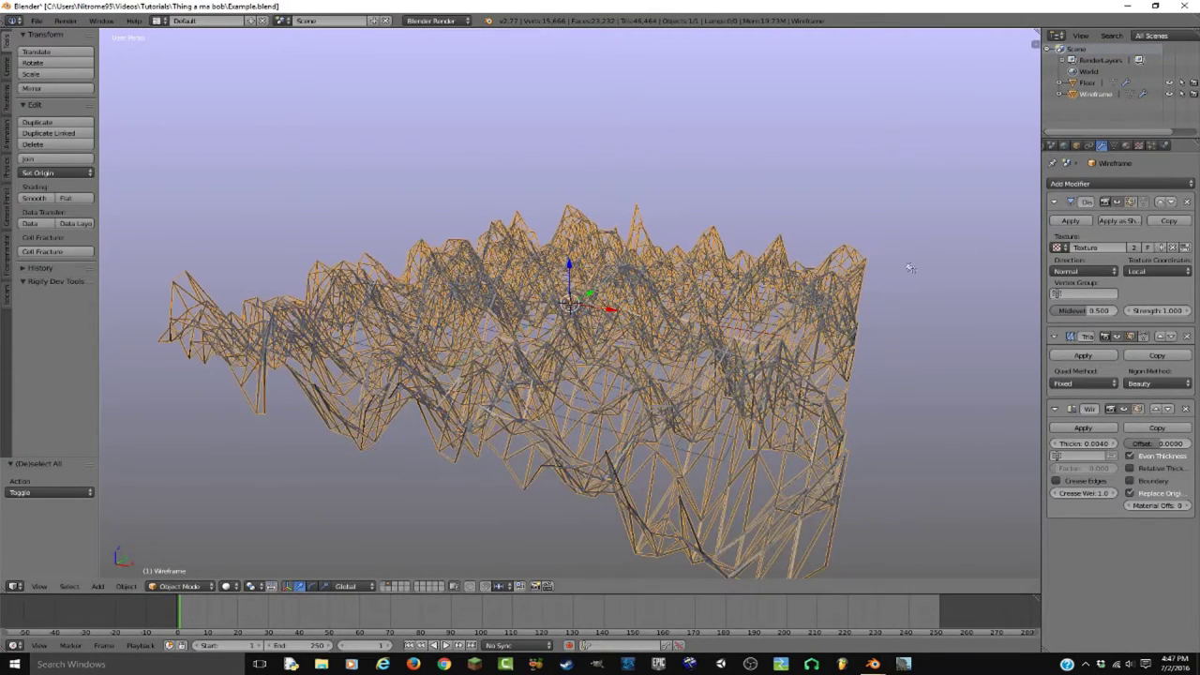
# Deselect the Wireframe object and switch the view to layer 11
pyautogui.press('a')
pyautogui.hotkey('alt', '1')
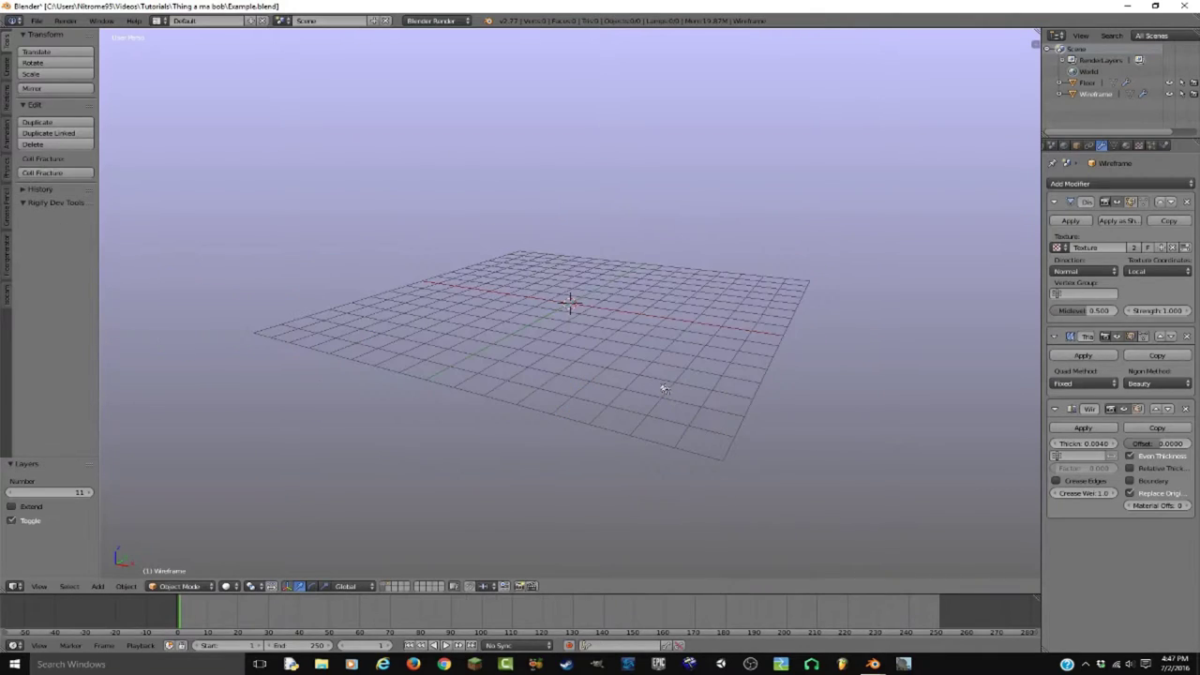
# Show layer 2 together with the floor's layer and turn on viewport display for the Floor's Displace modifier
pyautogui.hotkey('shift', '2')
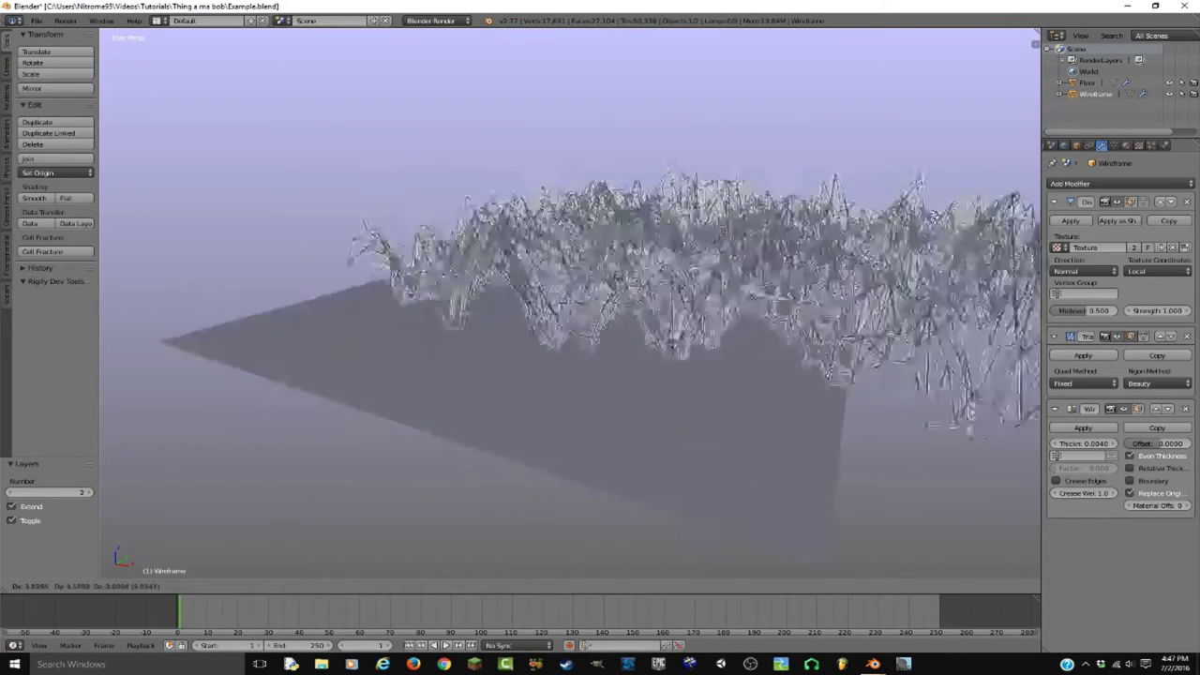
pyautogui.rightClick(610, 472)
pyautogui.click(1117, 203)
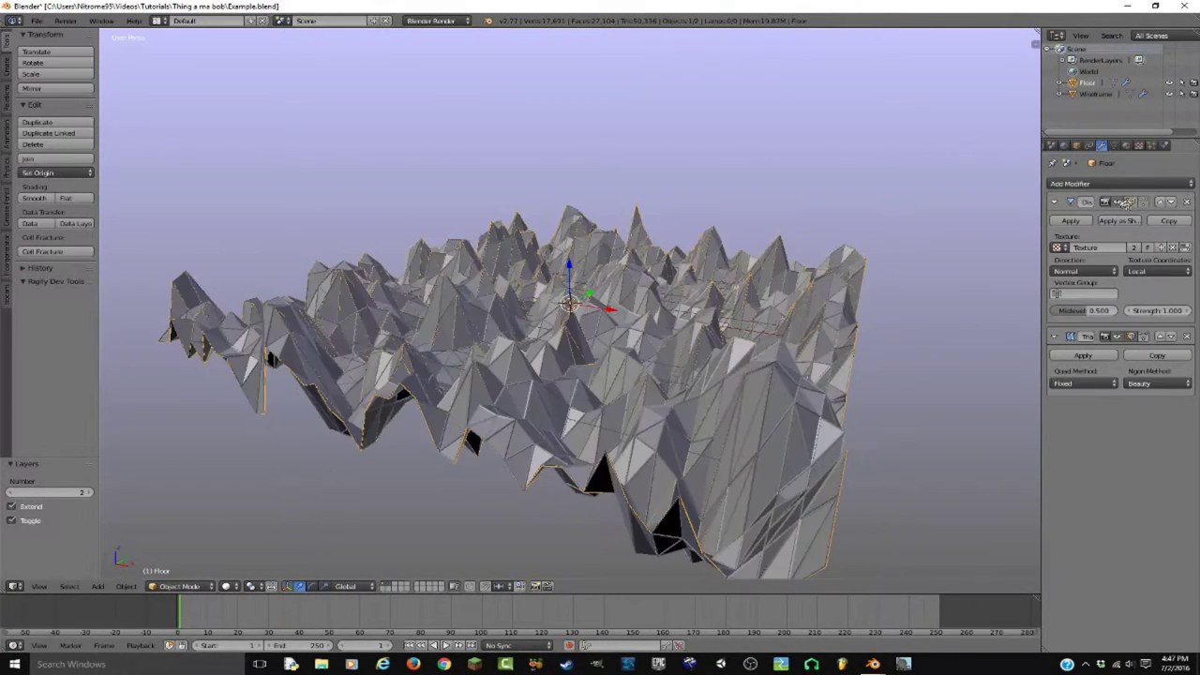
pyautogui.press('a')
pyautogui.scroll(2, 779, 361)
pyautogui.moveTo(769, 366); pyautogui.dragTo(583, 351, button='middle')
# Check the viewport shading and switch the render engine to Cycles Render
pyautogui.hotkey('shift', 'z')
pyautogui.press('z')
pyautogui.press('z')
pyautogui.click(433, 21)
pyautogui.click(433, 73)
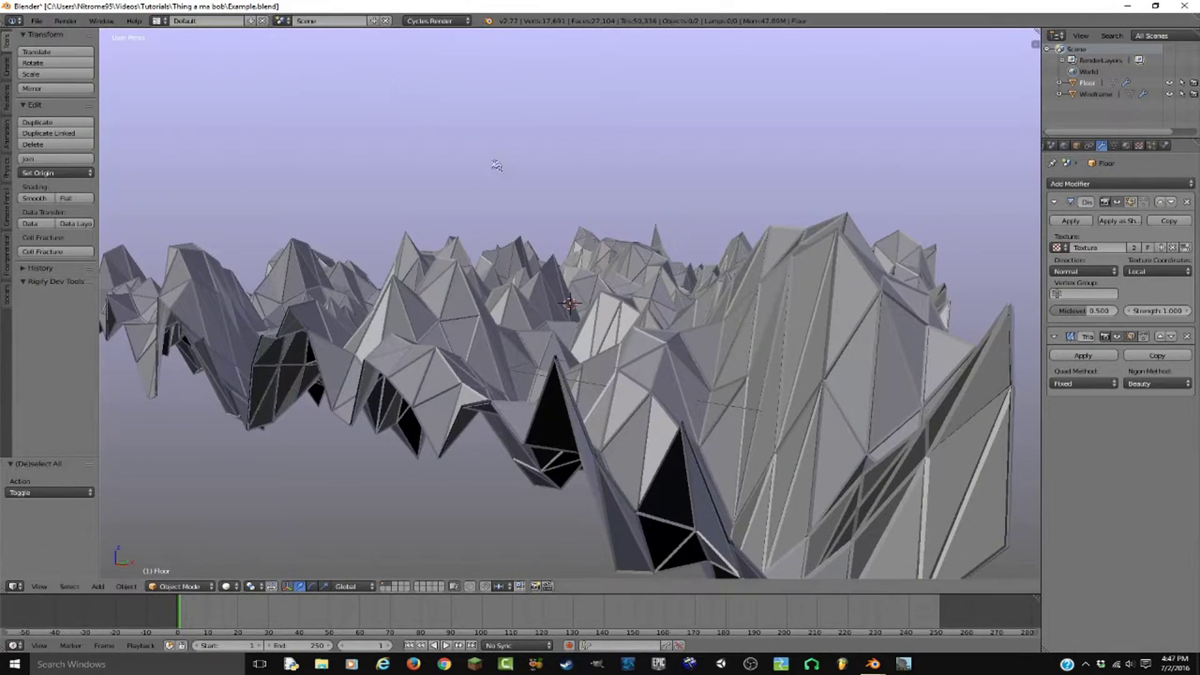
# Add a Sun lamp at the scene origin and rotate it about 17°
pyautogui.moveTo(497, 166); pyautogui.dragTo(477, 207, button='middle')
pyautogui.hotkey('shift', 'a')
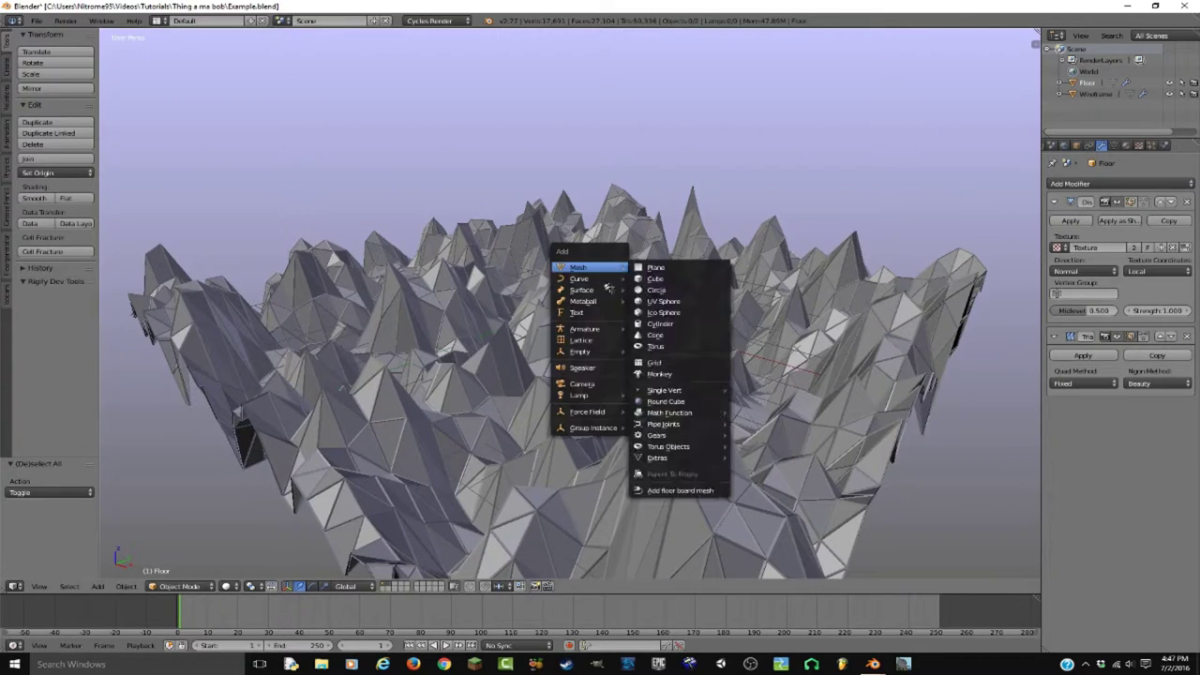
pyautogui.moveTo(595, 395)
pyautogui.click(684, 408)
pyautogui.press('r')
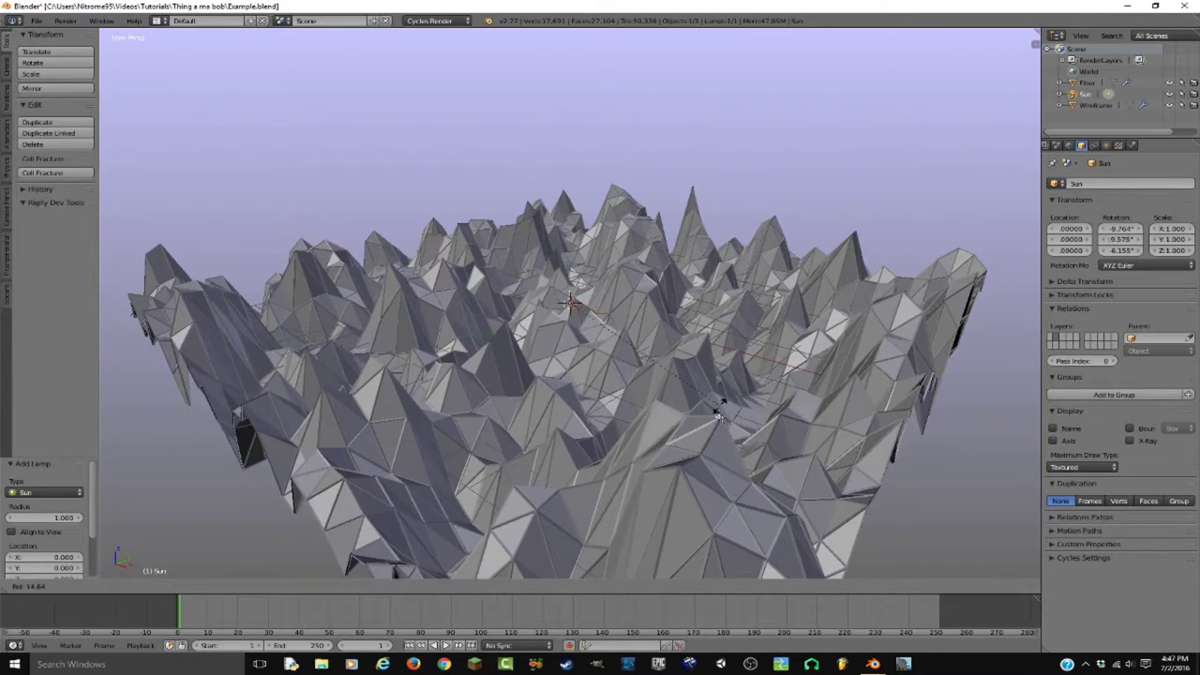
pyautogui.click(716, 419)
# Preview the sunlit terrain in Rendered shading and delete the Sun lamp
pyautogui.hotkey('shift', 'z')
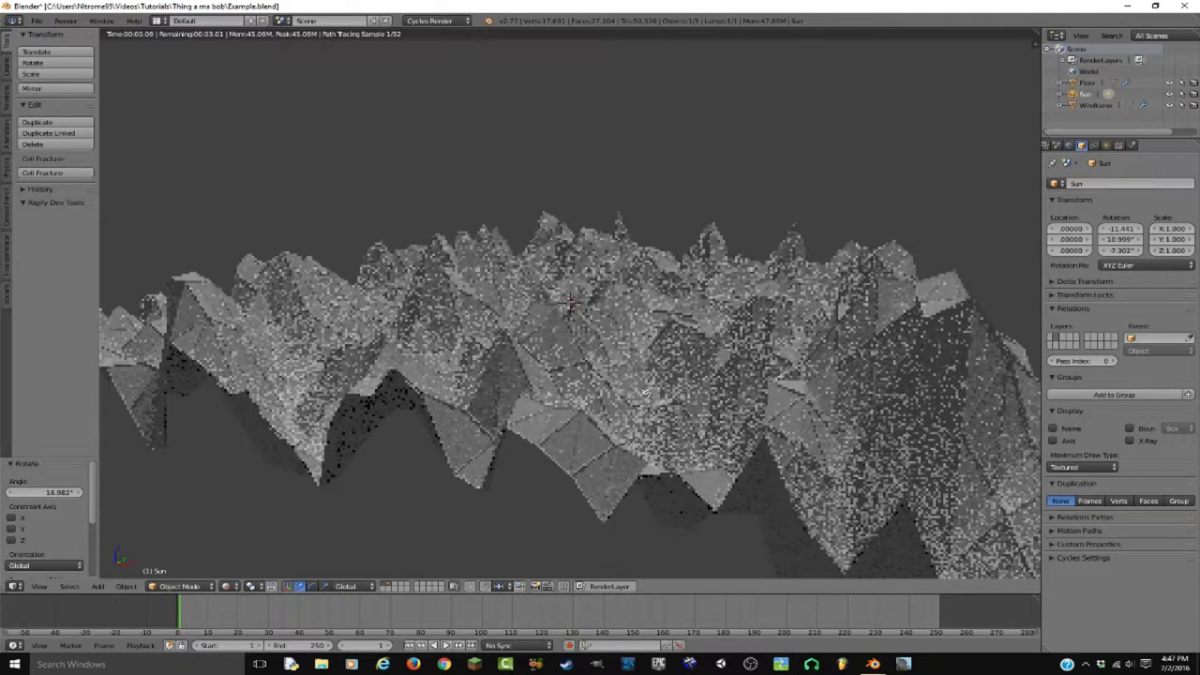
pyautogui.hotkey('shift', 'z')
pyautogui.press('x')
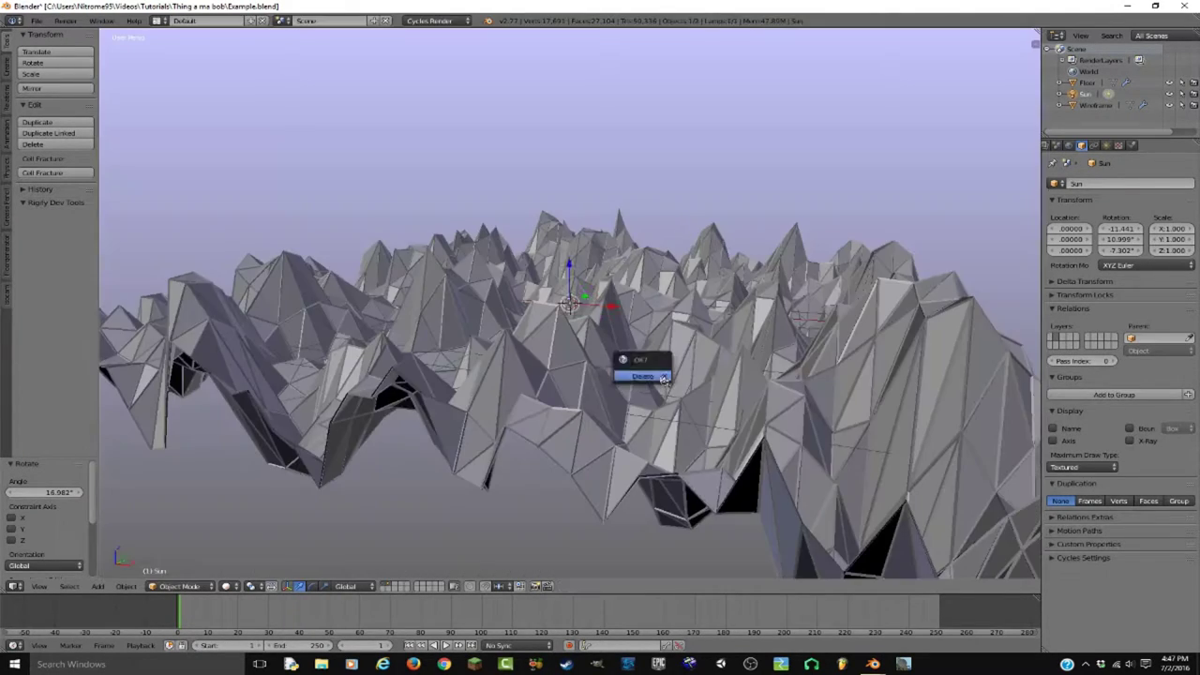
pyautogui.click(656, 377)
# Hide the Wireframe object and turn off viewport display for the Floor's Displace modifier
pyautogui.moveTo(655, 377); pyautogui.dragTo(647, 425, button='middle')
pyautogui.rightClick(647, 424)
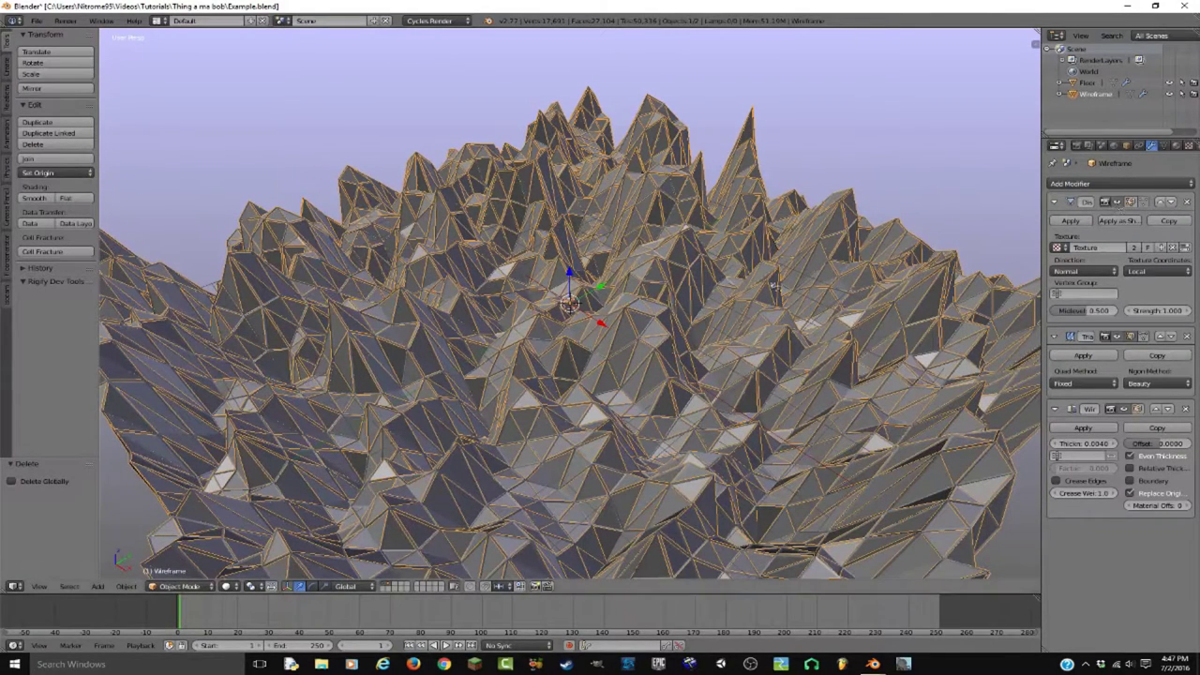
pyautogui.press('h')
pyautogui.rightClick(705, 299)
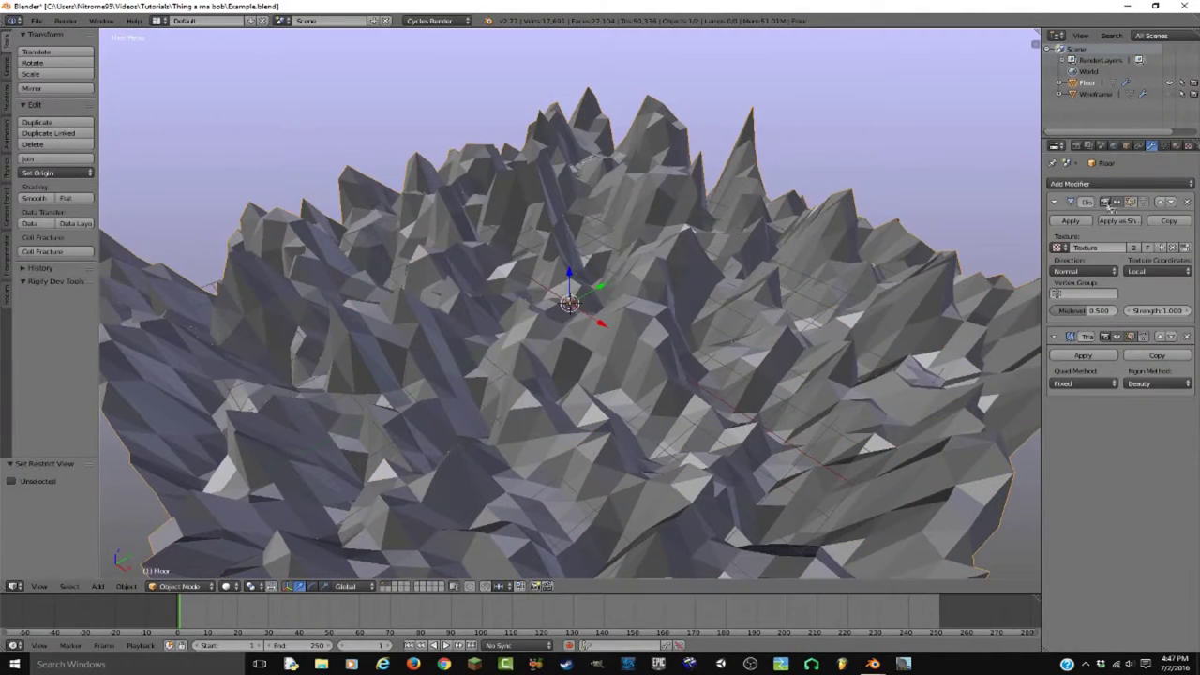
pyautogui.click(1116, 203)
pyautogui.moveTo(893, 245); pyautogui.dragTo(855, 247, button='middle')
pyautogui.scroll(-3, 737, 294)
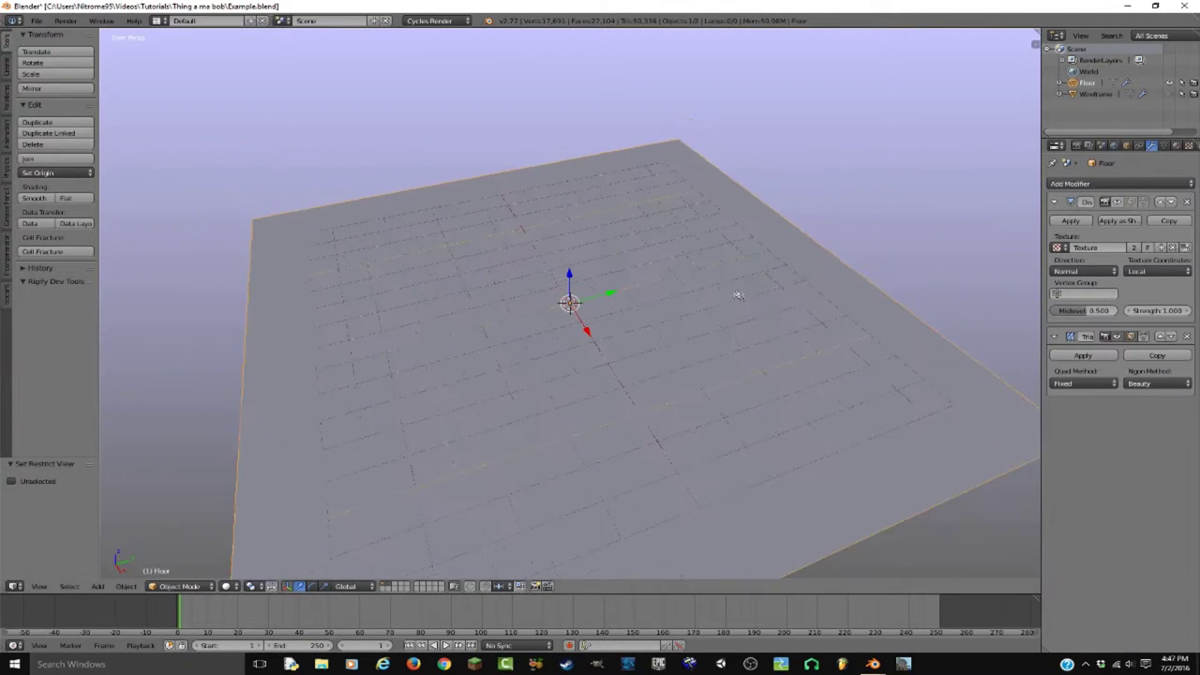
pyautogui.moveTo(708, 306); pyautogui.dragTo(720, 300, button='middle')
# Deselect everything, switch to layer 11 and add an ico sphere with 1 subdivision
pyautogui.press('a')
pyautogui.press('z')
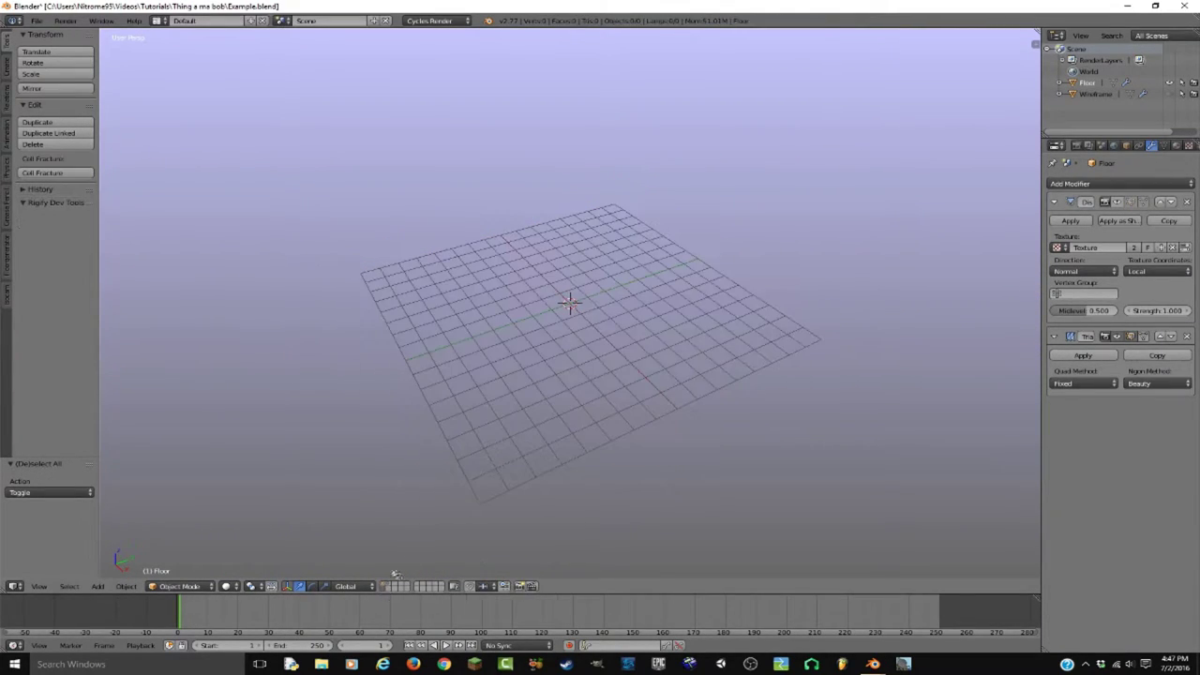
pyautogui.hotkey('shift', 'a')
pyautogui.moveTo(657, 183)
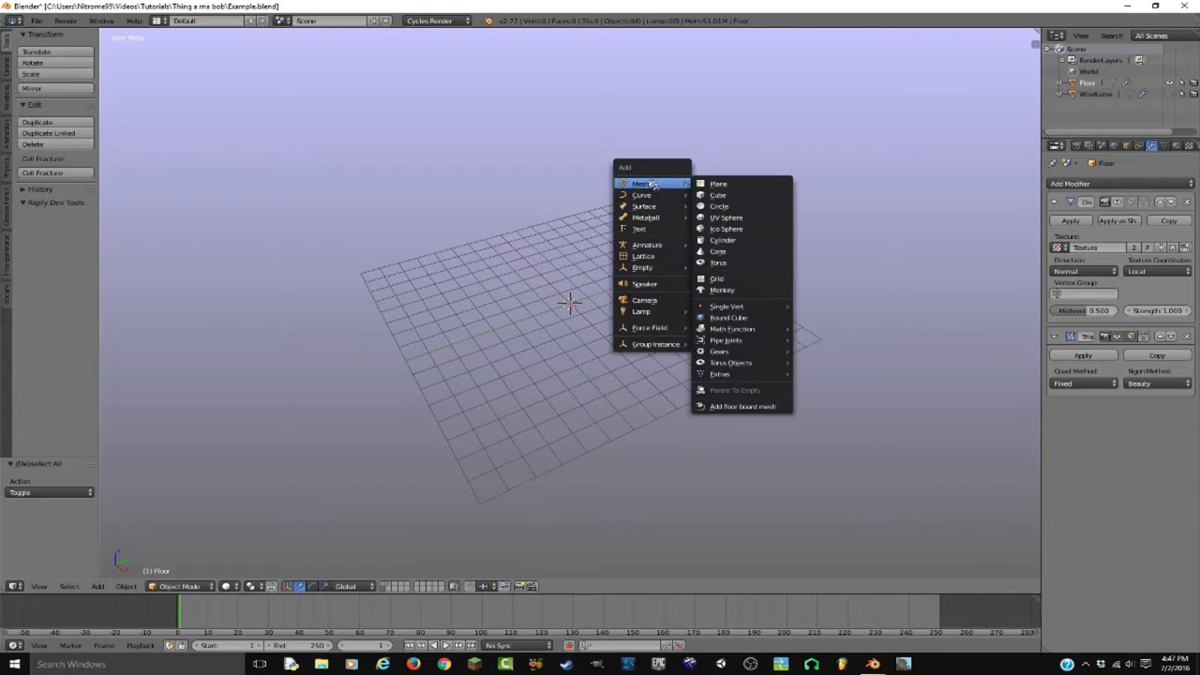
pyautogui.click(738, 229)
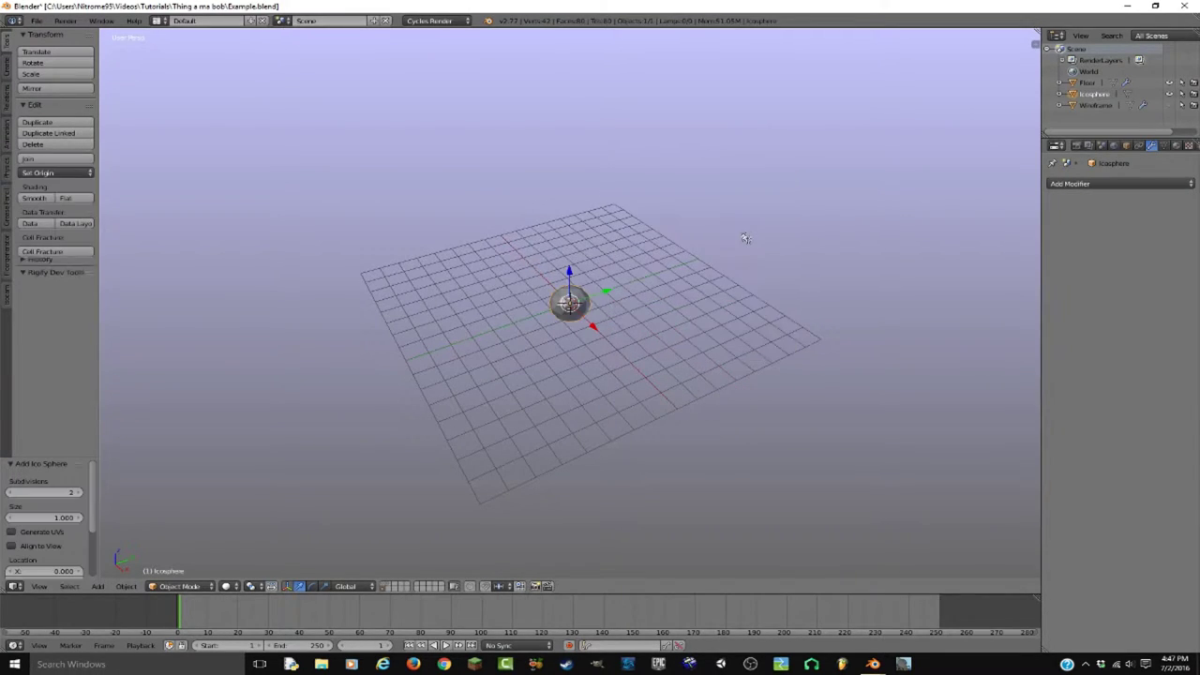
pyautogui.click(10, 494)
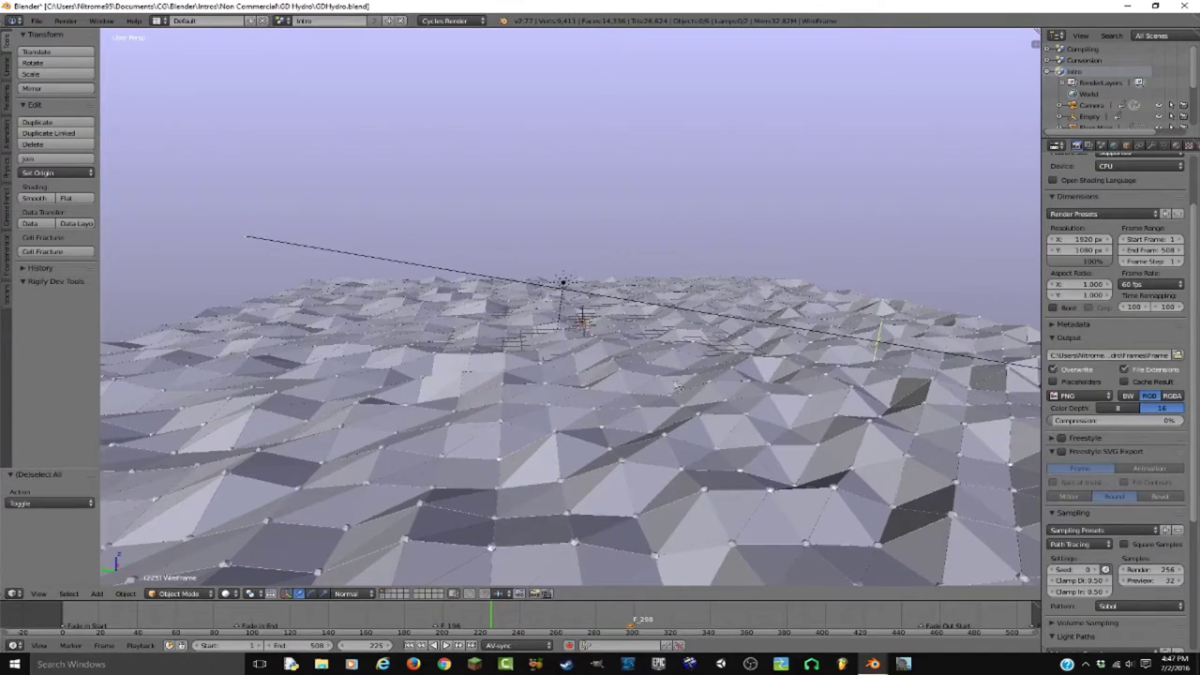
# In the GDHydro.blend reference project, examine the particle object on layer 11 and its copies across the floor on layer 1
pyautogui.scroll(-8, 677, 387)
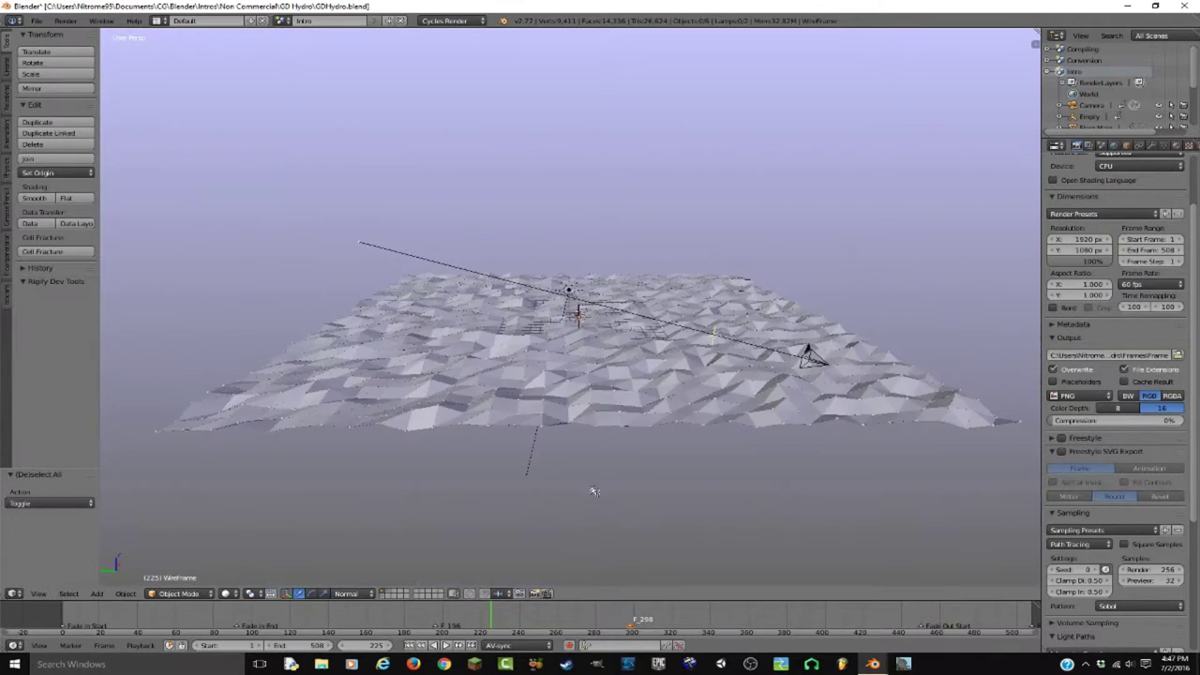
pyautogui.hotkey('alt', '1')
pyautogui.scroll(-1, 570, 327)
pyautogui.rightClick(589, 311)
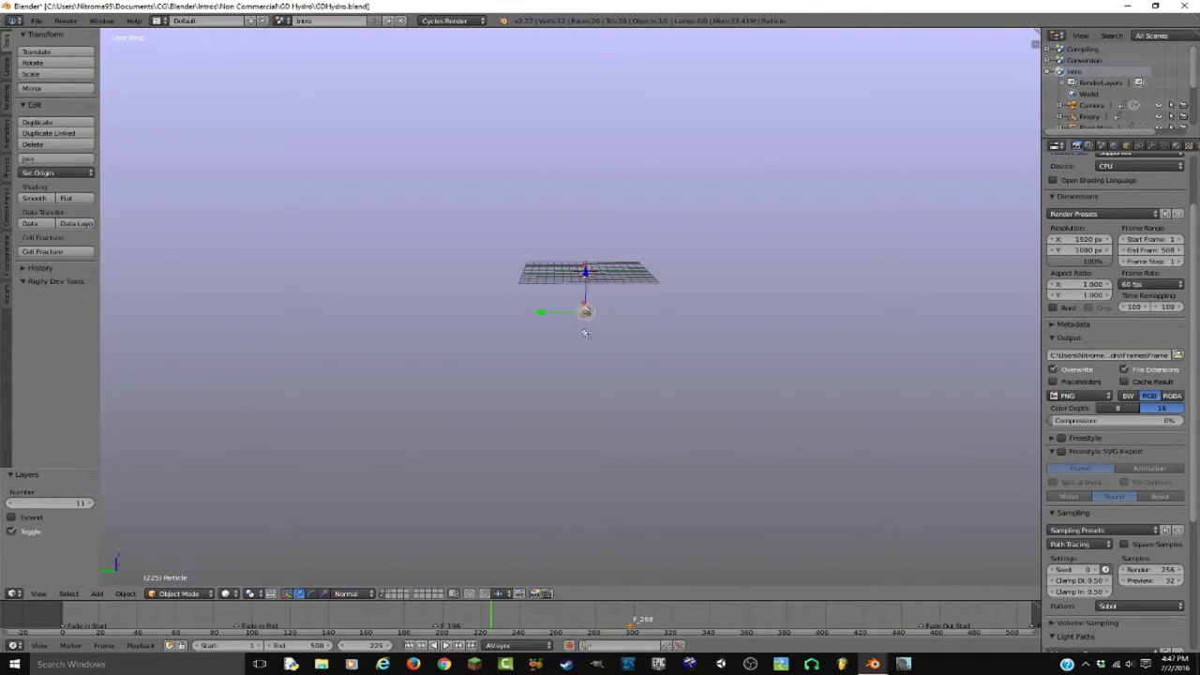
pyautogui.scroll(5, 586, 342)
pyautogui.press('1')
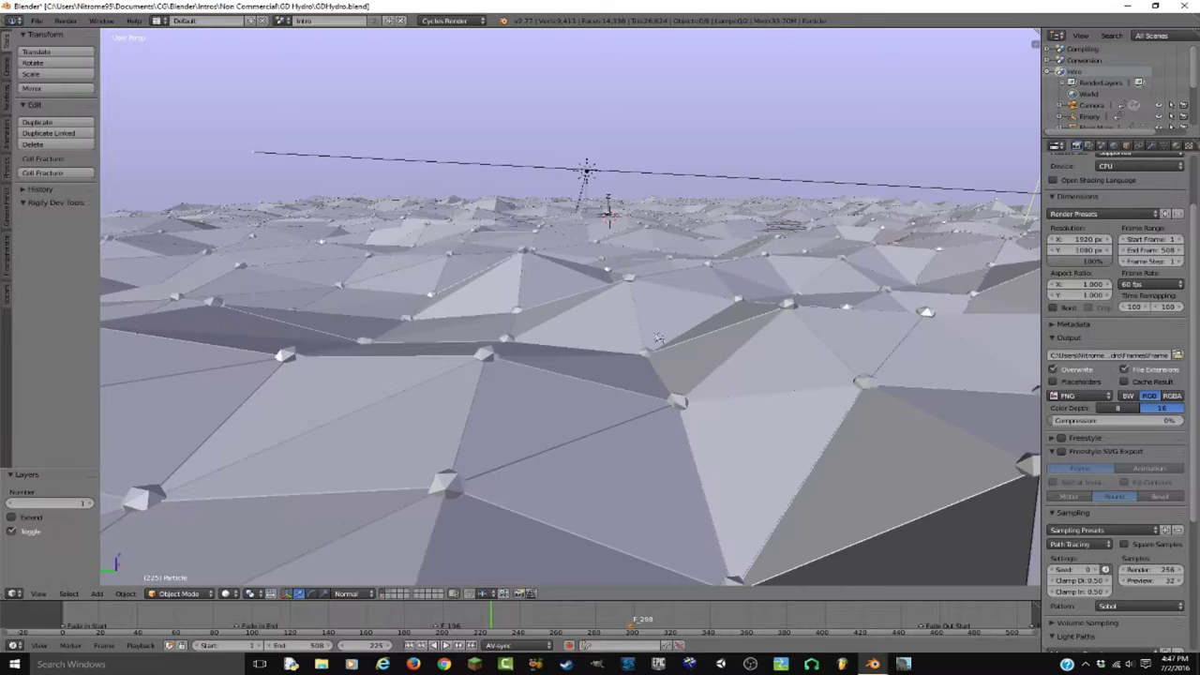
pyautogui.rightClick(695, 384)
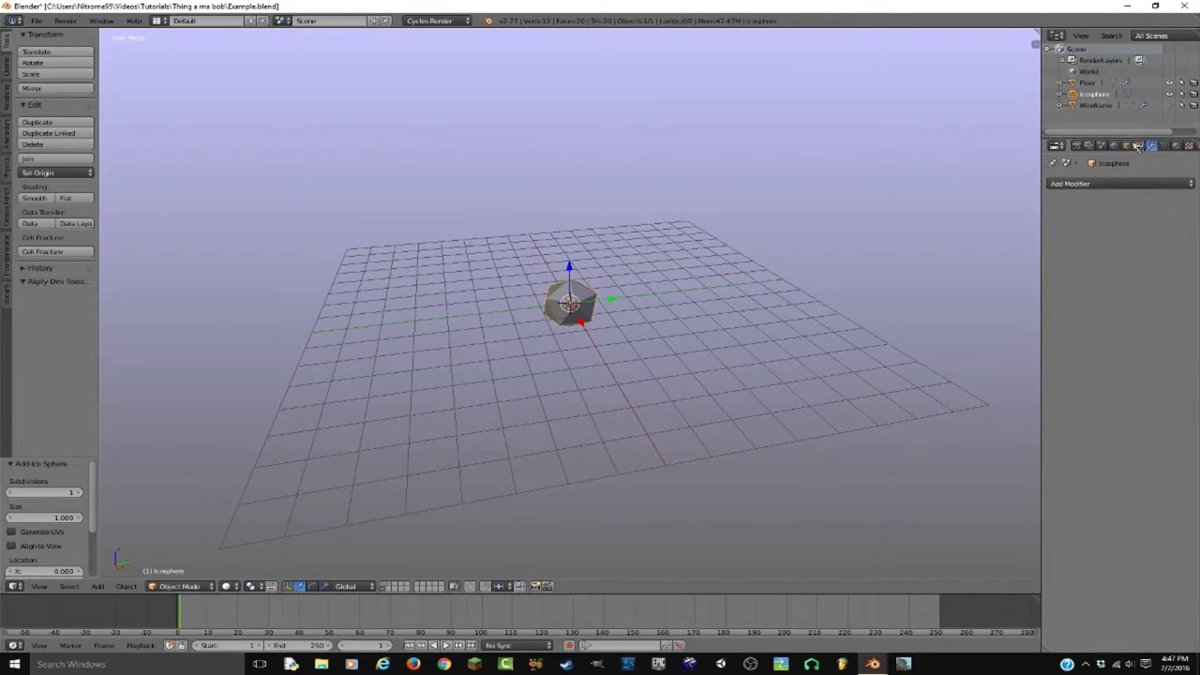
# Rename the ico sphere as Orb
pyautogui.click(1126, 147)
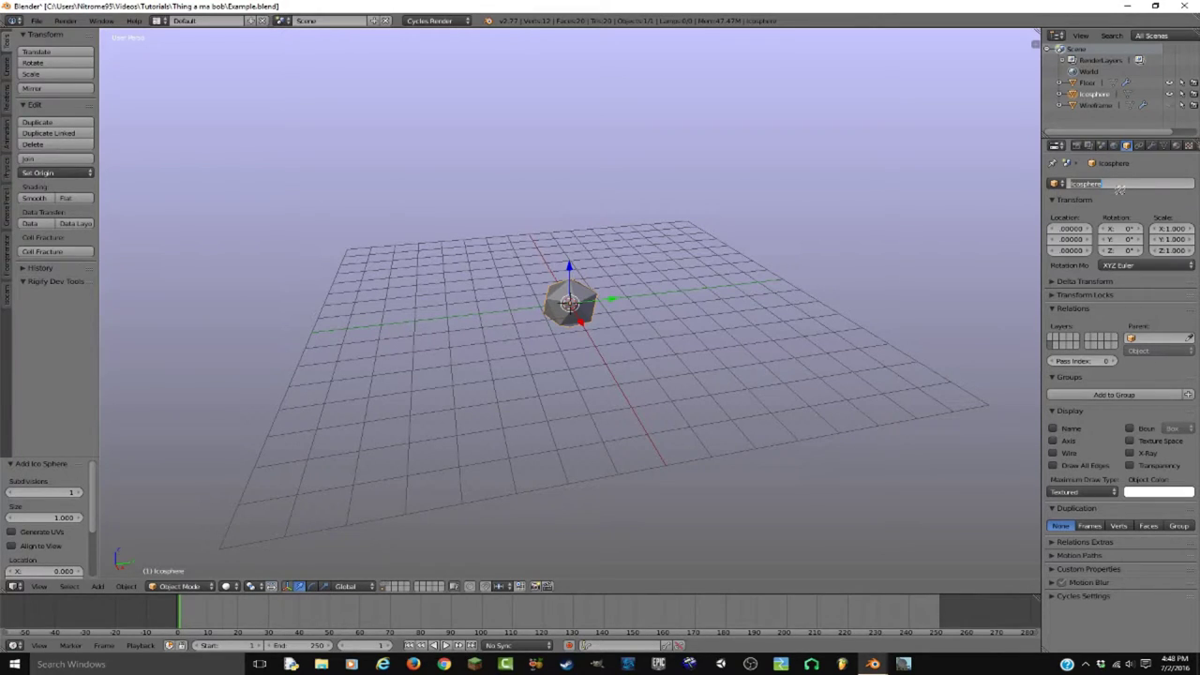
pyautogui.press('Return')
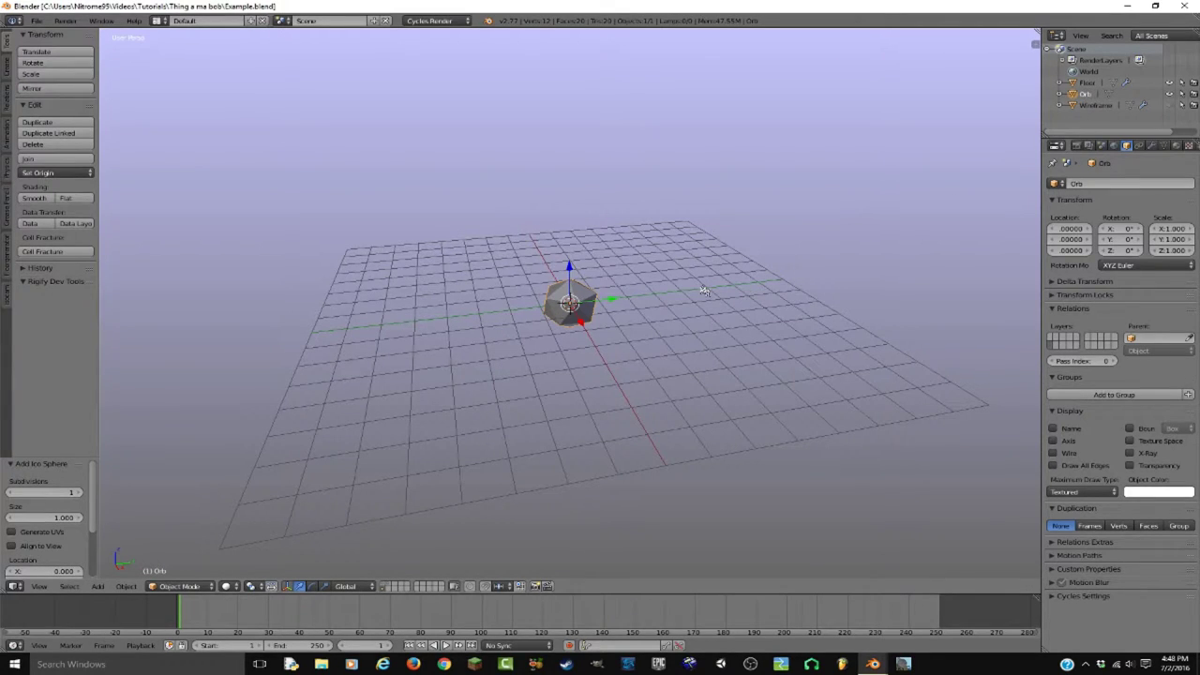
# Switch to layer 1, select the Floor and add a particle system with its settings named Orbs
pyautogui.press('1')
pyautogui.rightClick(528, 350)
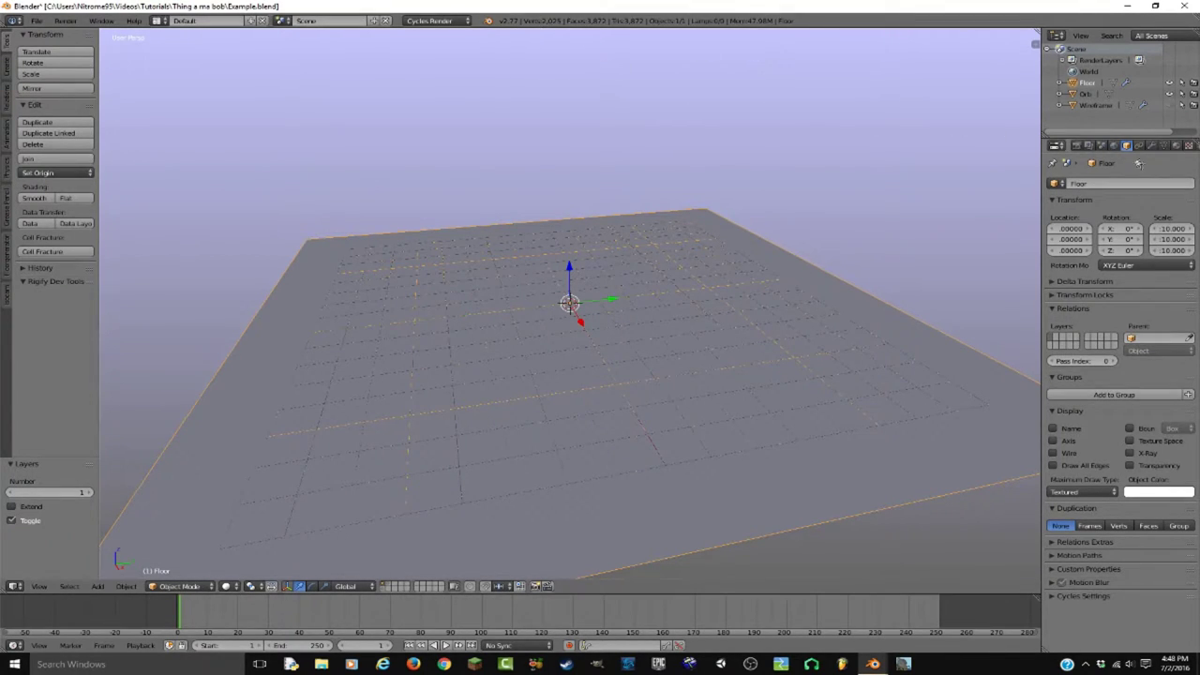
pyautogui.scroll(-3, 1154, 148)
pyautogui.click(1114, 146)
pyautogui.click(1128, 145)
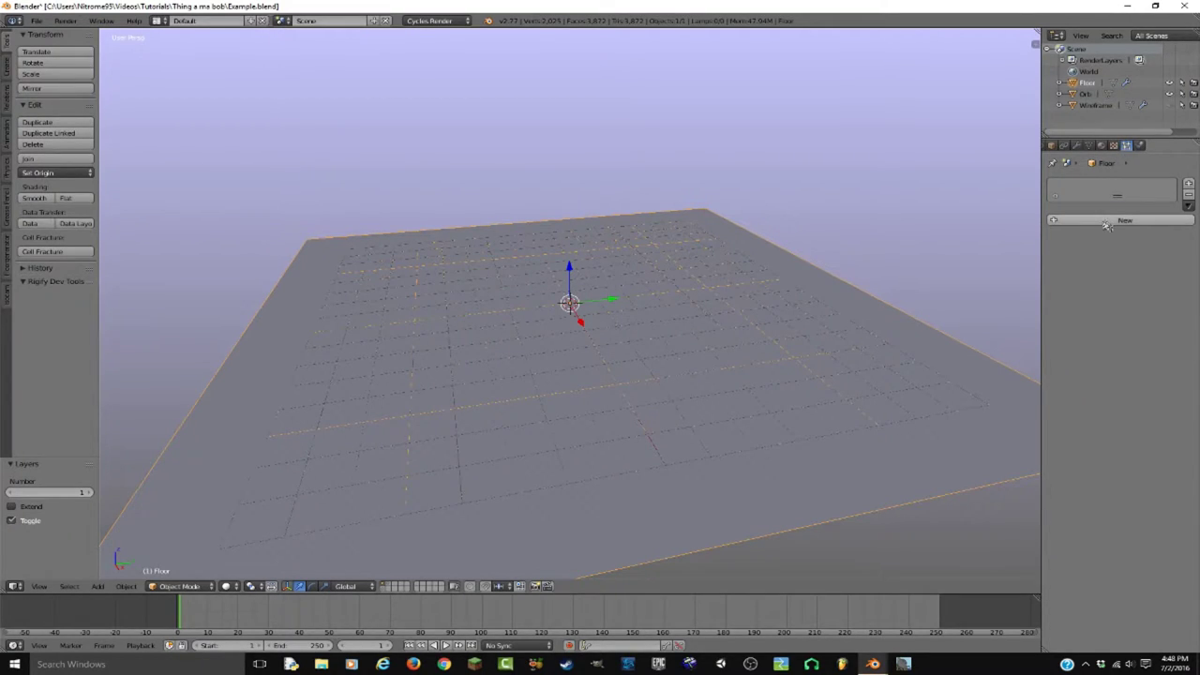
pyautogui.click(1161, 219)
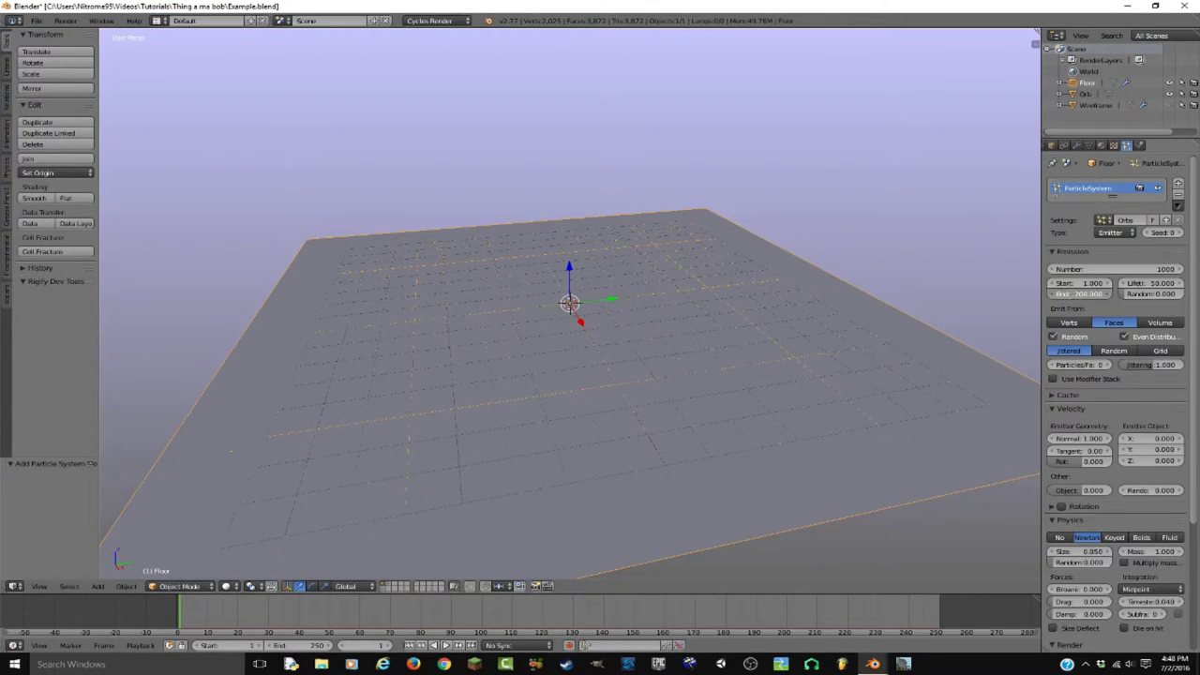
# Set the particle emission end to frame 1, emit from Verts with Random off, and set the physics type to No
pyautogui.write('1')
pyautogui.press('Return')
pyautogui.click(1070, 322)
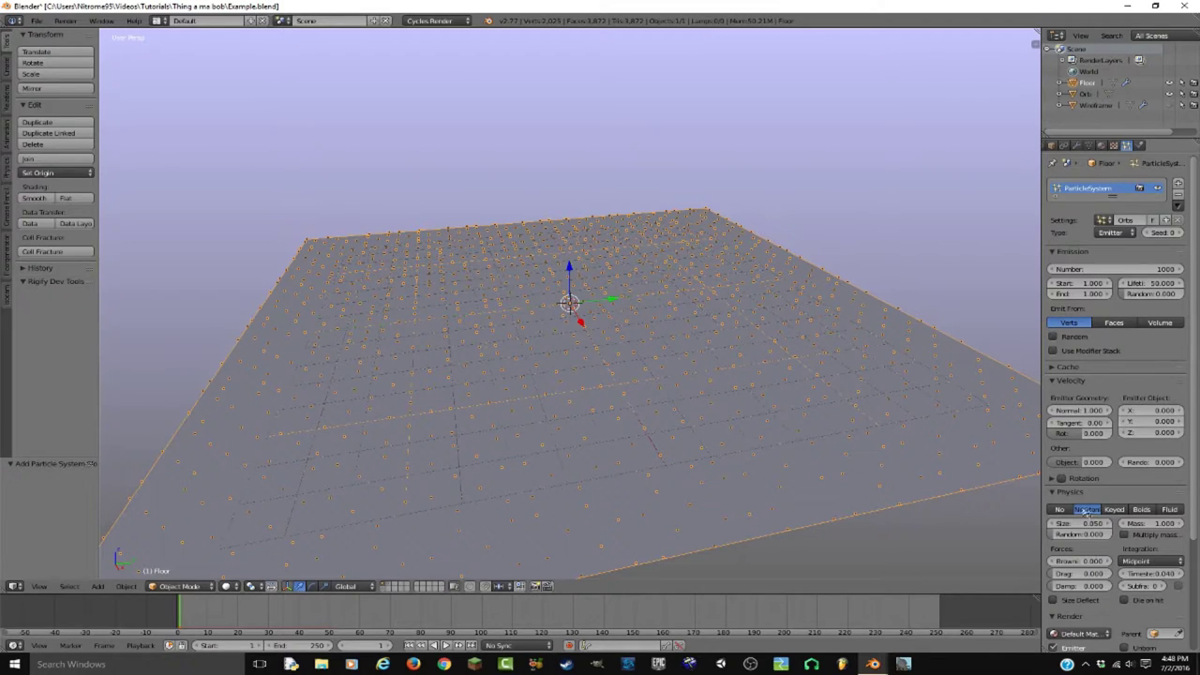
pyautogui.click(1065, 509)
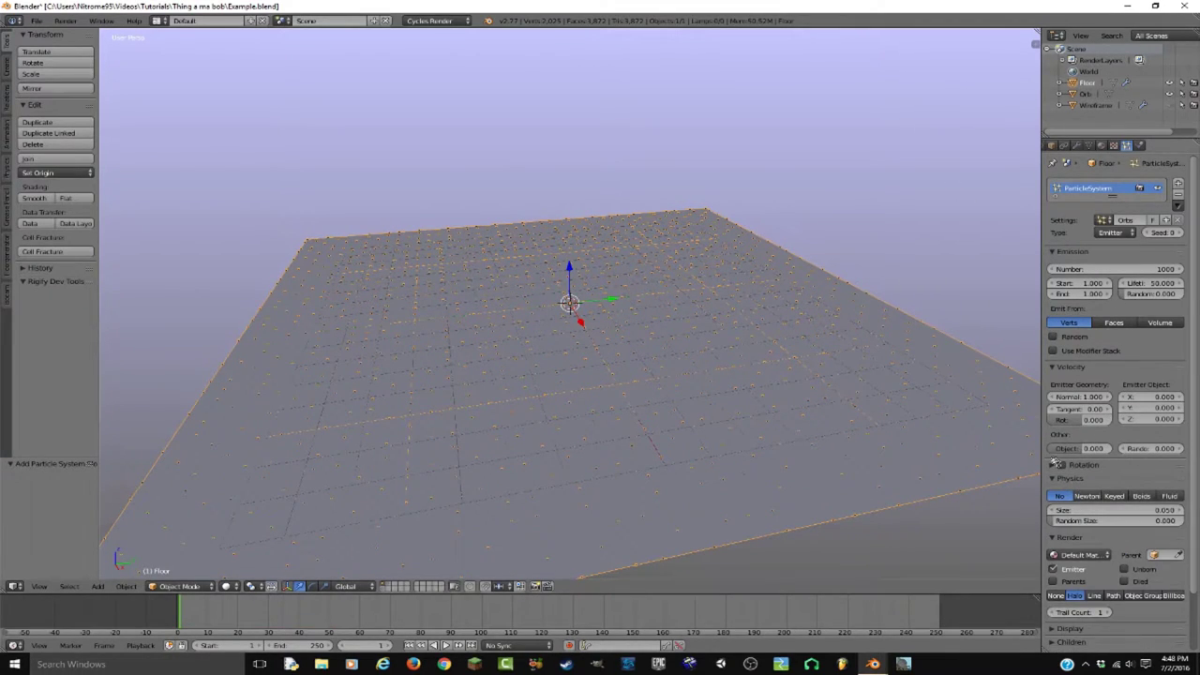
pyautogui.moveTo(838, 415)
pyautogui.mouseDown(button='middle')
pyautogui.moveTo(782, 378)
pyautogui.moveTo(870, 409)
pyautogui.moveTo(838, 402)
pyautogui.mouseUp(button='middle')
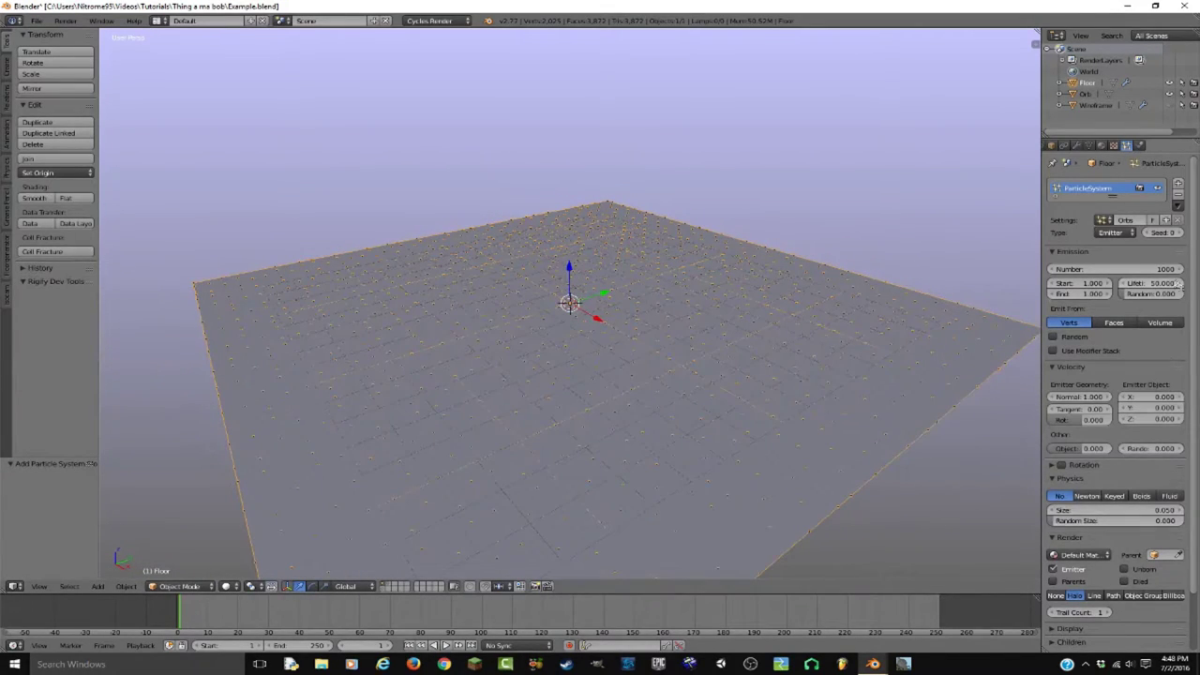
# Set the number of particles to 2025 and save the file
pyautogui.click(1106, 269)
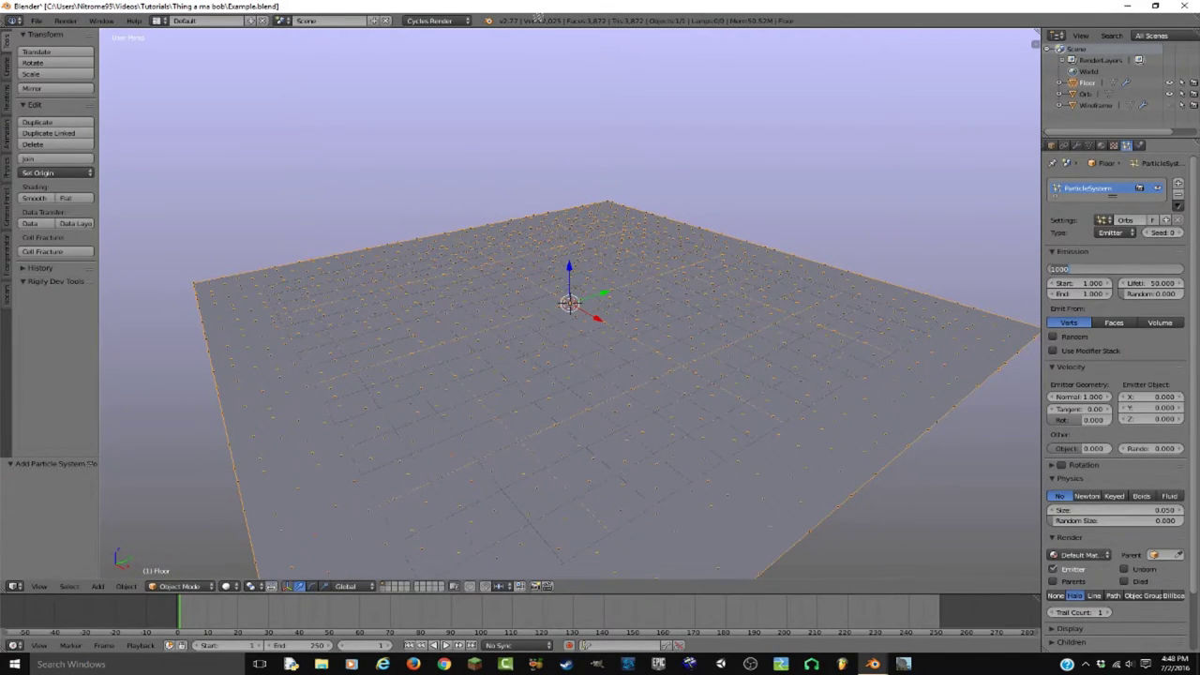
pyautogui.write('2025')
pyautogui.press('Return')
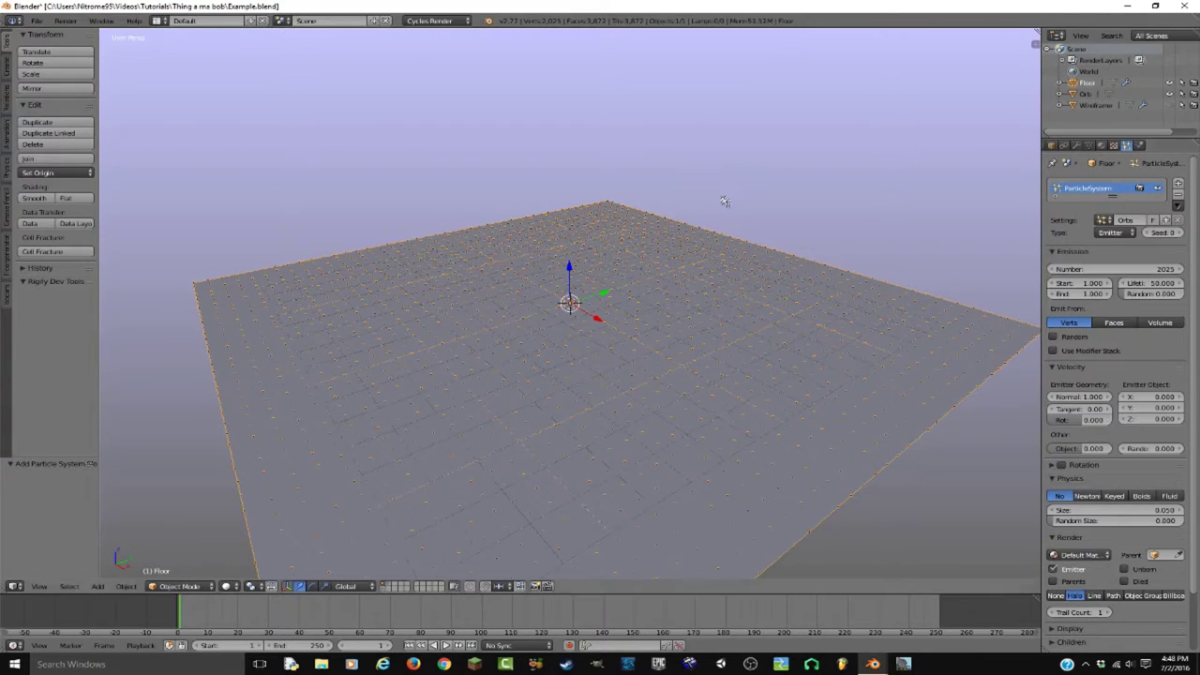
pyautogui.hotkey('ctrl', 's')
pyautogui.moveTo(690, 416)
pyautogui.mouseDown(button='middle')
pyautogui.moveTo(757, 396)
pyautogui.moveTo(815, 407)
pyautogui.moveTo(723, 437)
pyautogui.moveTo(699, 421)
pyautogui.mouseUp(button='middle')
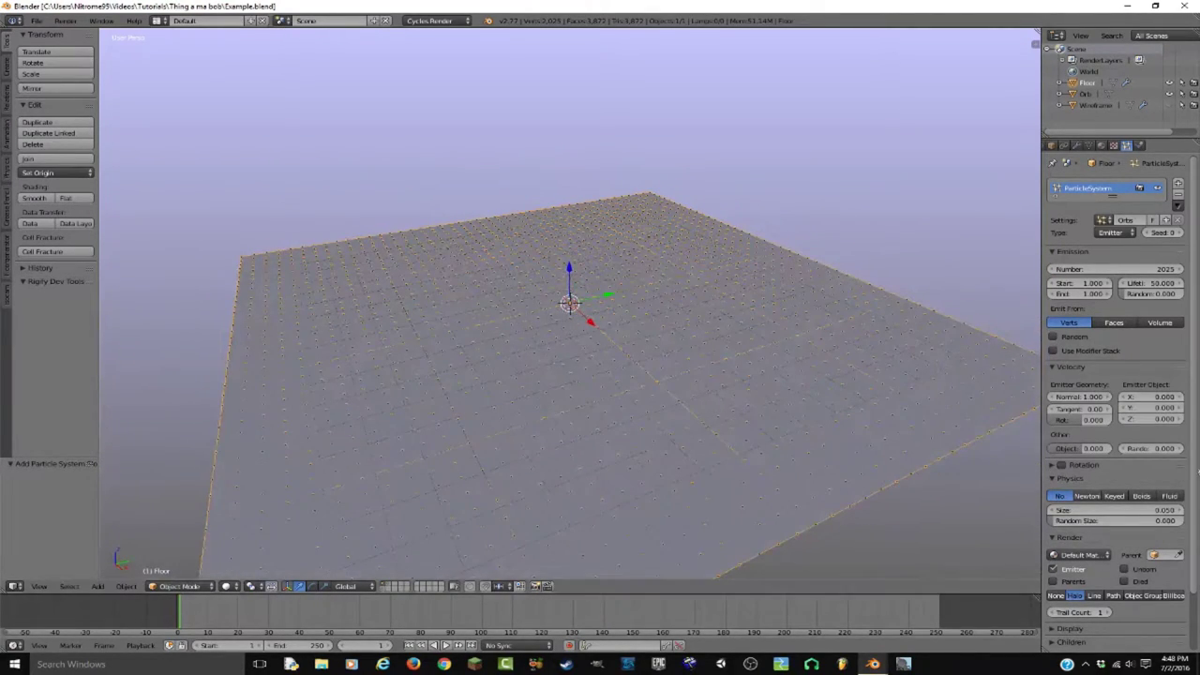
# Render the Floor's particles as the Orb object with a particle size of 0.080
pyautogui.rightClick(1101, 512)
pyautogui.click(1134, 597)
pyautogui.click(1125, 609)
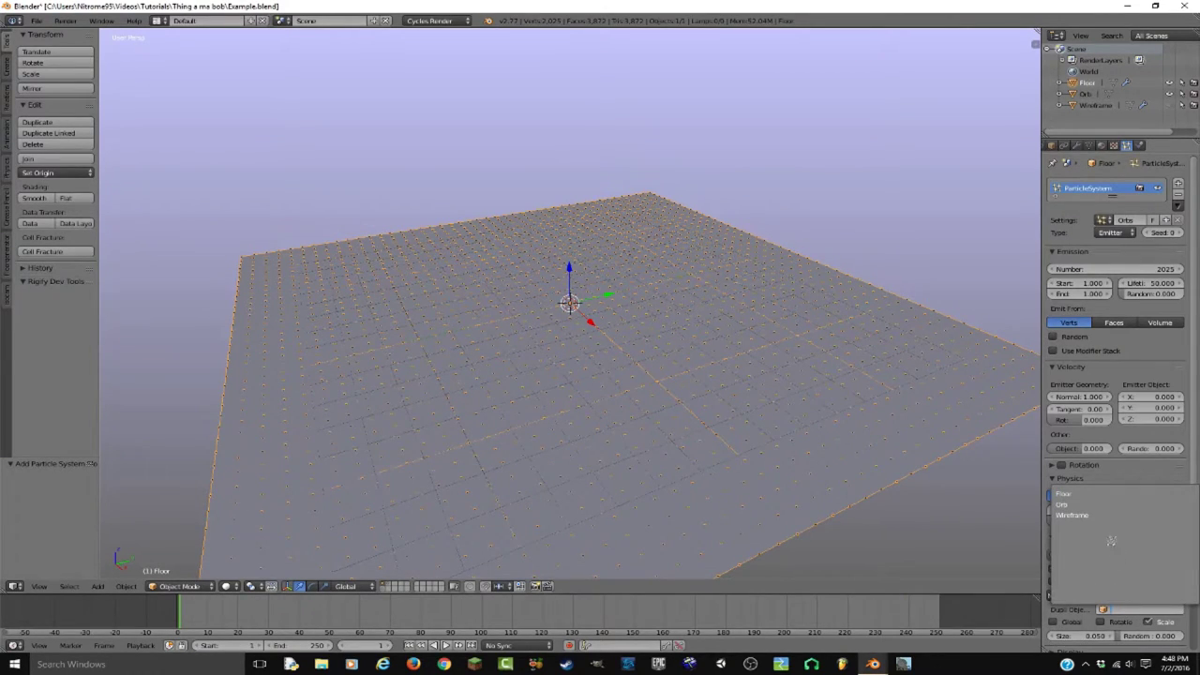
pyautogui.click(1069, 507)
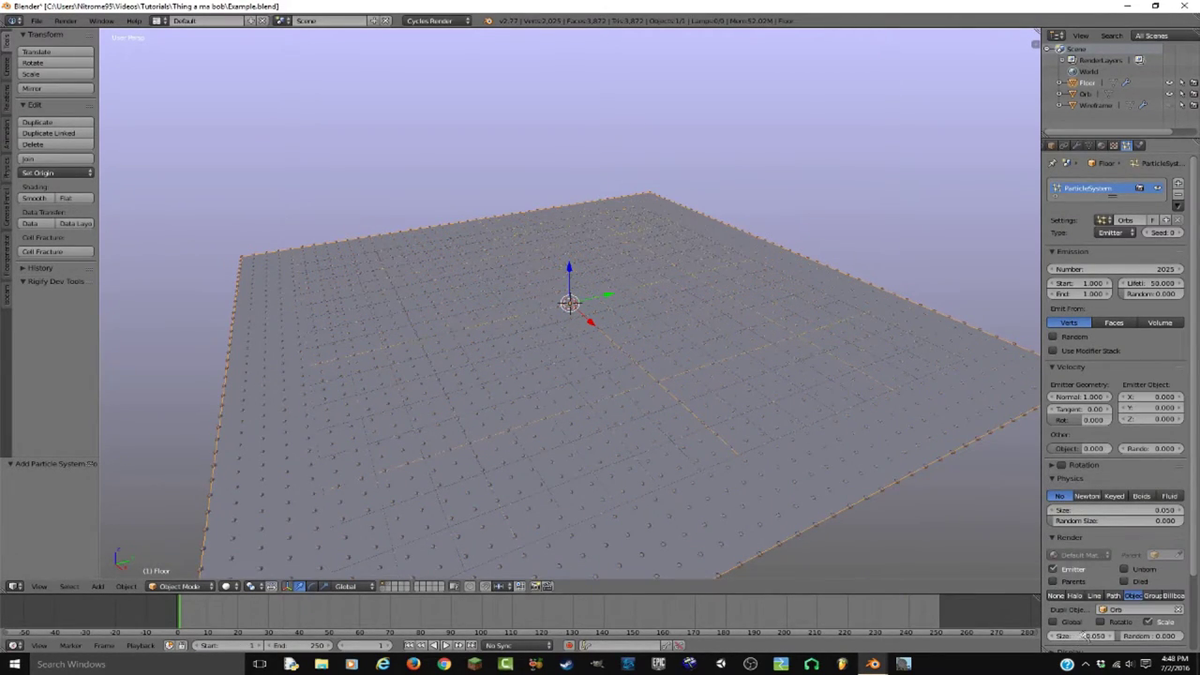
pyautogui.moveTo(1085, 511); pyautogui.dragTo(1130, 511)
pyautogui.moveTo(1111, 637); pyautogui.dragTo(1085, 637)
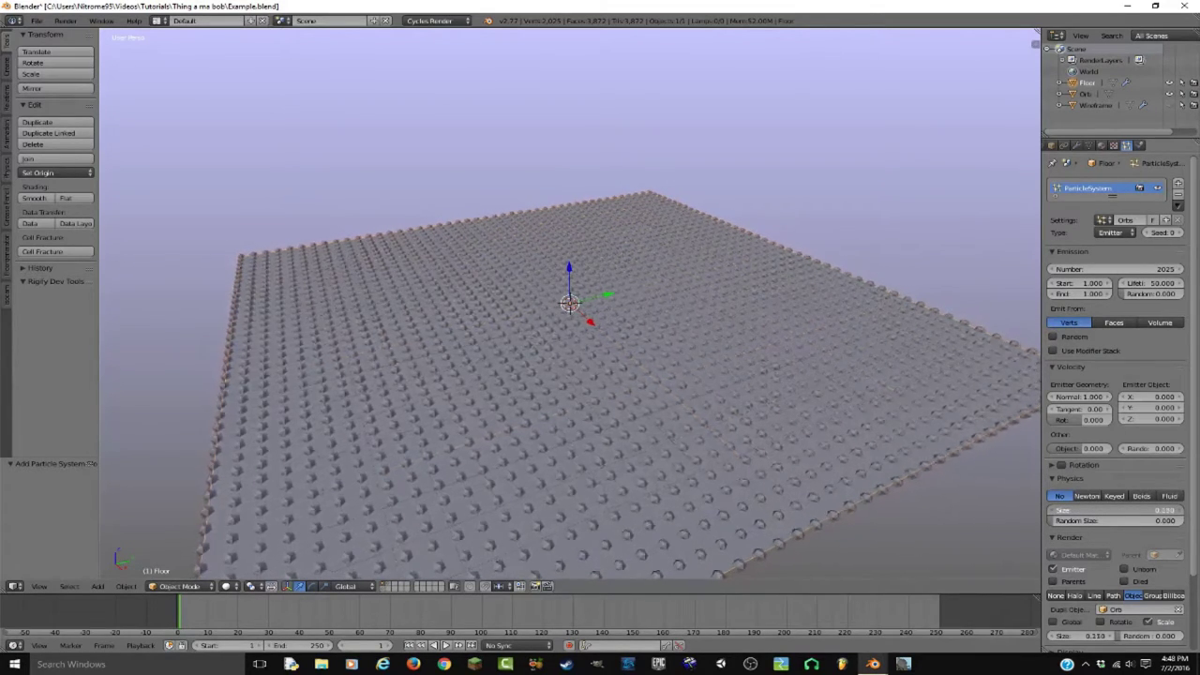
# Show layer 2 as well, unhide the Wireframe object and turn off viewport display for its Displace modifier
pyautogui.press('a')
pyautogui.hotkey('shift', '2')
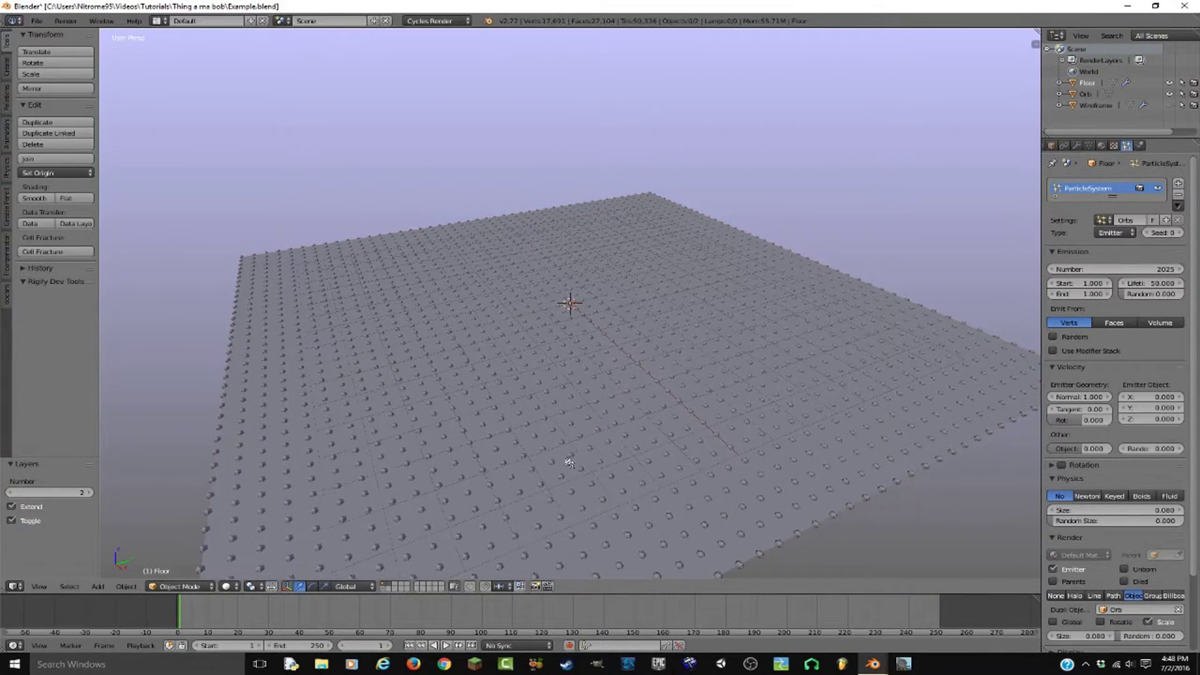
pyautogui.hotkey('alt', 'h')
pyautogui.press('a')
pyautogui.rightClick(585, 426)
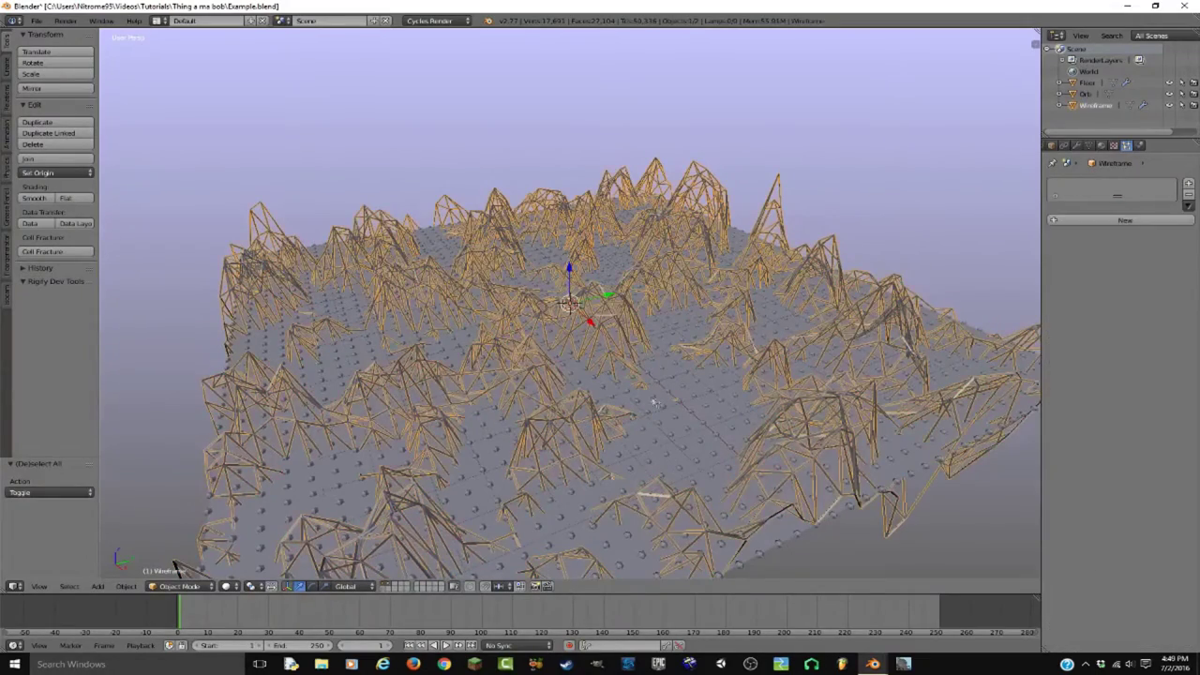
pyautogui.click(1078, 147)
pyautogui.click(1128, 203)
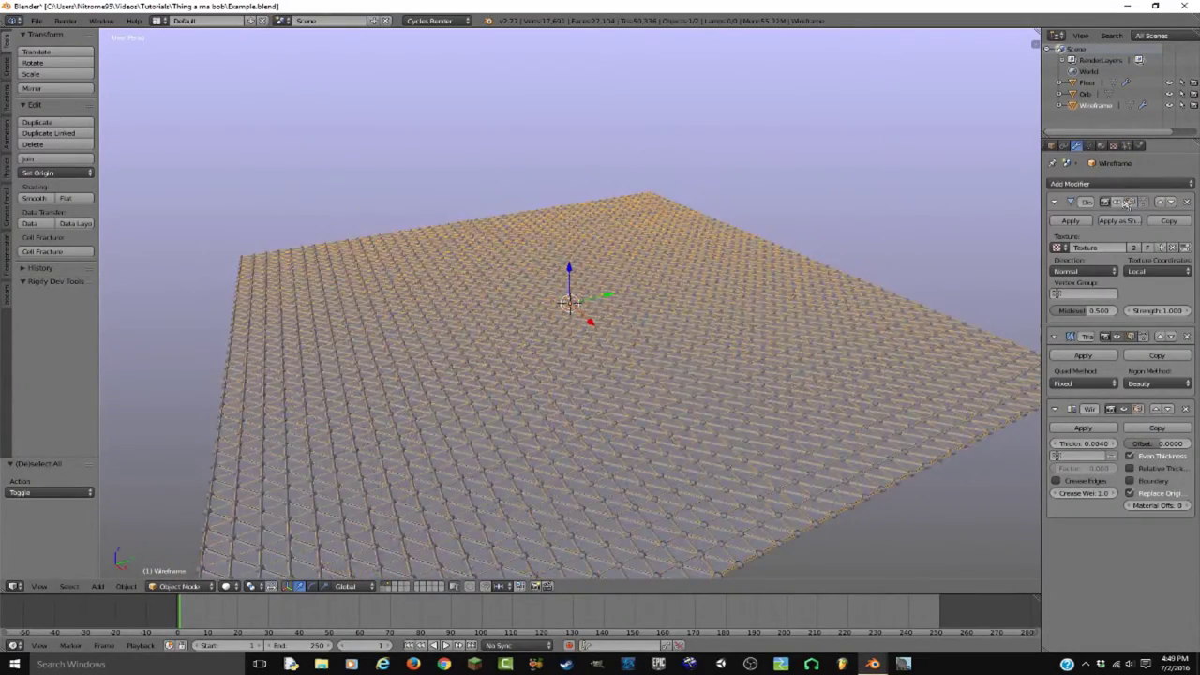
# Set the thickness of the Wireframe object's Wireframe modifier to 0.0020
pyautogui.press('a')
pyautogui.press('a')
pyautogui.keyDown('shift'); pyautogui.moveTo(685, 484); pyautogui.dragTo(639, 391, button='middle'); pyautogui.keyUp('shift')
pyautogui.scroll(-2, 639, 391)
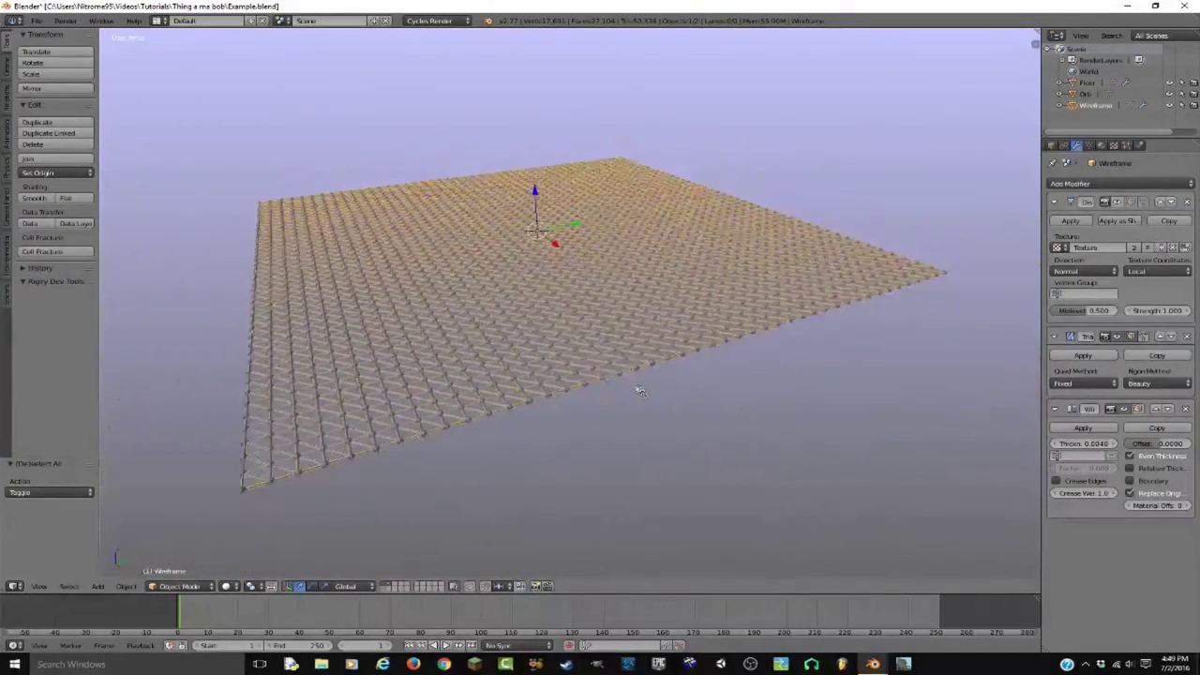
pyautogui.scroll(4, 639, 391)
pyautogui.scroll(1, 626, 350)
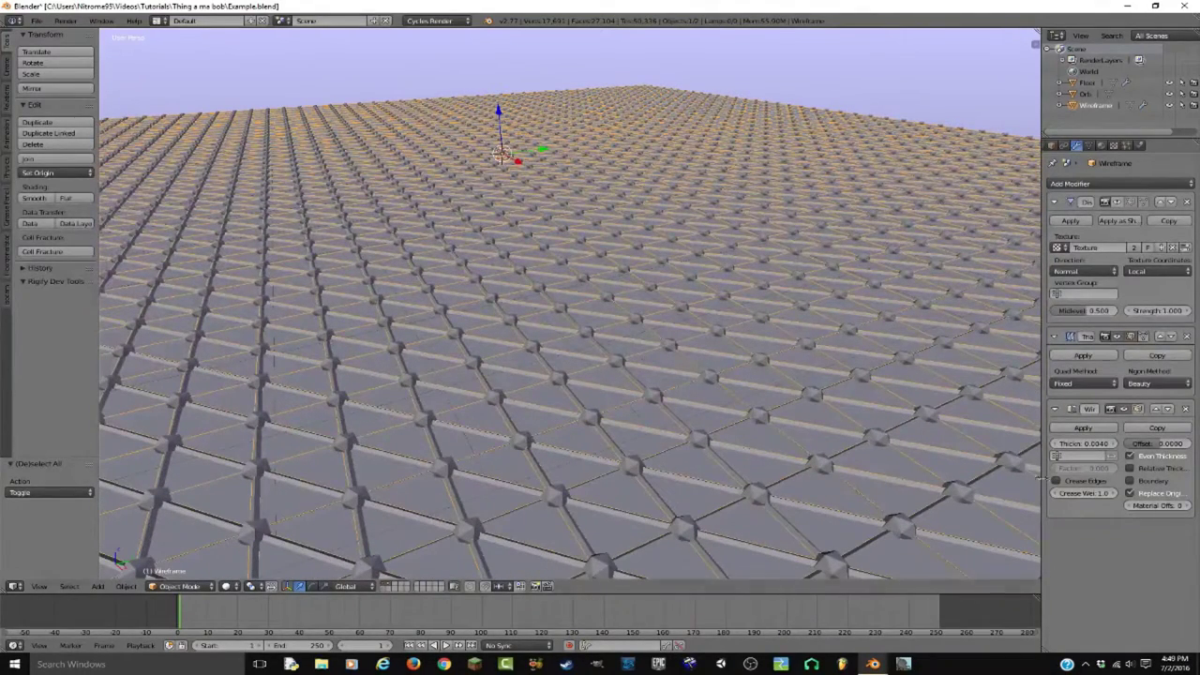
pyautogui.click(1081, 443)
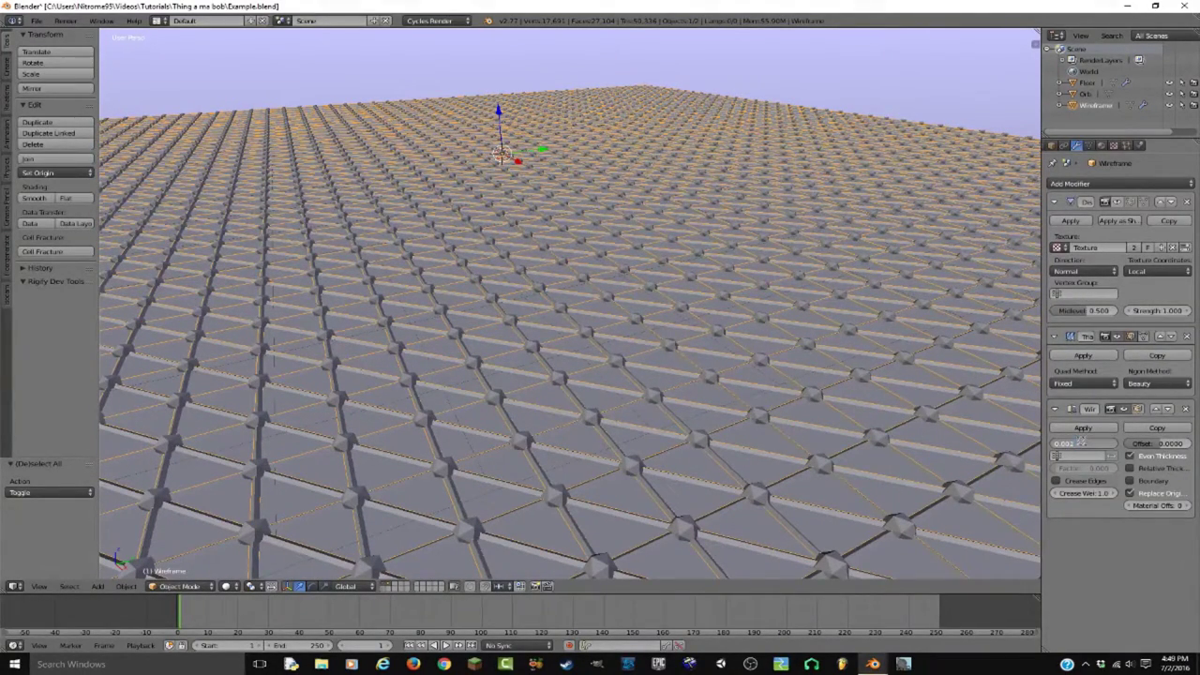
pyautogui.press('Return')
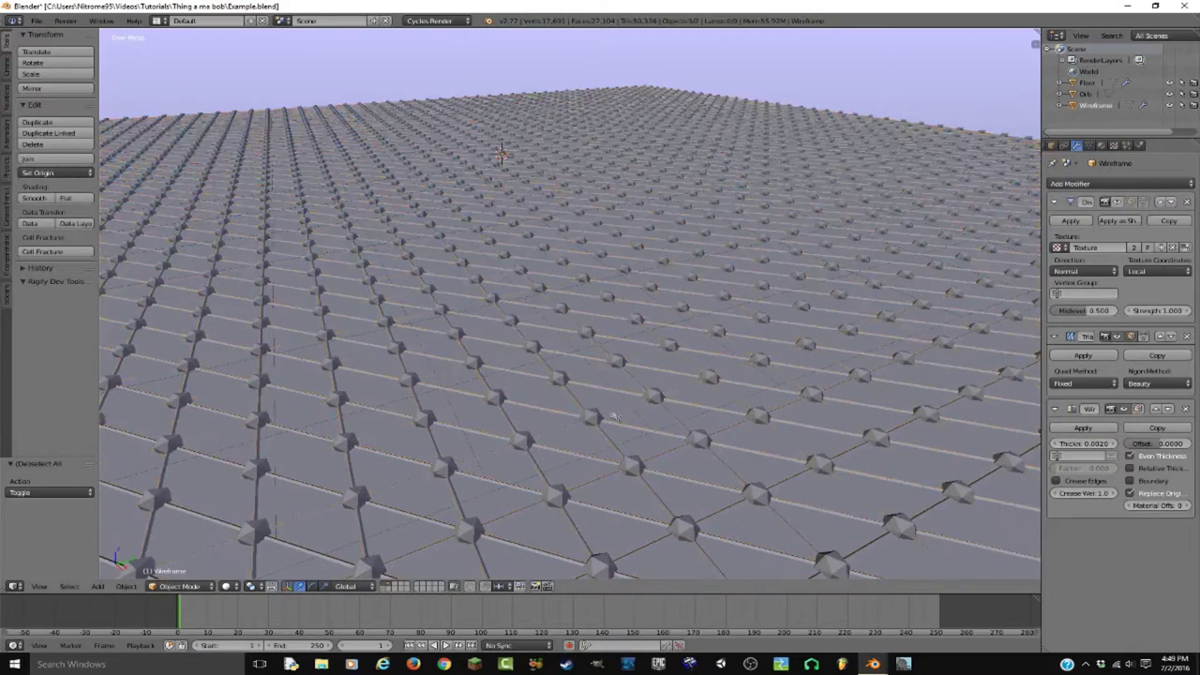
pyautogui.rightClick(649, 436)
pyautogui.rightClick(662, 435)
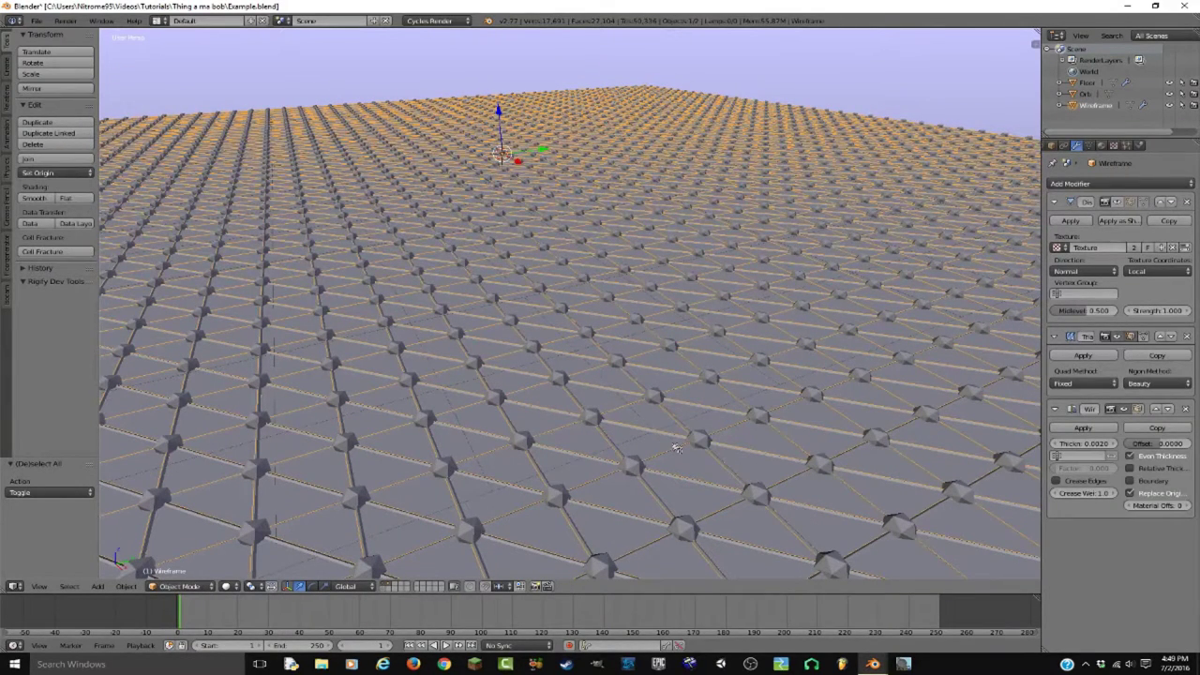
# Hide the Wireframe object and select the Floor
pyautogui.scroll(-6, 616, 470)
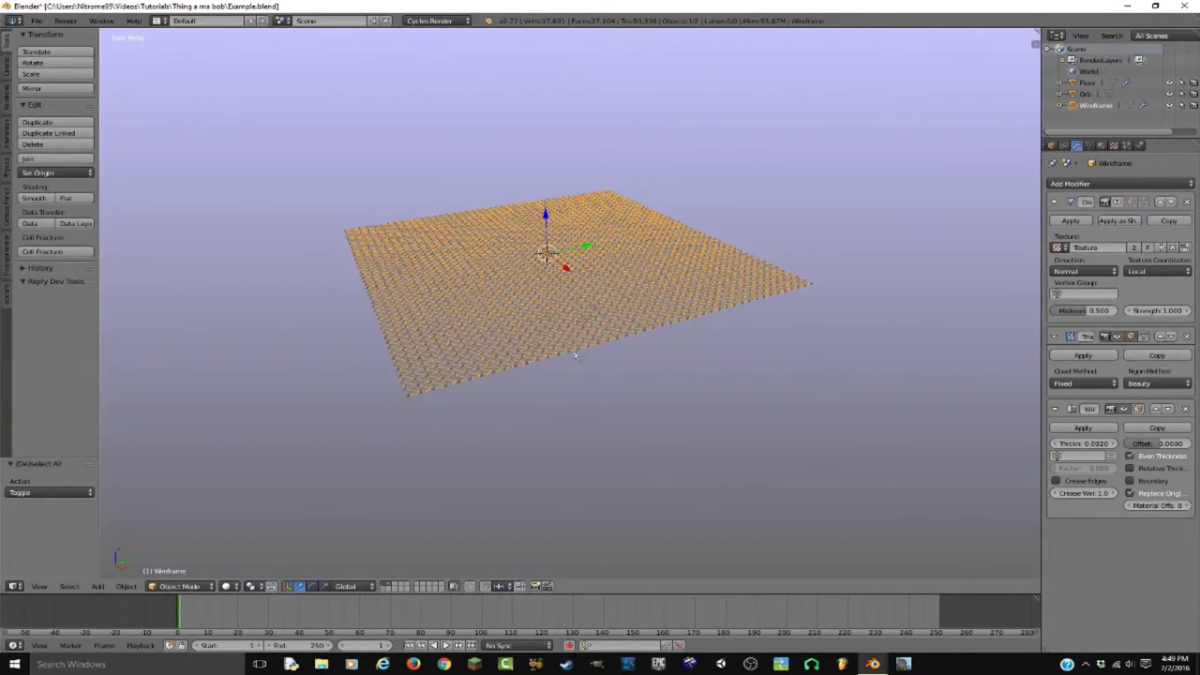
pyautogui.scroll(1, 541, 385)
pyautogui.press('h')
pyautogui.rightClick(590, 359)
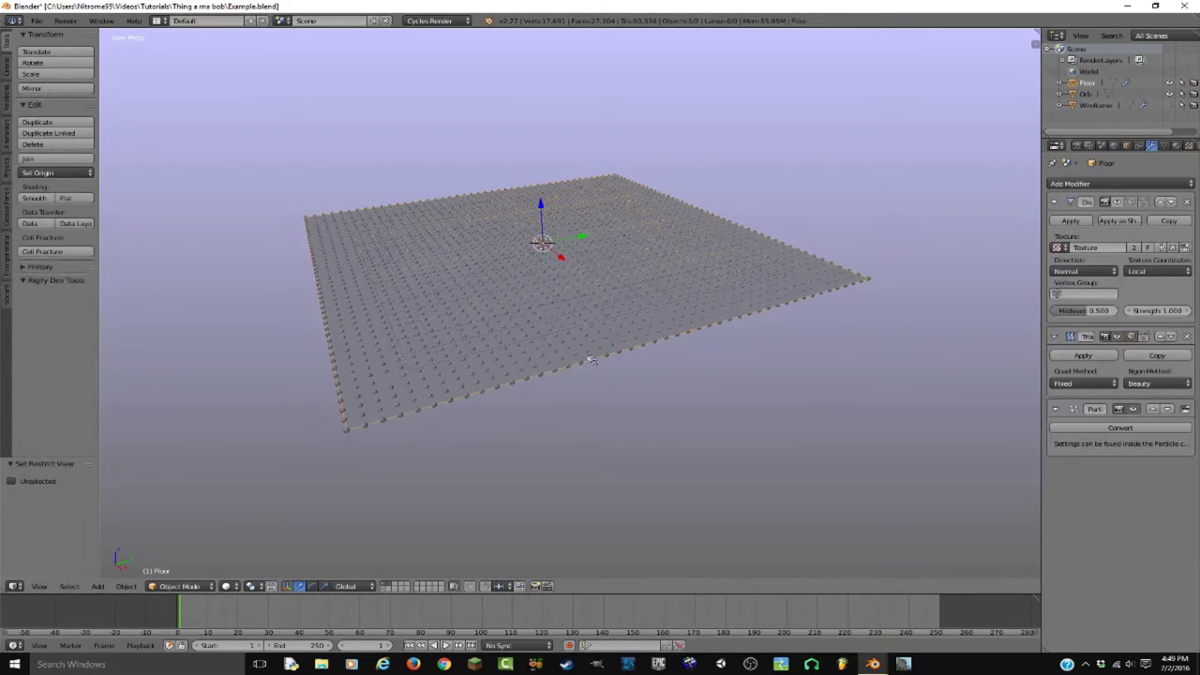
# Preview the Floor with its Displace modifier shown in the viewport, toggling the display on and off and finishing with it off
pyautogui.scroll(3, 627, 360)
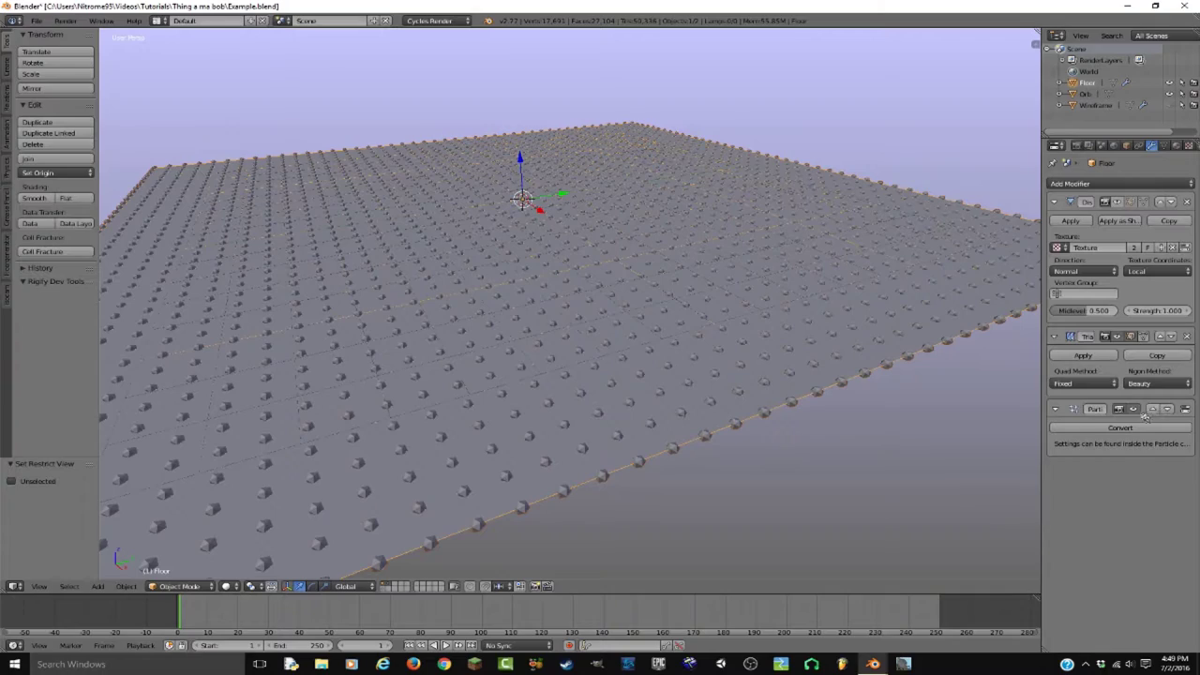
pyautogui.click(1118, 202)
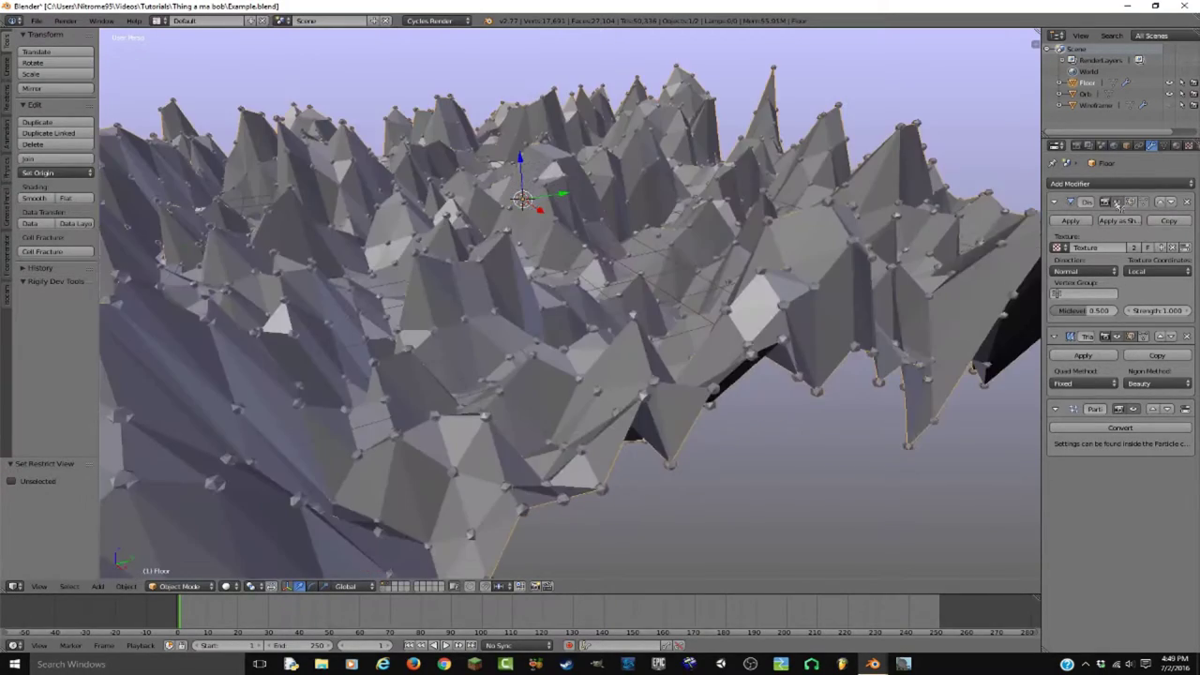
pyautogui.moveTo(740, 265); pyautogui.dragTo(790, 258, button='middle')
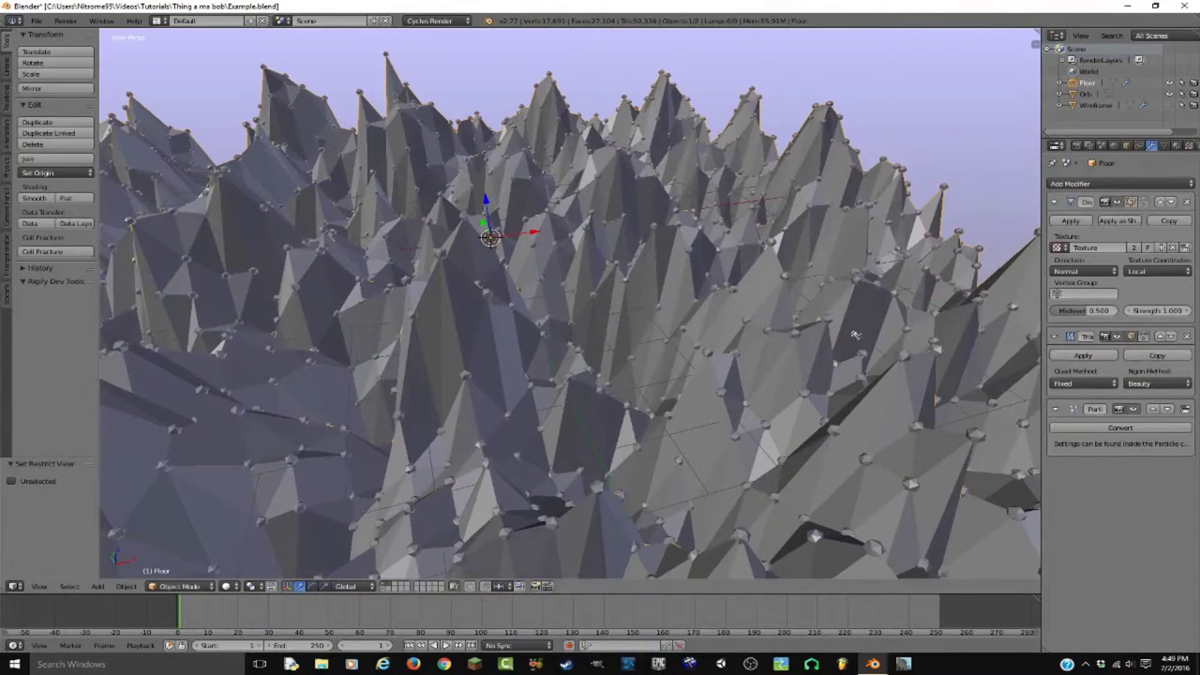
pyautogui.click(1116, 205)
pyautogui.click(1116, 202)
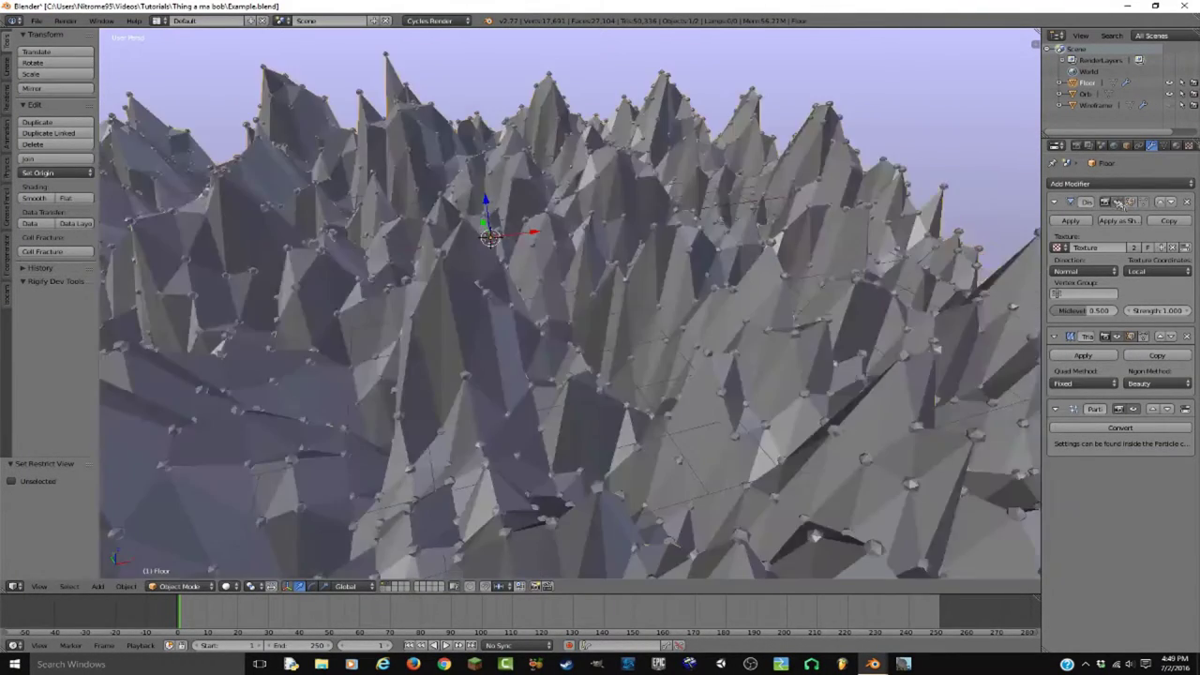
pyautogui.click(1116, 203)
pyautogui.click(1117, 202)
pyautogui.click(1117, 203)
pyautogui.moveTo(661, 312); pyautogui.dragTo(474, 346, button='middle')
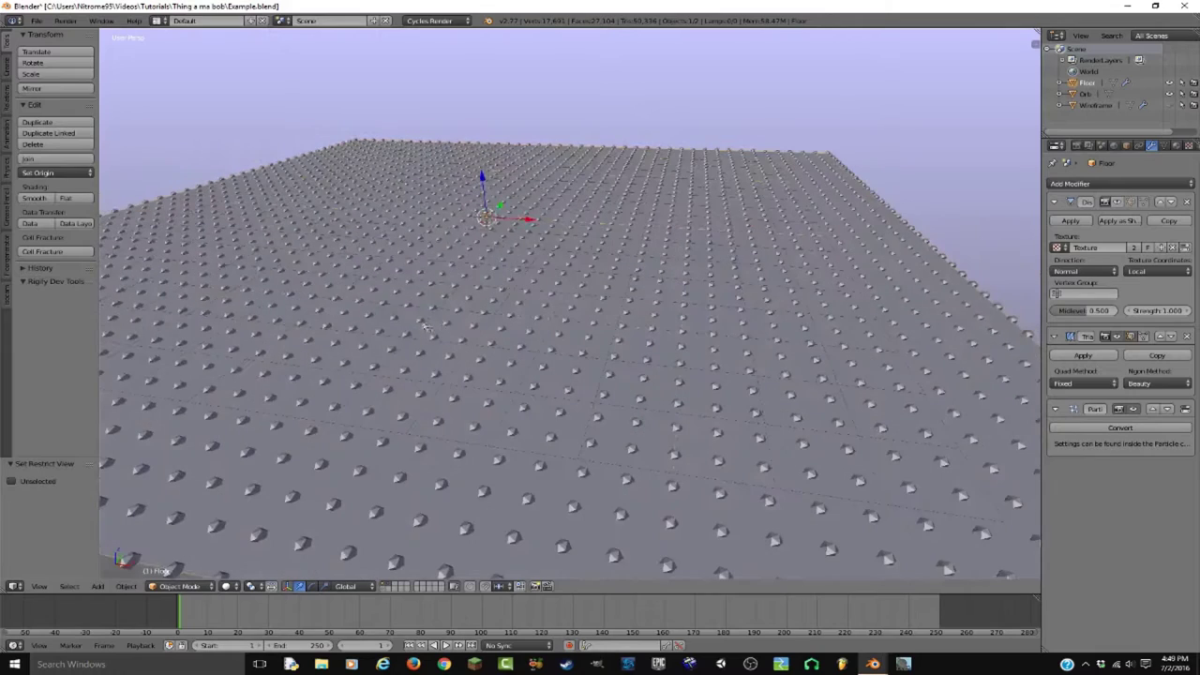
# Deselect everything, split the 3D view horizontally and turn the lower area into a Video Sequence Editor
pyautogui.press('a')
pyautogui.scroll(-7, 693, 534)
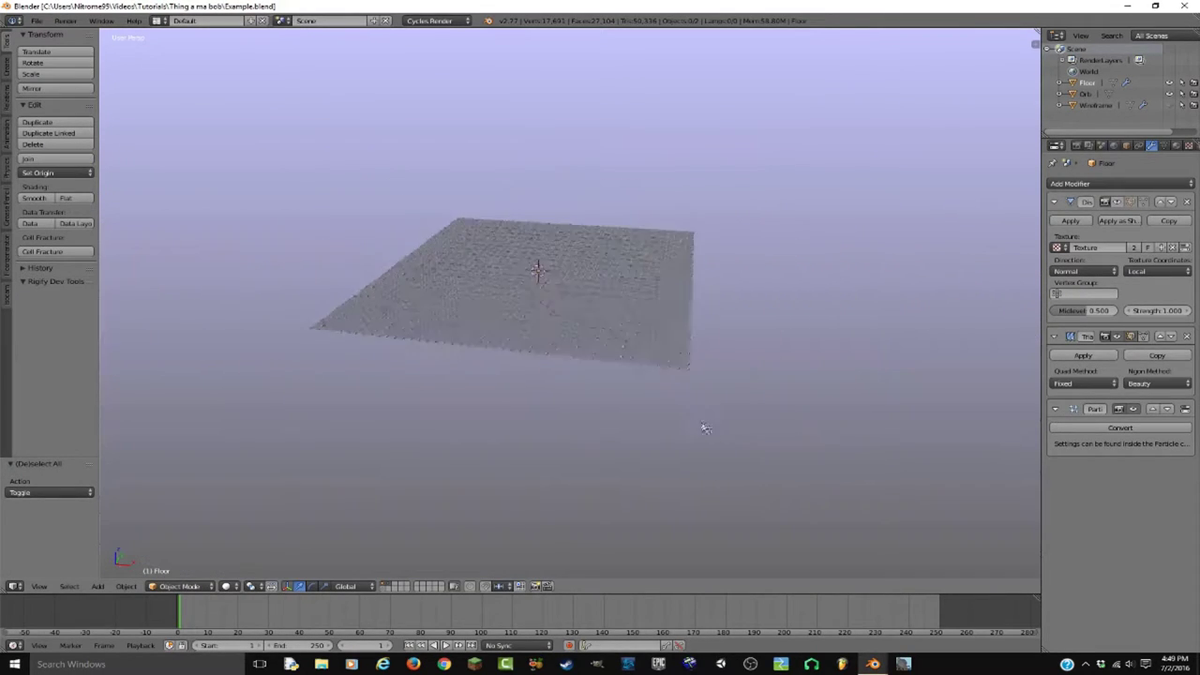
pyautogui.scroll(3, 693, 430)
pyautogui.moveTo(637, 454); pyautogui.dragTo(608, 416, button='middle')
pyautogui.scroll(2, 606, 416)
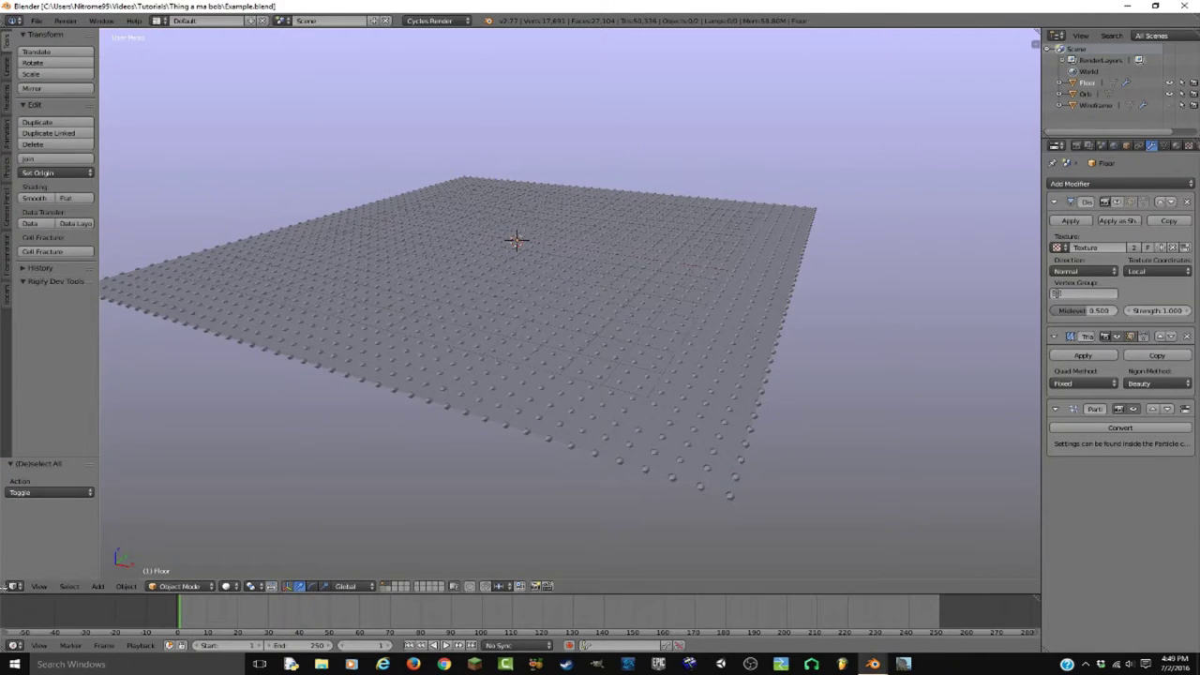
pyautogui.moveTo(3, 588); pyautogui.dragTo(6, 461)
pyautogui.click(15, 587)
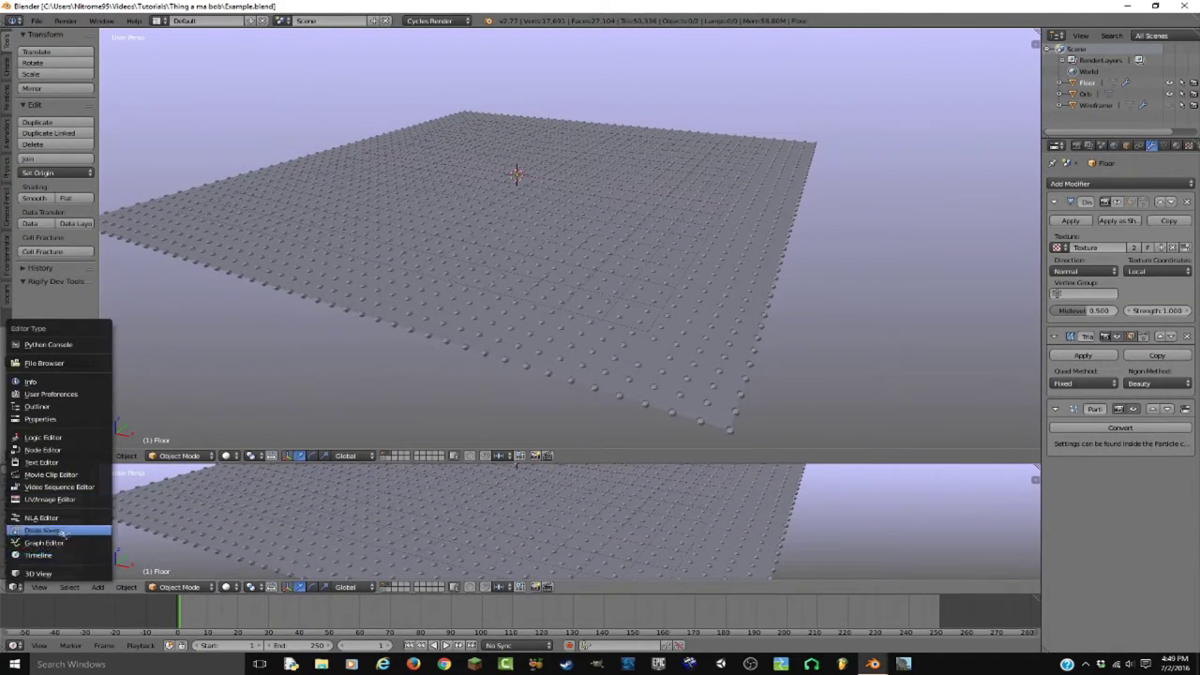
pyautogui.click(80, 488)
# Try adding Audio.mp3 as a sound strip in the sequencer and erase that strip
pyautogui.hotkey('shift', 'a')
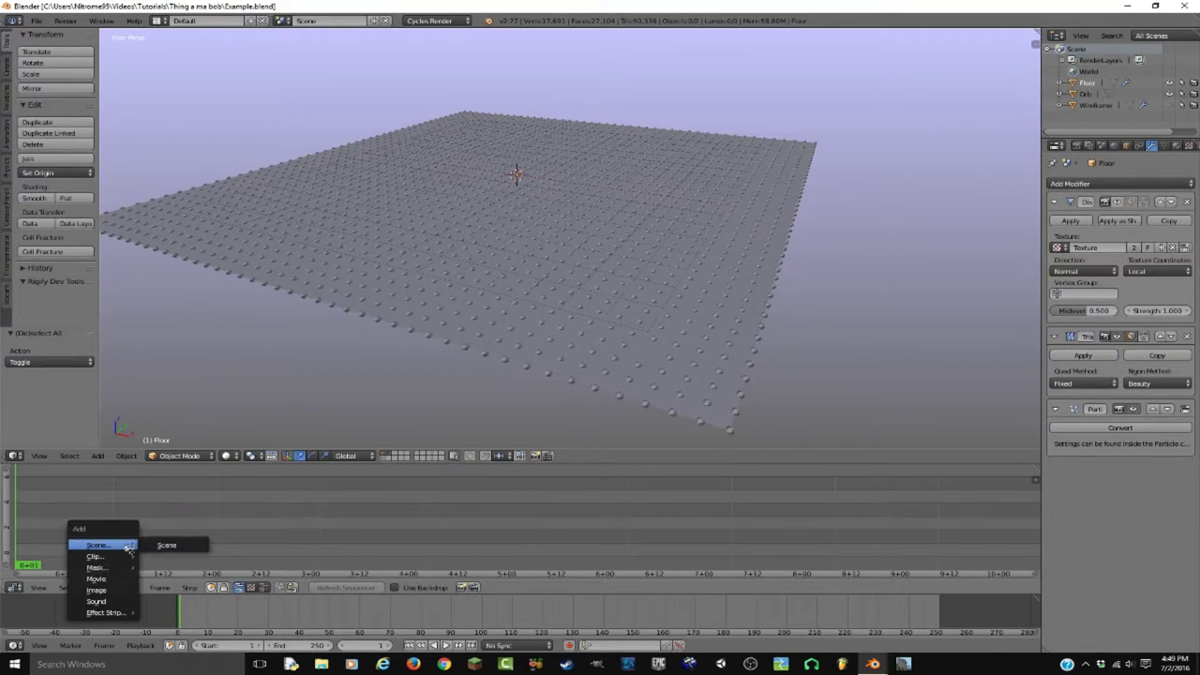
pyautogui.click(117, 603)
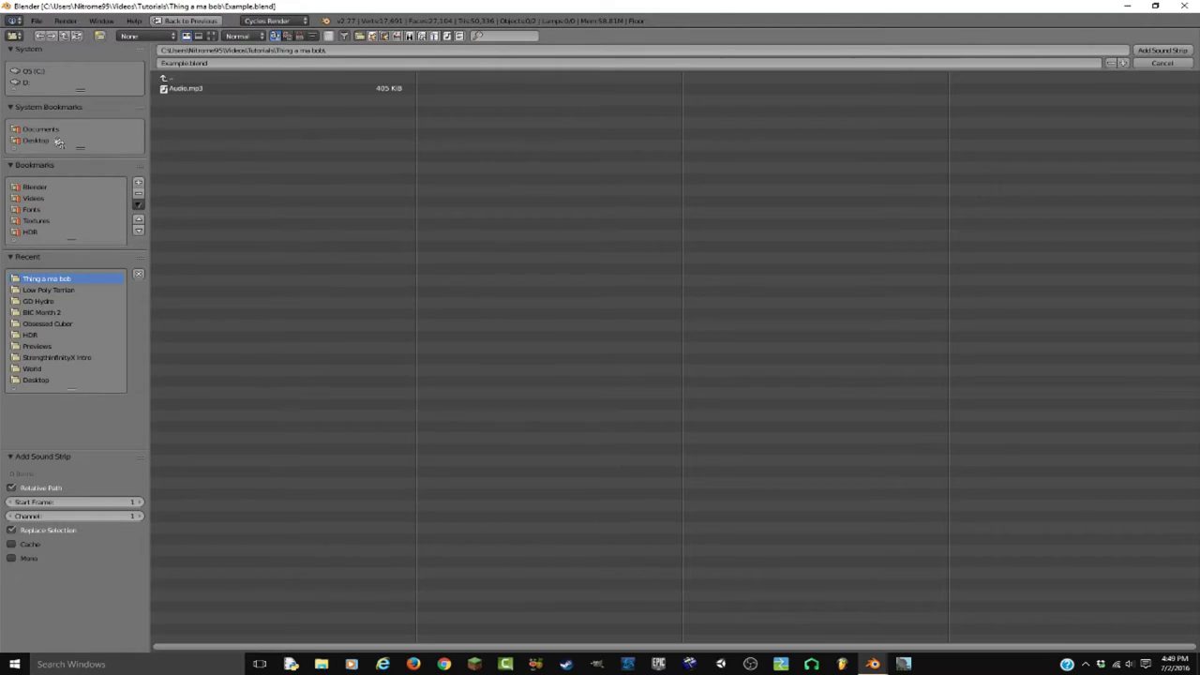
pyautogui.doubleClick(197, 88)
pyautogui.press('x')
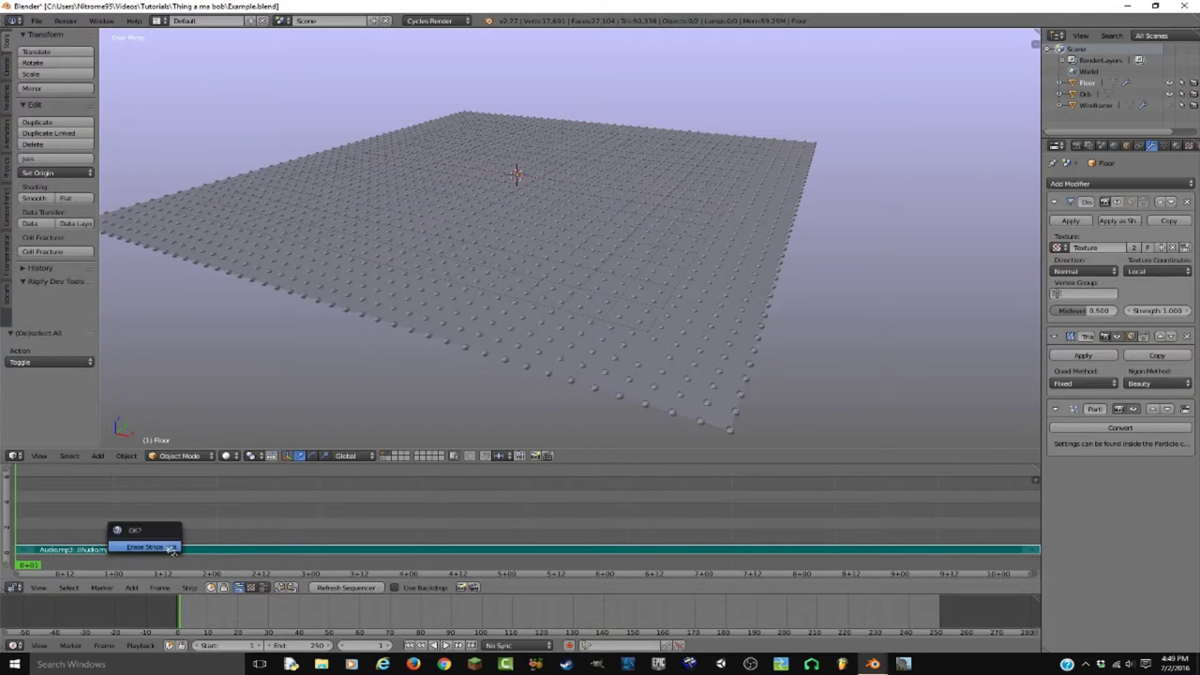
pyautogui.click(167, 547)
# Start adding a new sound strip and browse to the Non Commercial folder inside the Blender Intros folder
pyautogui.hotkey('shift', 'a')
pyautogui.click(109, 556)
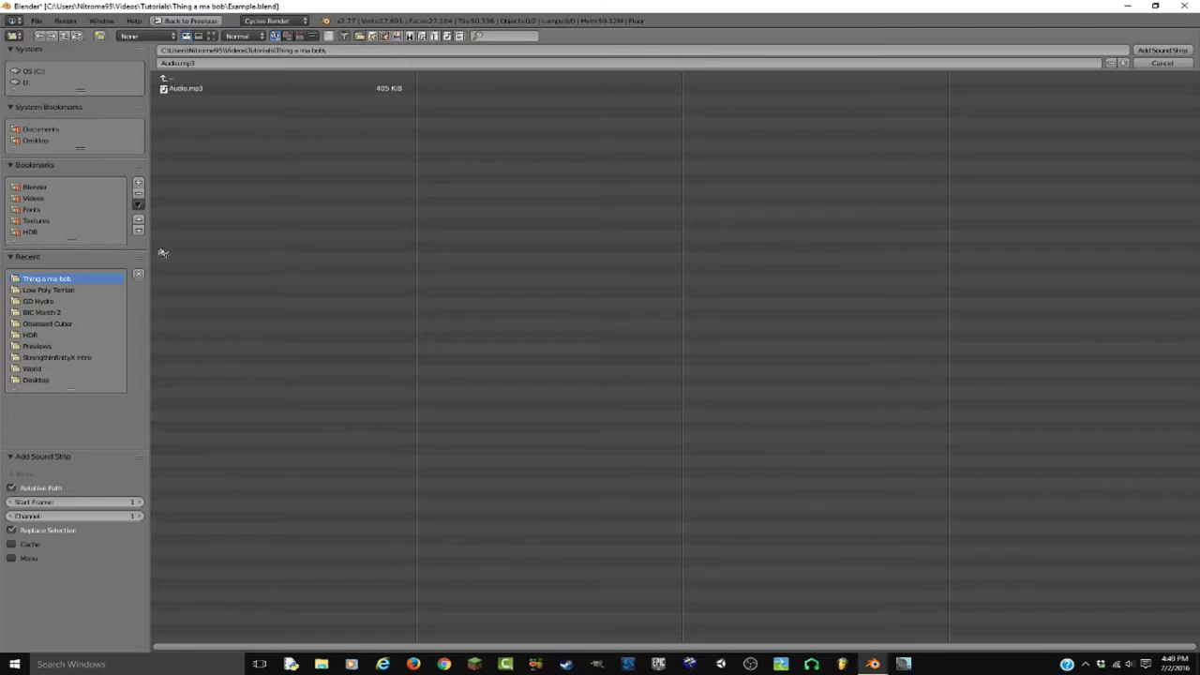
pyautogui.click(219, 79)
pyautogui.click(220, 79)
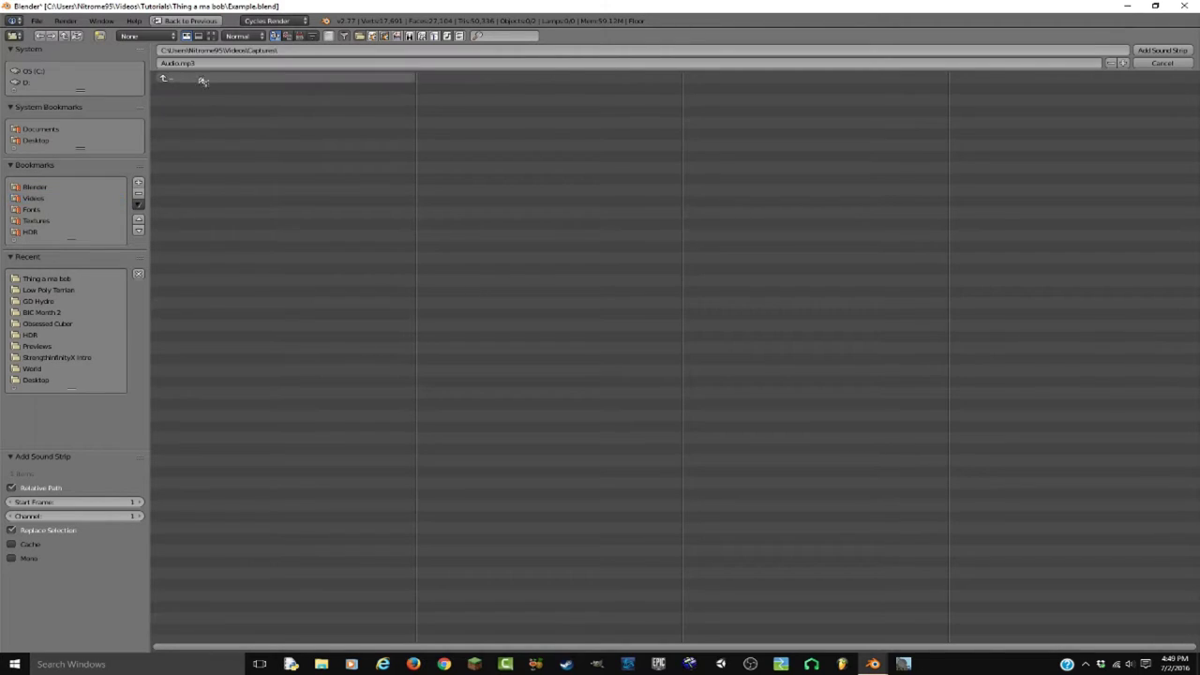
pyautogui.click(192, 78)
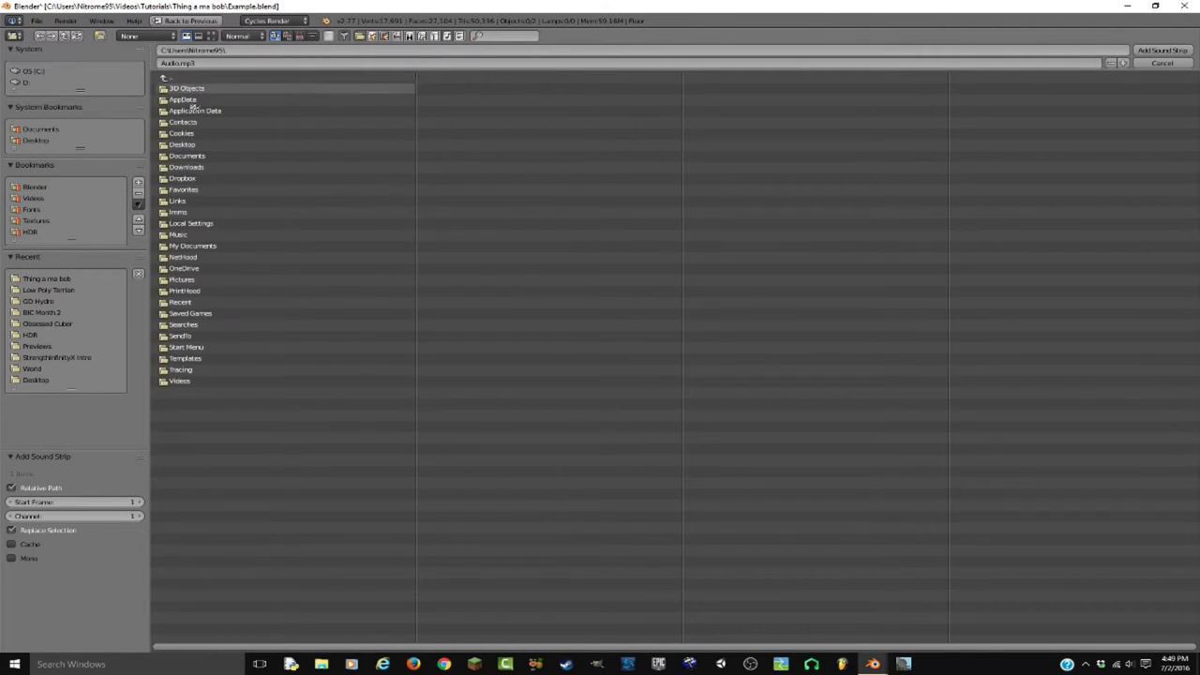
pyautogui.click(38, 188)
pyautogui.click(192, 156)
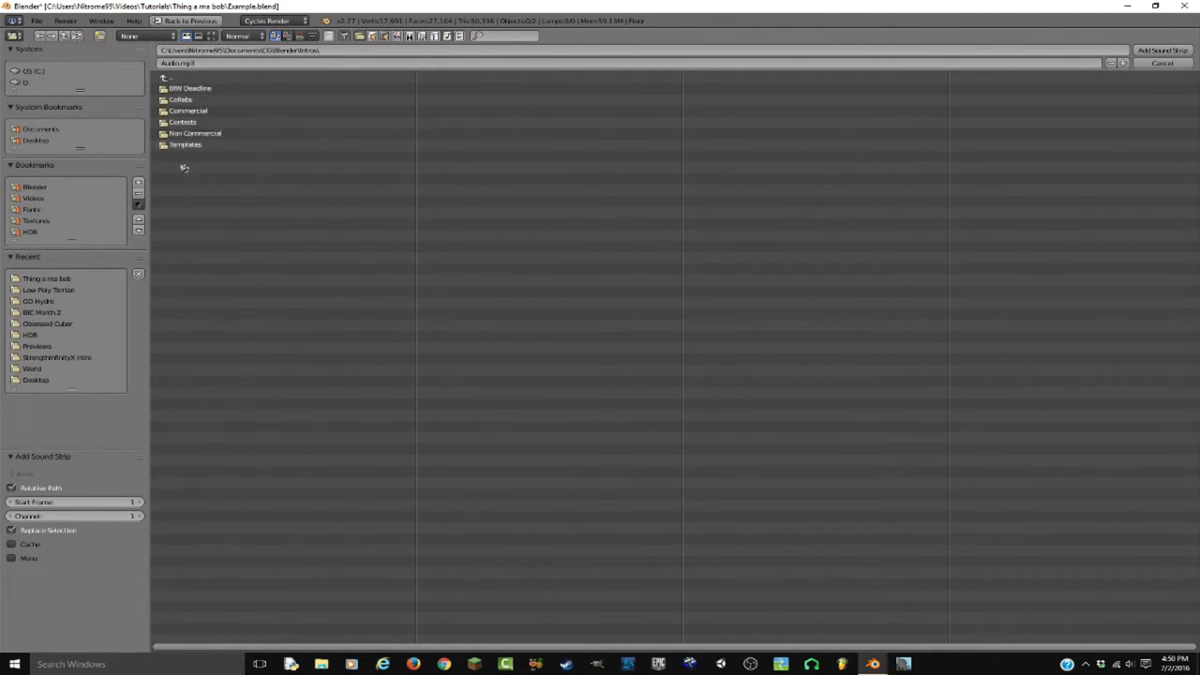
pyautogui.click(225, 133)
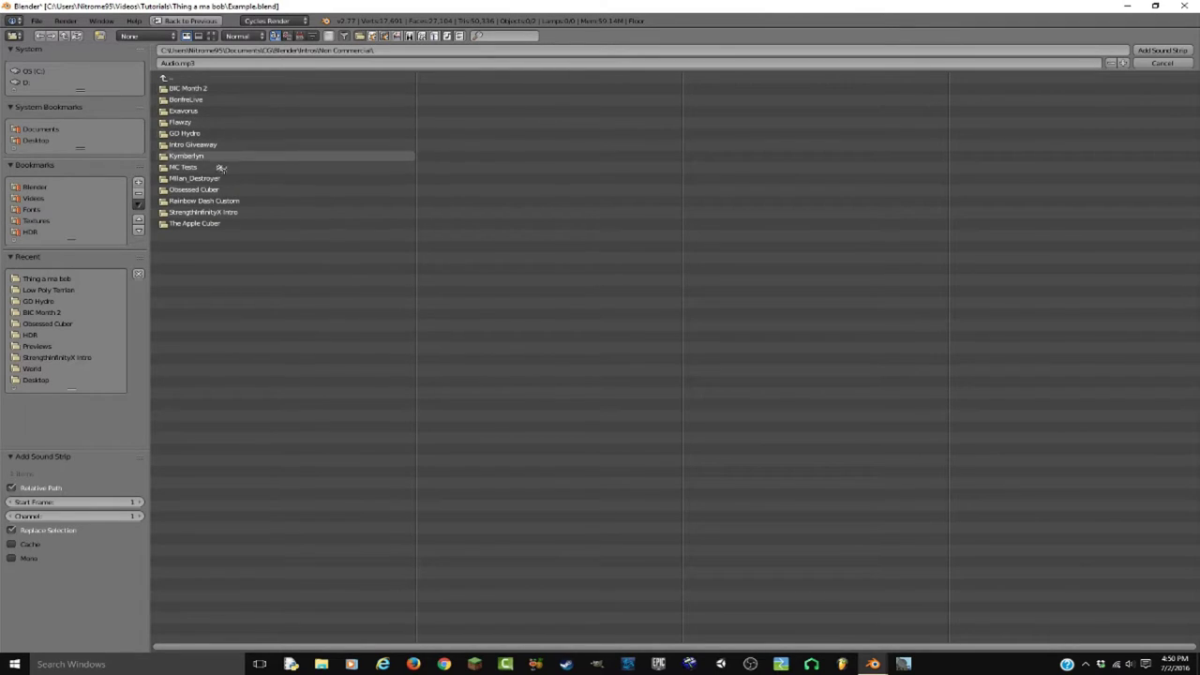
# Find Rain Fall - dj-Nate.mp3 in the Rainbow Dash Custom folder and add it as a sound strip
pyautogui.click(213, 224)
pyautogui.click(198, 90)
pyautogui.click(198, 78)
pyautogui.click(198, 79)
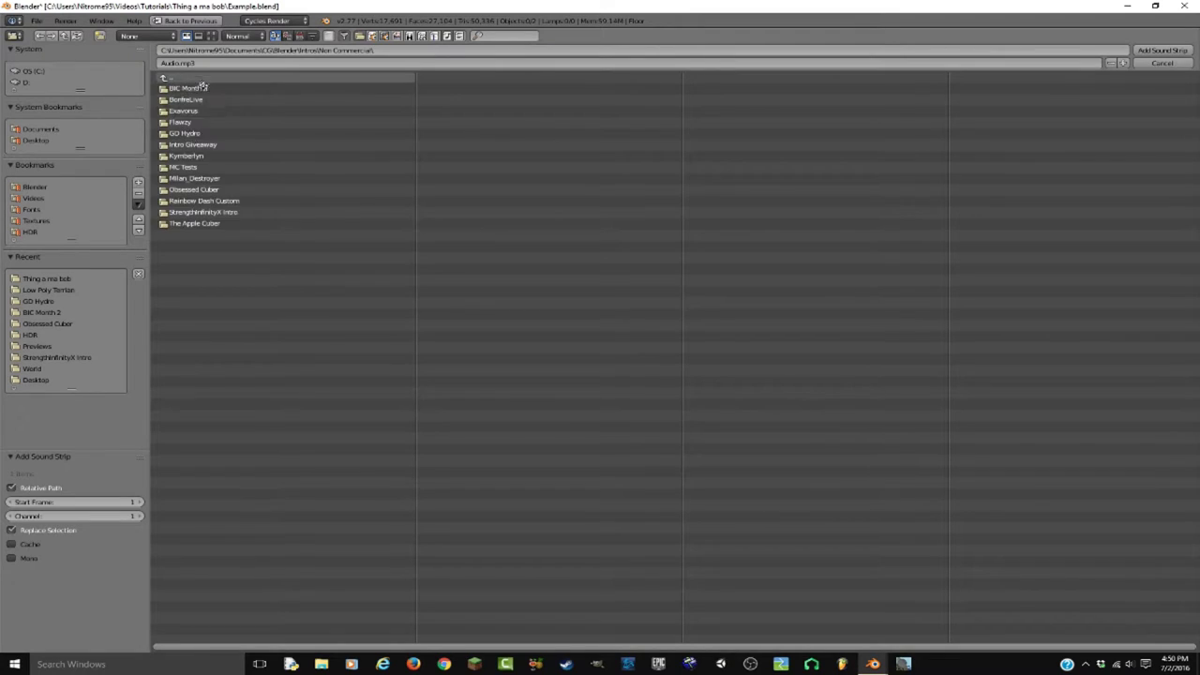
pyautogui.click(201, 213)
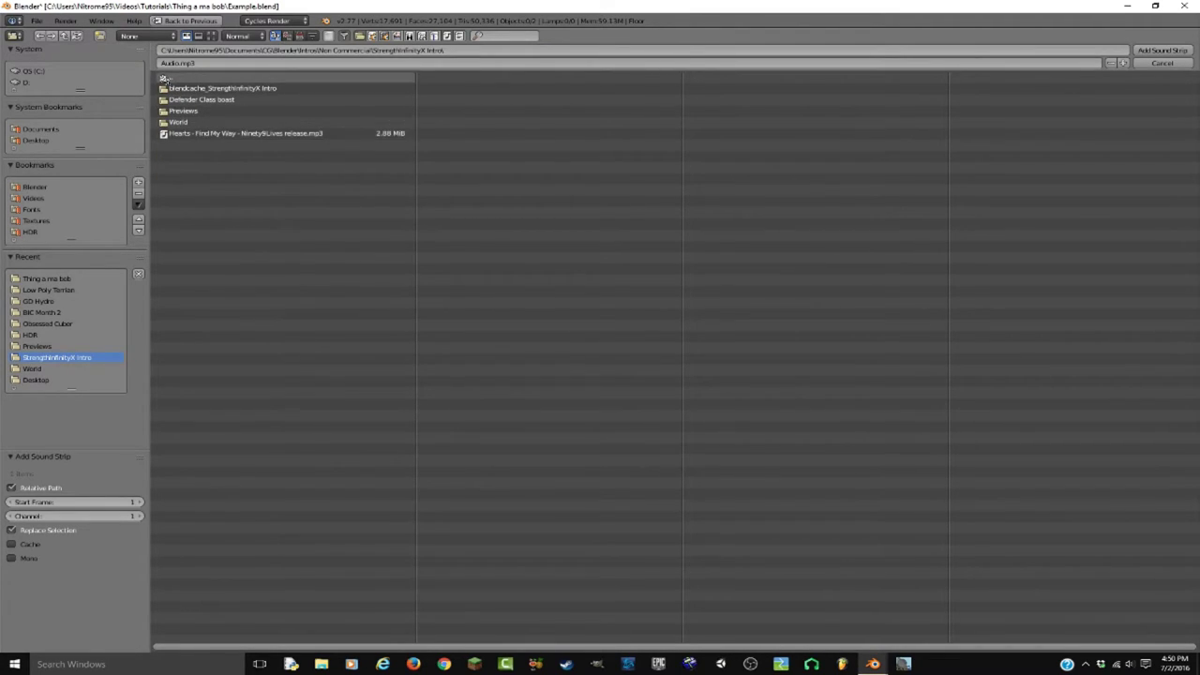
pyautogui.click(198, 79)
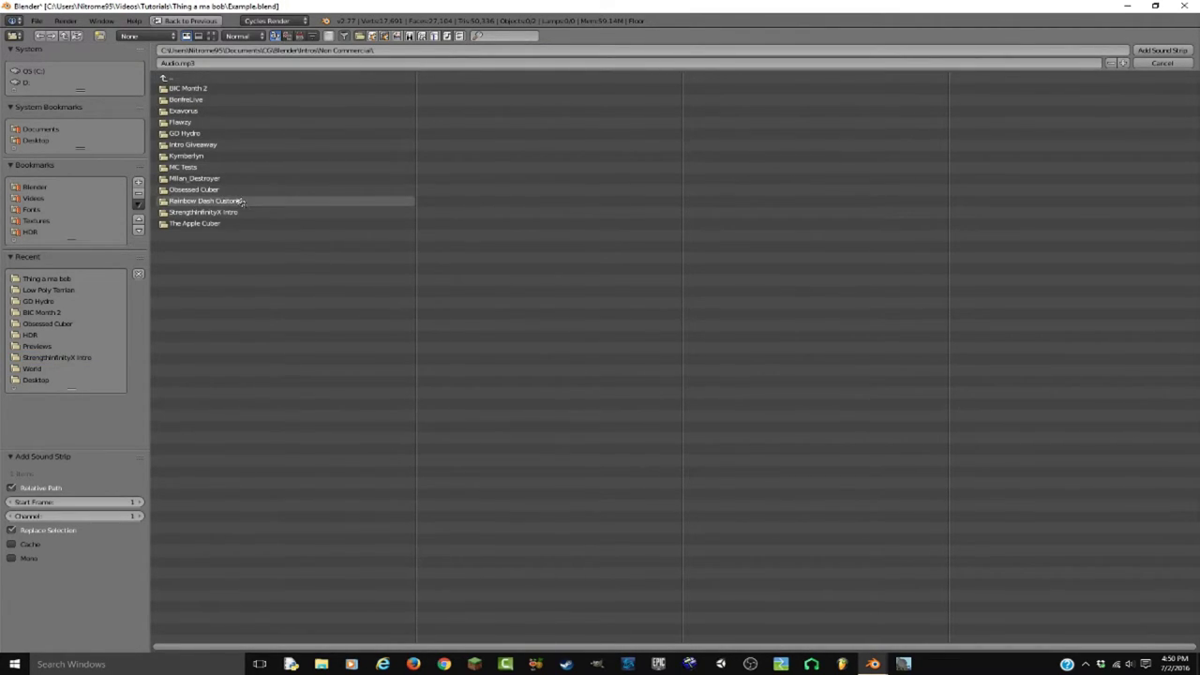
pyautogui.click(242, 202)
pyautogui.doubleClick(211, 112)
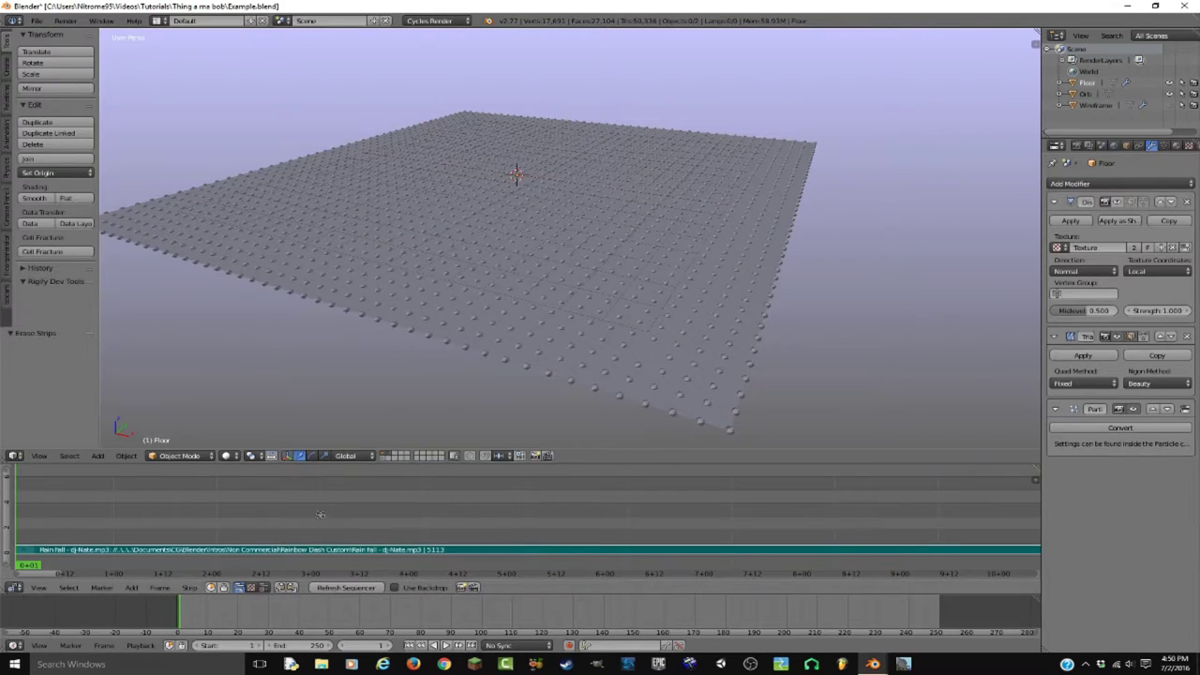
# Turn on waveform drawing for the sound strip in the sequencer
pyautogui.scroll(-5, 319, 514)
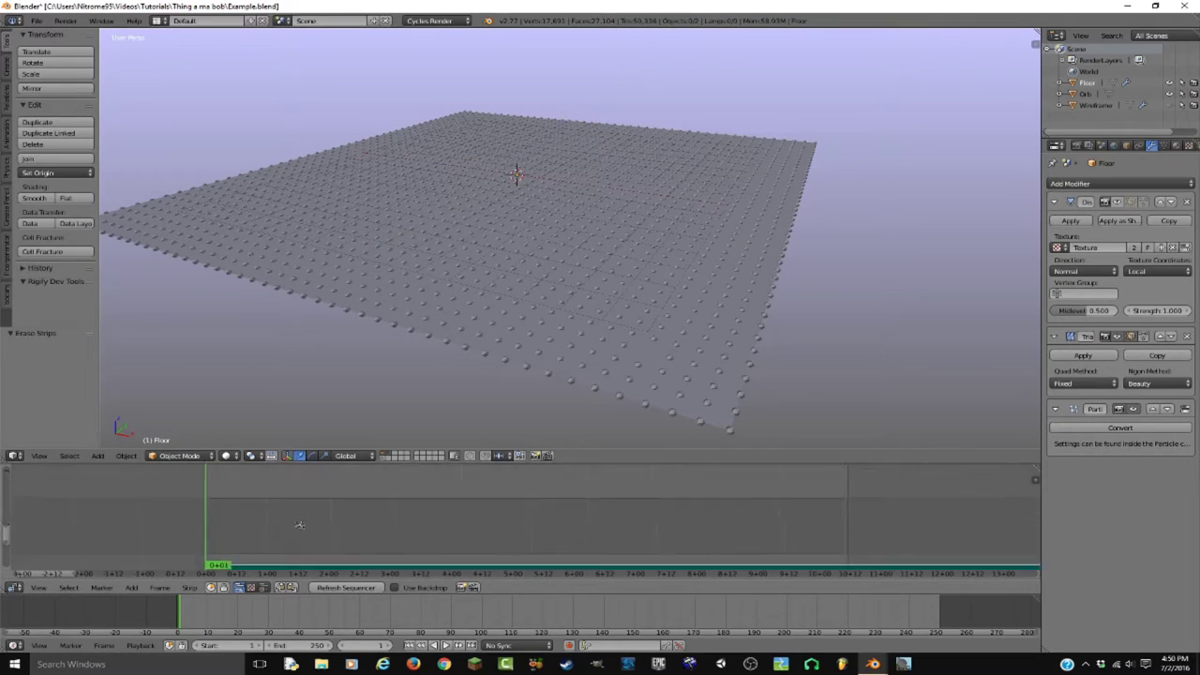
pyautogui.moveTo(300, 525); pyautogui.dragTo(326, 443, button='middle')
pyautogui.scroll(-3, 330, 525)
pyautogui.scroll(2, 333, 525)
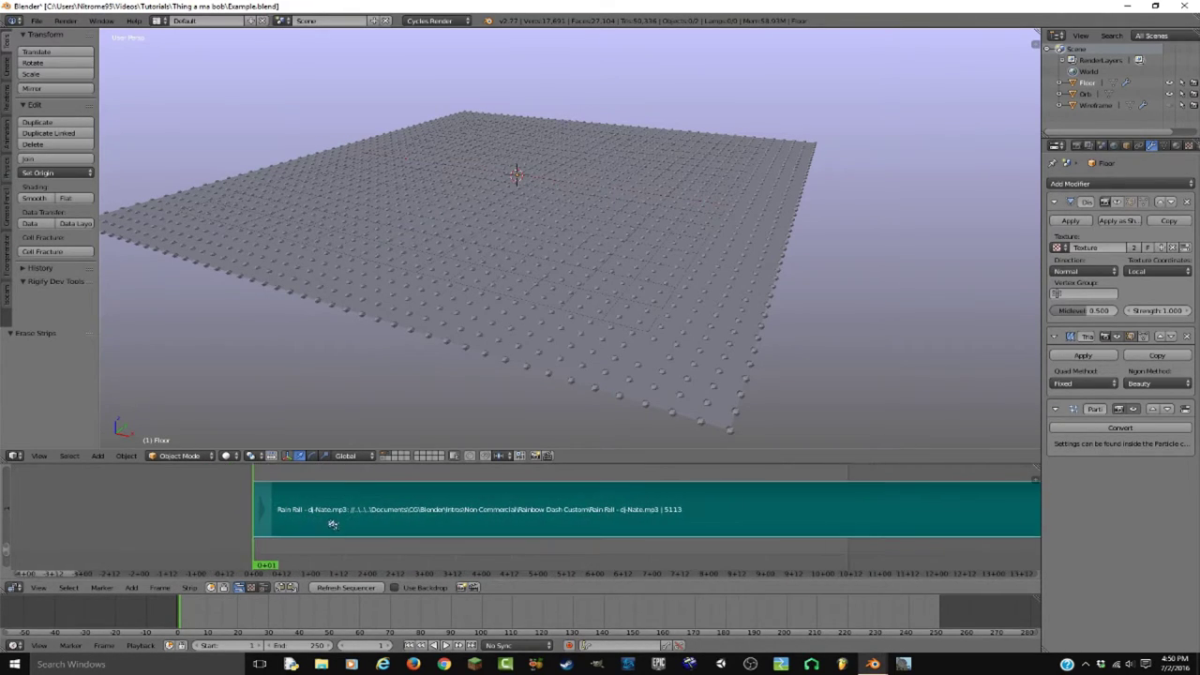
pyautogui.moveTo(332, 525); pyautogui.dragTo(341, 543, button='middle')
pyautogui.press('g')
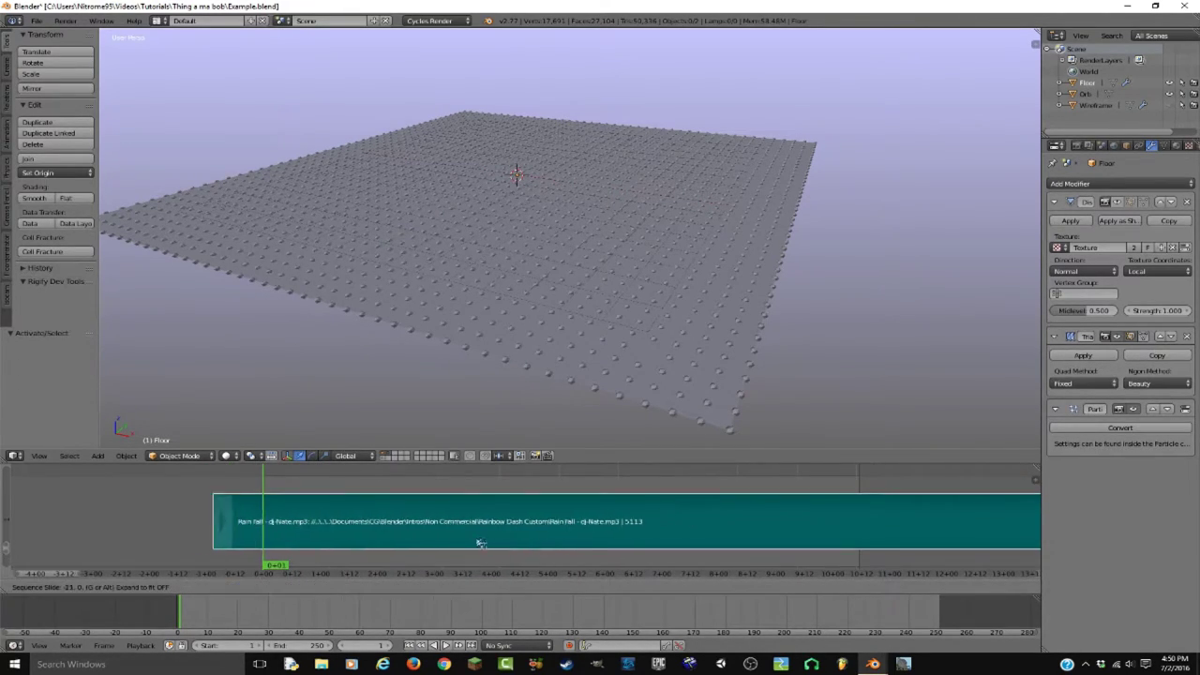
pyautogui.rightClick(297, 545)
pyautogui.click(40, 588)
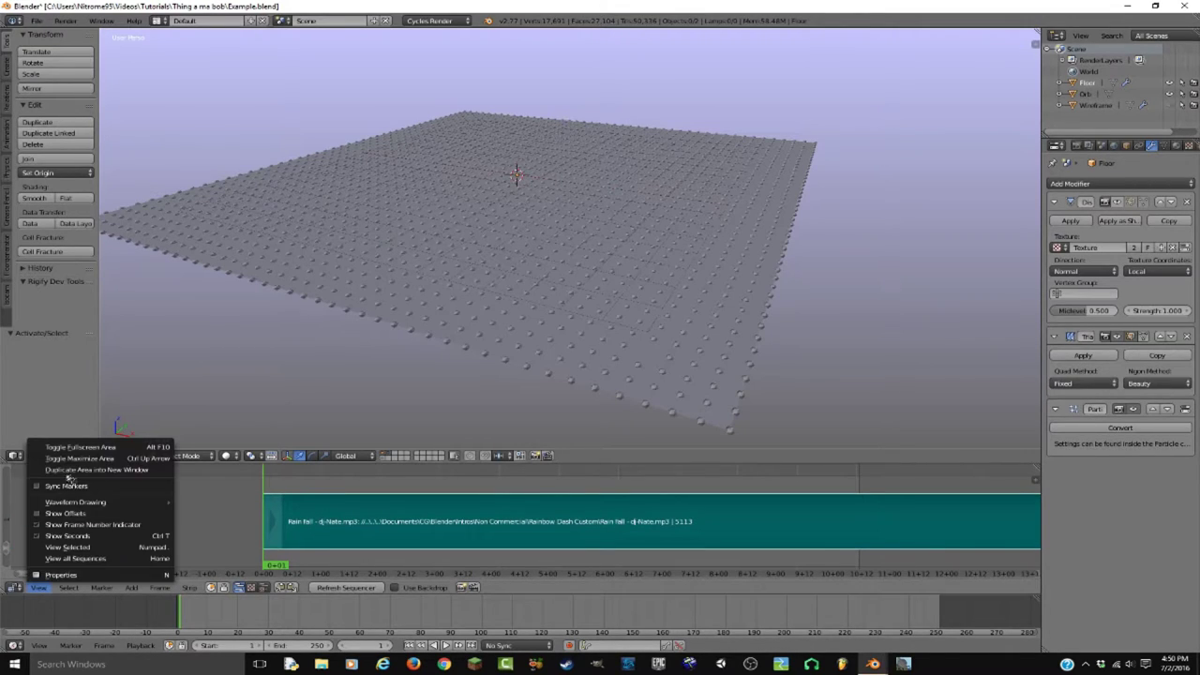
pyautogui.moveTo(133, 504)
pyautogui.click(214, 518)
# Slide the sound strip earlier so its loud section begins about 1.5 seconds in, and play the animation to check the timing
pyautogui.press('g')
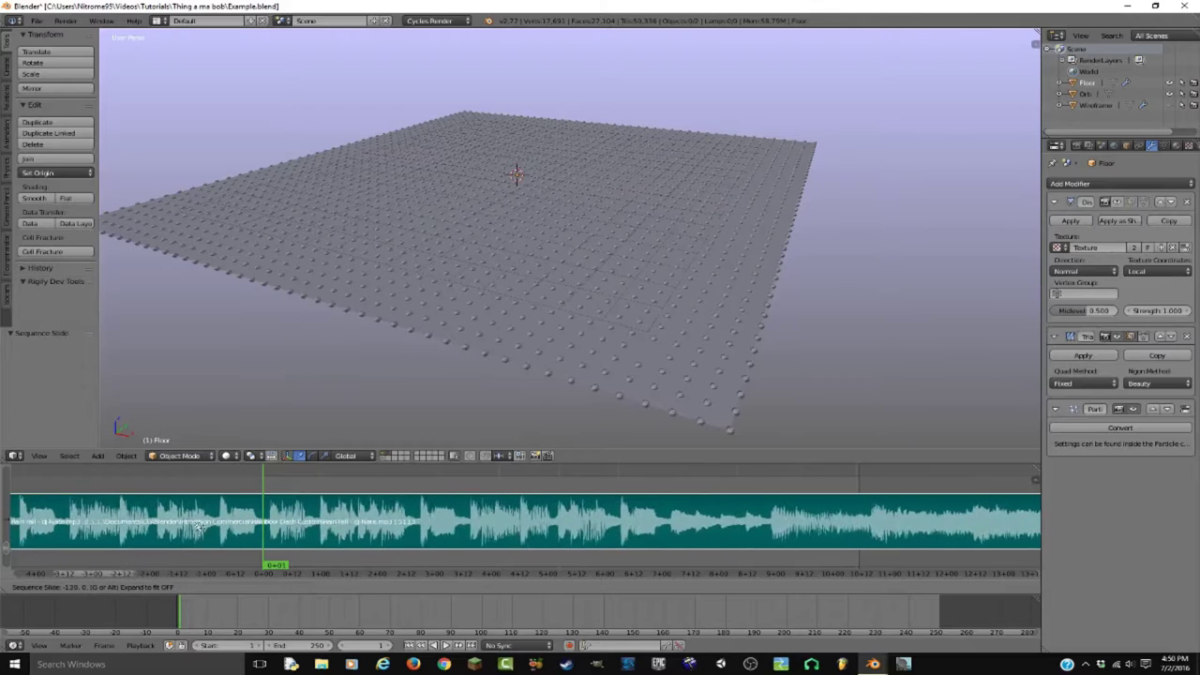
pyautogui.hotkey('alt', 'a')
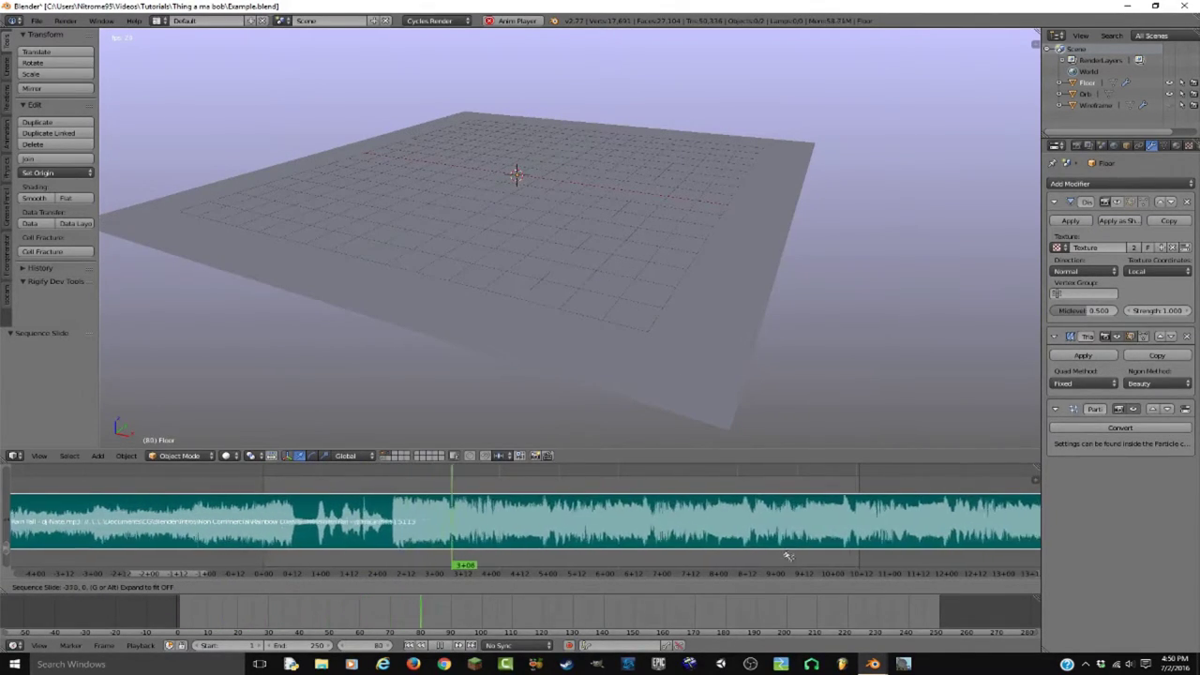
pyautogui.click(751, 553)
pyautogui.click(259, 500)
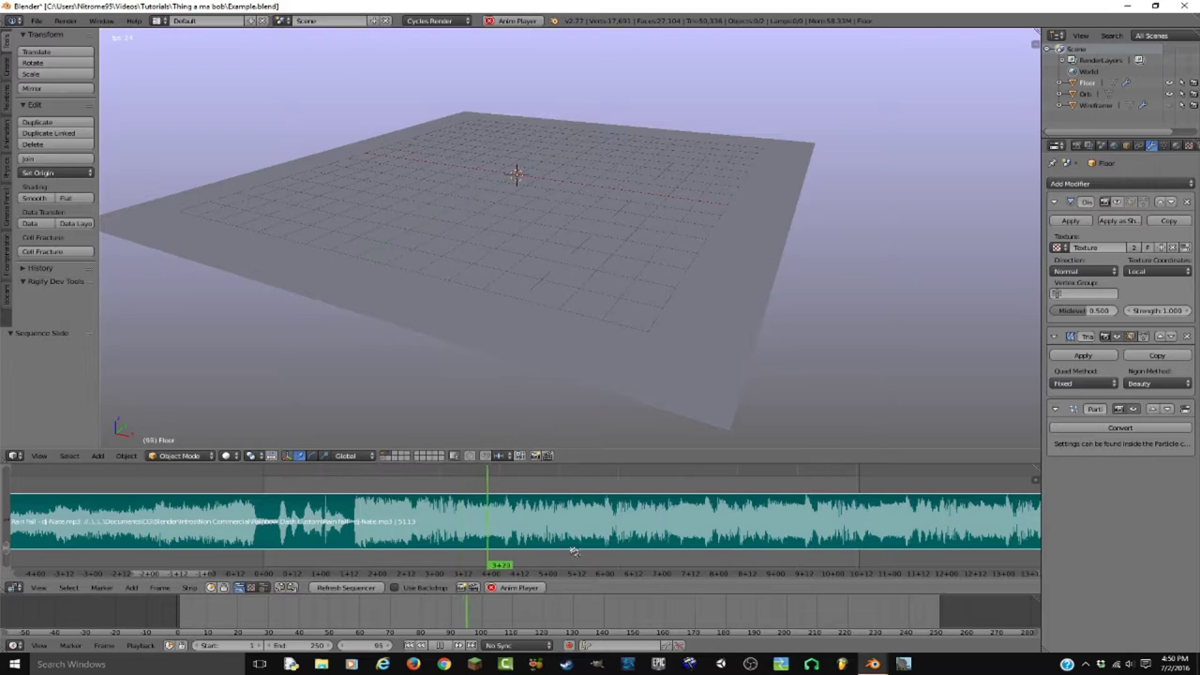
pyautogui.hotkey('alt', 'a')
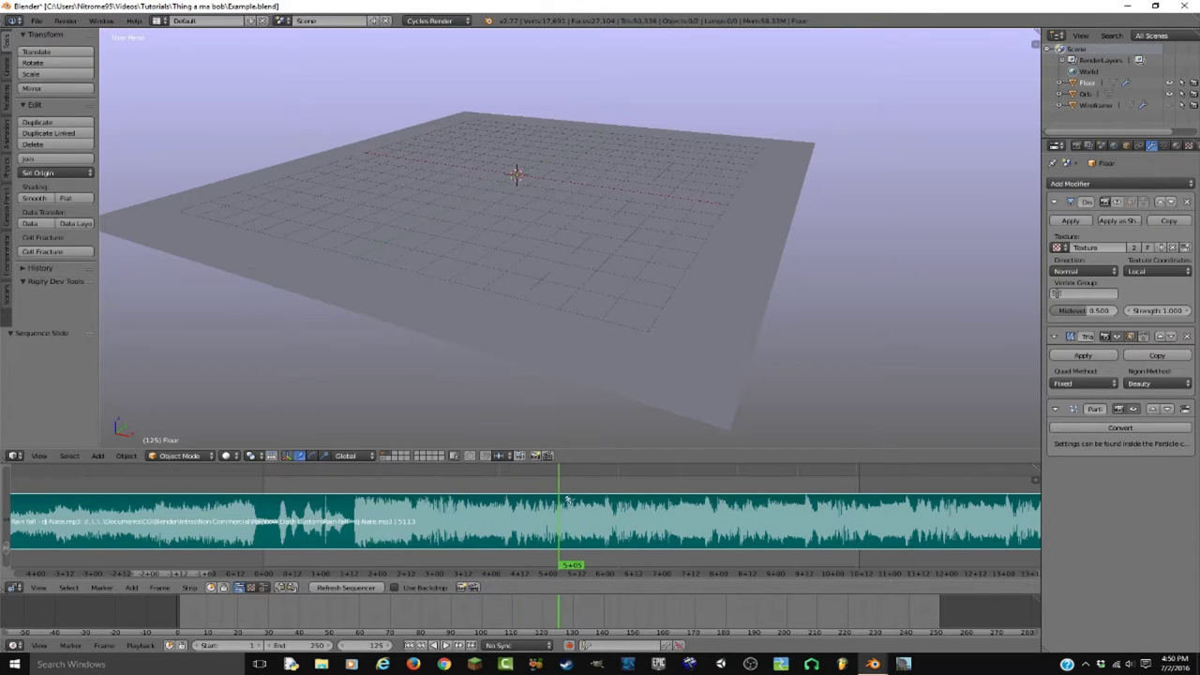
# Return the playhead to frame 1 and set the sound strip's volume to 0.25
pyautogui.moveTo(567, 499); pyautogui.dragTo(266, 491)
pyautogui.rightClick(268, 492)
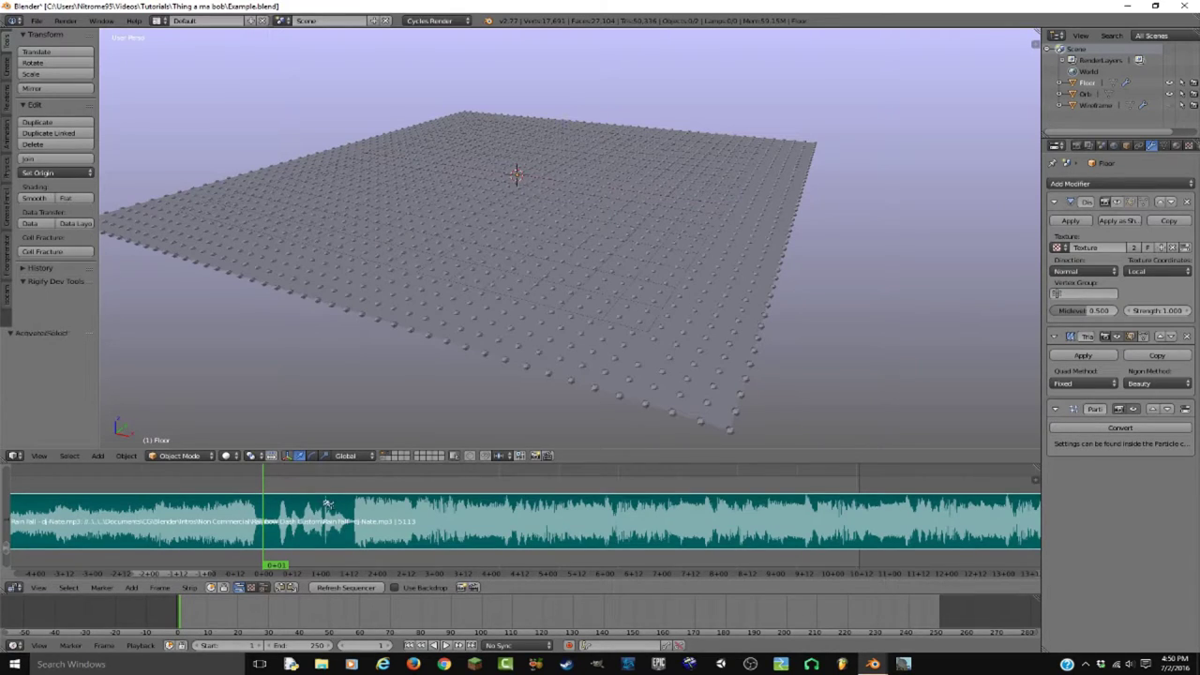
pyautogui.press('n')
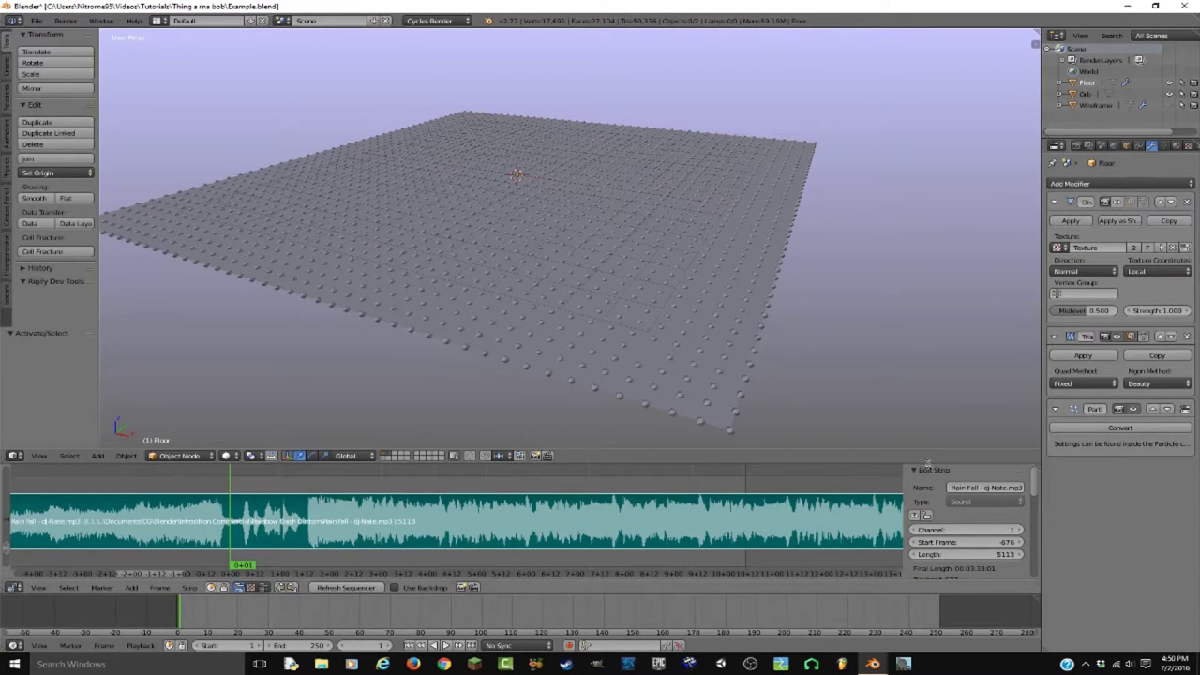
pyautogui.moveTo(926, 462); pyautogui.dragTo(930, 303)
pyautogui.scroll(-3, 946, 458)
pyautogui.click(959, 476)
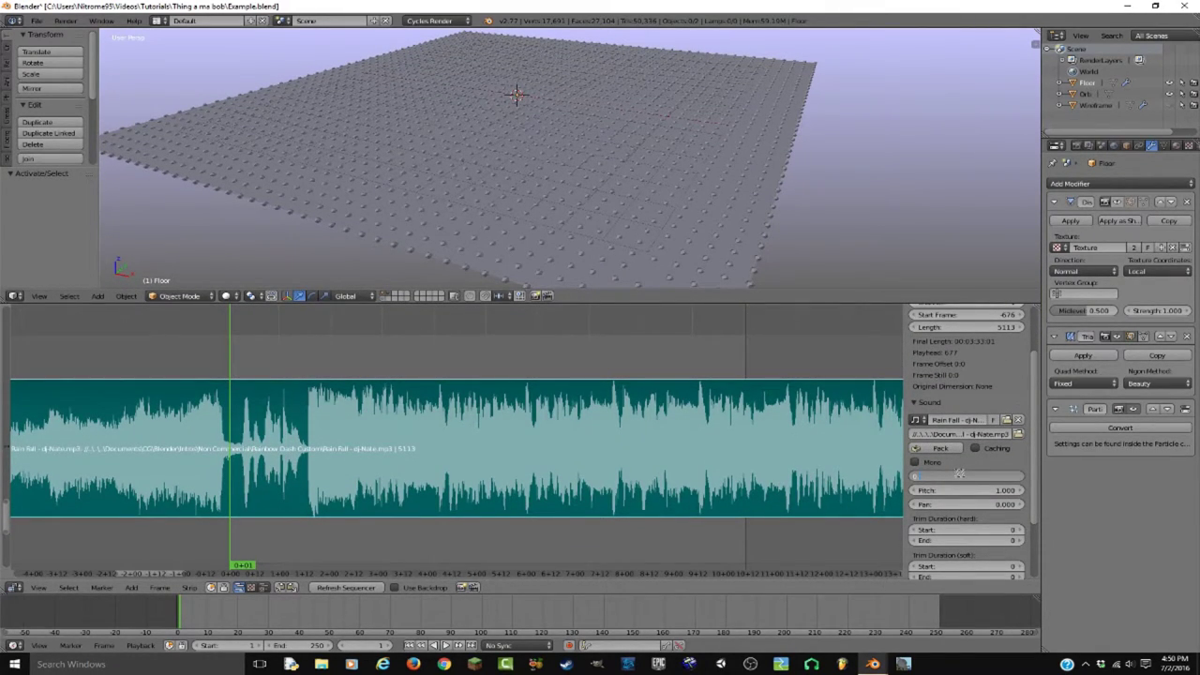
pyautogui.write('0.25')
pyautogui.press('Return')
# Set up an audio mixdown to Audio.mp3 with the mp3 container, S32 format and a bitrate of 512
pyautogui.click(1089, 146)
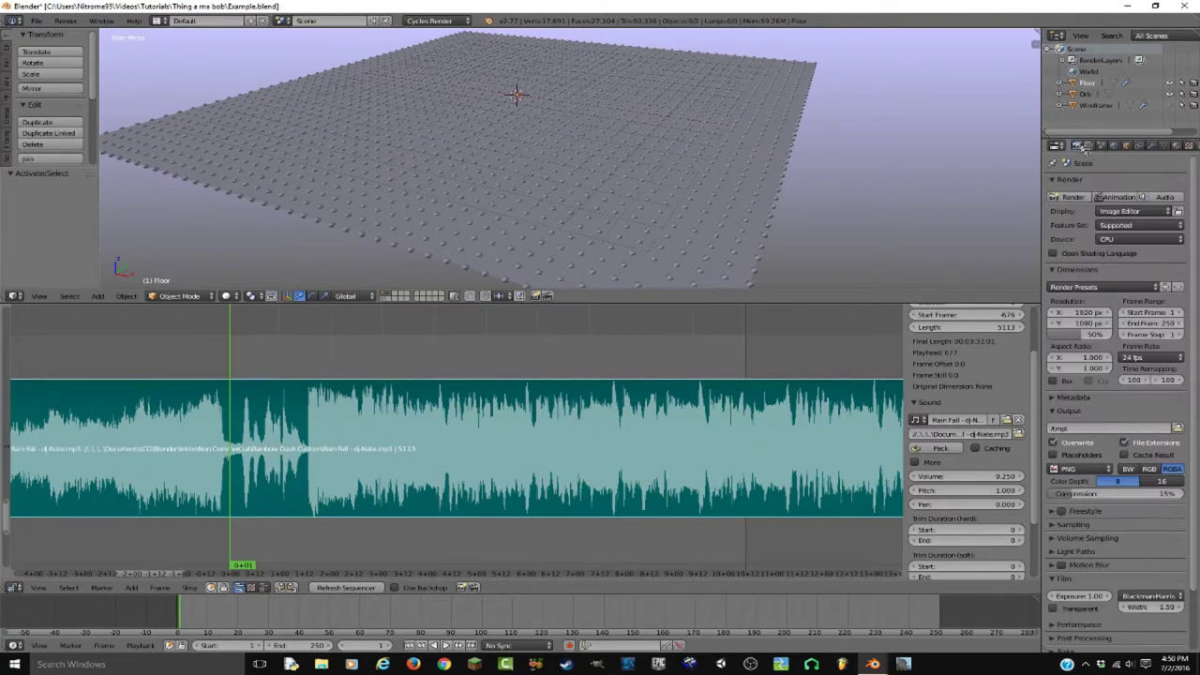
pyautogui.click(1159, 206)
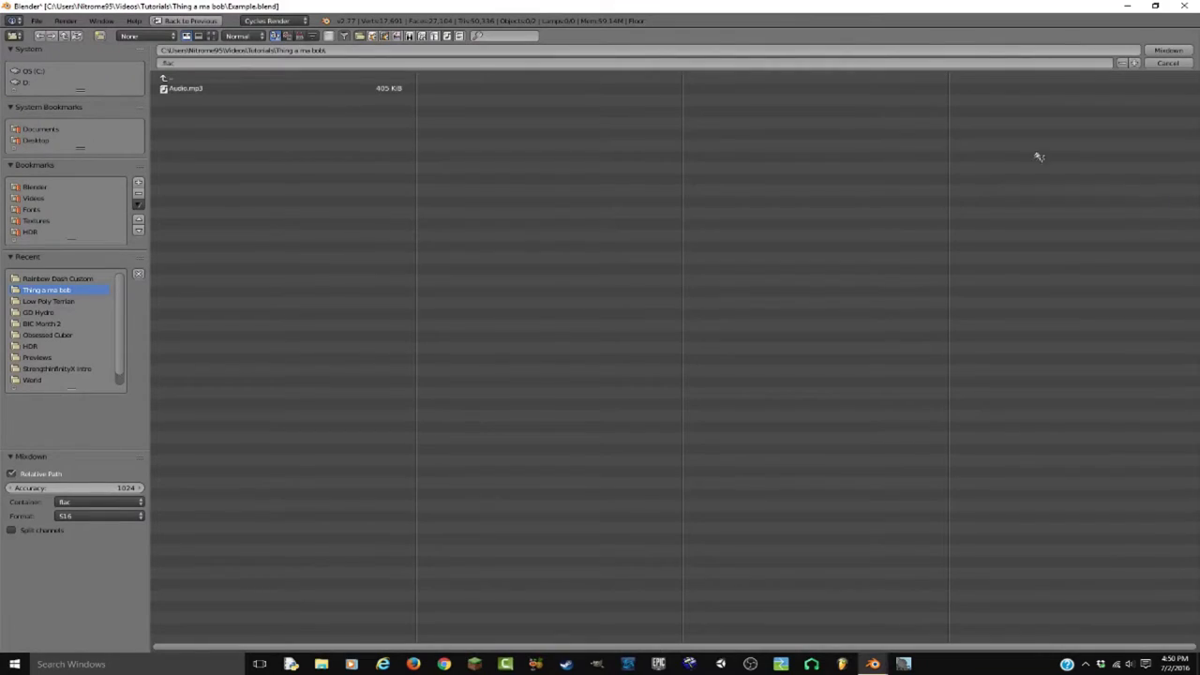
pyautogui.click(204, 90)
pyautogui.click(87, 502)
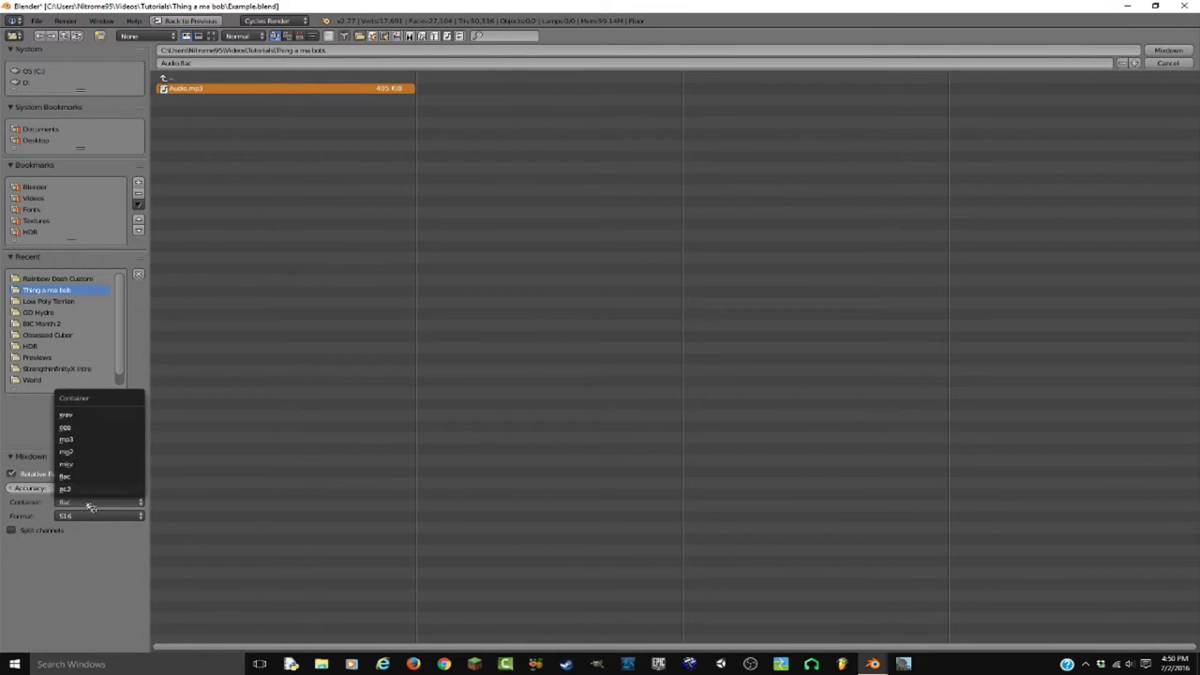
pyautogui.click(88, 451)
pyautogui.click(86, 515)
pyautogui.click(82, 492)
pyautogui.moveTo(81, 530); pyautogui.dragTo(300, 529)
# Try a mixdown accuracy of 5120 and restore it to 1024
pyautogui.click(75, 487)
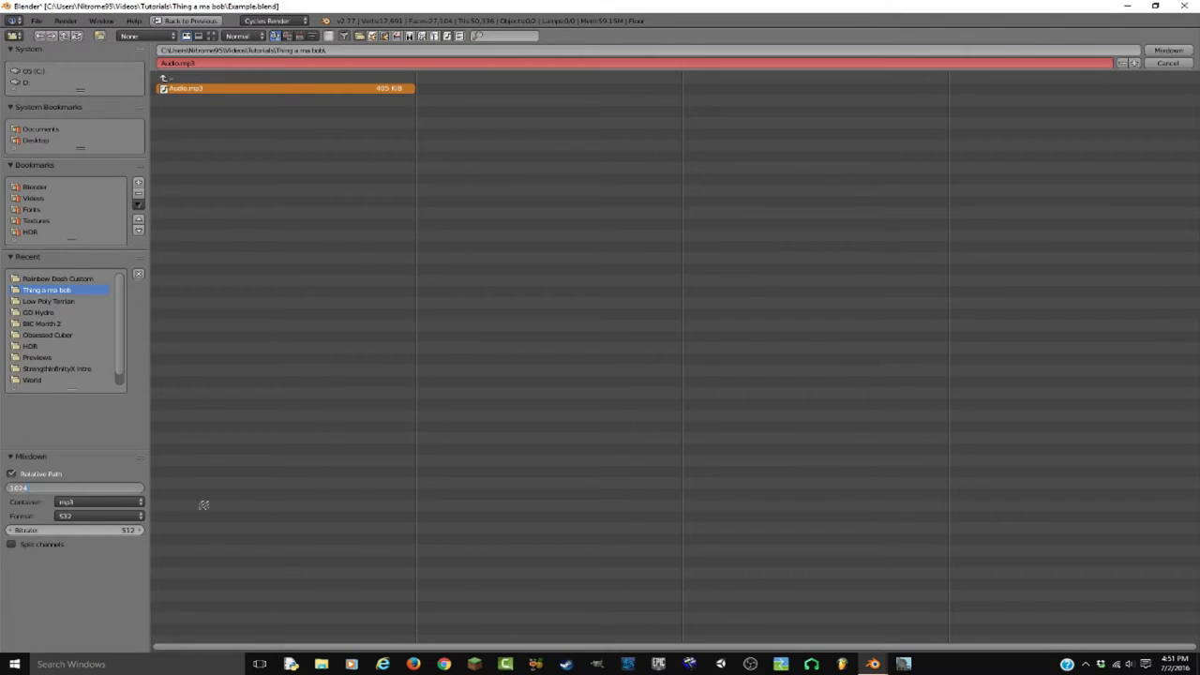
pyautogui.write('*5')
pyautogui.press('Return')
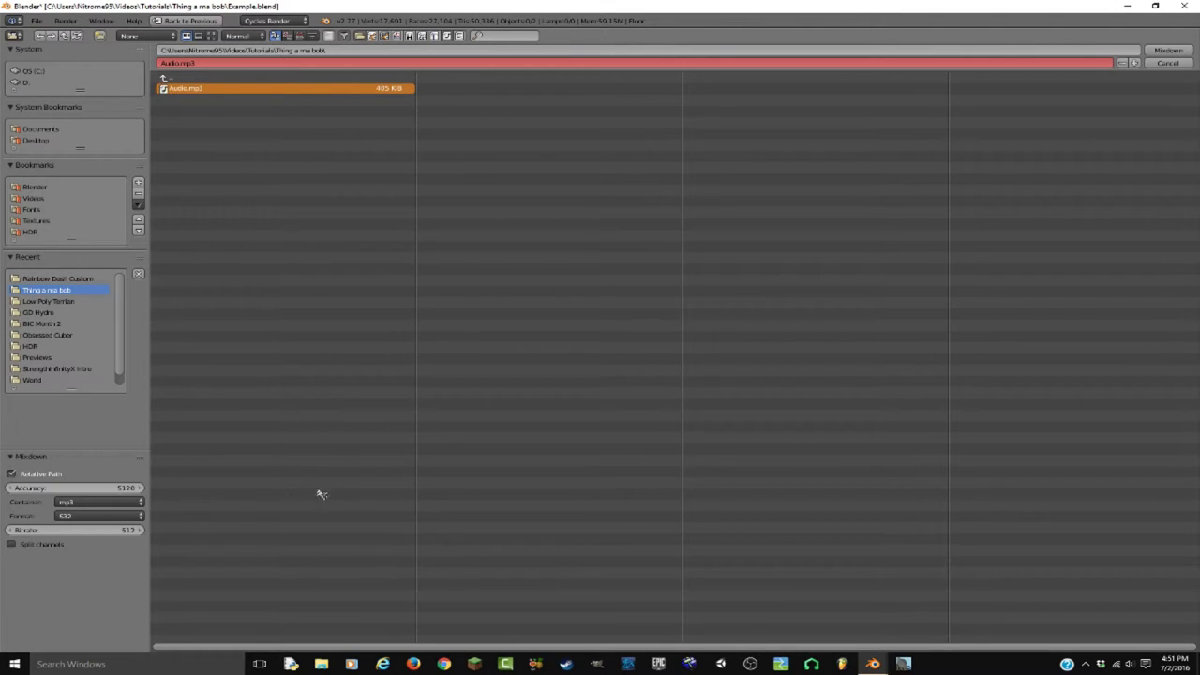
pyautogui.click(53, 488)
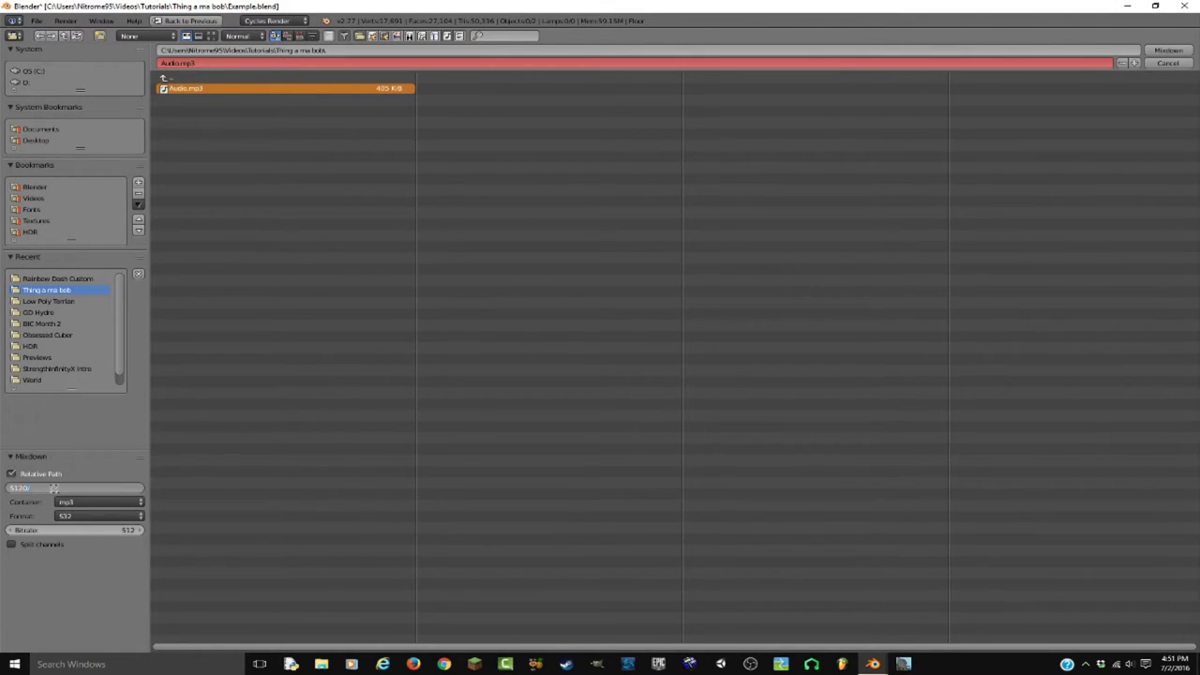
pyautogui.press('Return')
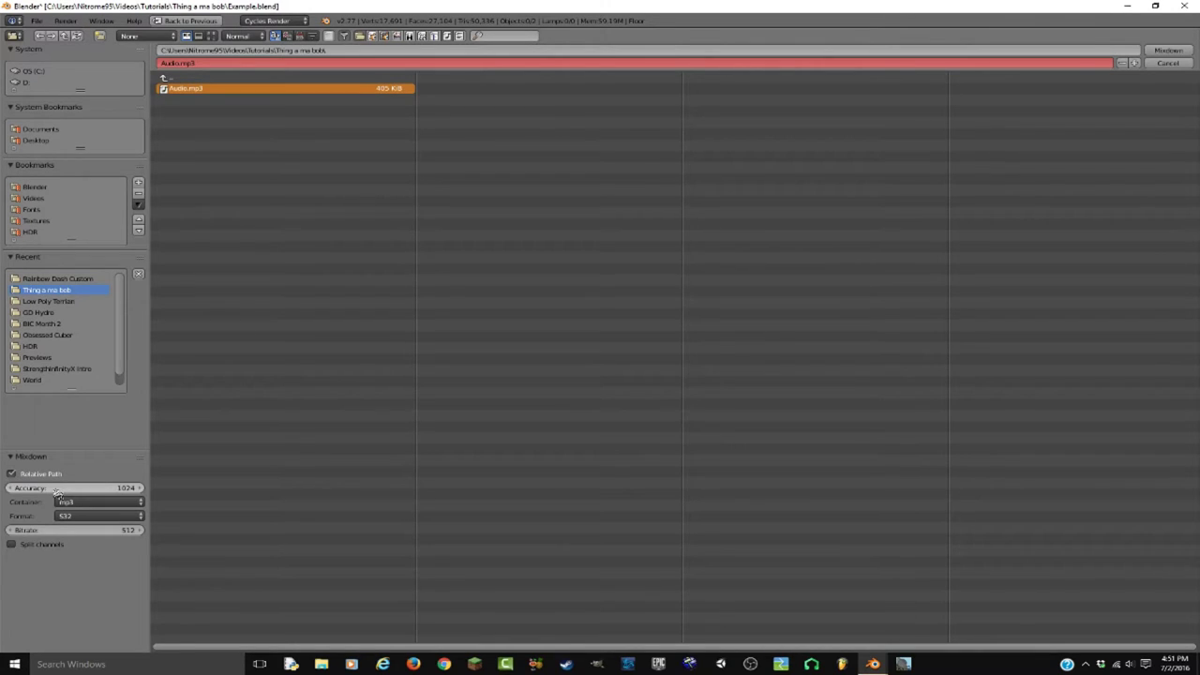
# Multiply the mixdown accuracy of 1024 by 4 and write the mixdown over the existing Audio.mp3
pyautogui.click(54, 488)
pyautogui.write('*4')
pyautogui.press('Return')
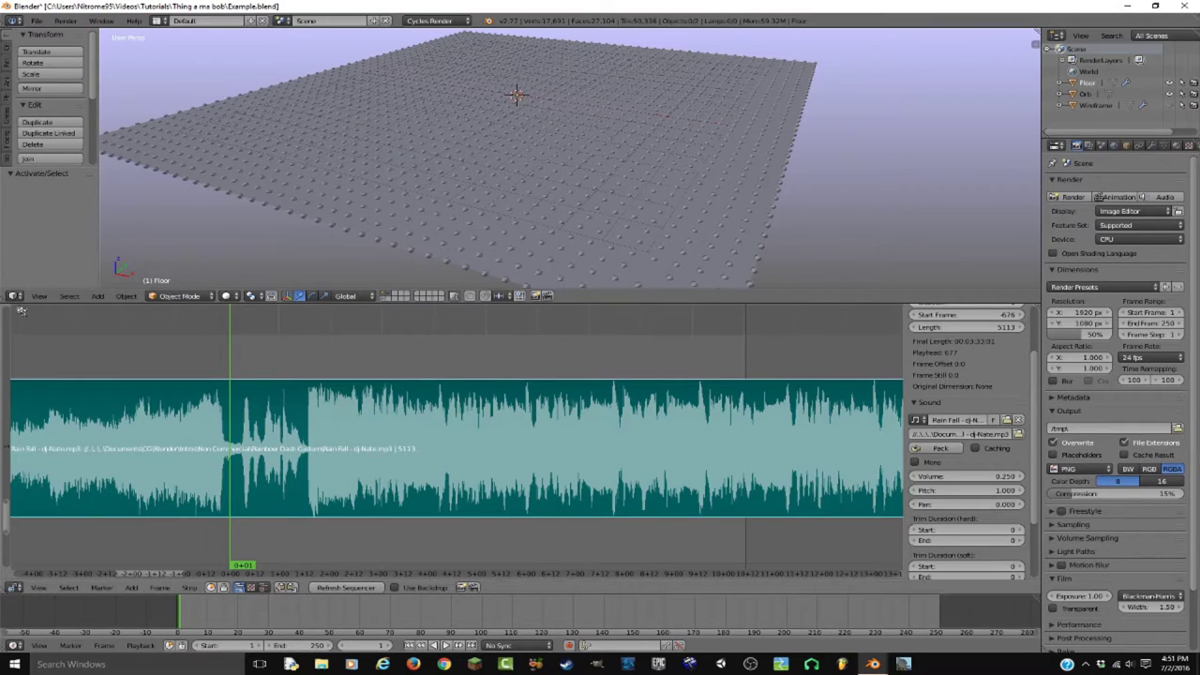
# Hide the strip properties and close the sequencer area so the 3D view takes over its space
pyautogui.moveTo(16, 304); pyautogui.dragTo(16, 450)
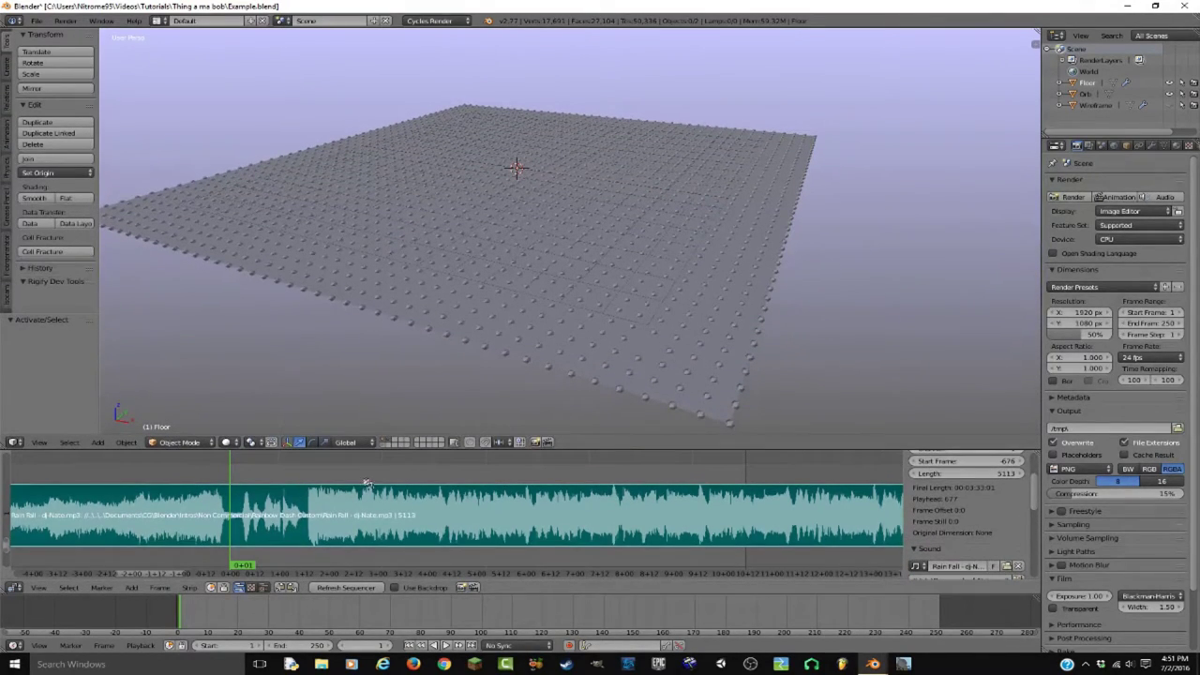
pyautogui.press('n')
pyautogui.press('a')
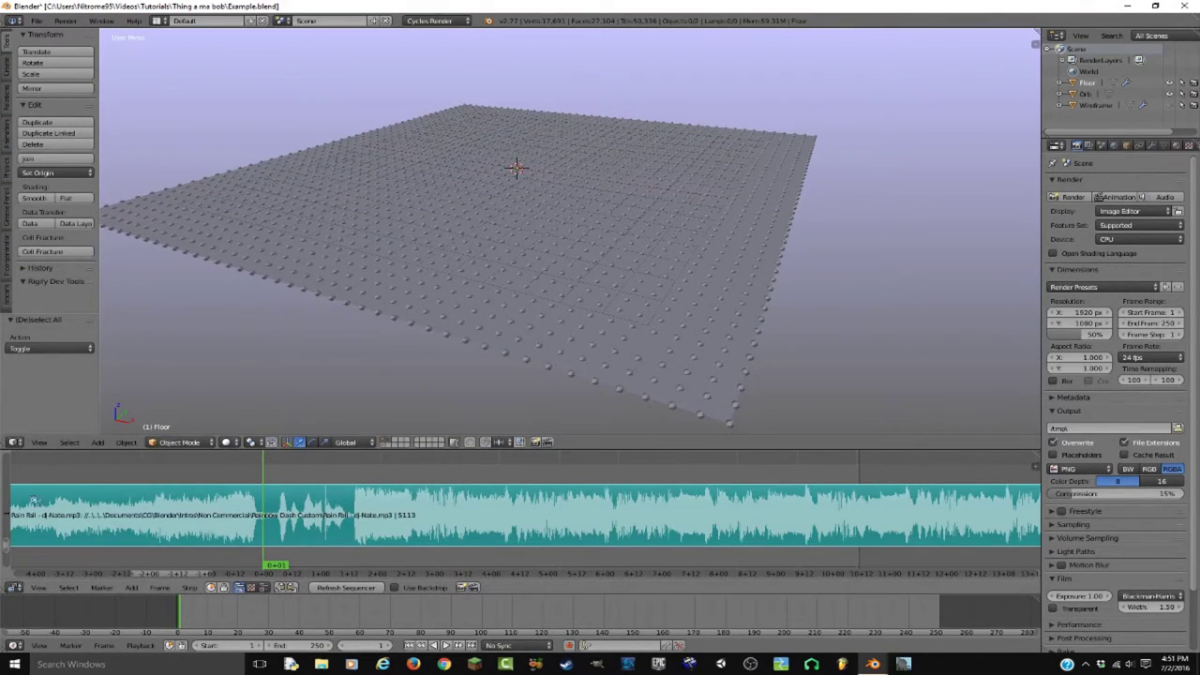
pyautogui.moveTo(5, 447); pyautogui.dragTo(6, 523)
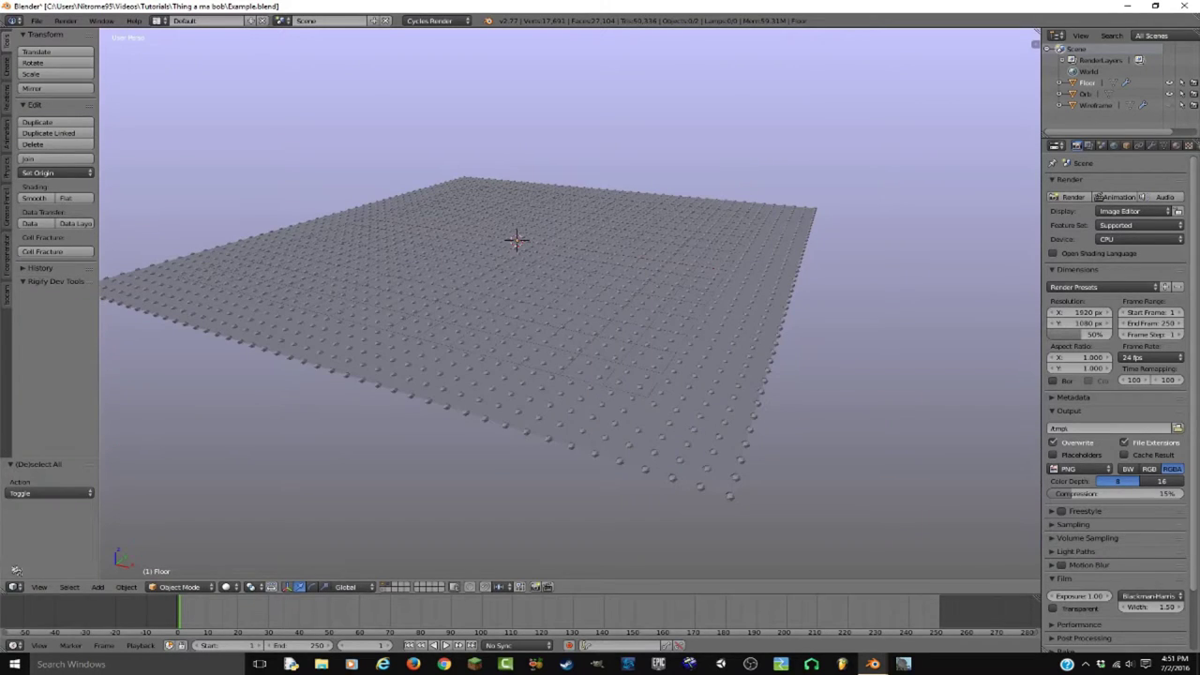
# Split the 3D view vertically, hide the tool shelf in the larger part, and turn the narrower part into a Graph Editor
pyautogui.moveTo(10, 590); pyautogui.dragTo(421, 525)
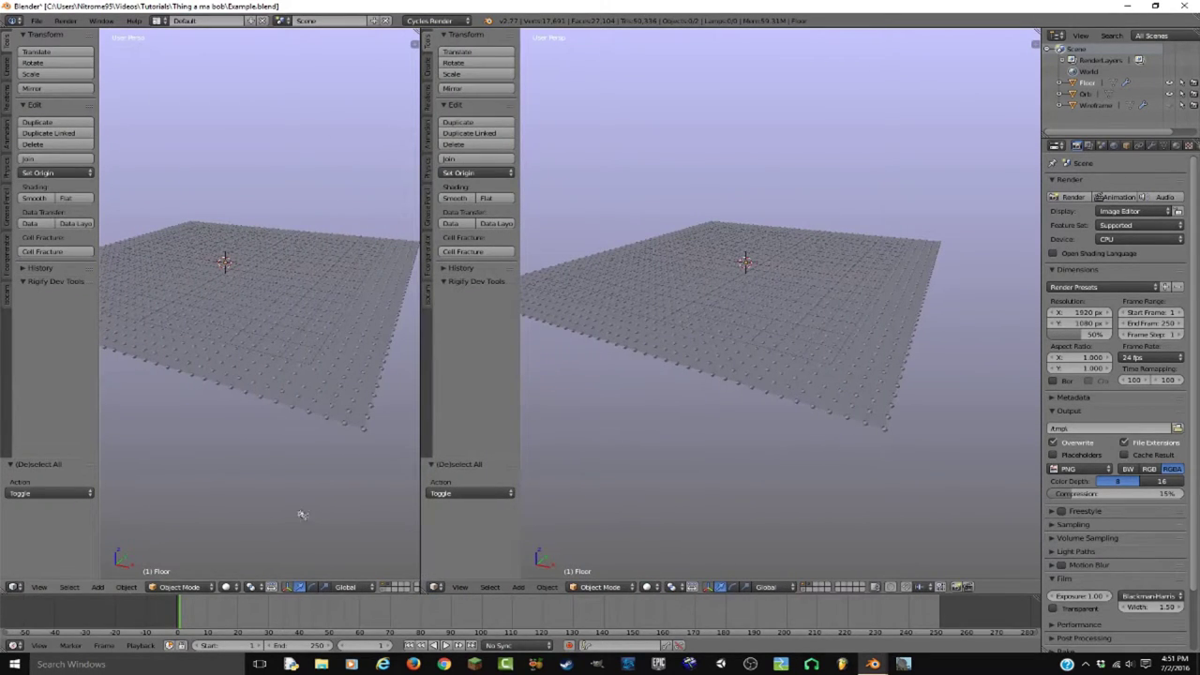
pyautogui.press('t')
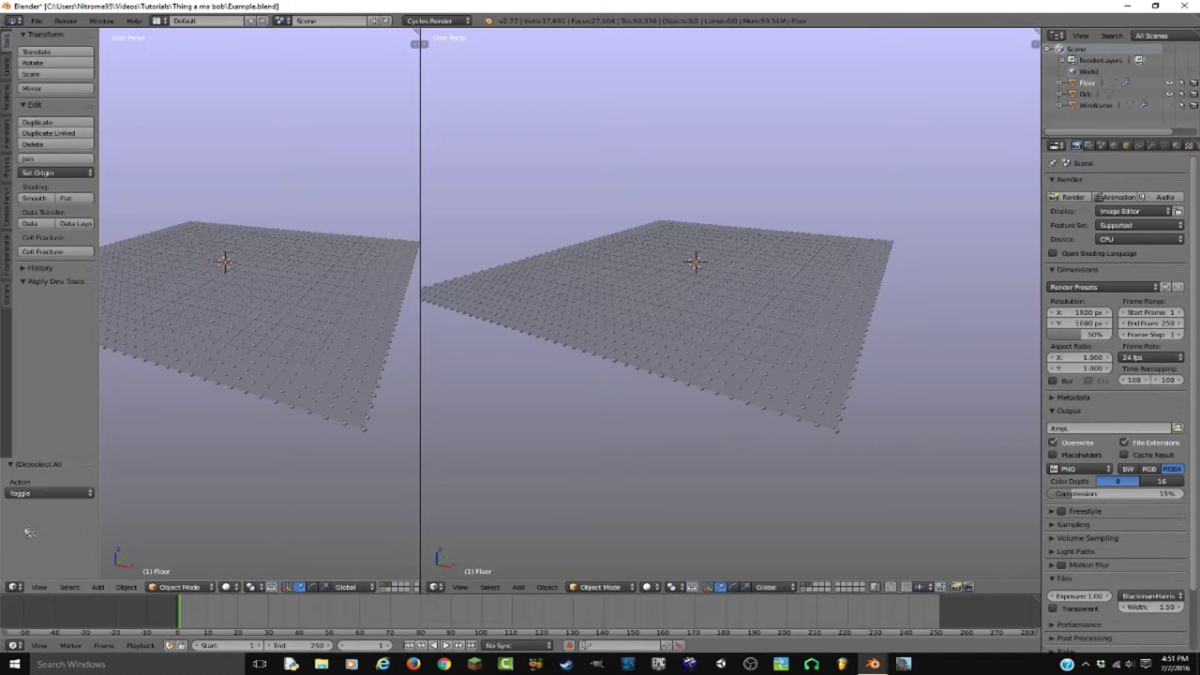
pyautogui.click(15, 587)
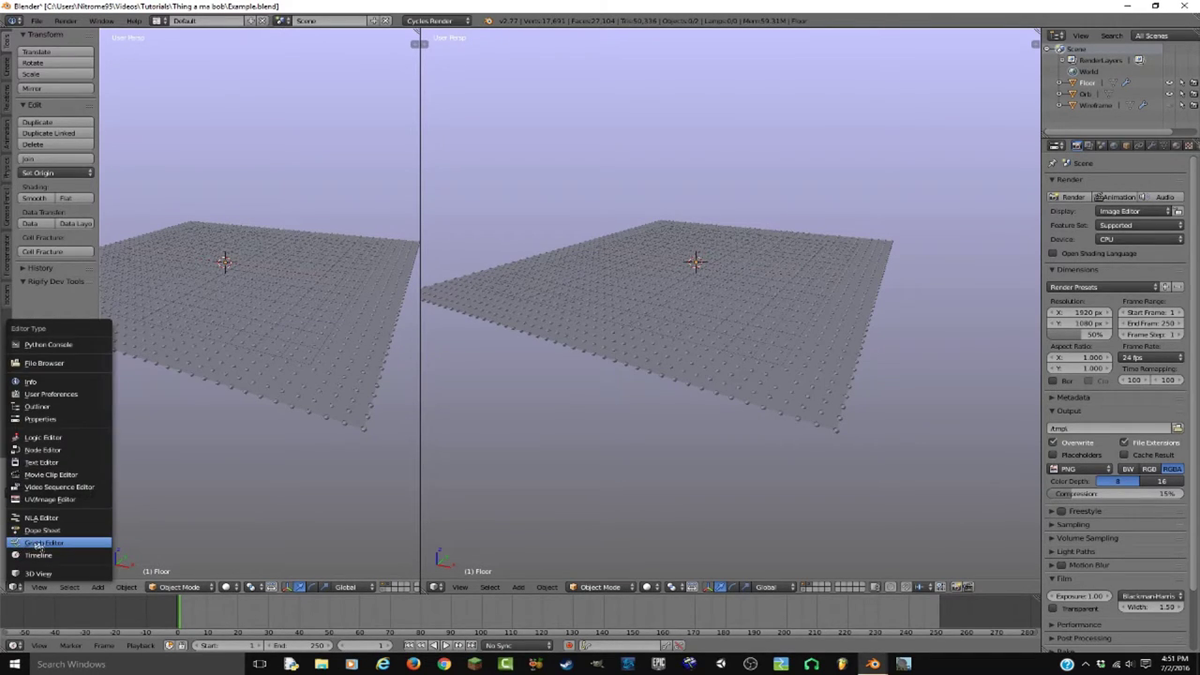
pyautogui.click(39, 543)
pyautogui.scroll(-3, 276, 336)
pyautogui.scroll(2, 277, 336)
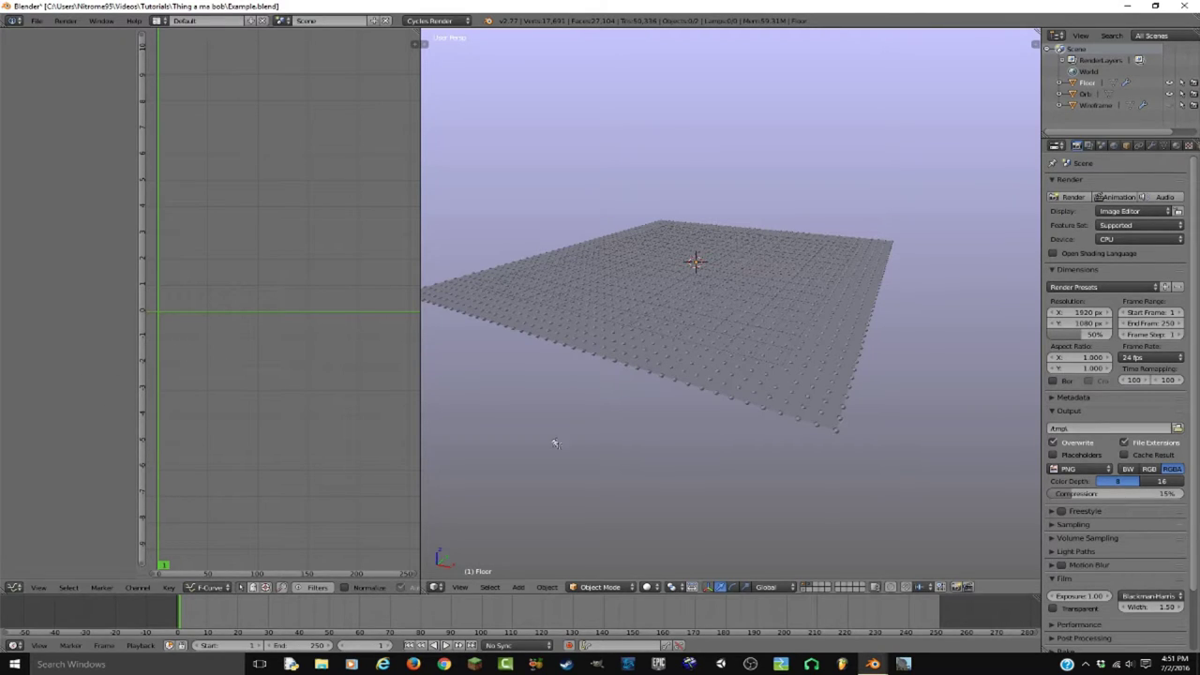
# Select the floor and keyframe its Displace modifier's strength of 1.000 at frame 1
pyautogui.rightClick(797, 390)
pyautogui.scroll(6, 797, 390)
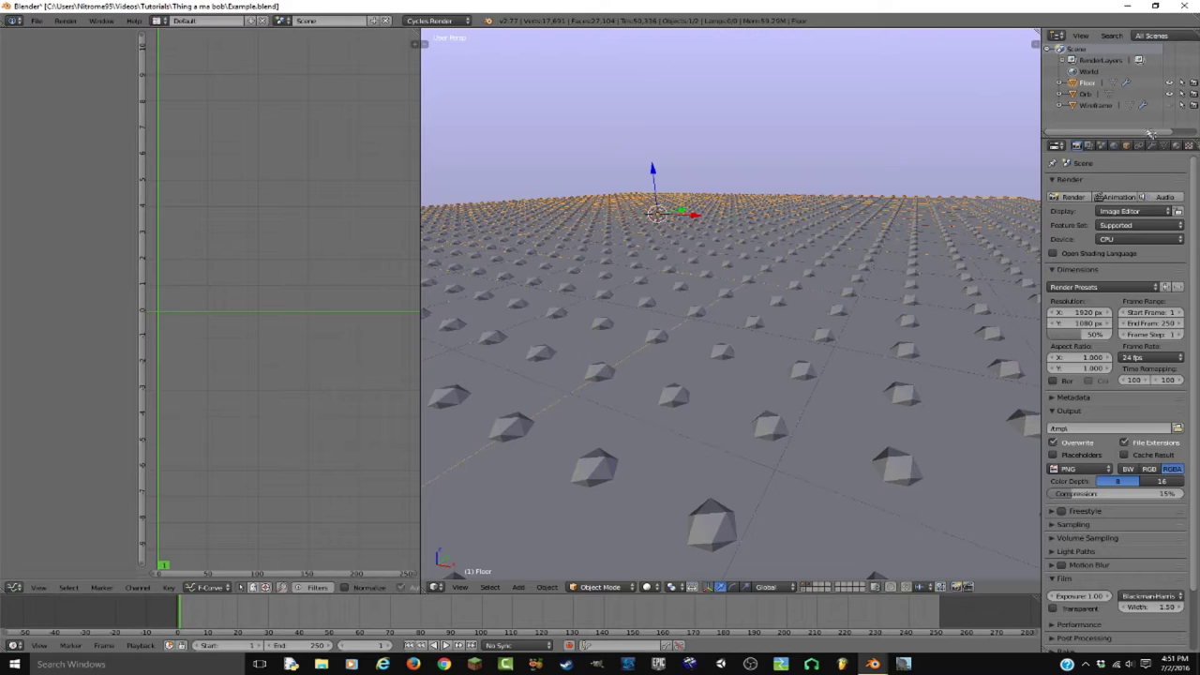
pyautogui.click(1152, 146)
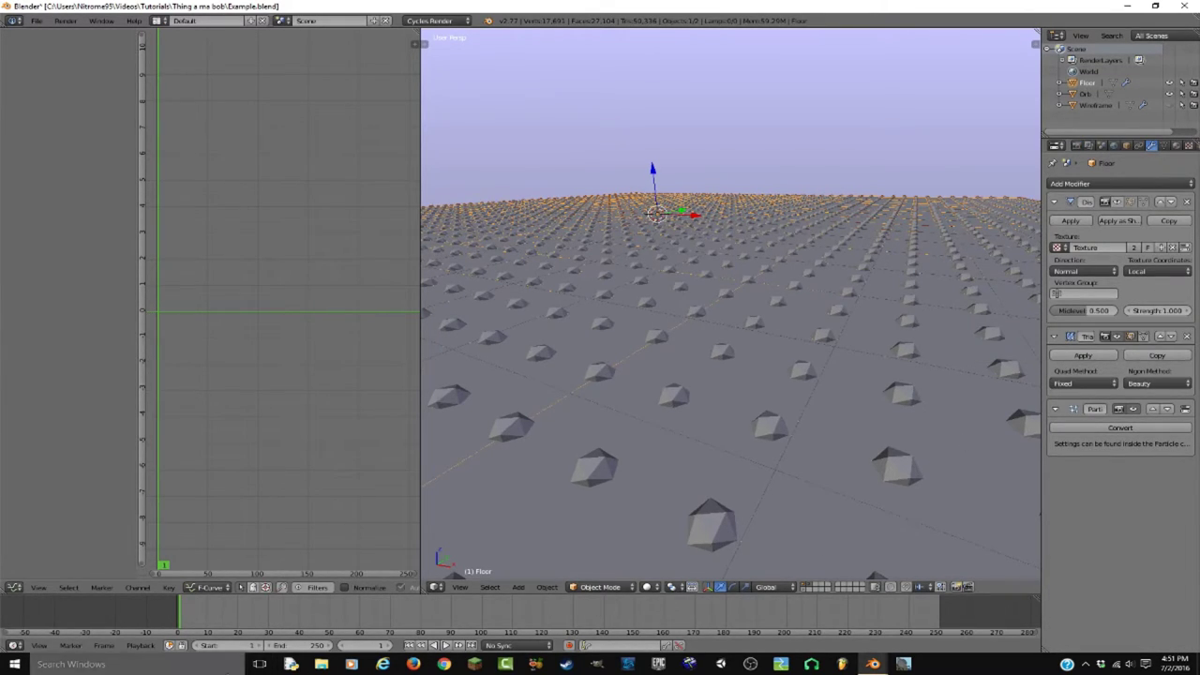
pyautogui.click(177, 624)
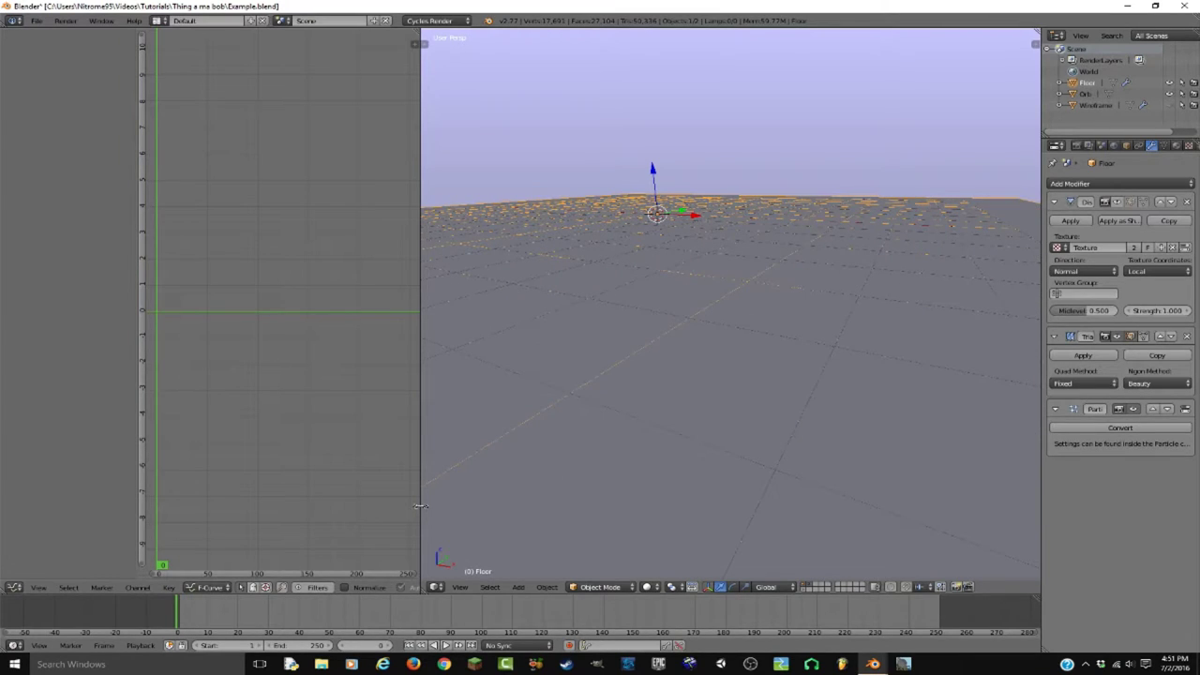
pyautogui.press('Right')
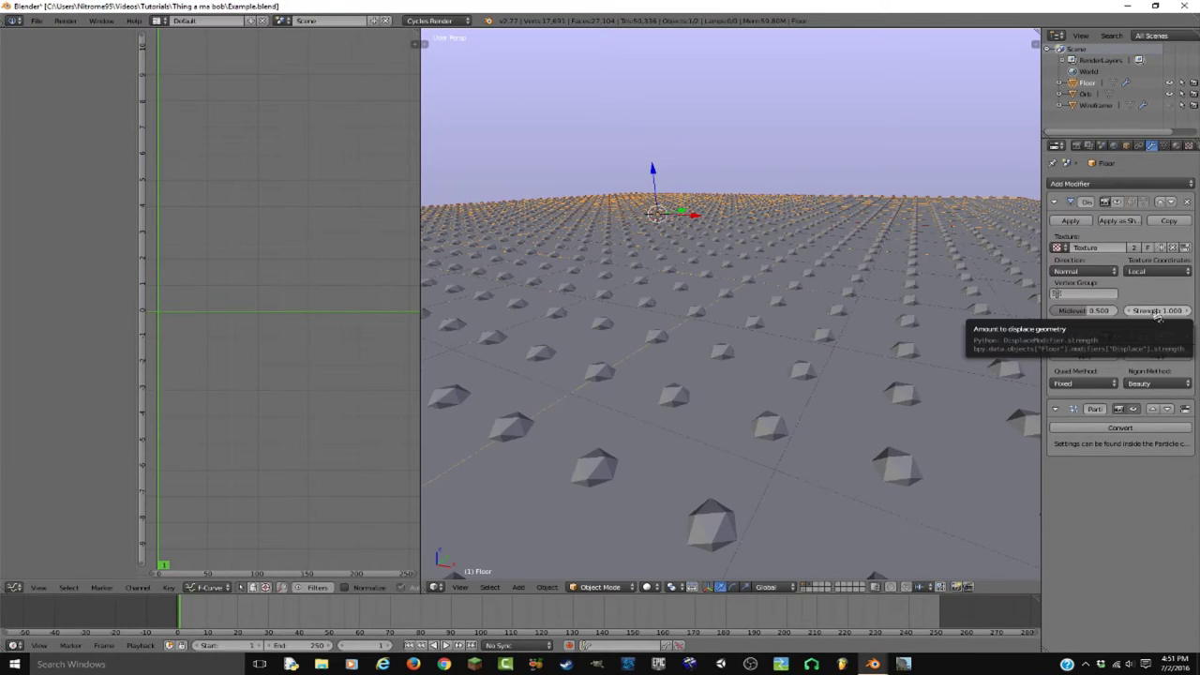
pyautogui.press('i')
# Bake the sound of Audio.mp3 to the Displace strength's F-curve
pyautogui.moveTo(278, 331); pyautogui.dragTo(355, 330, button='middle')
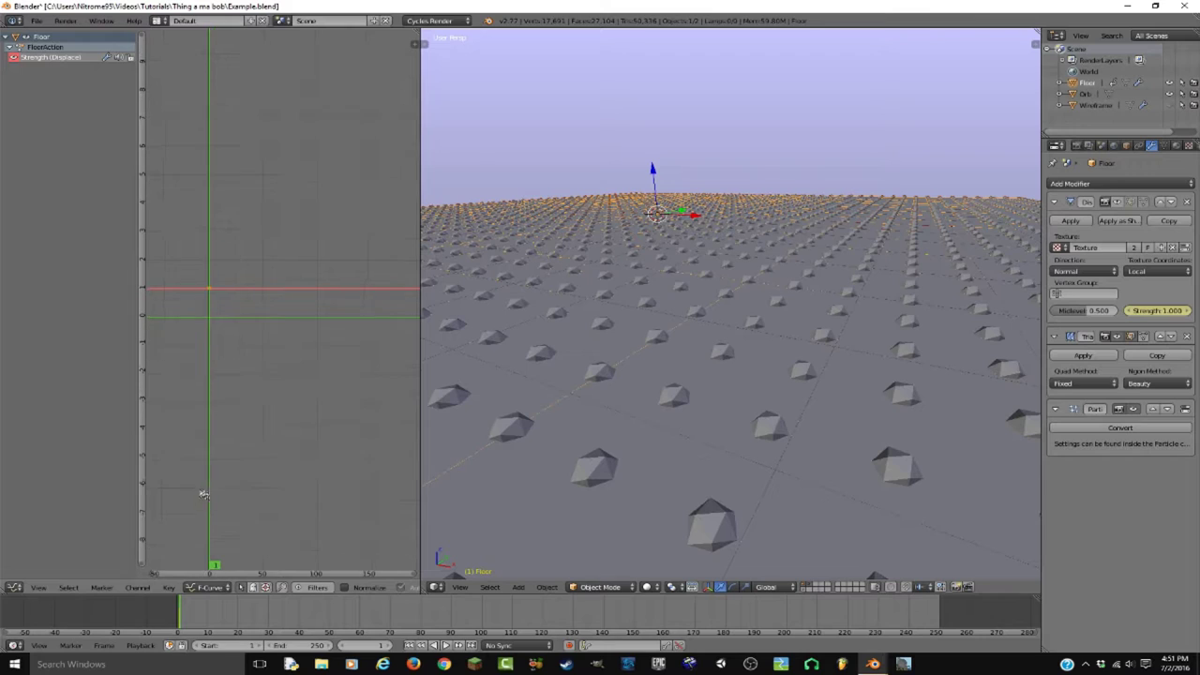
pyautogui.click(169, 587)
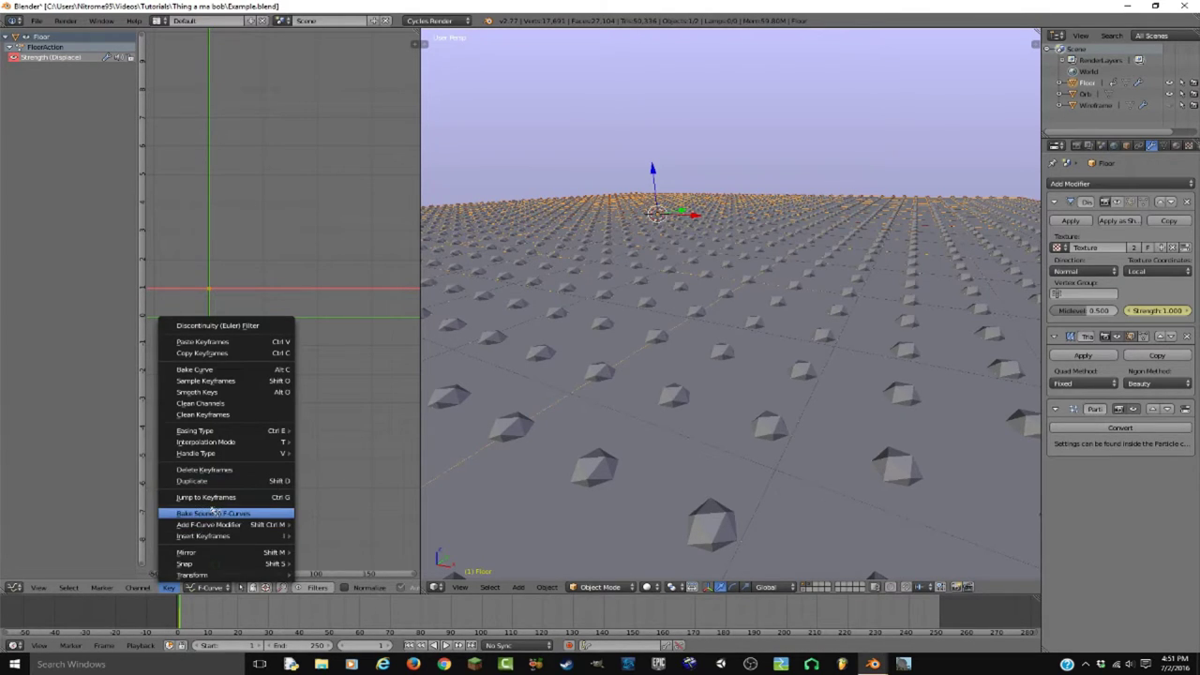
pyautogui.click(213, 512)
pyautogui.doubleClick(195, 90)
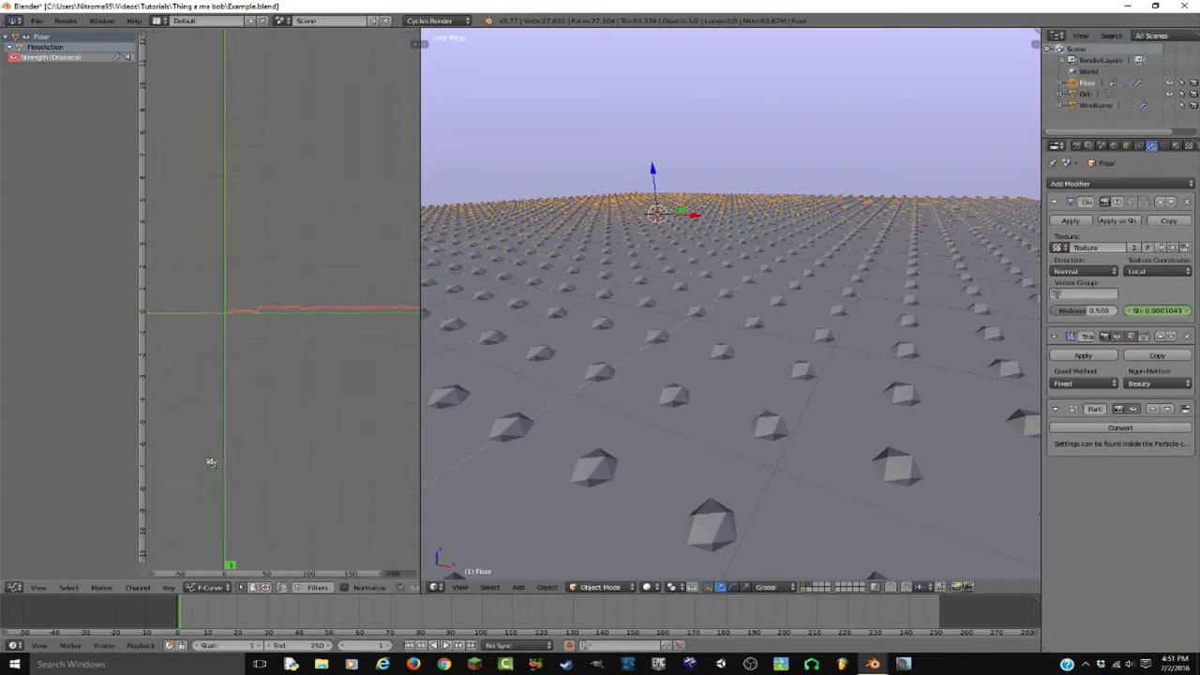
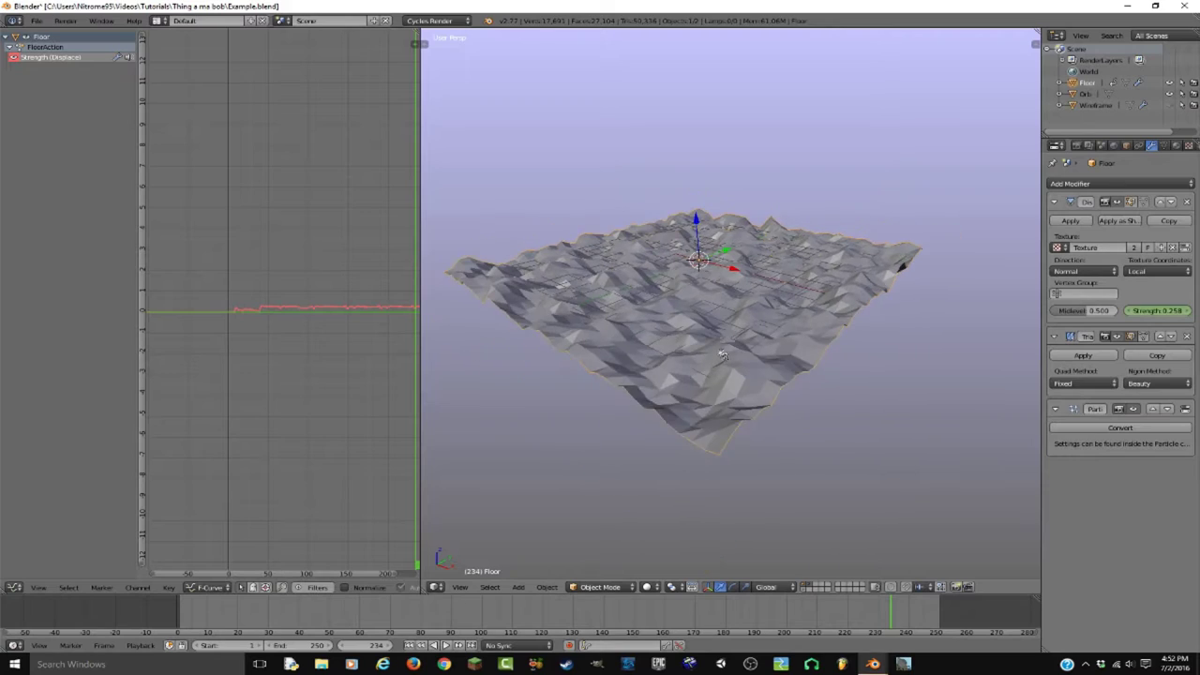
# Set the lifetime of the floor's Orbs particle system to 1000
pyautogui.scroll(-2, 1162, 147)
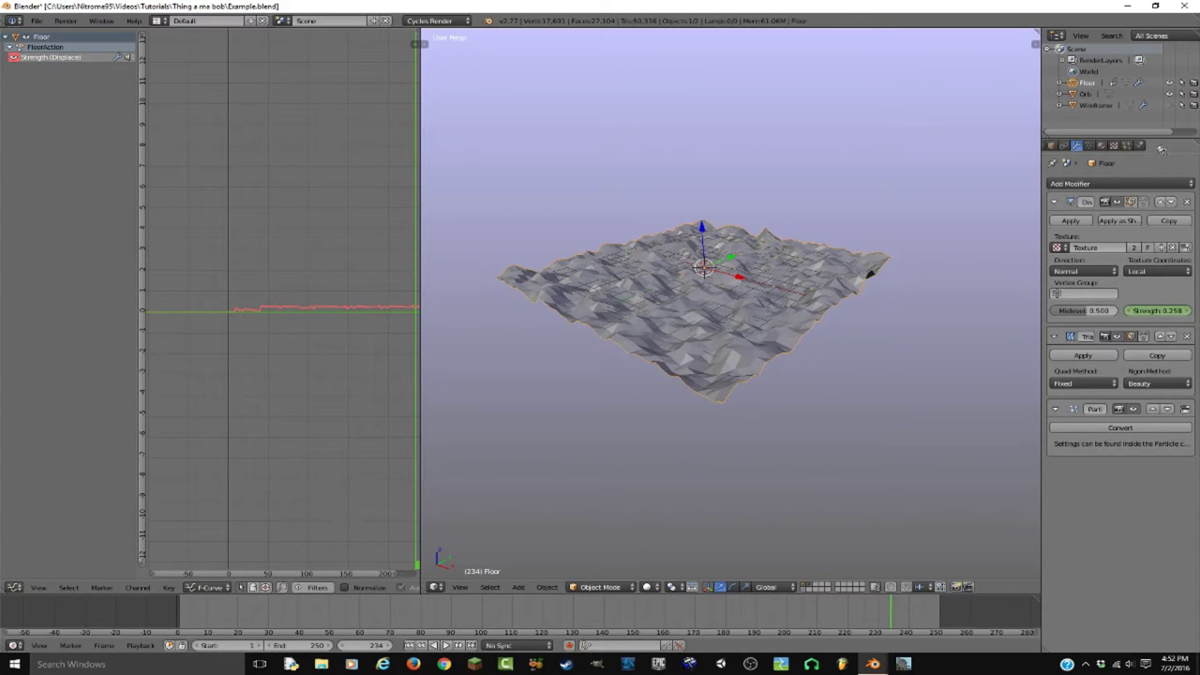
pyautogui.click(1127, 145)
pyautogui.click(1146, 287)
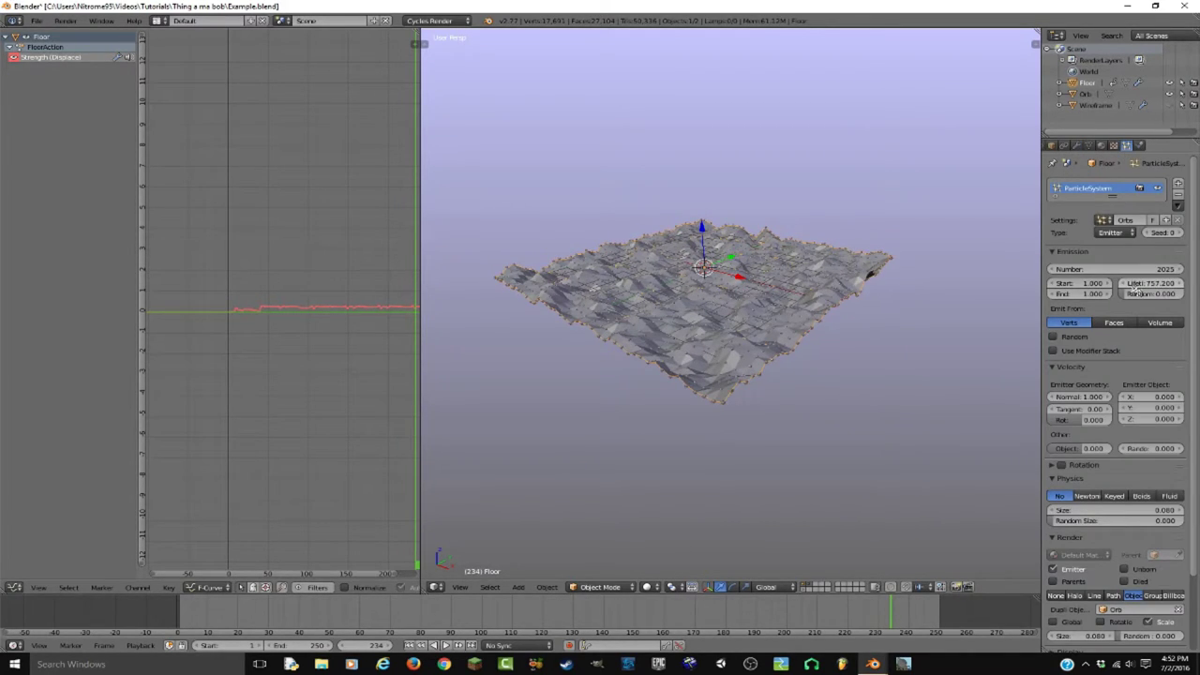
pyautogui.write('1000')
pyautogui.press('Return')
pyautogui.scroll(-1, 797, 319)
pyautogui.scroll(1, 786, 303)
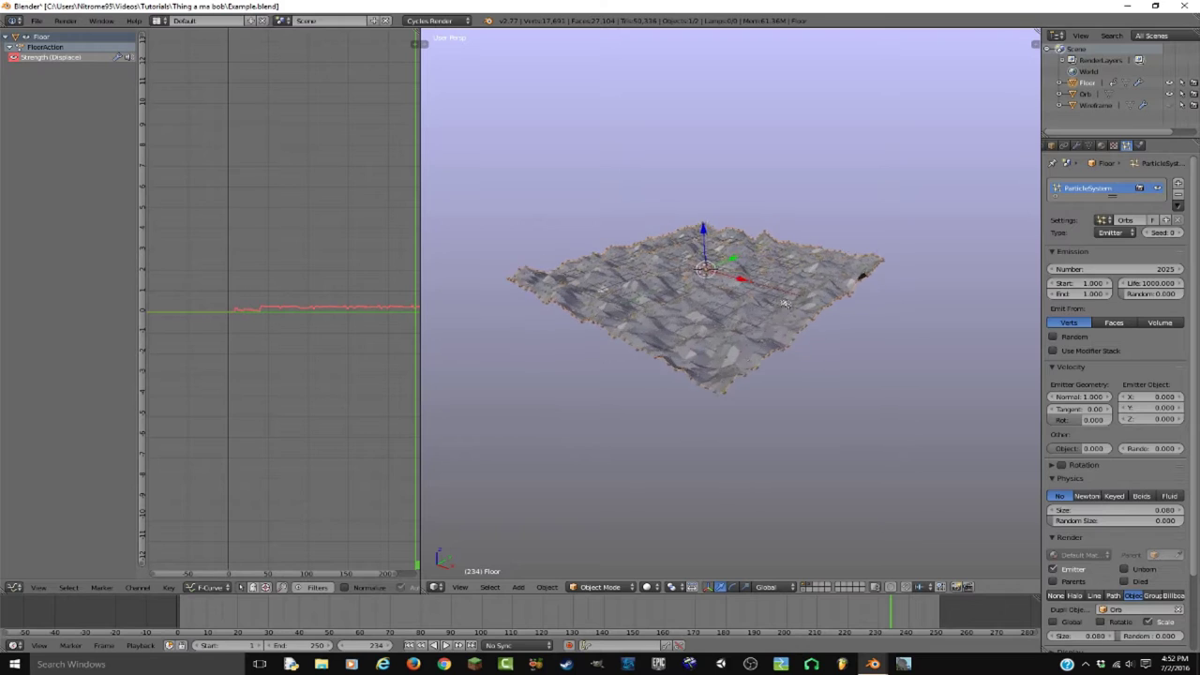
# Play the animation and examine the music-driven floor and its orbs from several angles and distances
pyautogui.scroll(10, 785, 304)
pyautogui.hotkey('alt', 'a')
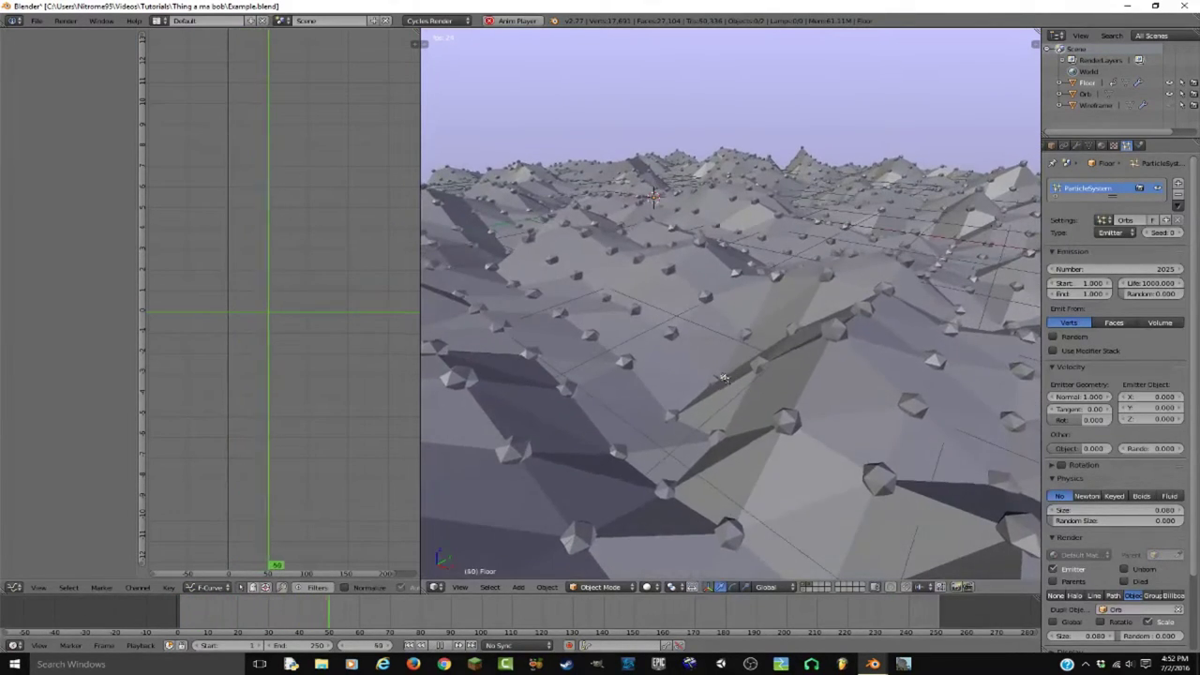
pyautogui.scroll(-6, 724, 378)
pyautogui.moveTo(724, 378); pyautogui.dragTo(797, 370, button='middle')
pyautogui.scroll(6, 797, 369)
pyautogui.scroll(-5, 797, 369)
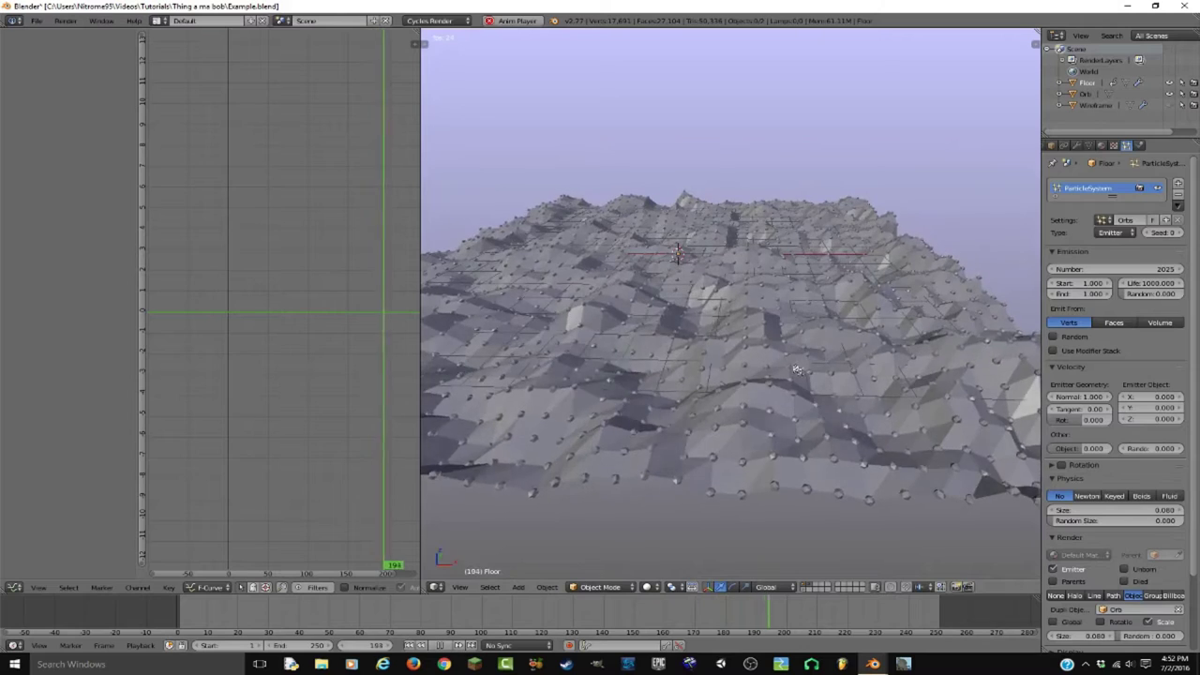
pyautogui.hotkey('alt', 'a')
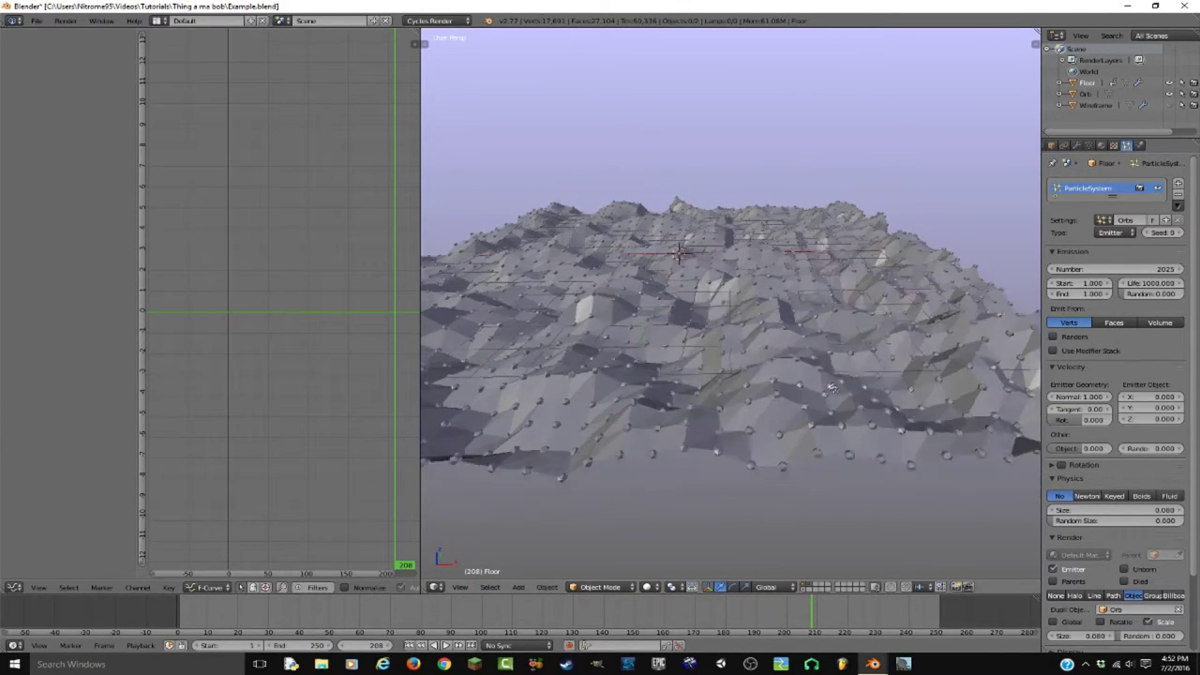
pyautogui.scroll(5, 831, 387)
pyautogui.scroll(-3, 844, 390)
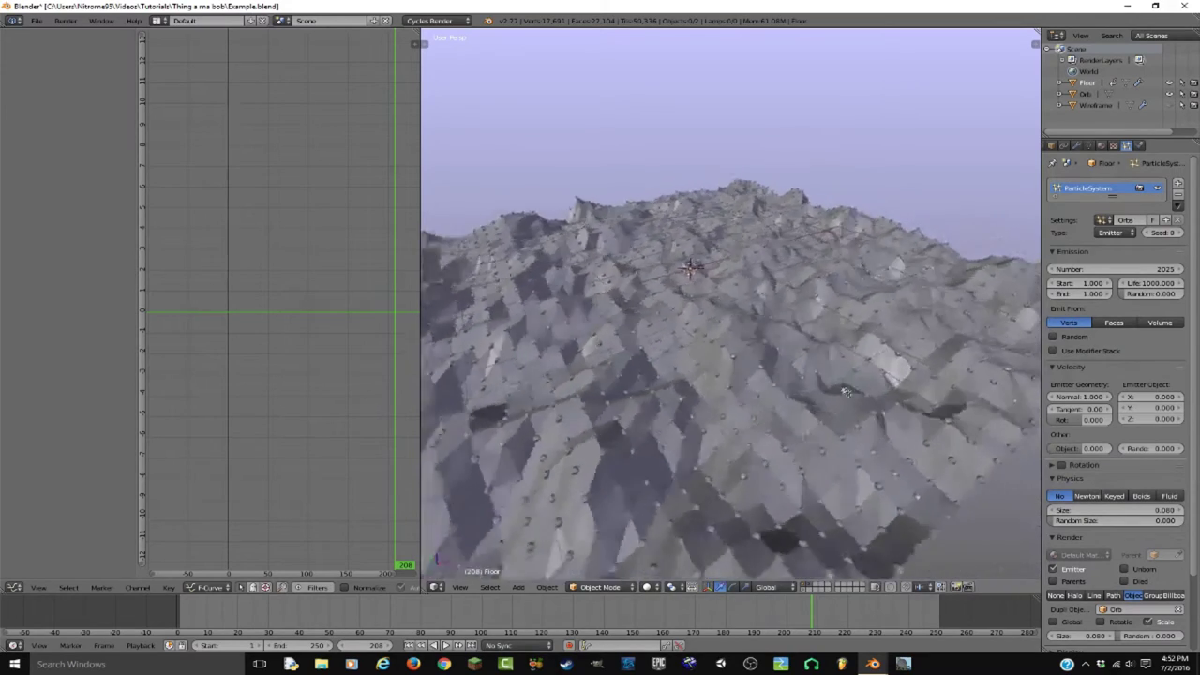
pyautogui.scroll(-2, 844, 390)
# Switch to the GDHydro.blend intro project and play its animation, examining the low-poly floor's motion from several angles and distances
pyautogui.hotkey('shift', 'Left')
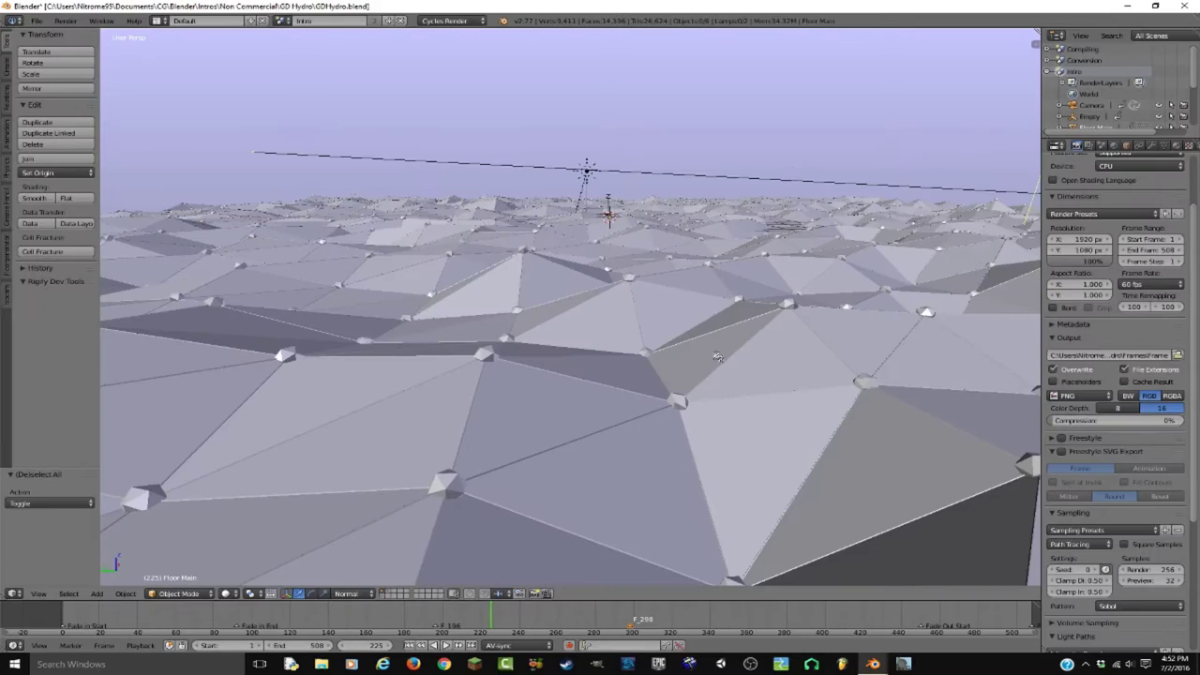
pyautogui.moveTo(718, 361); pyautogui.dragTo(766, 384, button='middle')
pyautogui.scroll(-5, 731, 371)
pyautogui.hotkey('alt', 'a')
pyautogui.scroll(4, 677, 358)
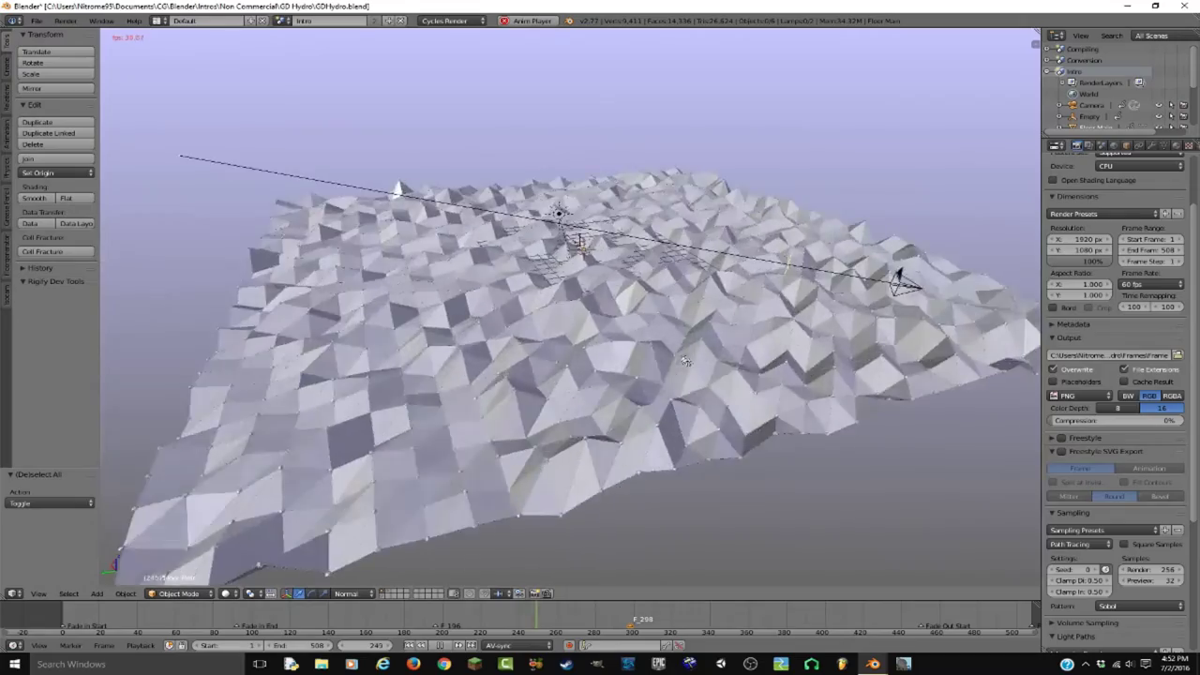
pyautogui.hotkey('alt', 'a')
pyautogui.hotkey('alt', 'a')
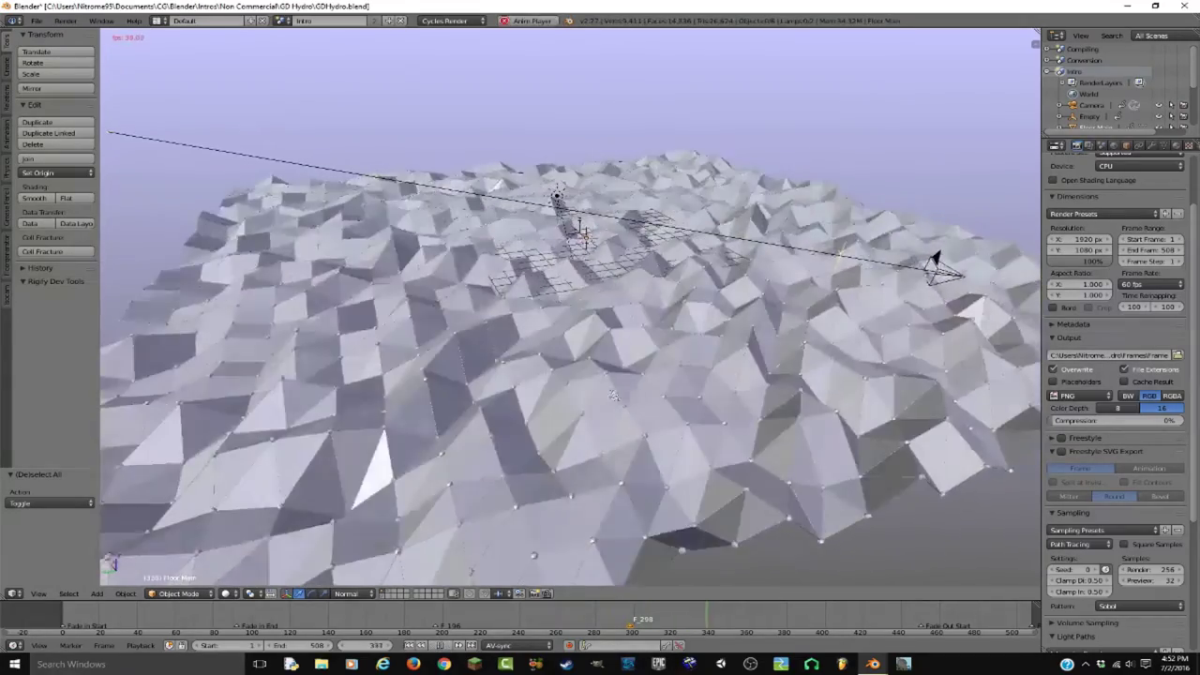
pyautogui.moveTo(629, 356); pyautogui.dragTo(681, 338, button='middle')
pyautogui.hotkey('alt', 'a')
pyautogui.scroll(4, 642, 331)
pyautogui.hotkey('alt', 'a')
pyautogui.scroll(-2, 664, 337)
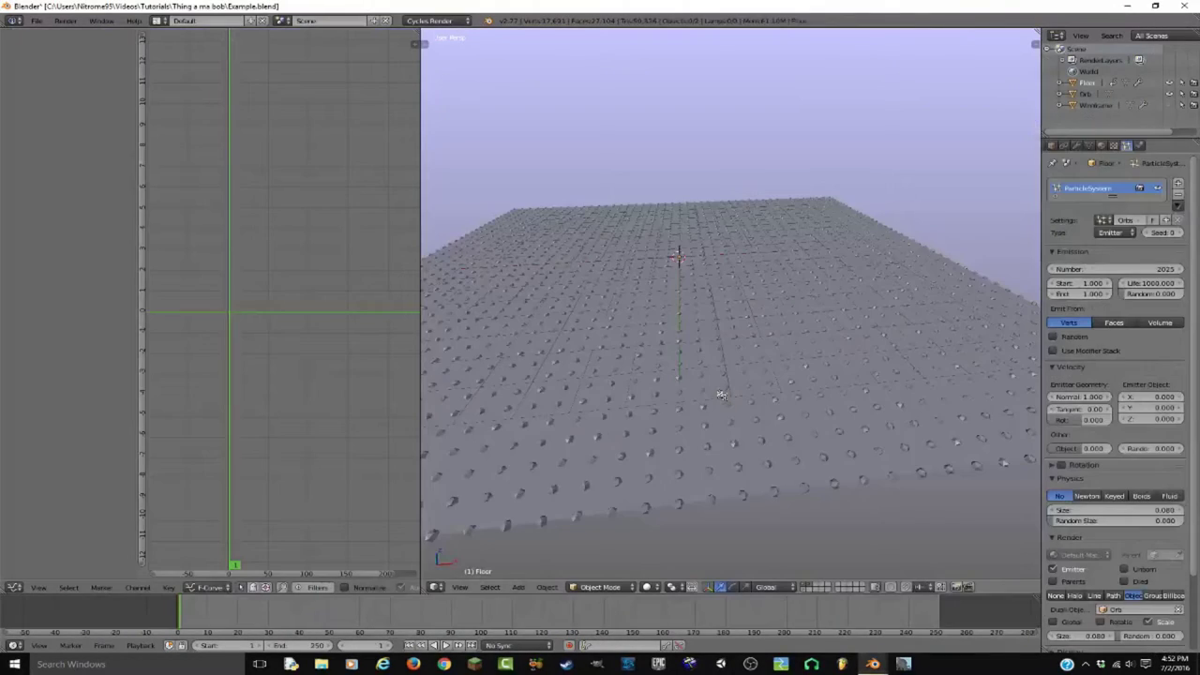
# Set the size of the floor's Clouds displacement texture to the minimum of 0.0001 and play the animation to check the effect
pyautogui.rightClick(721, 394)
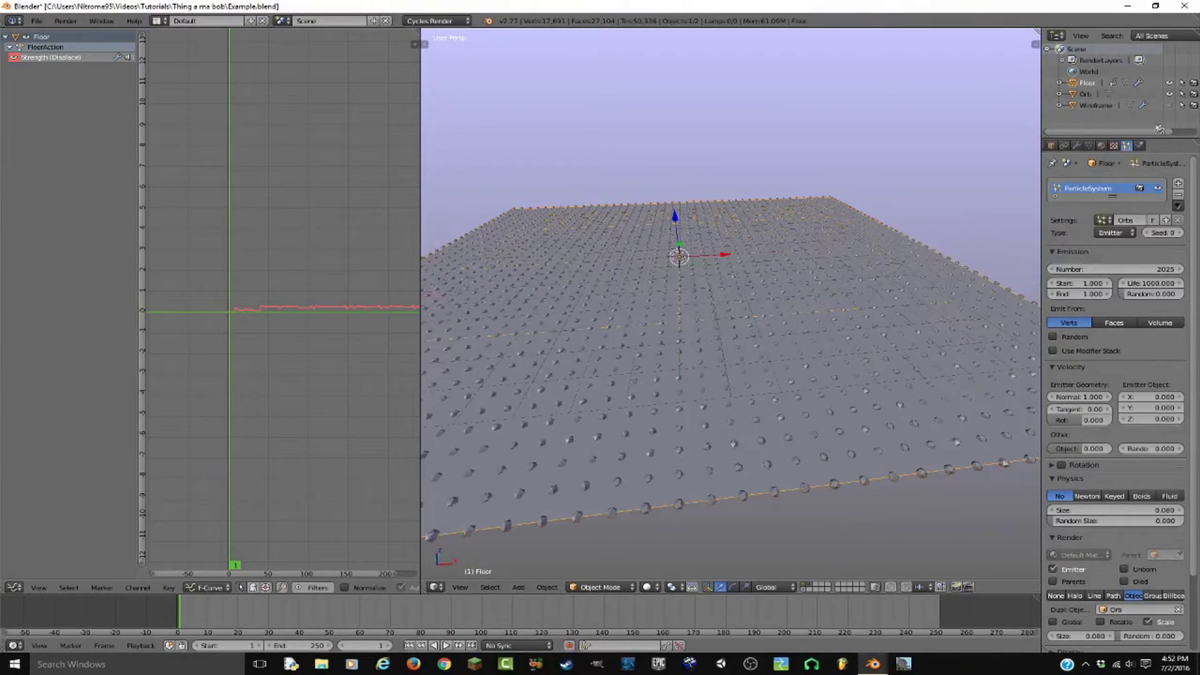
pyautogui.click(1114, 145)
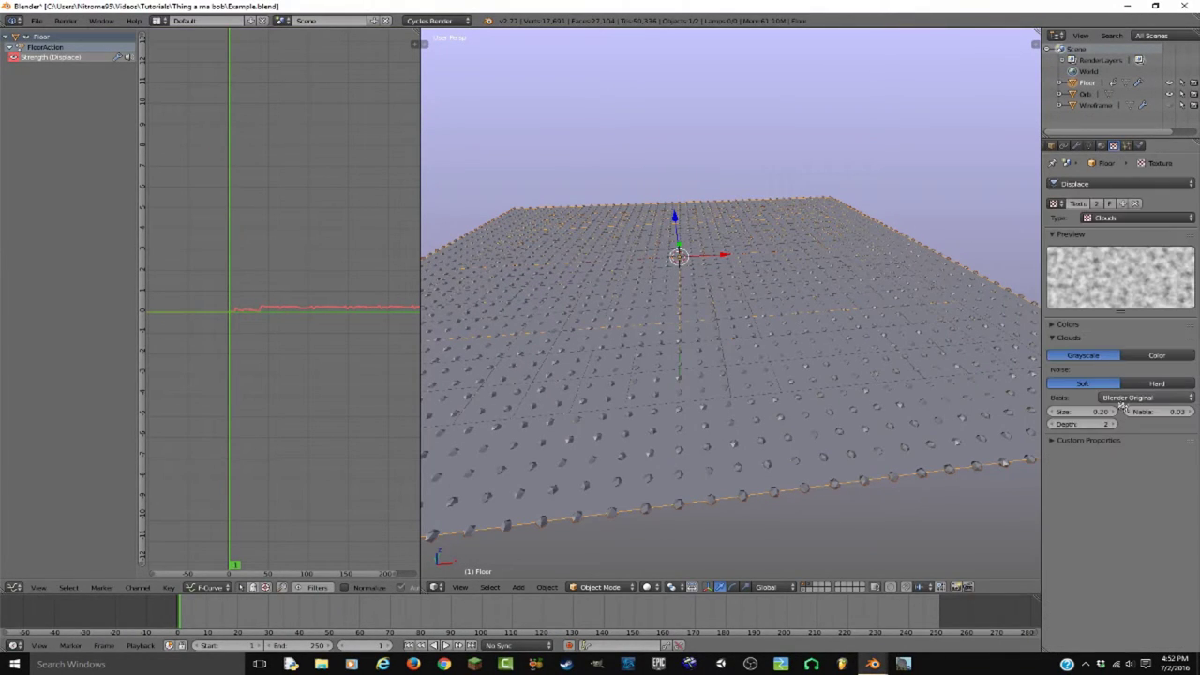
pyautogui.click(1091, 414)
pyautogui.write('0')
pyautogui.press('Return')
pyautogui.hotkey('alt', 'a')
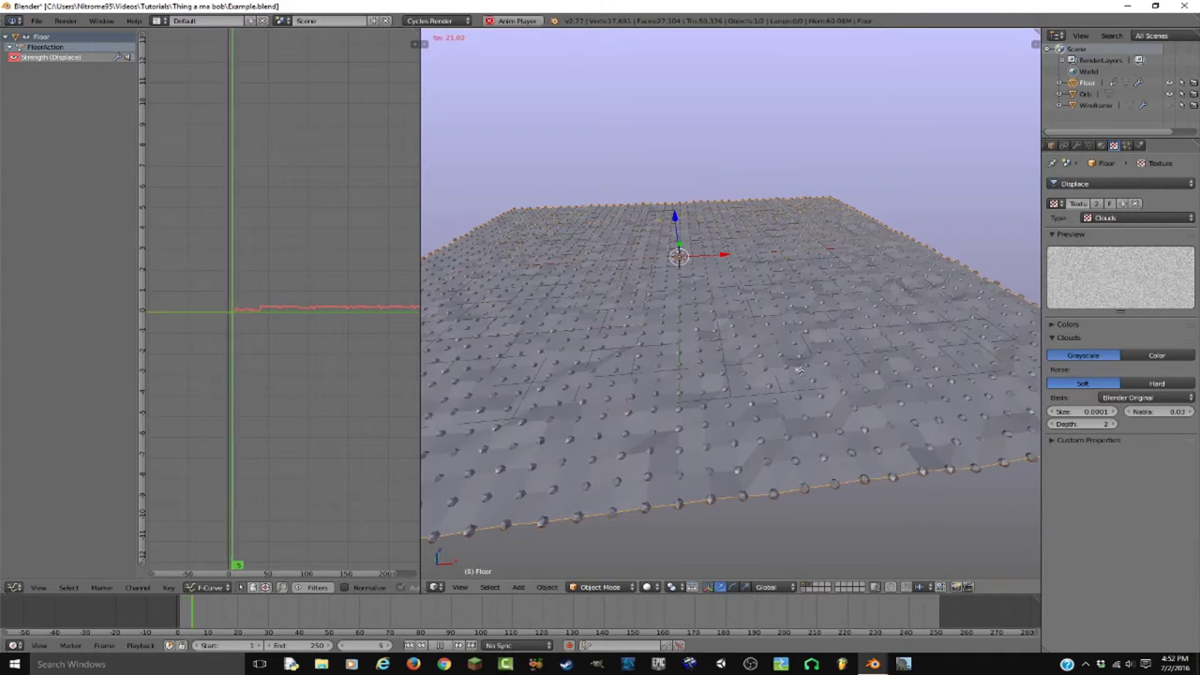
pyautogui.scroll(-2, 768, 357)
pyautogui.scroll(4, 765, 355)
pyautogui.moveTo(764, 355); pyautogui.dragTo(828, 338, button='middle')
pyautogui.hotkey('alt', 'a')
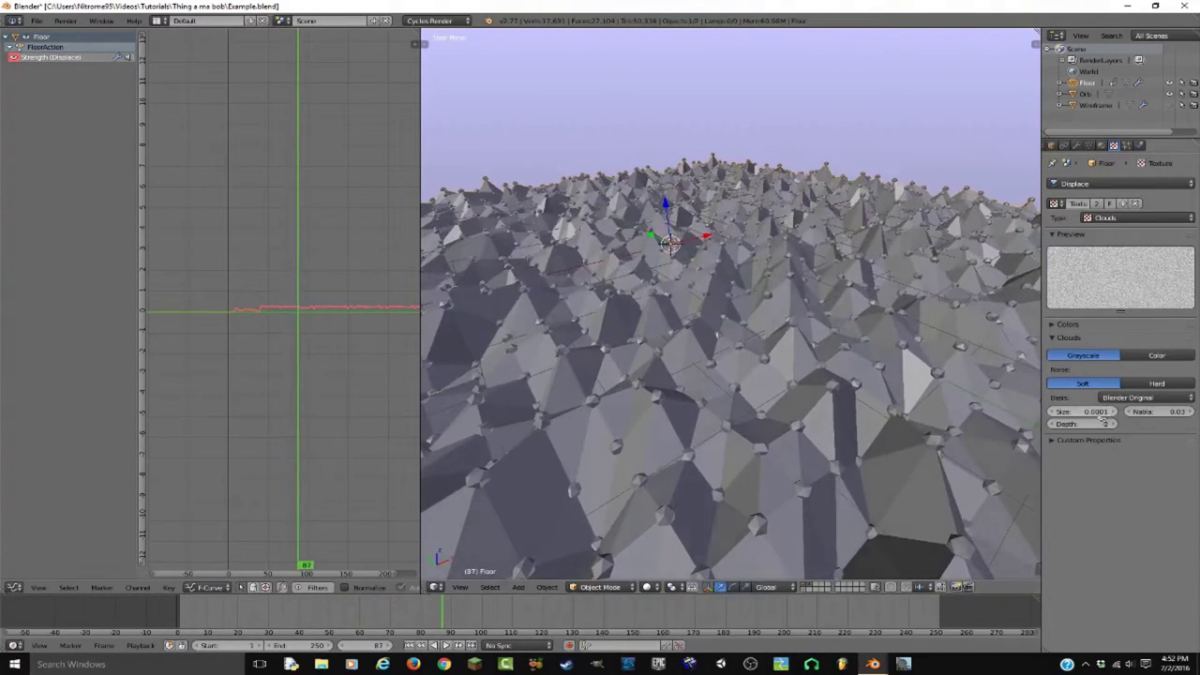
# Try Clouds texture sizes of 0.001 and 0.01 on the floor, and save the file
pyautogui.press('Return')
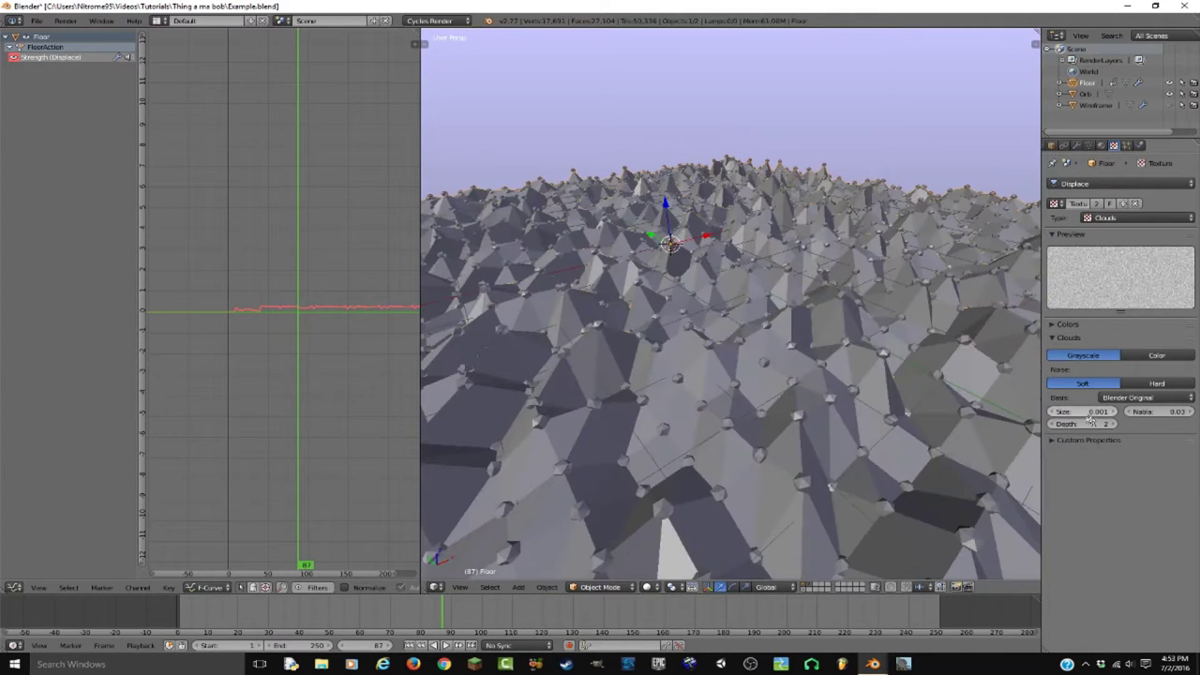
pyautogui.click(1087, 413)
pyautogui.press('Return')
pyautogui.hotkey('ctrl', 's')
pyautogui.click(797, 313)
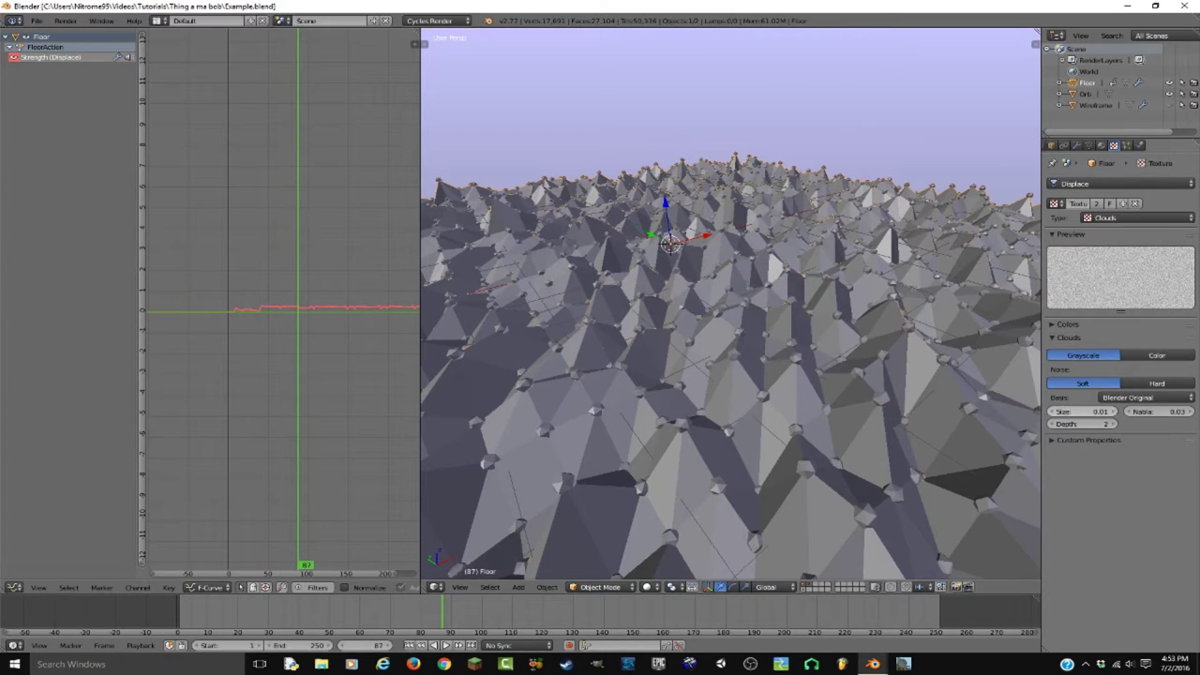
# Set the size of the floor's Clouds texture to 0.1
pyautogui.click(1088, 413)
pyautogui.write('0.1')
pyautogui.press('Return')
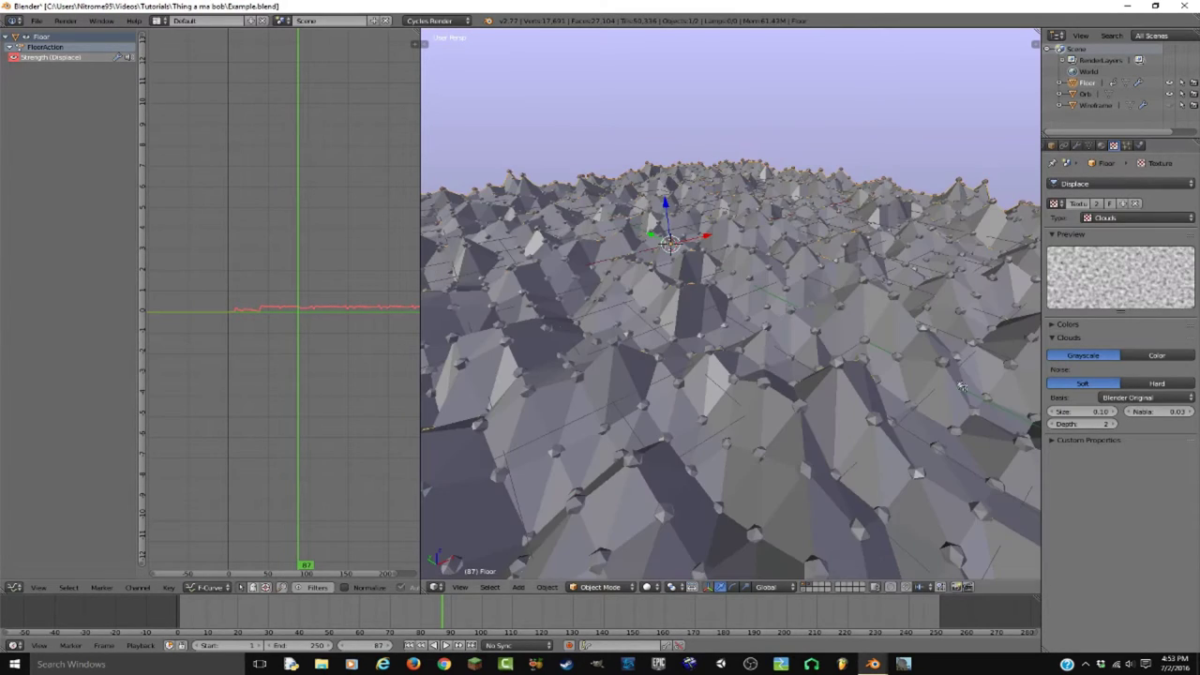
# Select the wireframe copy and keyframe its Displace modifier's strength of 1.000 at frame 1 only
pyautogui.moveTo(828, 358); pyautogui.dragTo(777, 384, button='middle')
pyautogui.rightClick(777, 385)
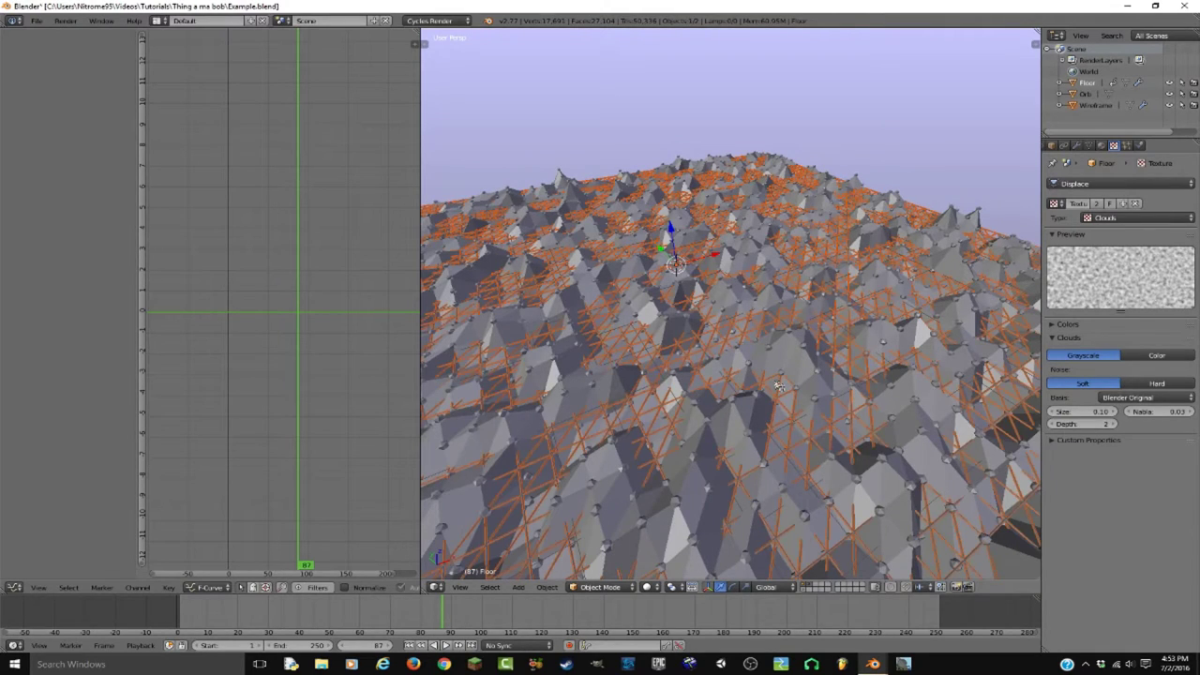
pyautogui.rightClick(657, 450)
pyautogui.click(1075, 145)
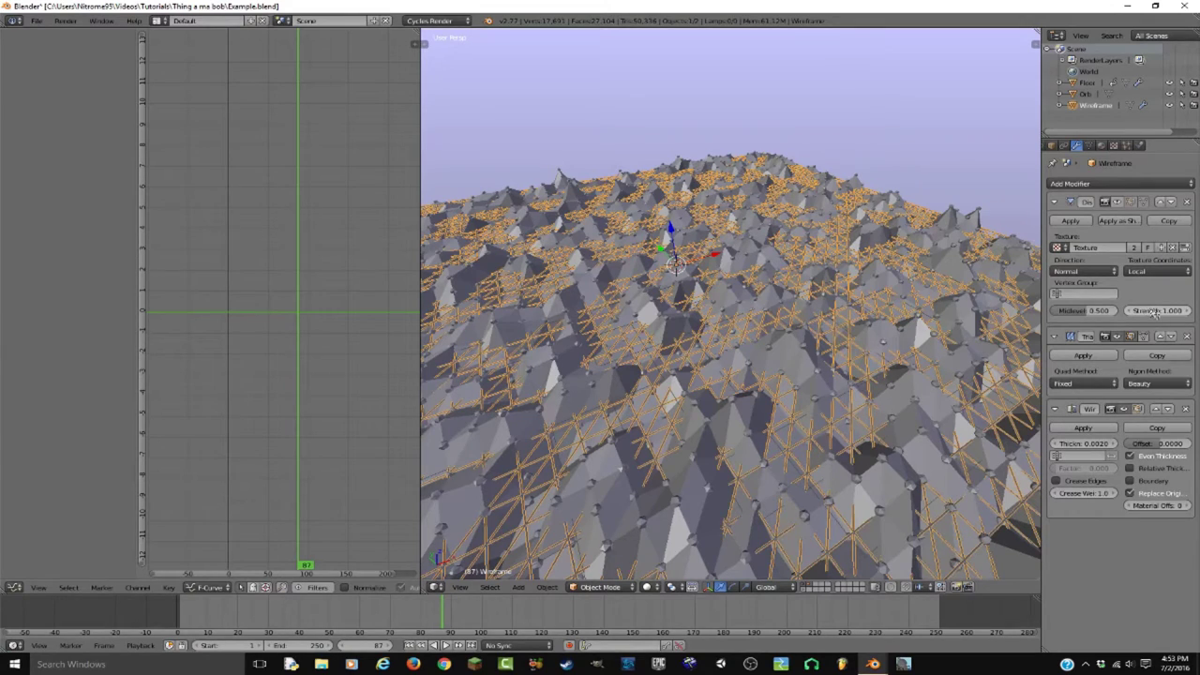
pyautogui.press('i')
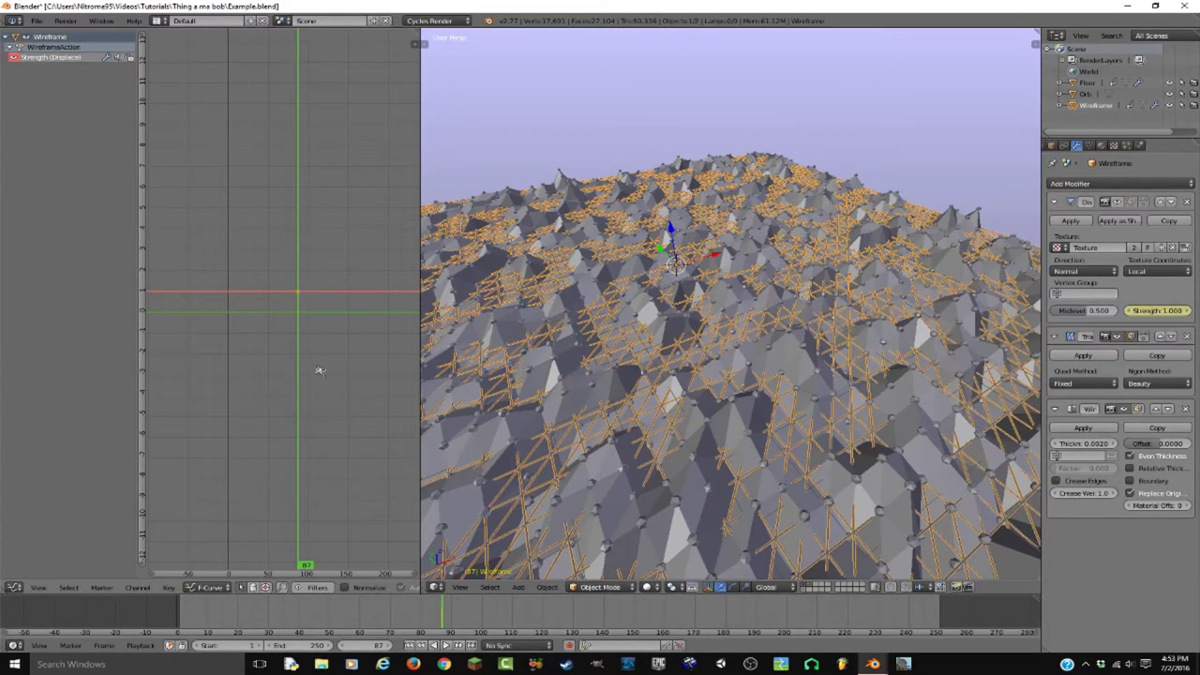
pyautogui.hotkey('shift', 'Left')
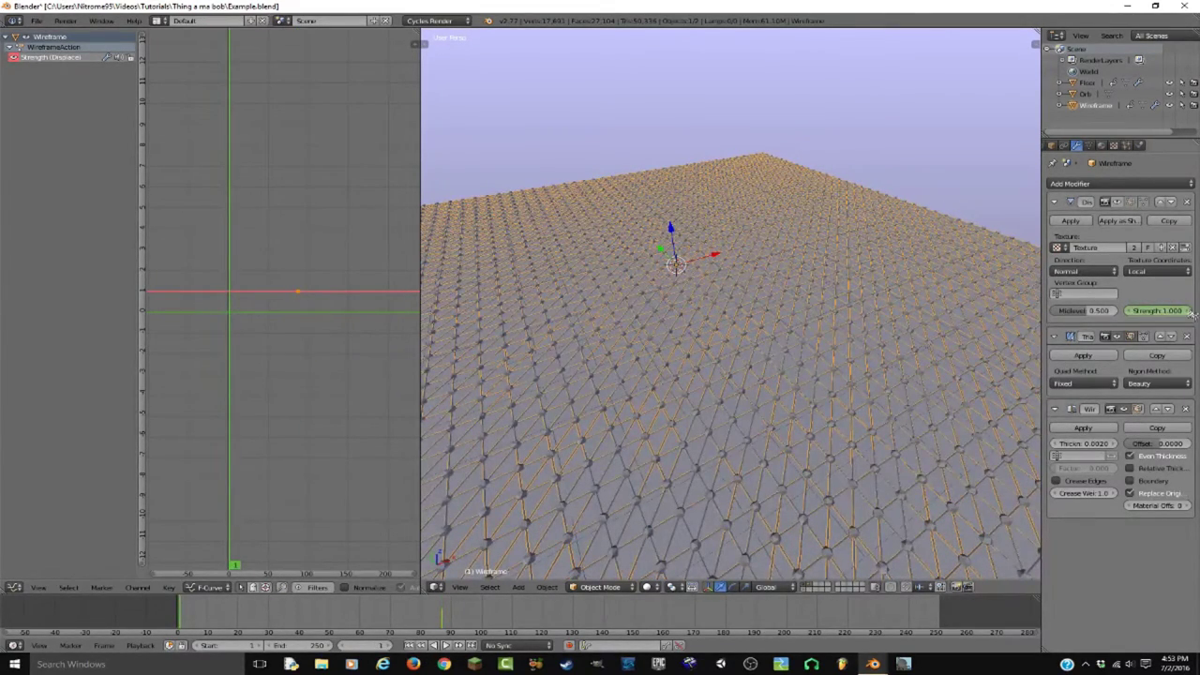
pyautogui.hotkey('alt', 'shift', 'i')
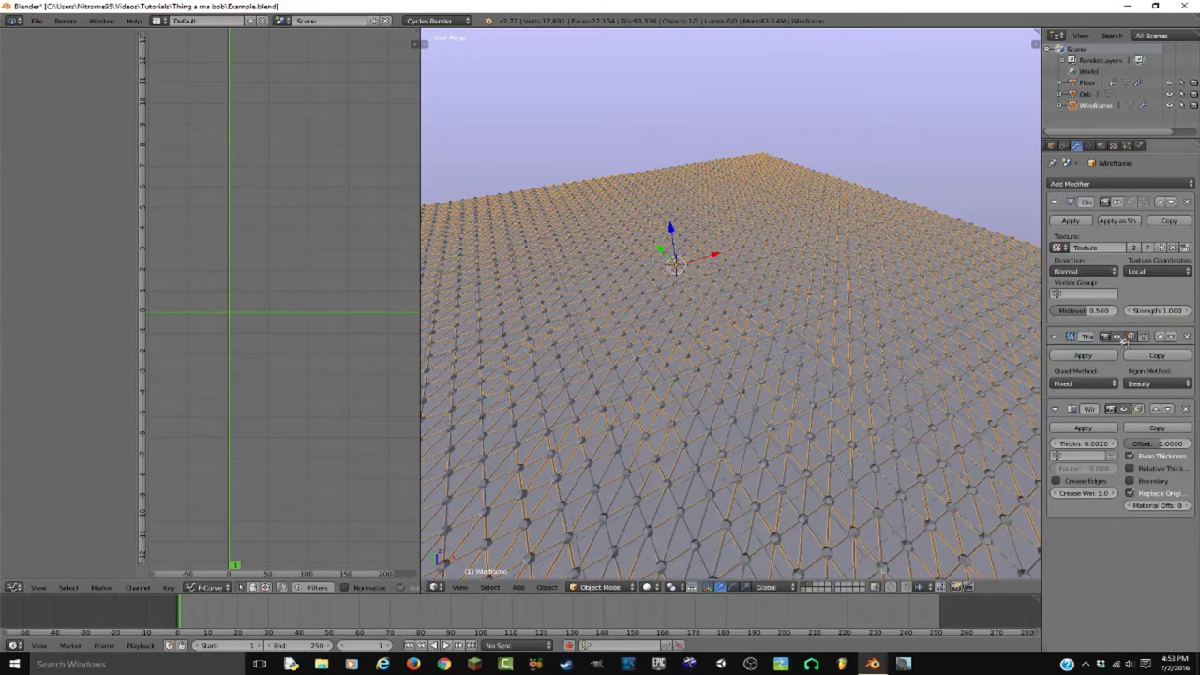
pyautogui.press('i')
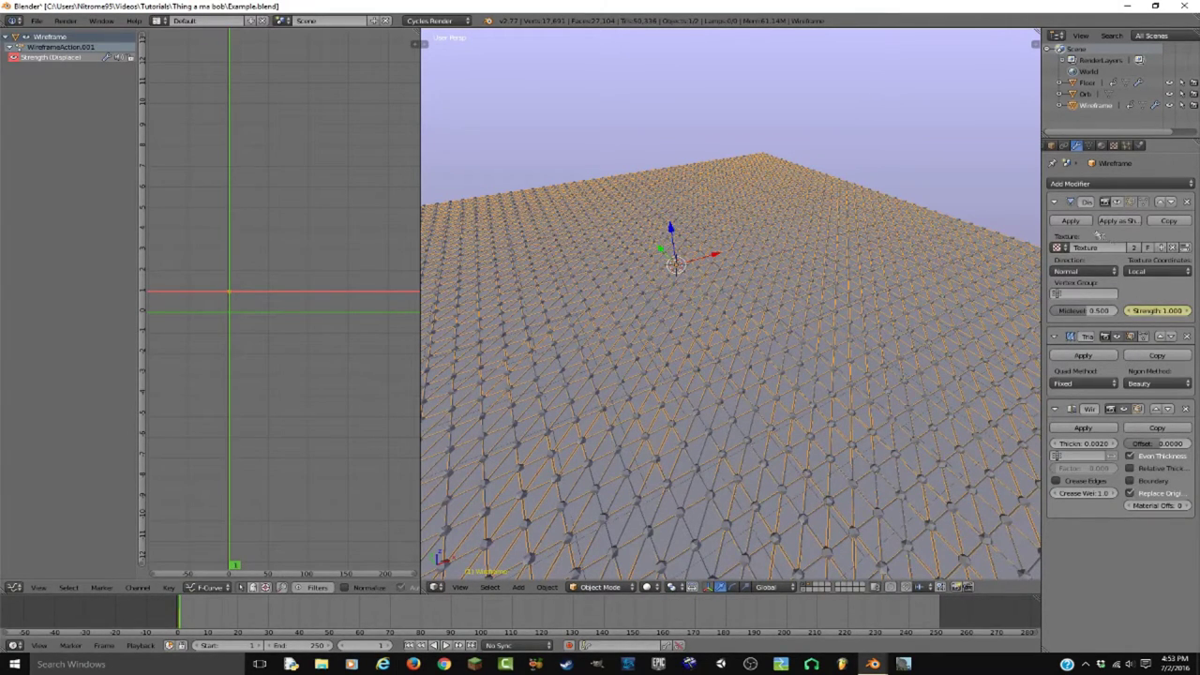
# Bake the sound of Audio.mp3 to the wireframe's Displace strength F-curve and play the animation to check the result
pyautogui.click(169, 587)
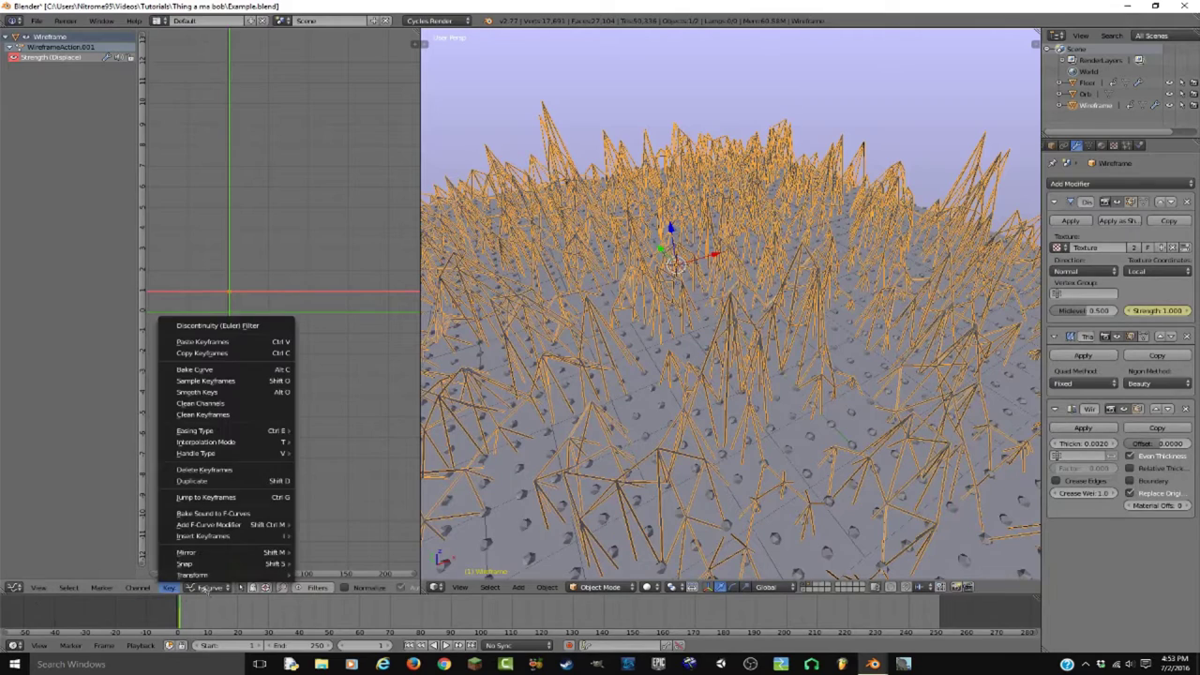
pyautogui.click(256, 518)
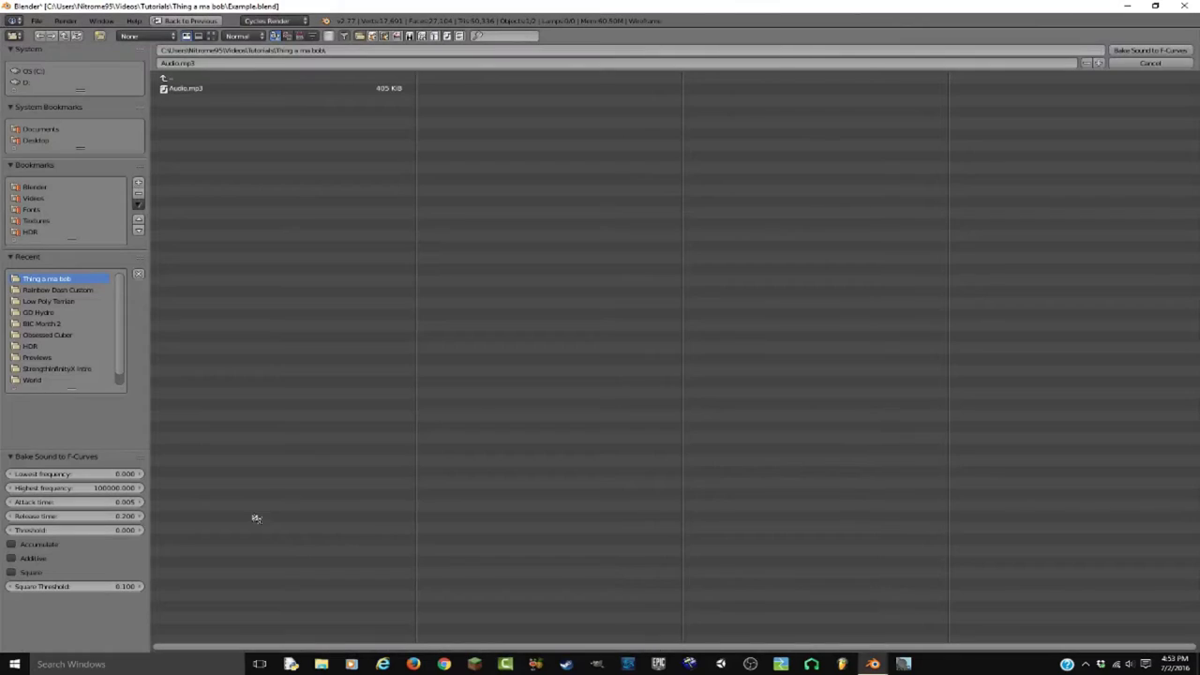
pyautogui.doubleClick(192, 88)
pyautogui.scroll(-2, 223, 362)
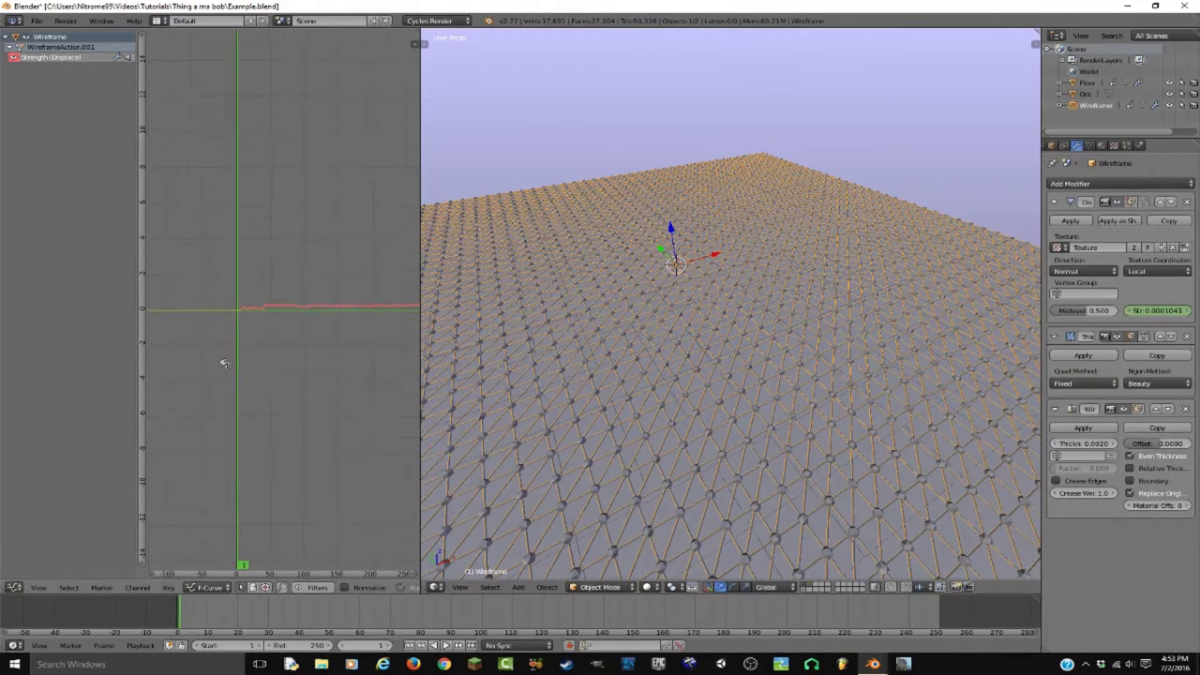
pyautogui.scroll(1, 250, 353)
pyautogui.moveTo(250, 353); pyautogui.dragTo(229, 345, button='middle')
pyautogui.hotkey('alt', 'a')
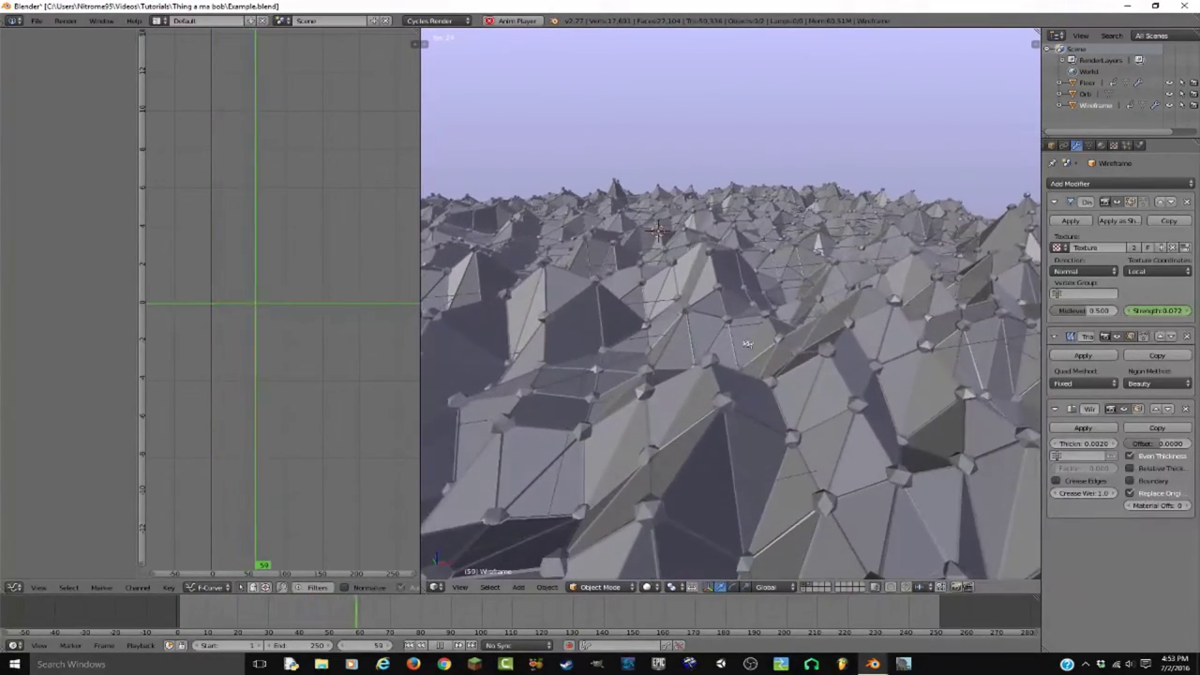
pyautogui.hotkey('alt', 'a')
pyautogui.moveTo(747, 345); pyautogui.dragTo(790, 387, button='middle')
pyautogui.scroll(-3, 707, 338)
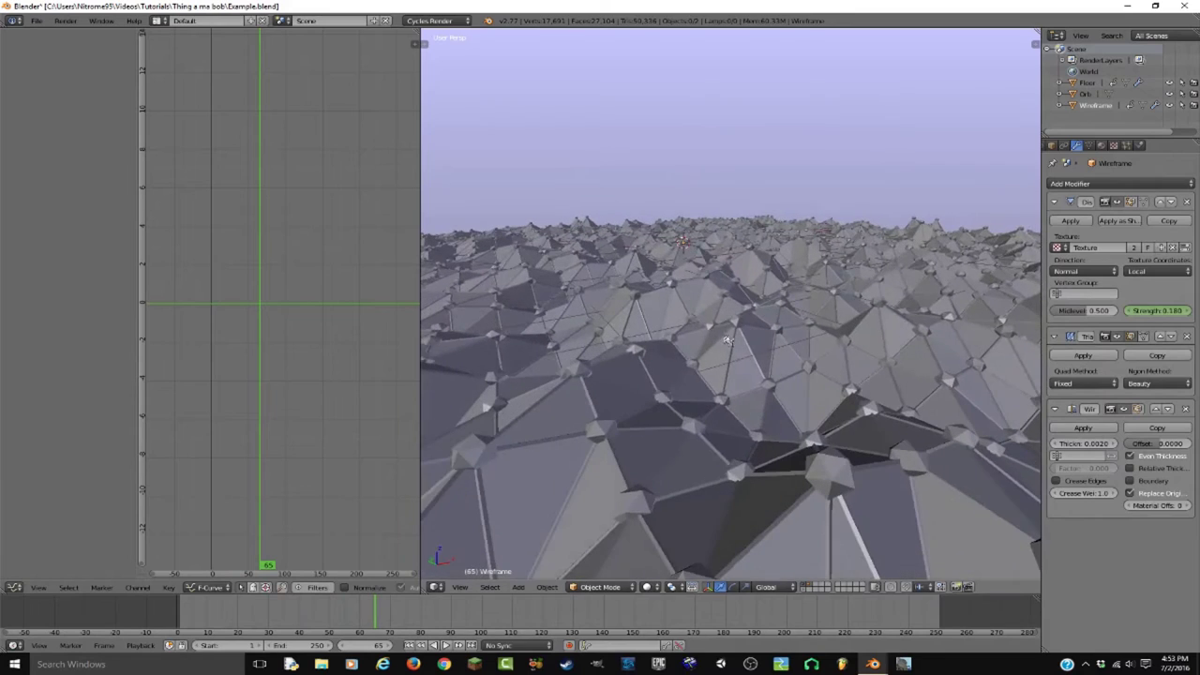
pyautogui.hotkey('shift', 'Left')
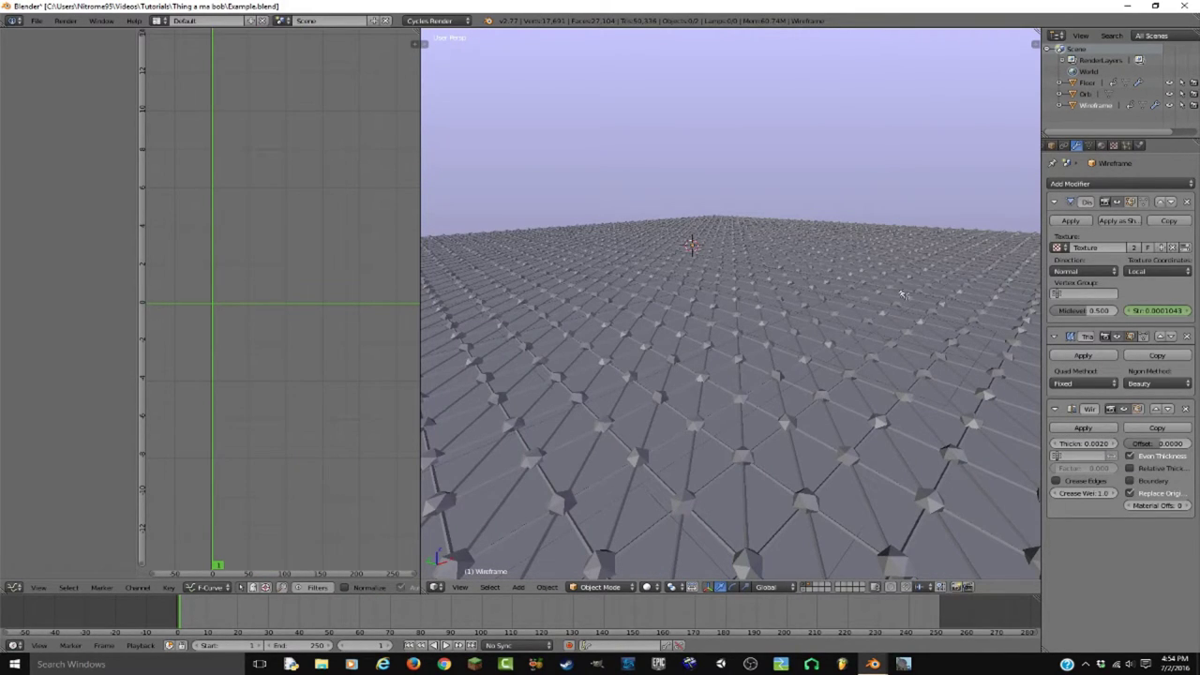
# Add an Arrows Empty at the scene's center and raise it along Z above the floor
pyautogui.hotkey('shift', 'a')
pyautogui.press('Escape')
pyautogui.press('1')
pyautogui.hotkey('shift', 'a')
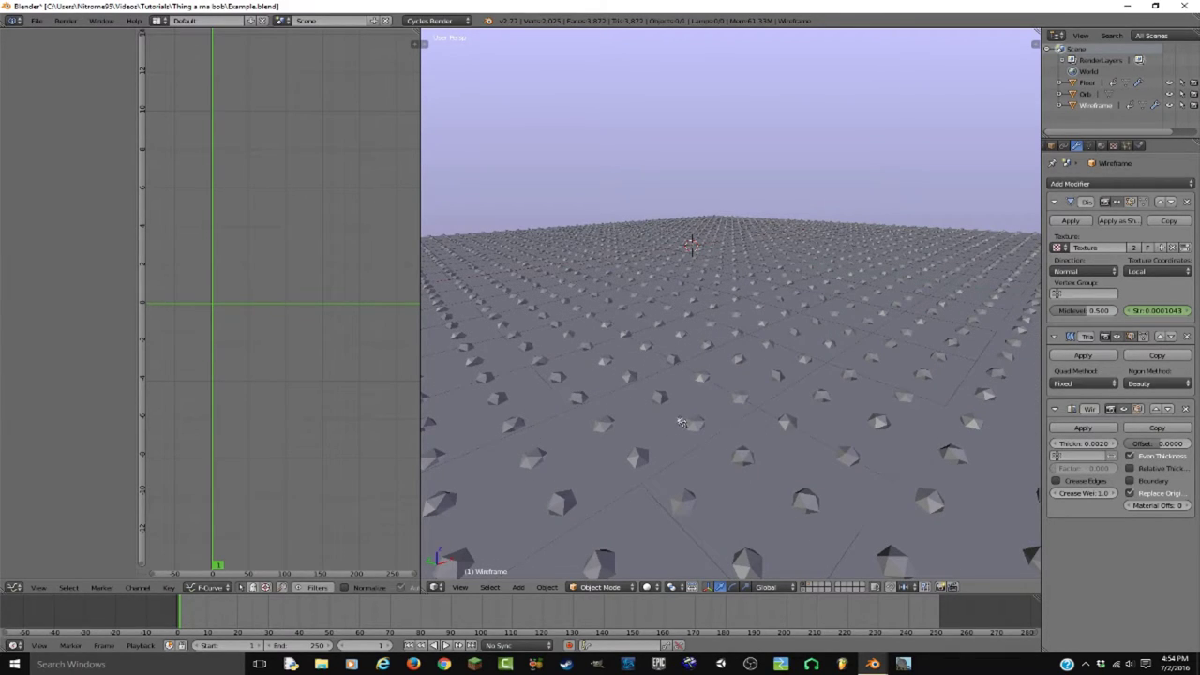
pyautogui.hotkey('shift', 'a')
pyautogui.moveTo(668, 501)
pyautogui.click(729, 516)
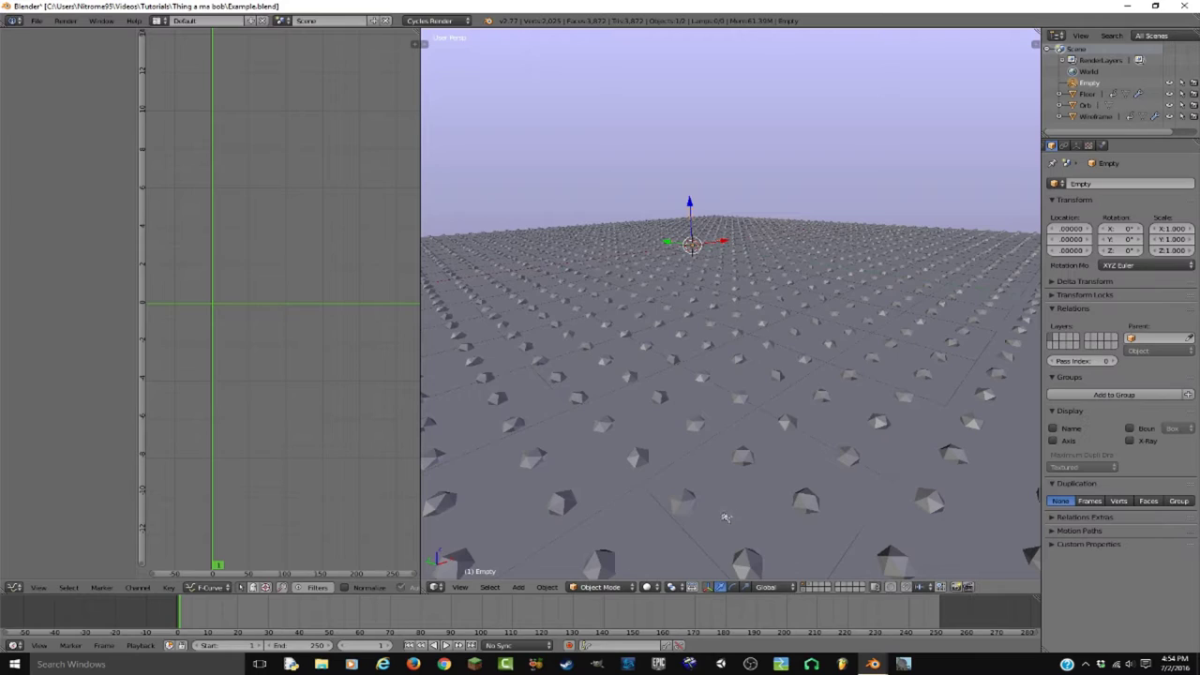
pyautogui.moveTo(691, 211); pyautogui.dragTo(713, 82)
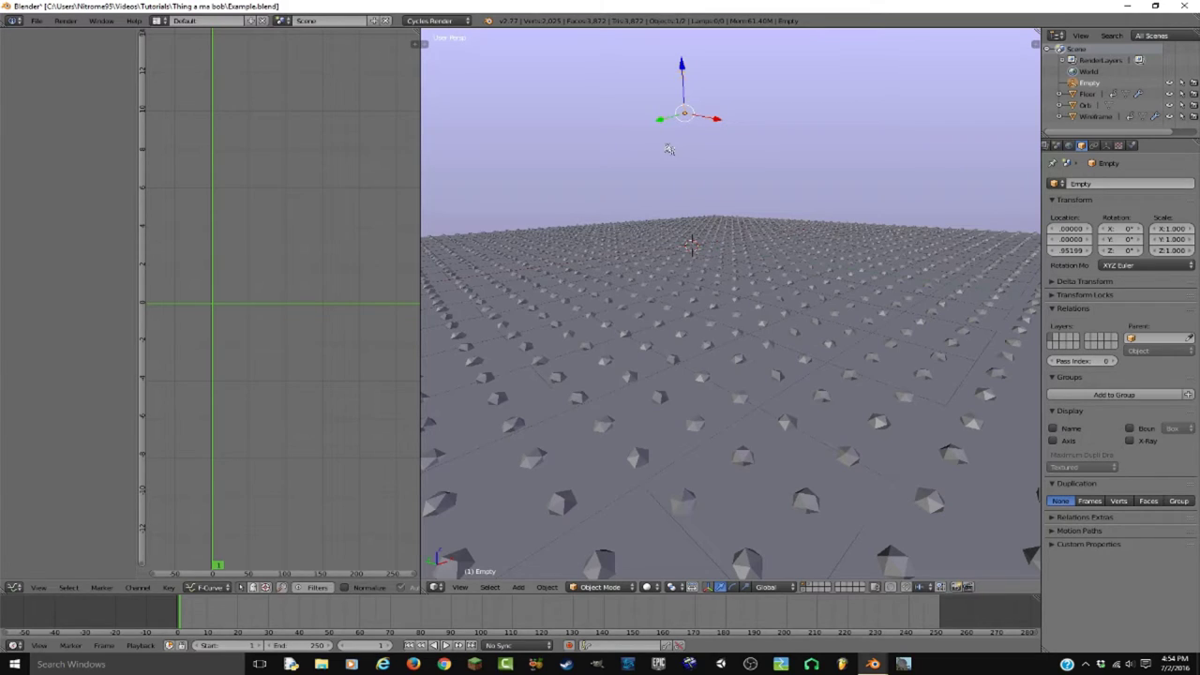
# Set the floor's Displace texture coordinates to Object, with the Empty as the reference object
pyautogui.rightClick(703, 330)
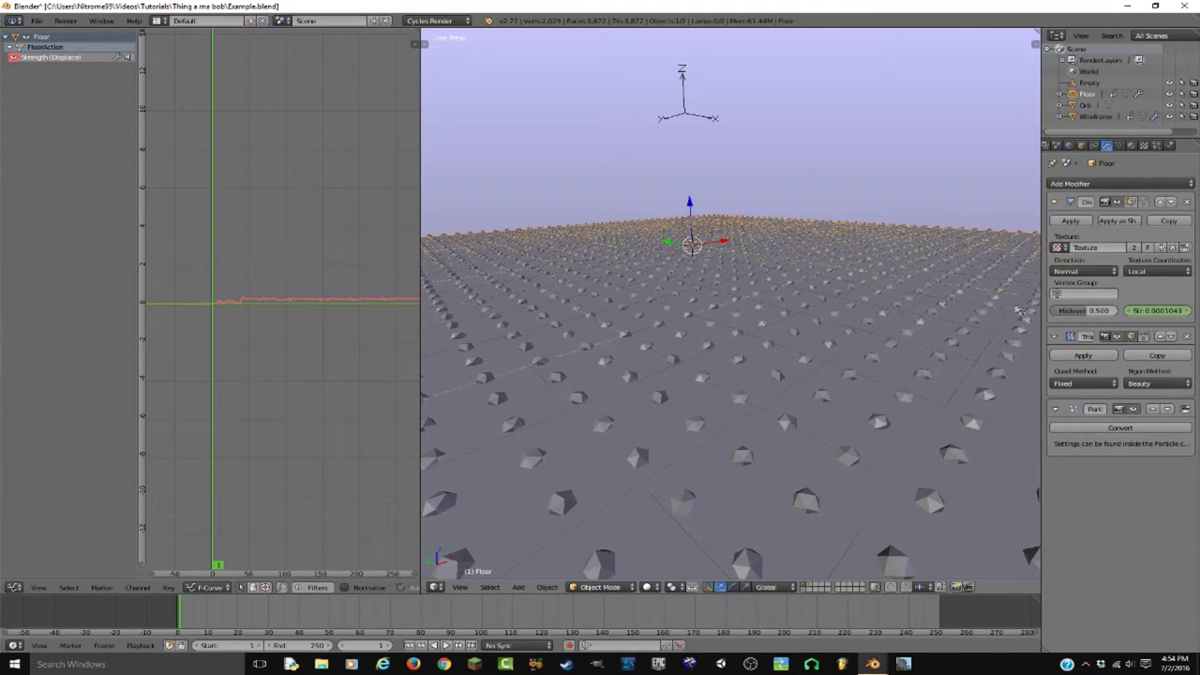
pyautogui.click(1158, 271)
pyautogui.click(1116, 234)
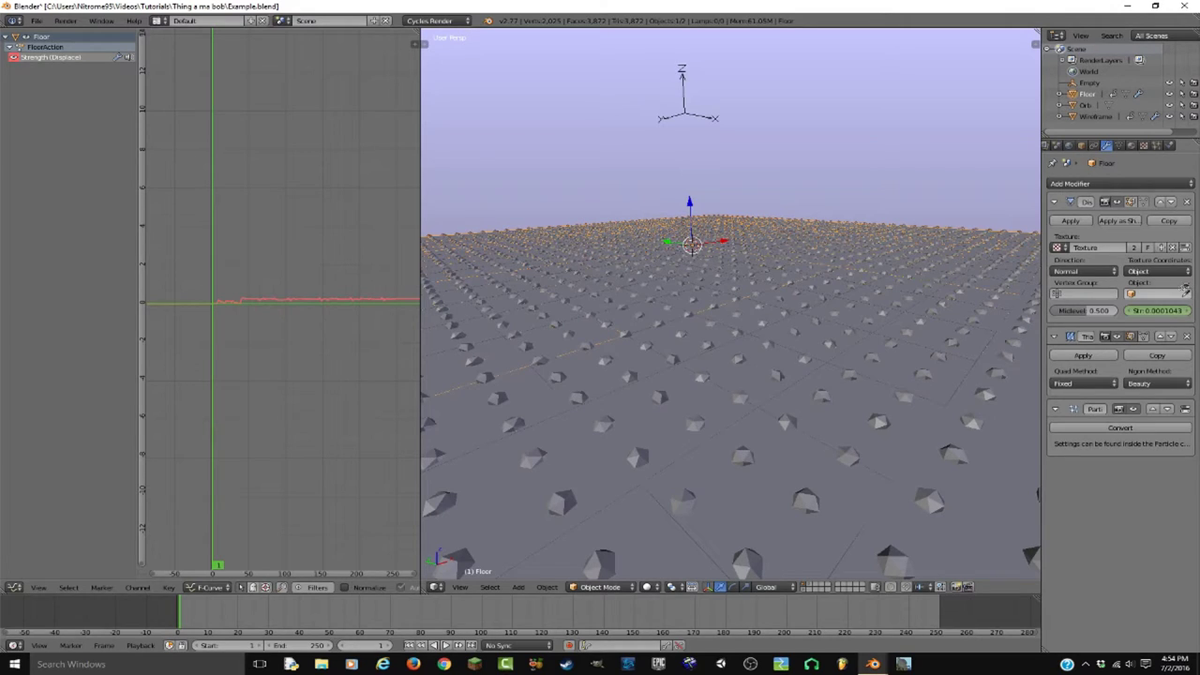
pyautogui.click(1158, 293)
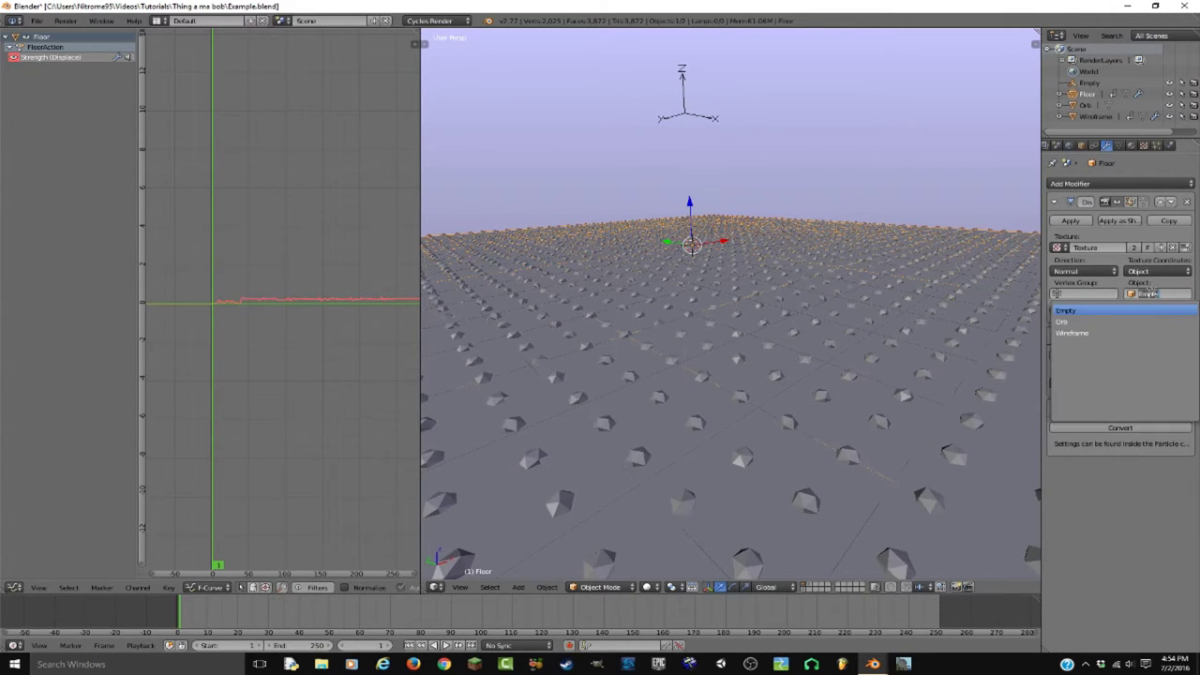
pyautogui.click(1073, 310)
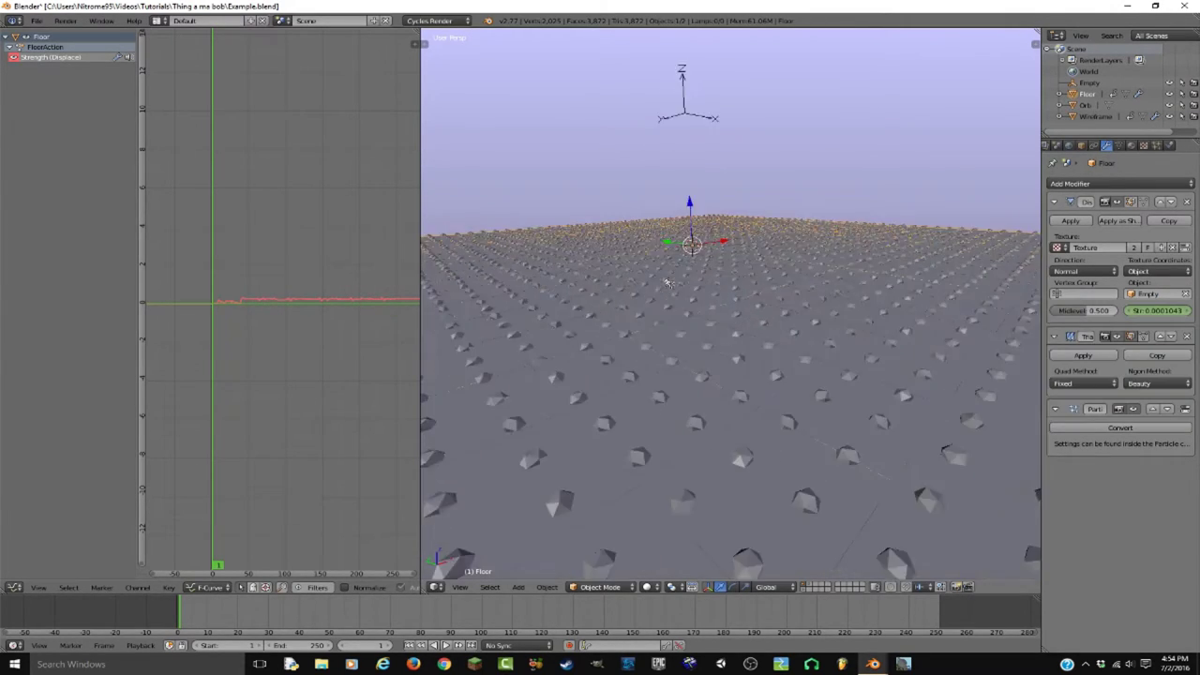
pyautogui.scroll(-6, 666, 278)
pyautogui.scroll(7, 684, 272)
# Isolate the wireframe copy's layer and set its Displace texture coordinates to Object, with Orb as the reference object
pyautogui.hotkey('shift', '2')
pyautogui.rightClick(748, 366)
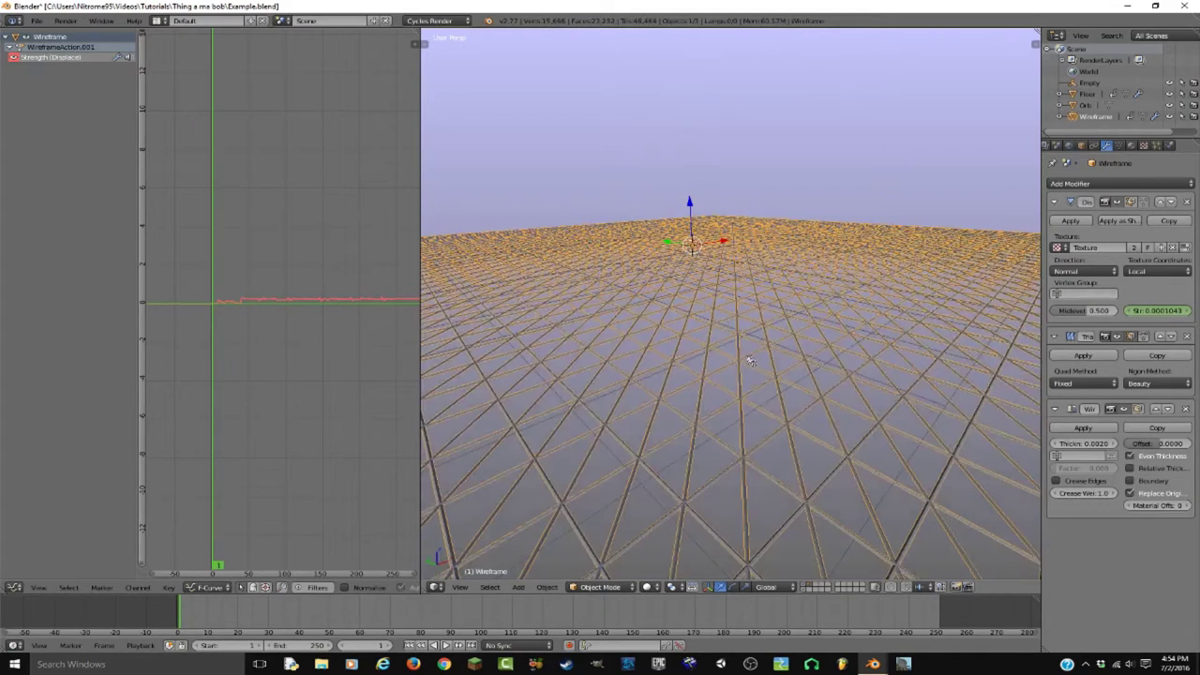
pyautogui.click(1162, 274)
pyautogui.click(1137, 247)
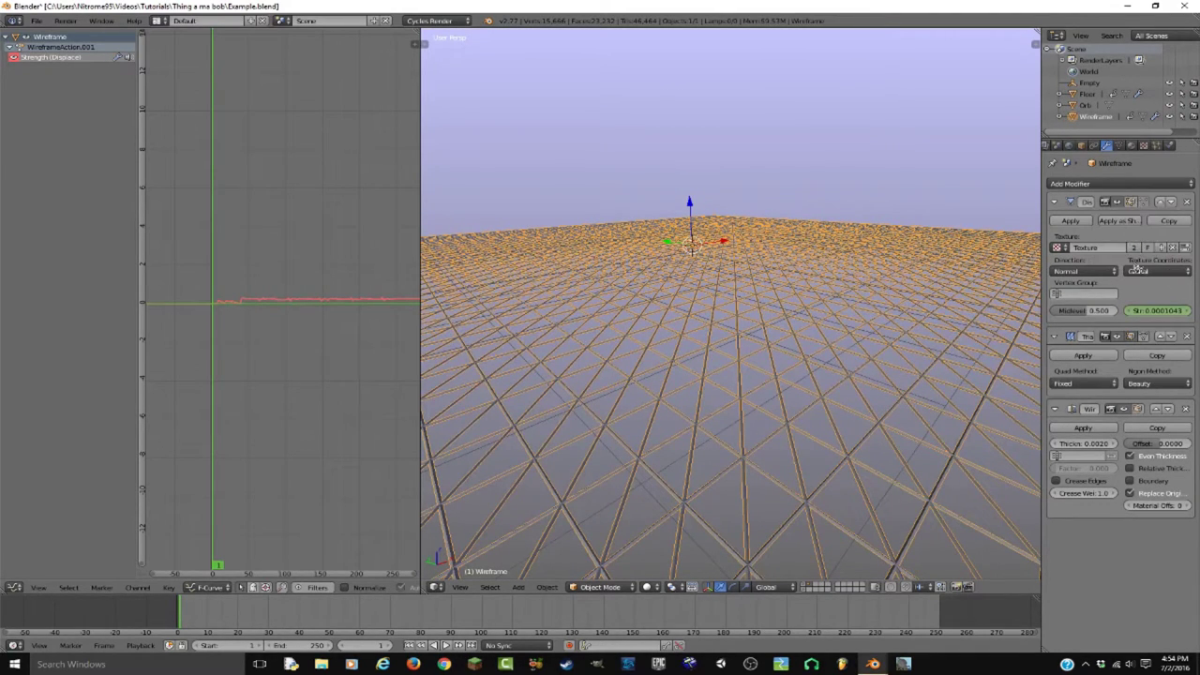
pyautogui.click(1142, 274)
pyautogui.click(1131, 235)
pyautogui.click(1149, 294)
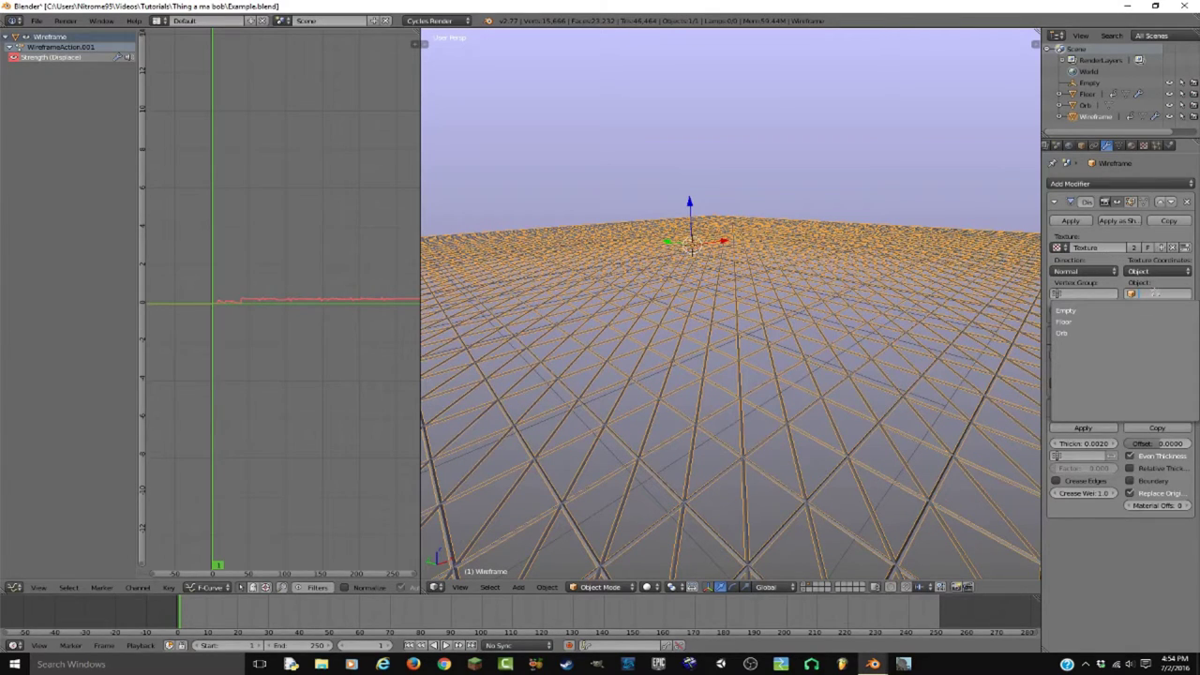
pyautogui.click(1126, 332)
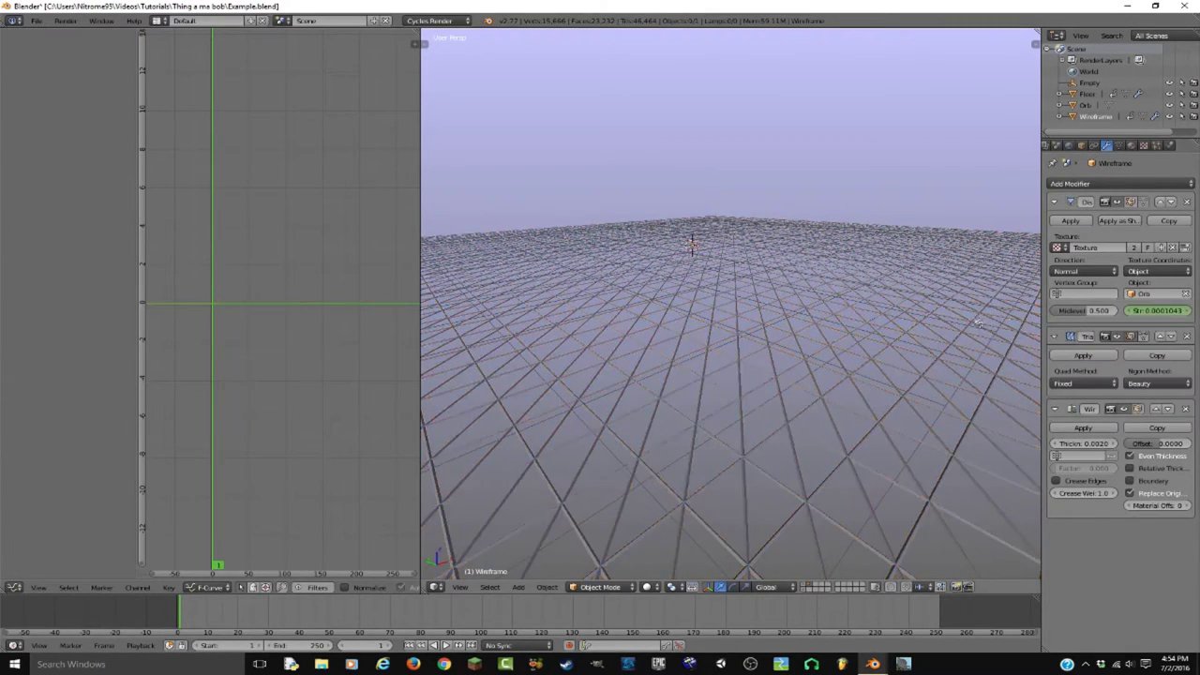
# Insert a location keyframe for the Empty at frame 1
pyautogui.scroll(-5, 754, 260)
pyautogui.rightClick(712, 213)
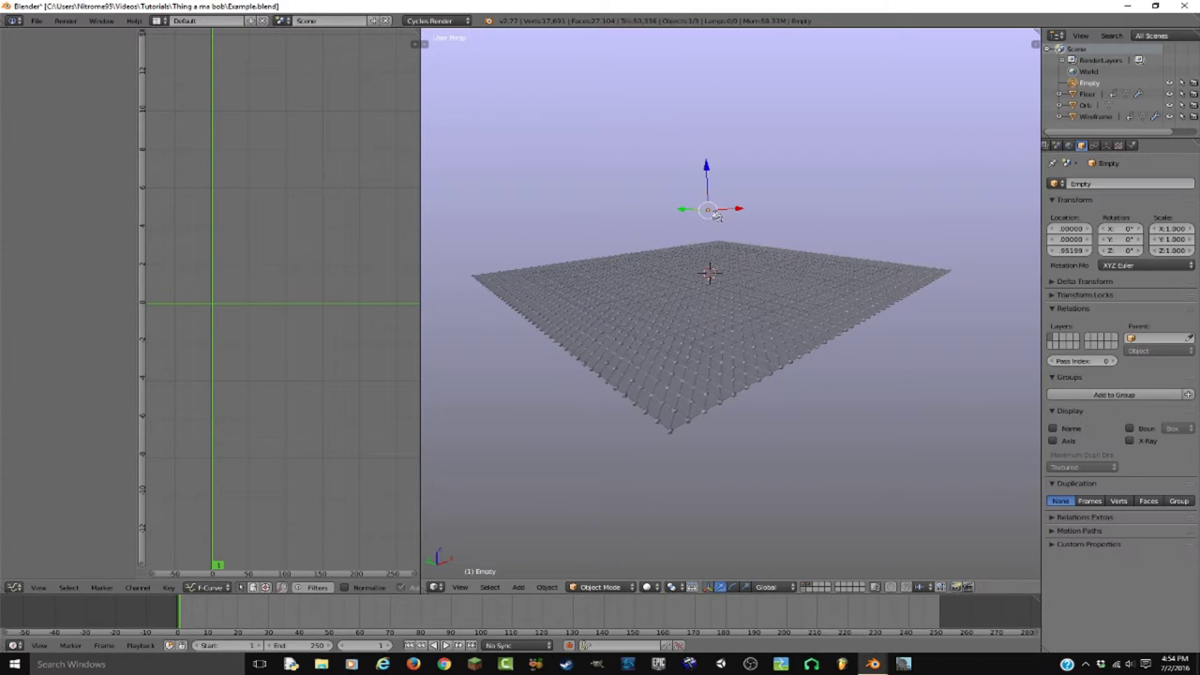
pyautogui.press('i')
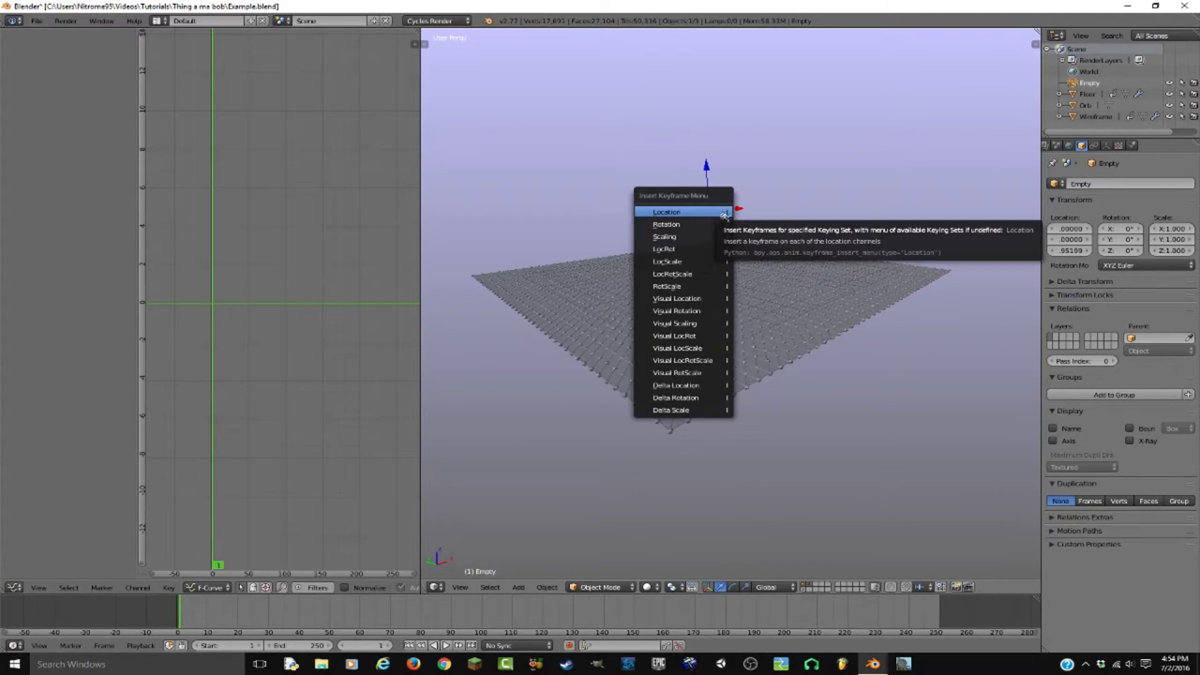
pyautogui.moveTo(716, 215); pyautogui.dragTo(760, 244, button='middle')
pyautogui.scroll(3, 761, 244)
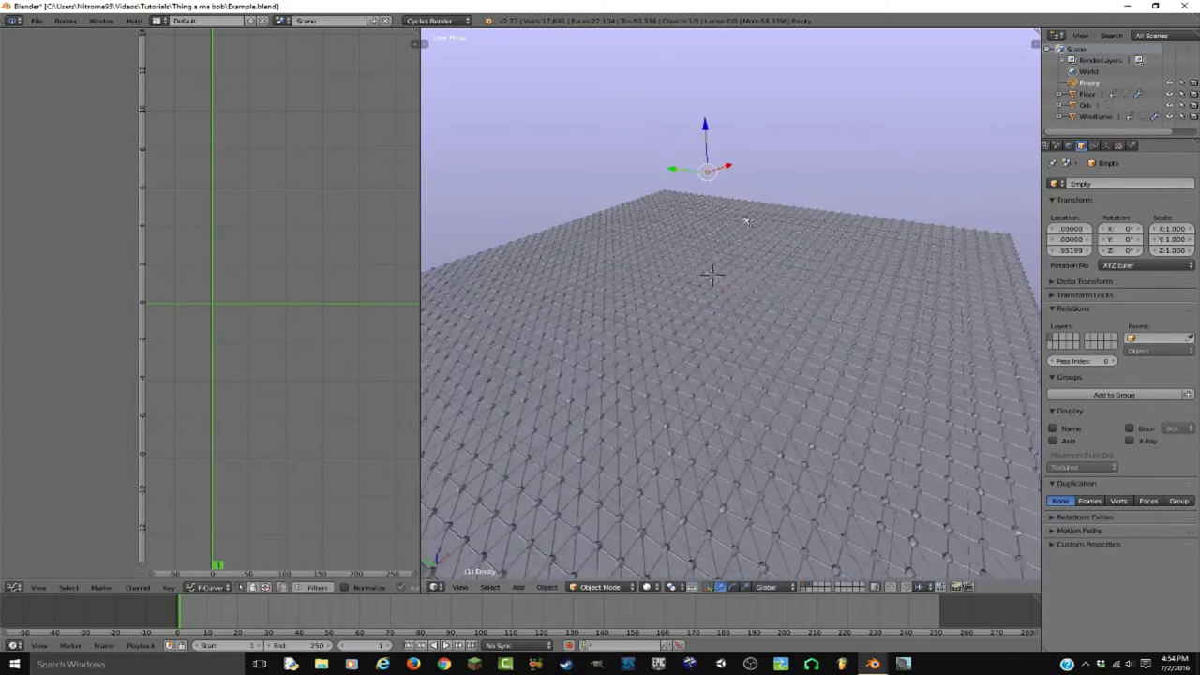
pyautogui.press('i')
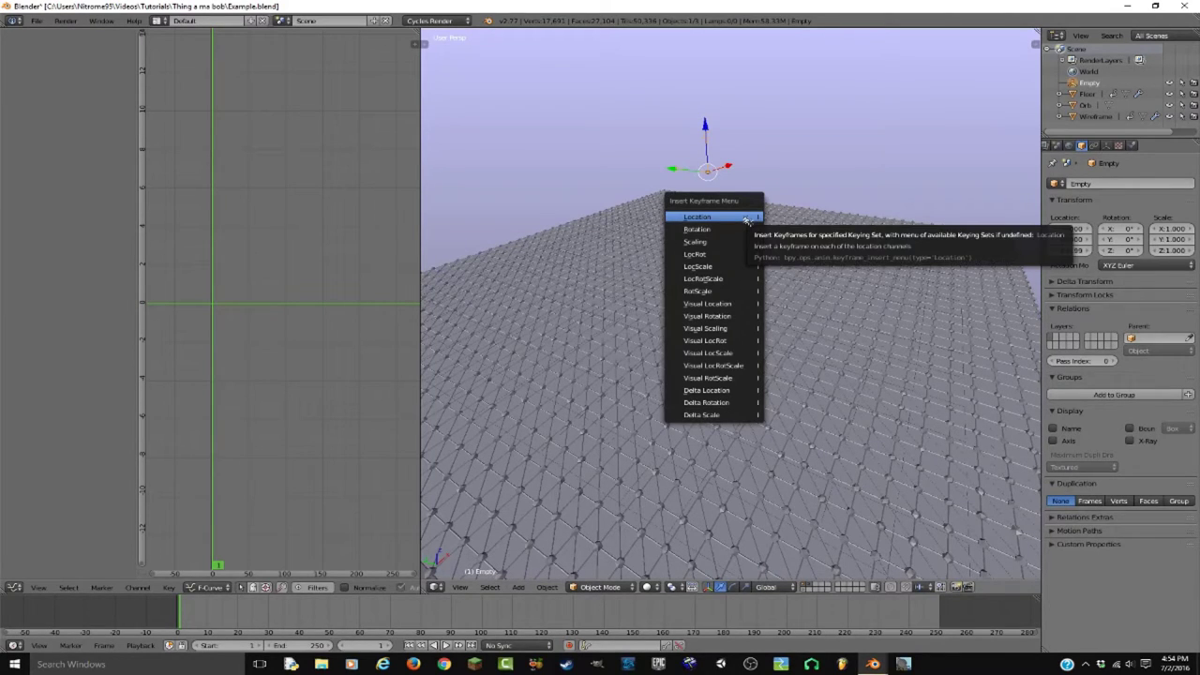
pyautogui.click(712, 218)
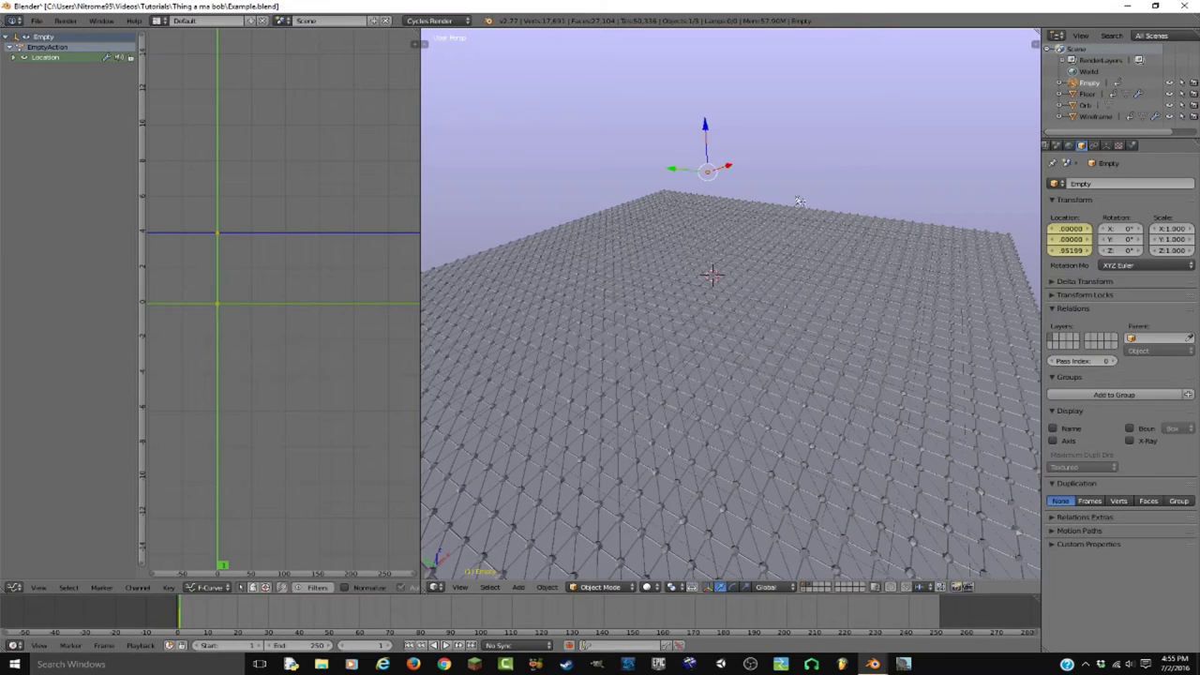
# At frame 250, move the Empty 2.5 units along X and insert a location keyframe
pyautogui.moveTo(737, 179); pyautogui.dragTo(663, 316, button='middle')
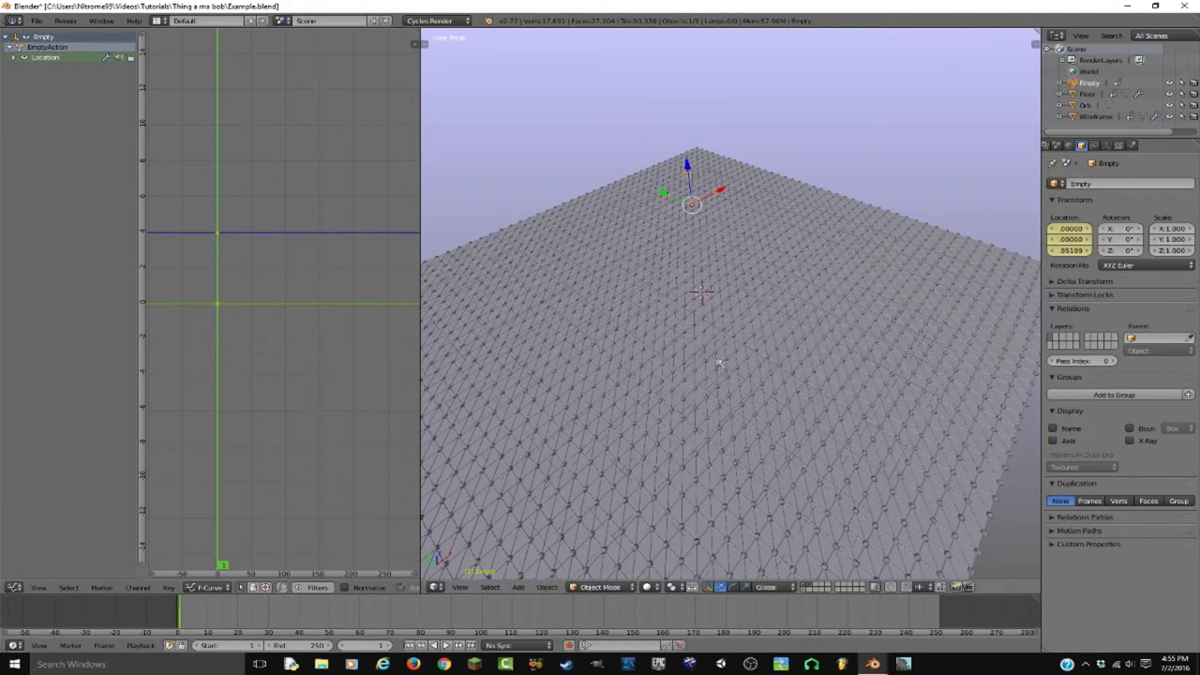
pyautogui.click(942, 627)
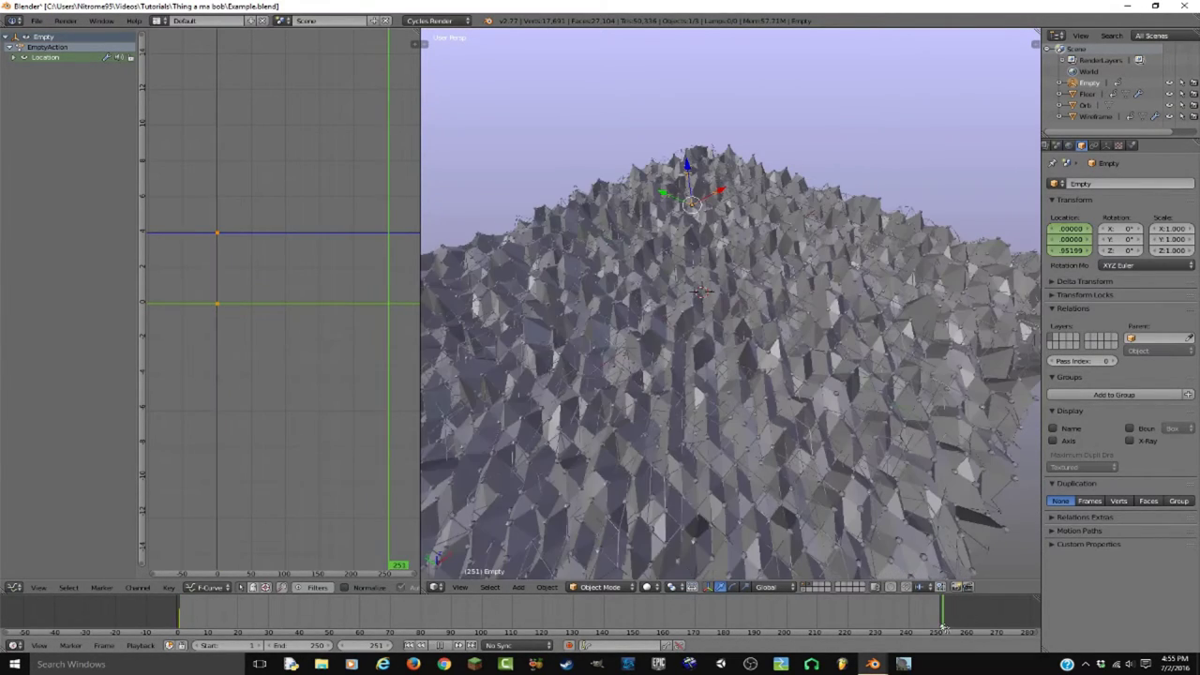
pyautogui.moveTo(943, 628); pyautogui.dragTo(936, 628)
pyautogui.scroll(3, 735, 326)
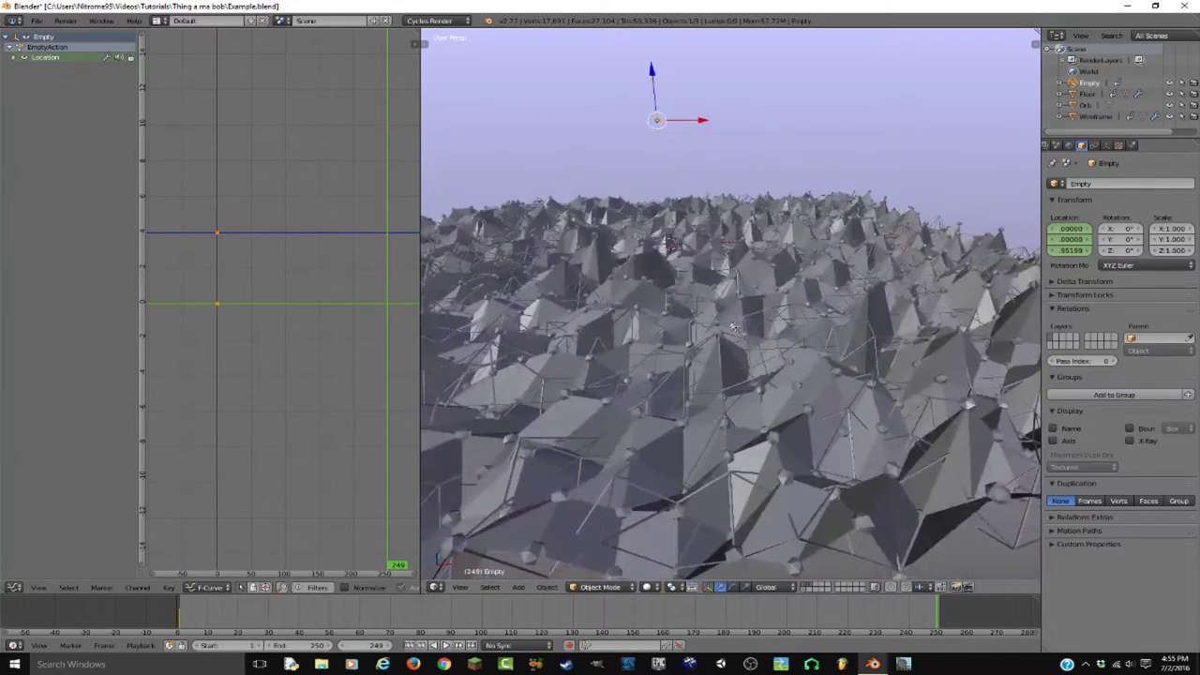
pyautogui.press('Right')
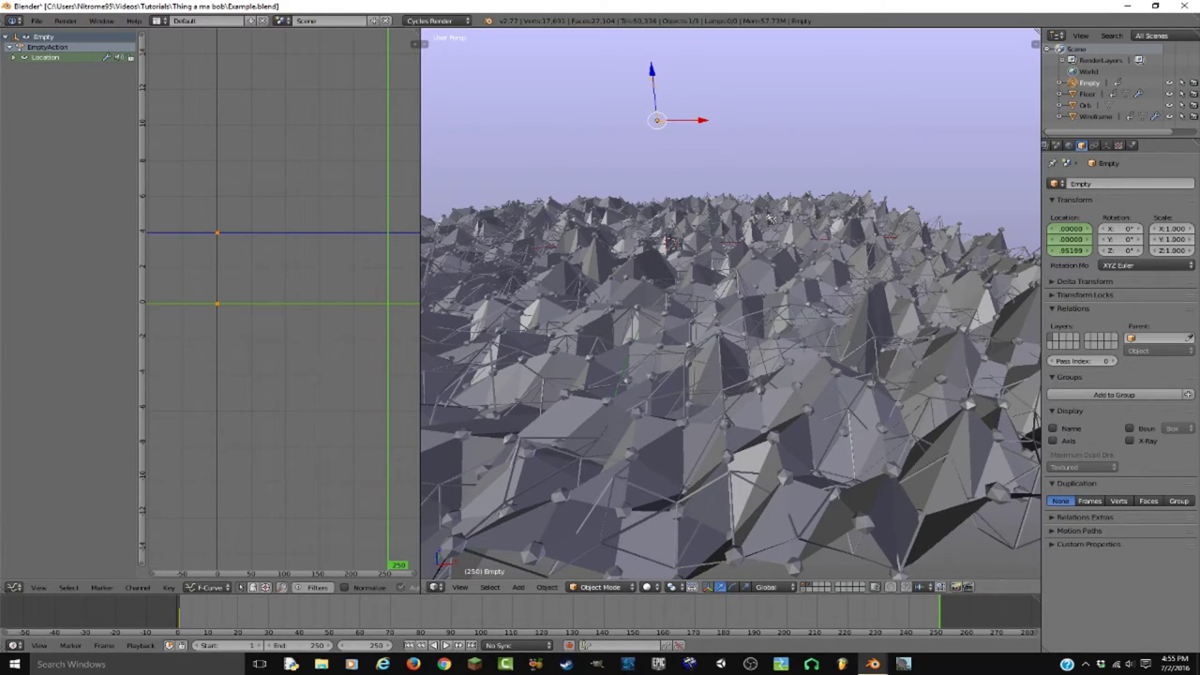
pyautogui.press('g')
pyautogui.press('x')
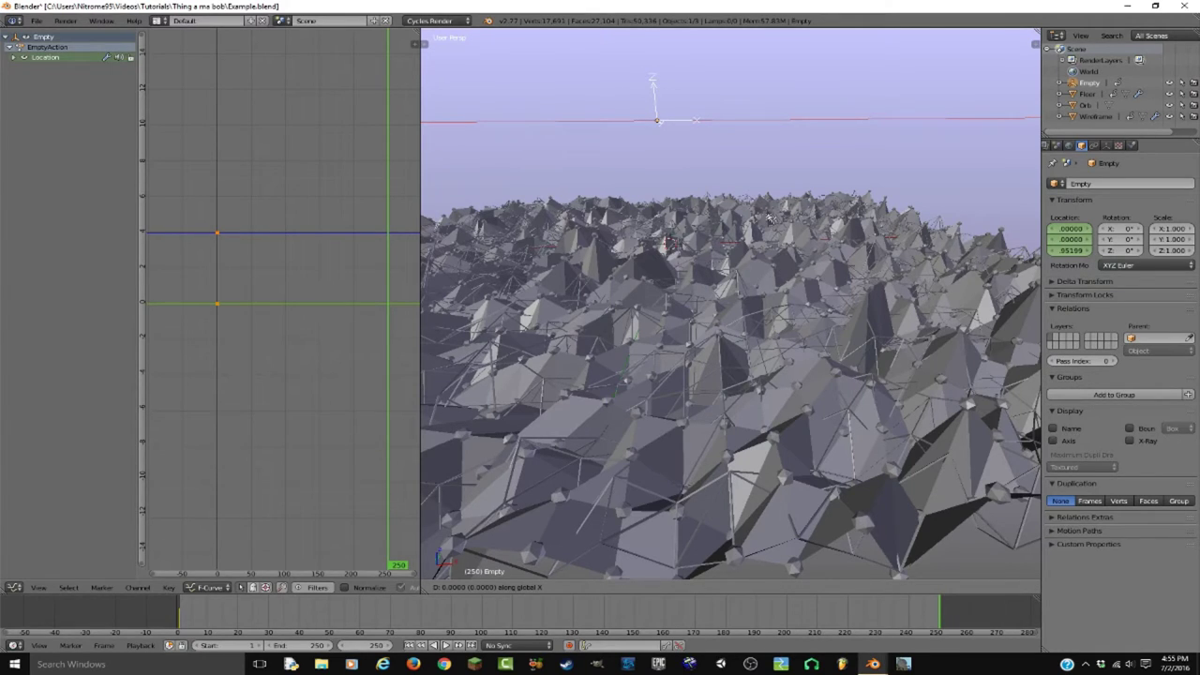
pyautogui.write('2.5')
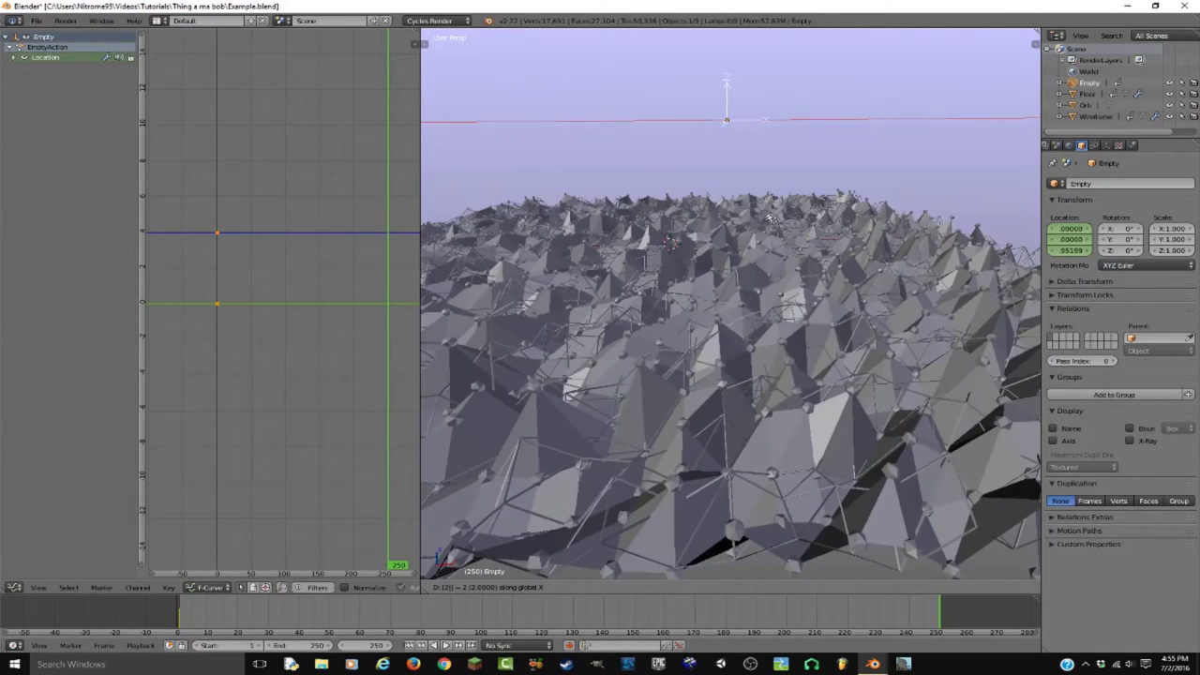
pyautogui.press('Return')
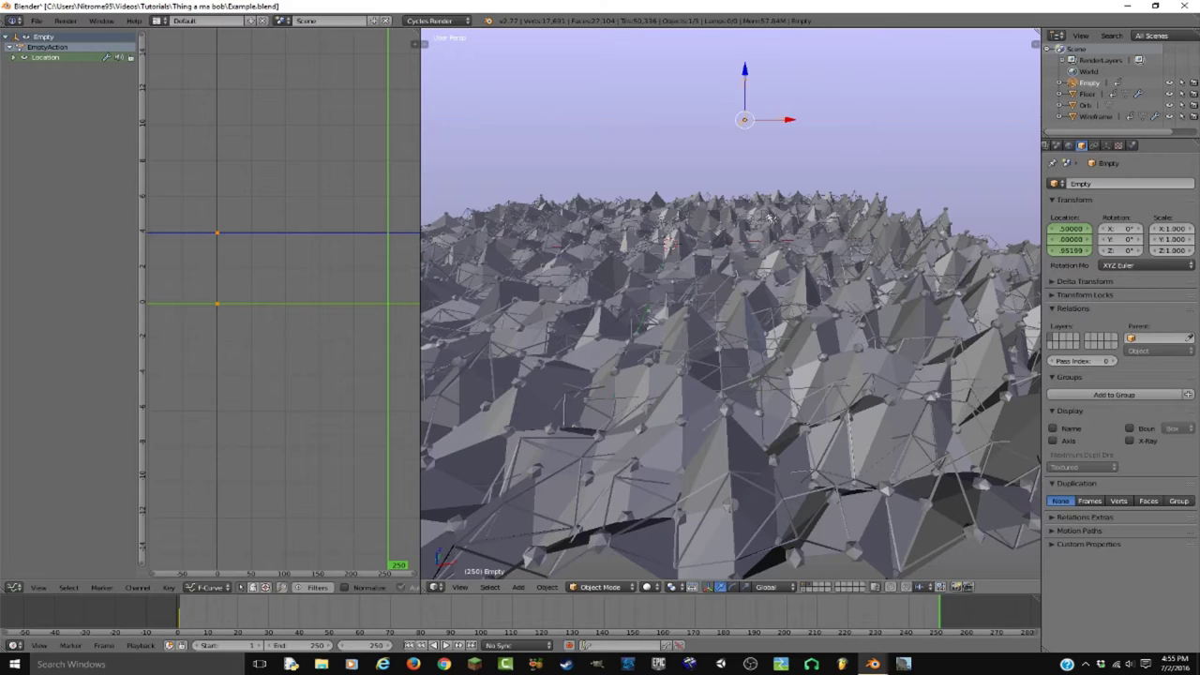
pyautogui.press('i')
pyautogui.press('i')
pyautogui.click(751, 350)
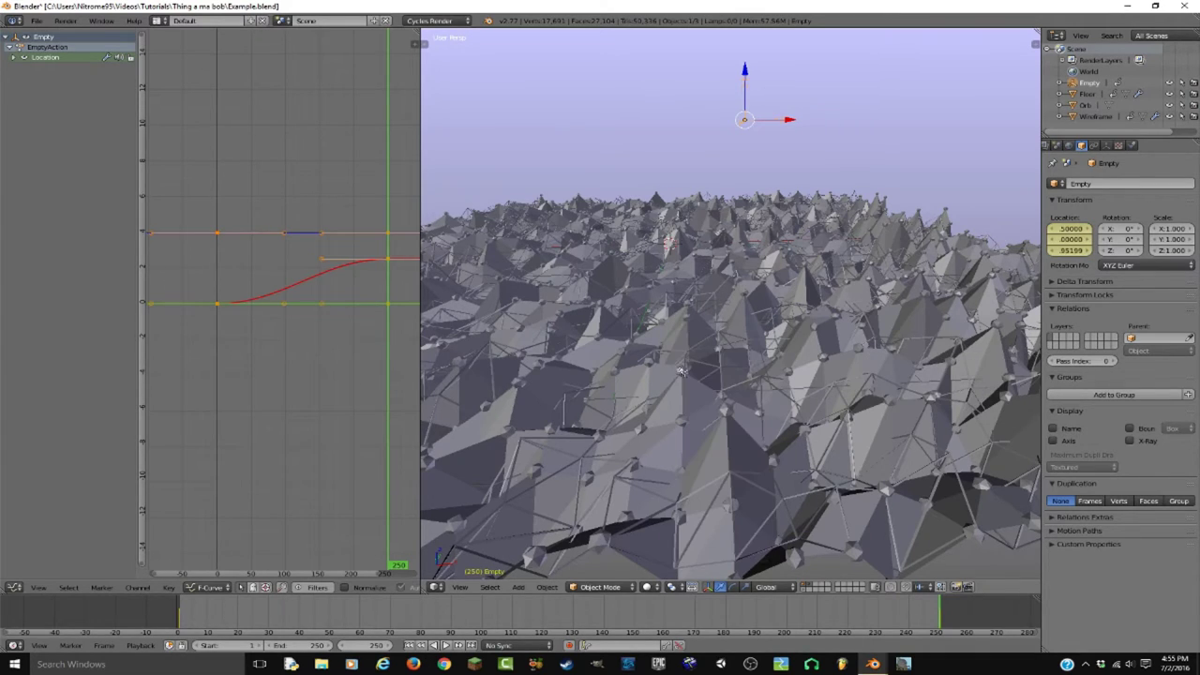
# Set the interpolation of the Empty's location keyframes to Linear
pyautogui.moveTo(681, 372); pyautogui.dragTo(707, 389, button='middle')
pyautogui.moveTo(404, 317); pyautogui.dragTo(386, 342, button='middle')
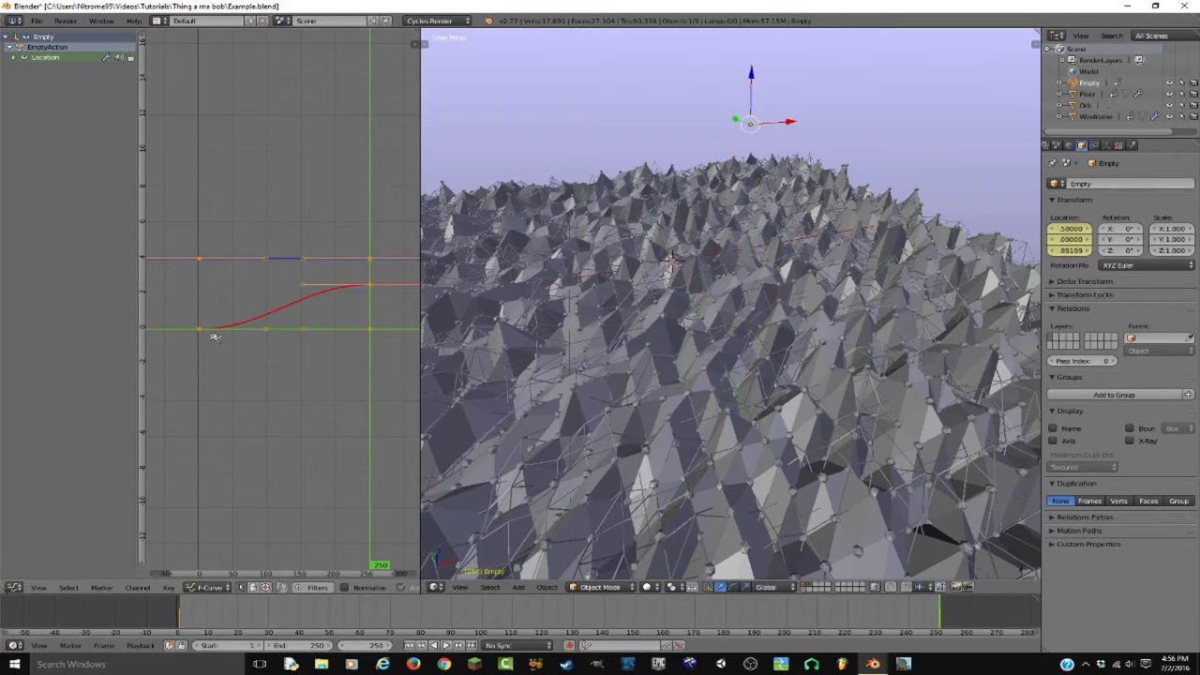
pyautogui.press('t')
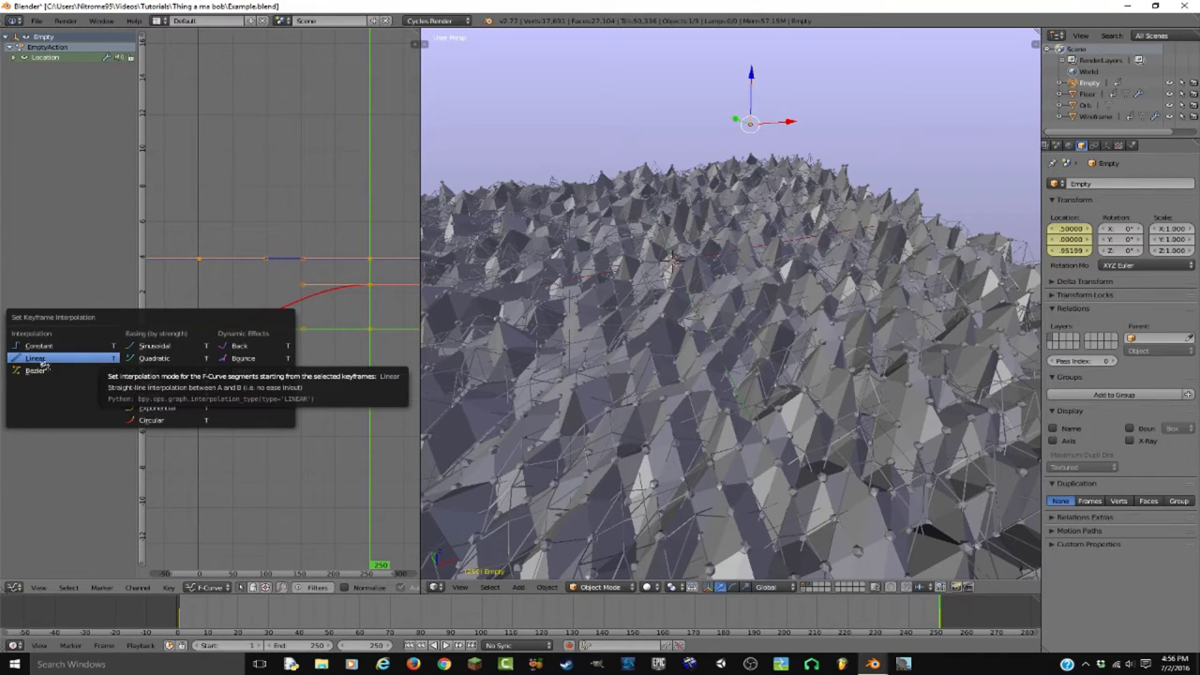
pyautogui.click(26, 361)
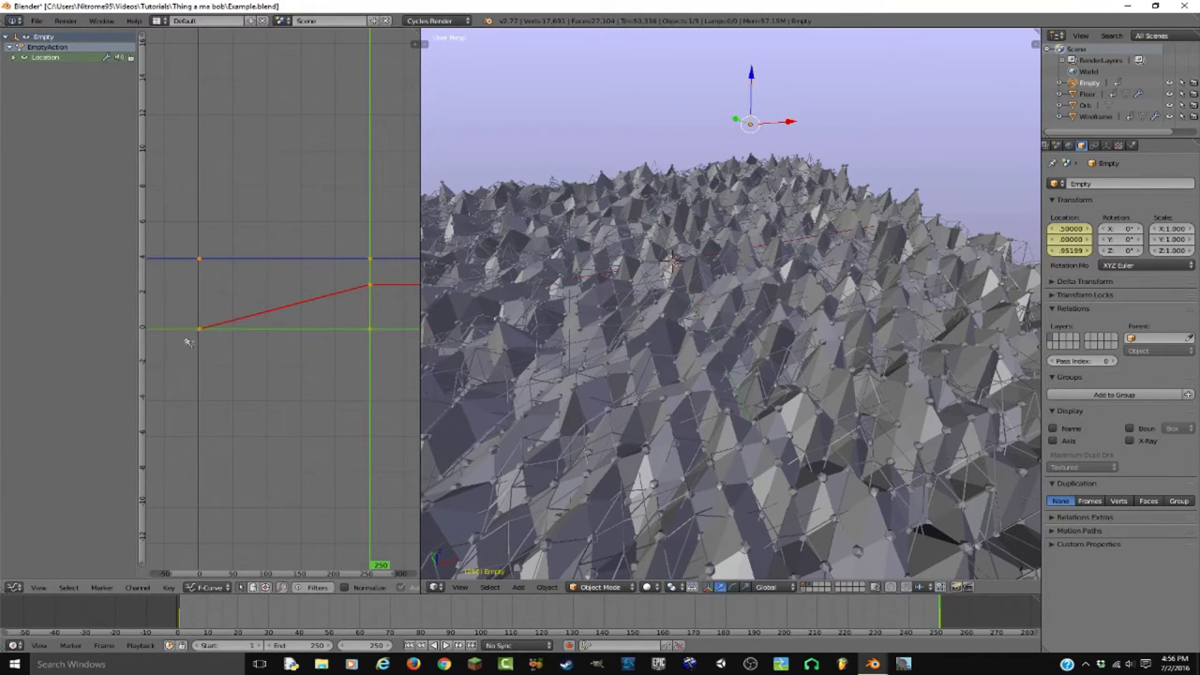
# Change the wireframe copy's Displace texture coordinate object to the Empty and deselect everything
pyautogui.rightClick(587, 453)
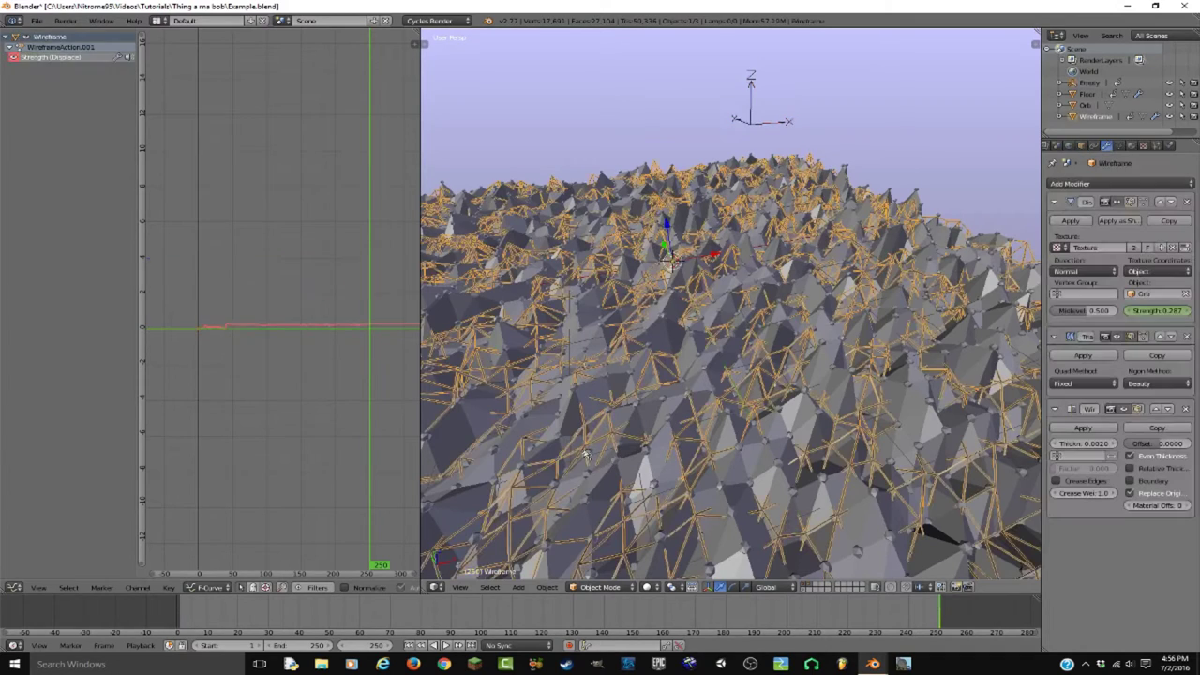
pyautogui.click(1166, 293)
pyautogui.click(1163, 311)
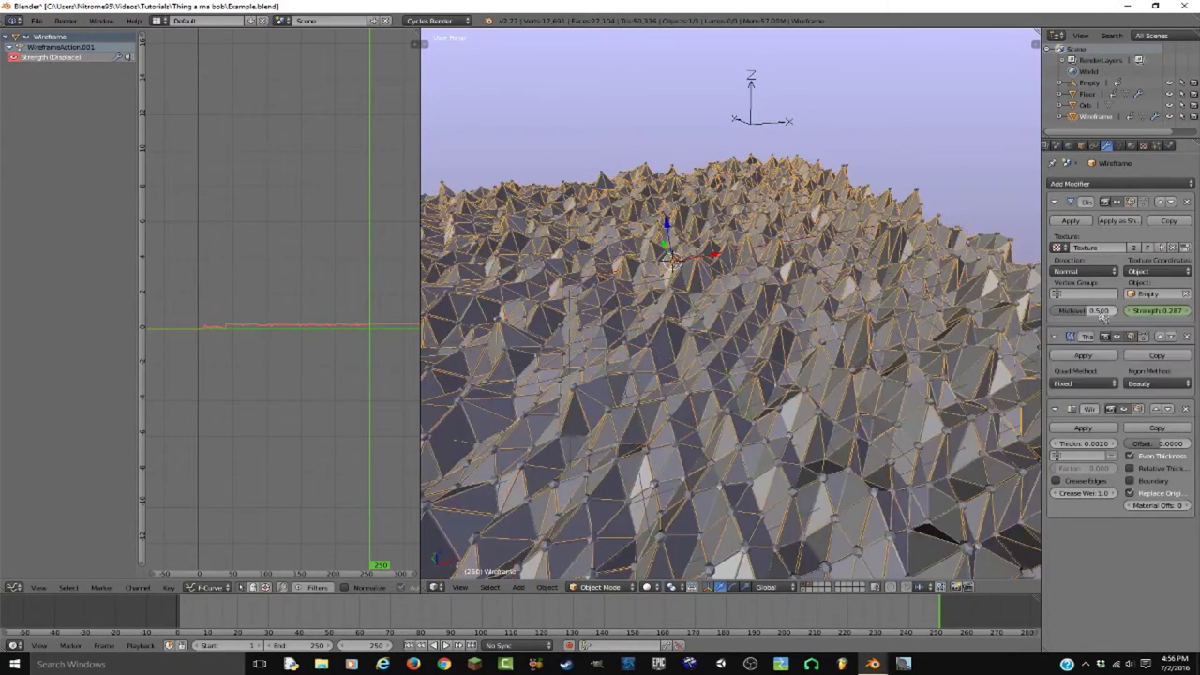
pyautogui.press('a')
# Play the animation from the first frame and inspect the moving floor from several angles
pyautogui.hotkey('shift', 'Left')
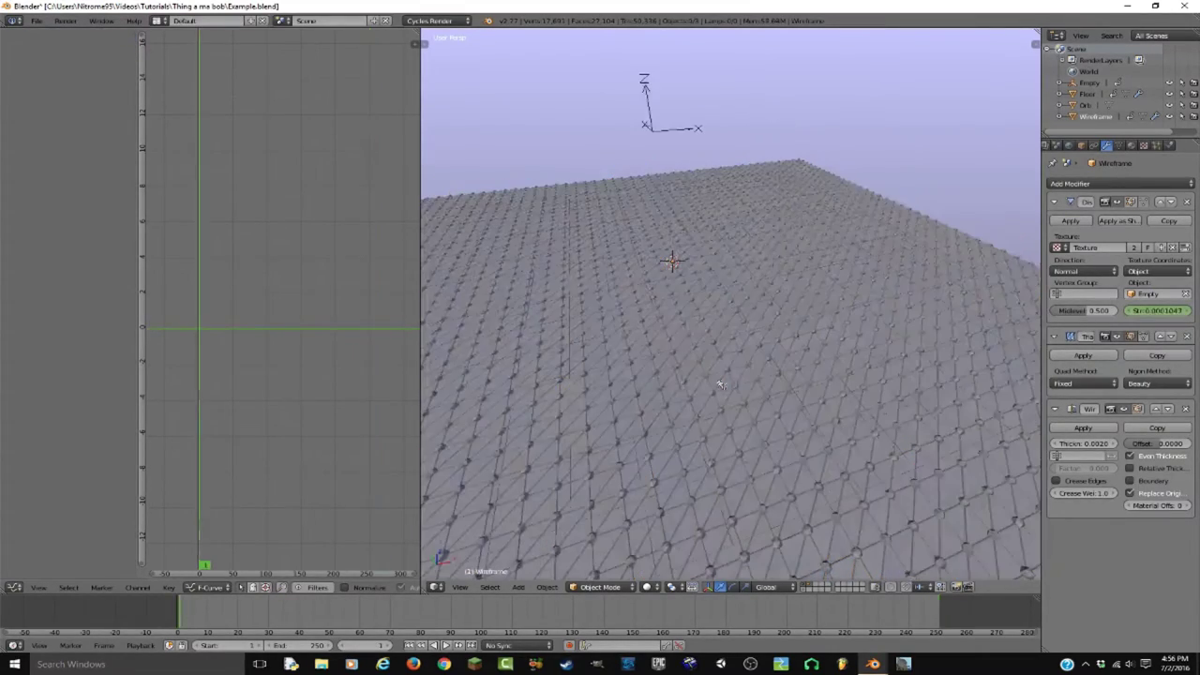
pyautogui.hotkey('alt', 'a')
pyautogui.moveTo(729, 382); pyautogui.dragTo(783, 371, button='middle')
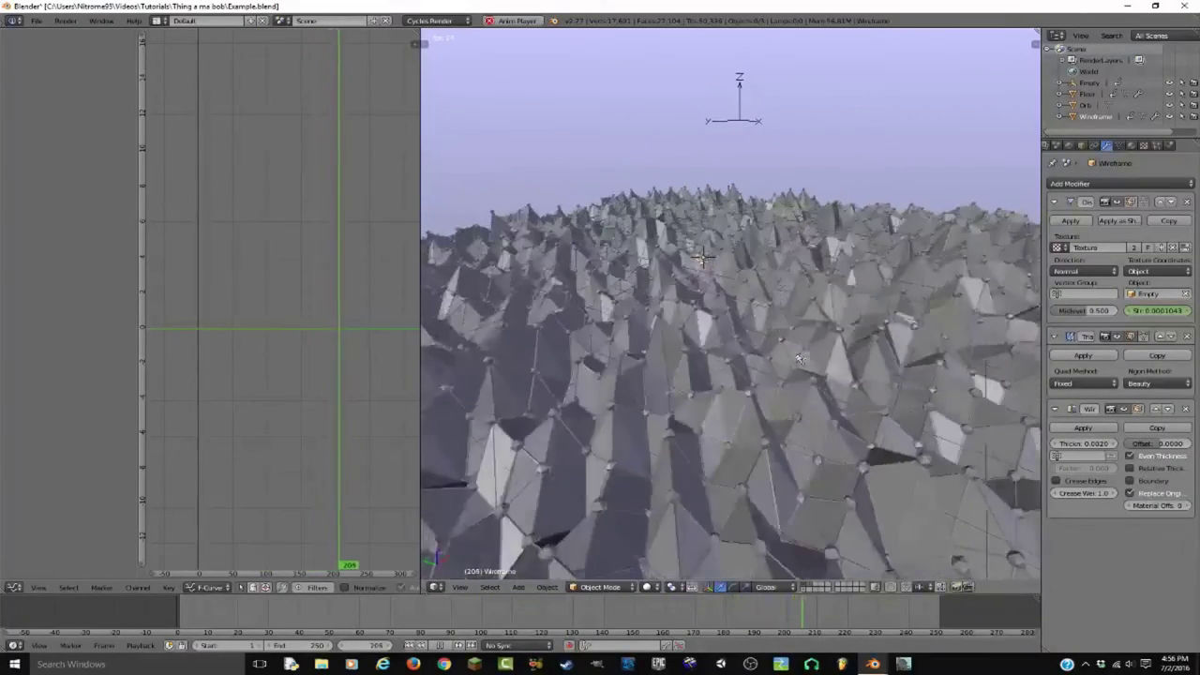
pyautogui.hotkey('alt', 'a')
pyautogui.moveTo(745, 401); pyautogui.dragTo(718, 400, button='middle')
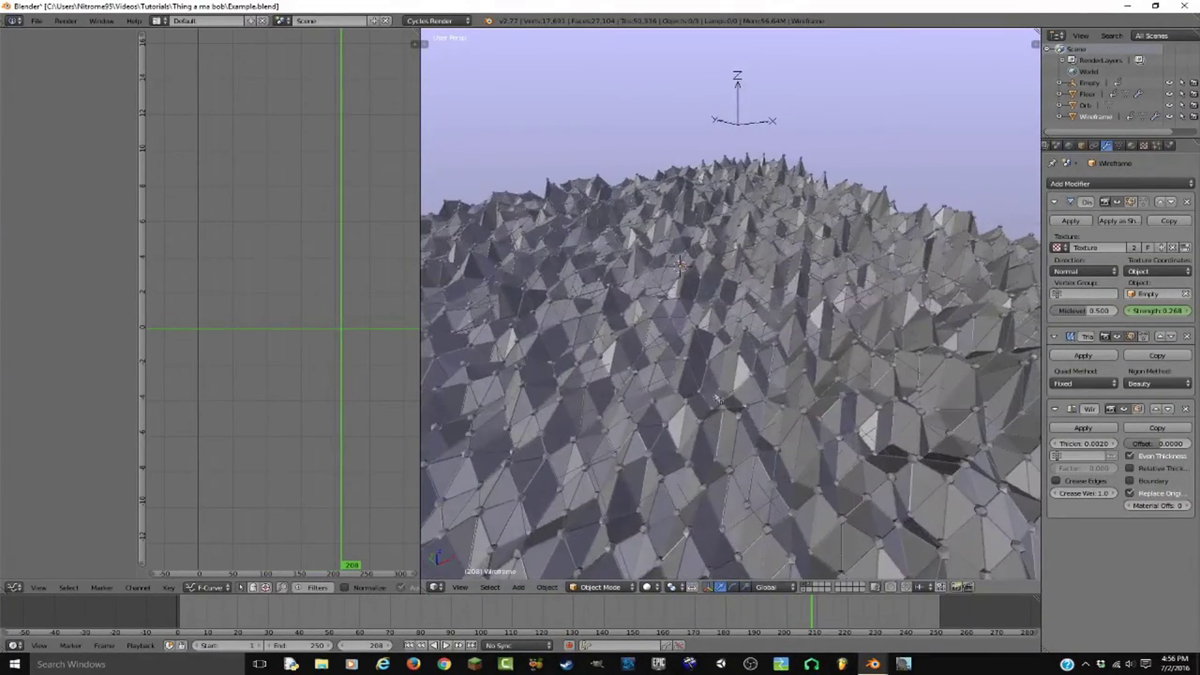
# Lower the end keyframe of the Empty's X location curve by 1 and play the animation from the start
pyautogui.rightClick(778, 137)
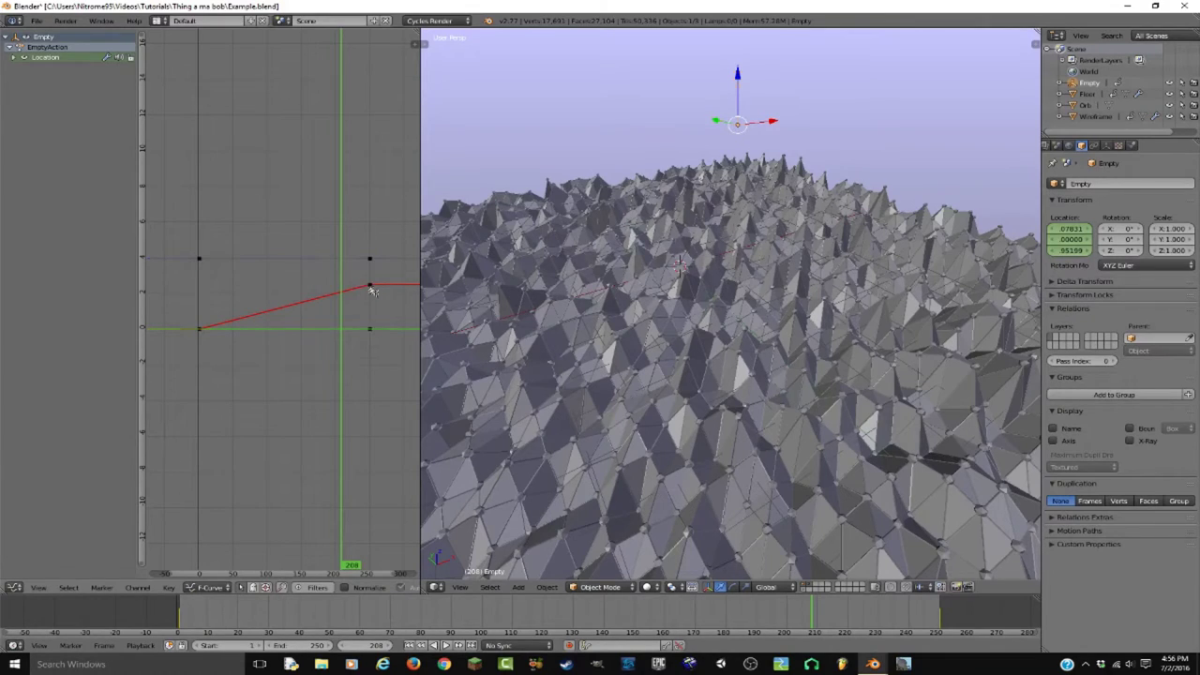
pyautogui.rightClick(370, 286)
pyautogui.press('g')
pyautogui.write('y')
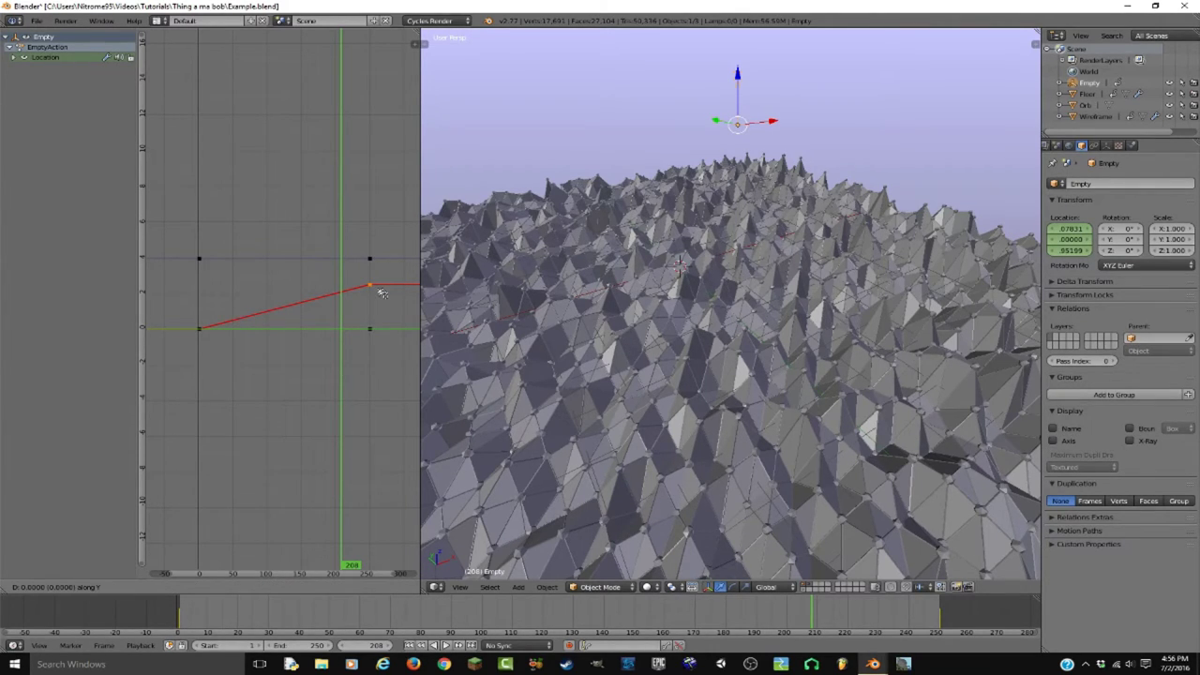
pyautogui.write('-1')
pyautogui.press('Return')
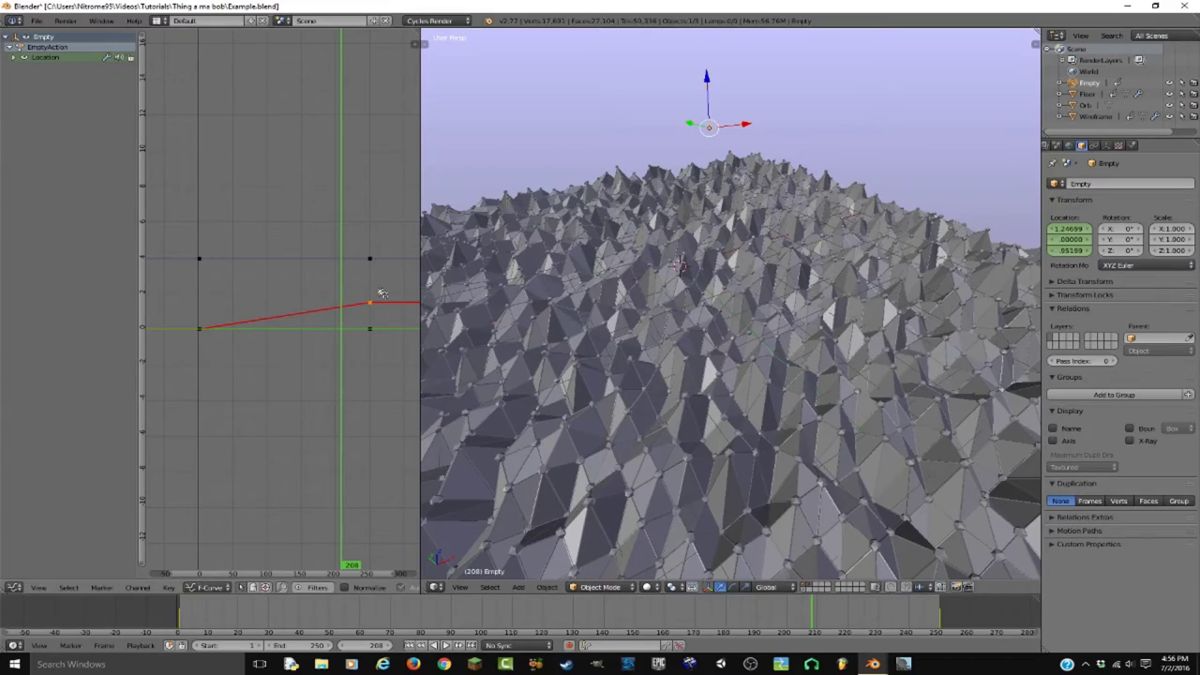
pyautogui.hotkey('shift', 'Left')
pyautogui.hotkey('alt', 'a')
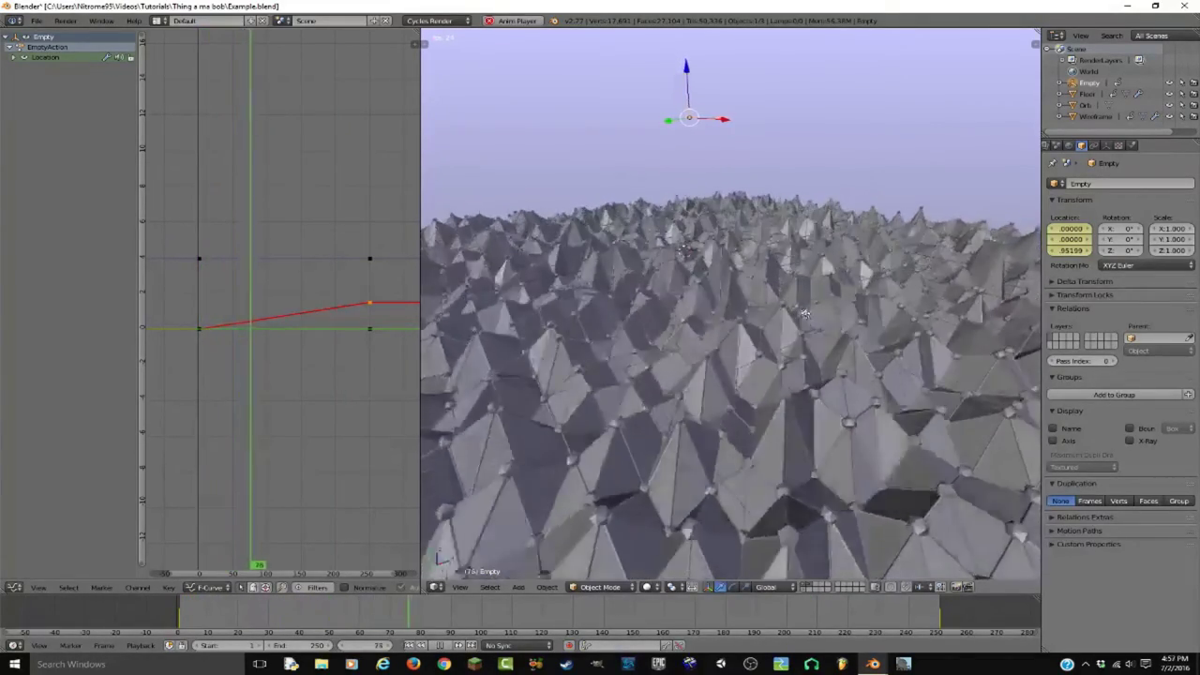
pyautogui.hotkey('alt', 'a')
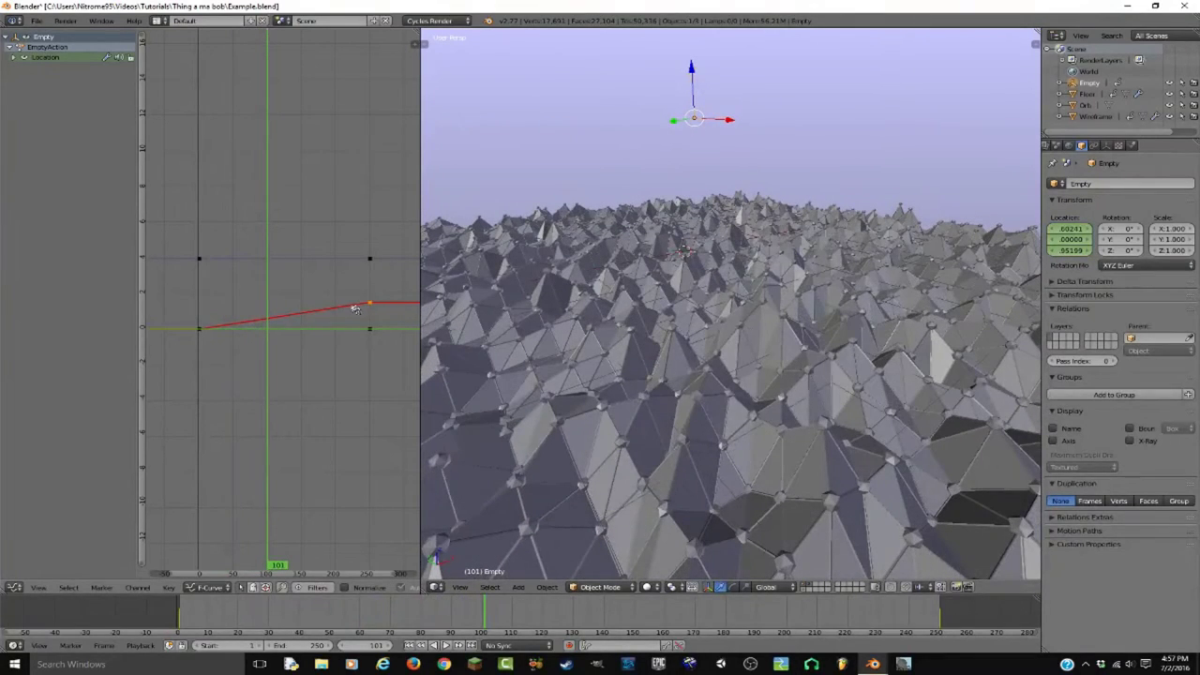
# Lower the Empty's X location end keyframe by another 1 and replay the animation from the start
pyautogui.write('gy-1')
pyautogui.press('Return')
pyautogui.press('a')
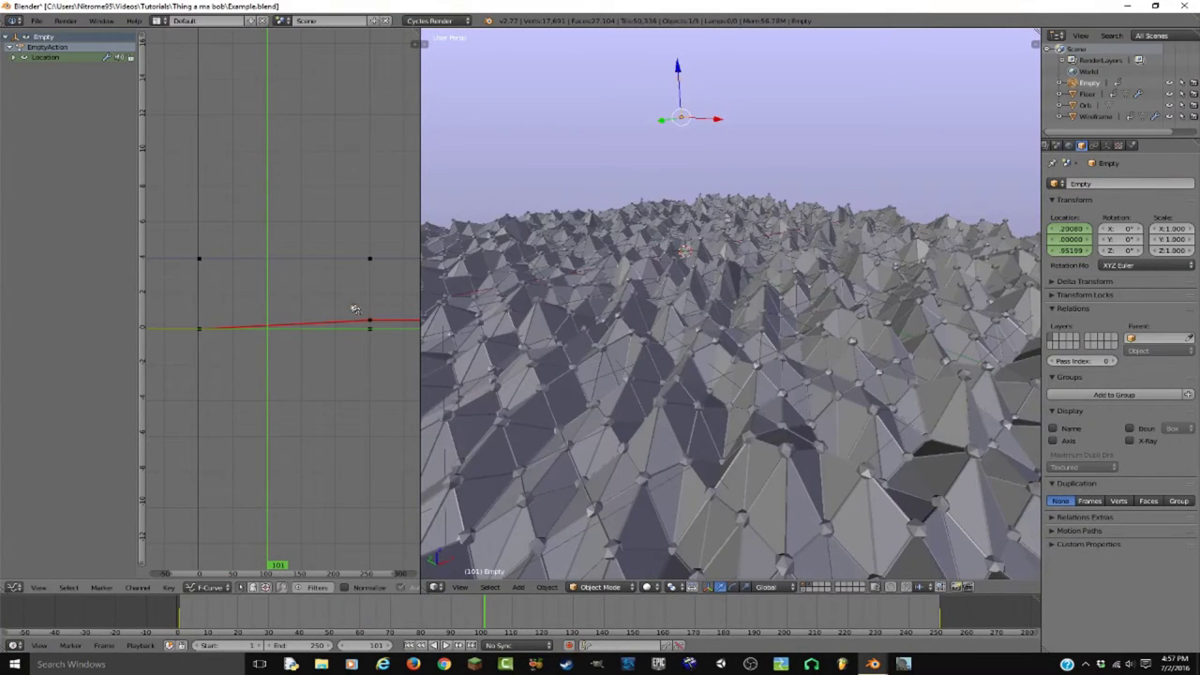
pyautogui.hotkey('shift', 'Left')
pyautogui.hotkey('alt', 'a')
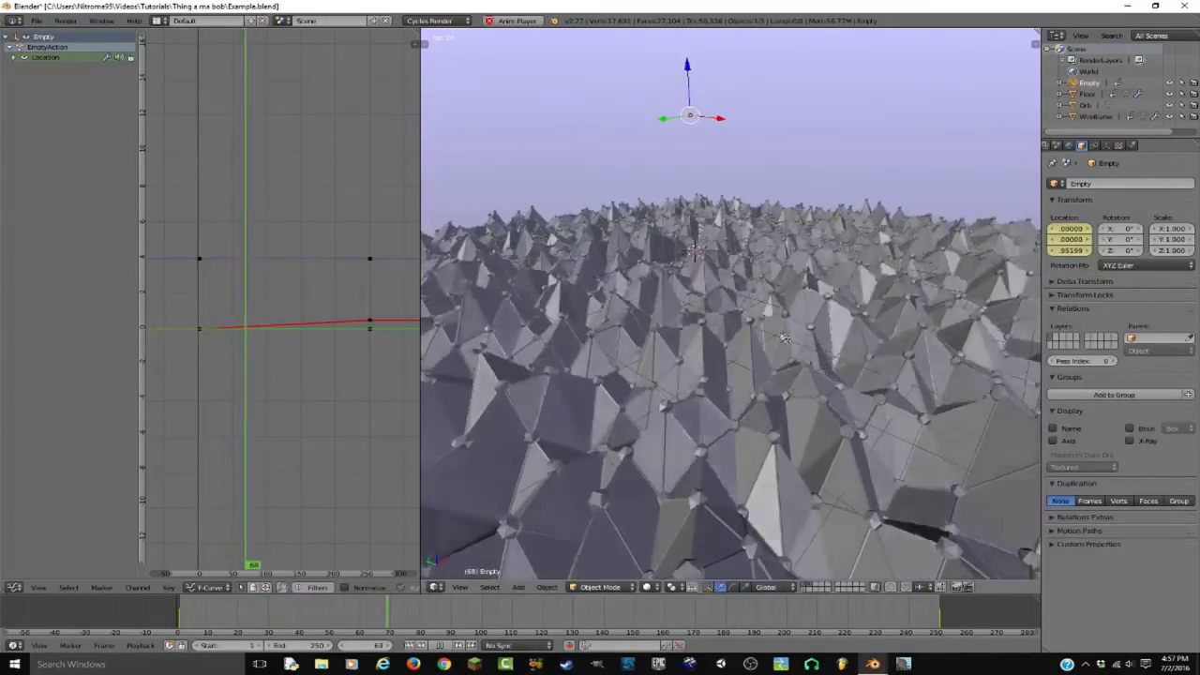
pyautogui.hotkey('alt', 'a')
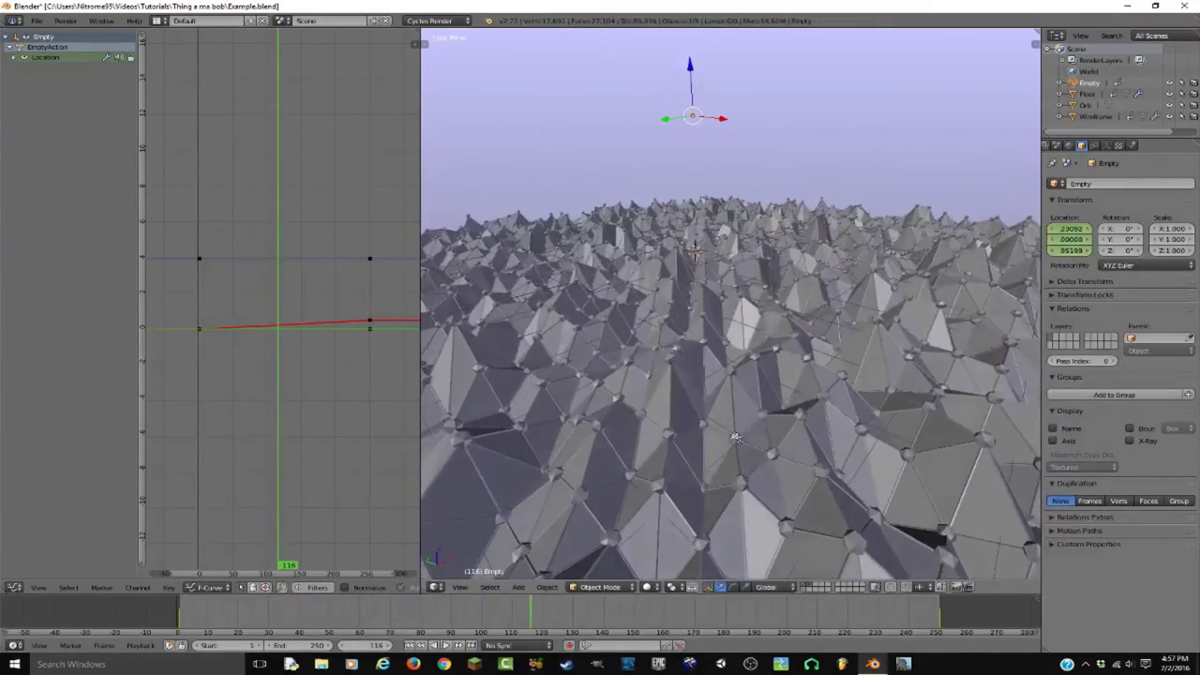
# Set the size of the floor's Clouds displacement texture to 2, reduce it to 1.00, and switch the noise to Hard
pyautogui.scroll(-8, 796, 442)
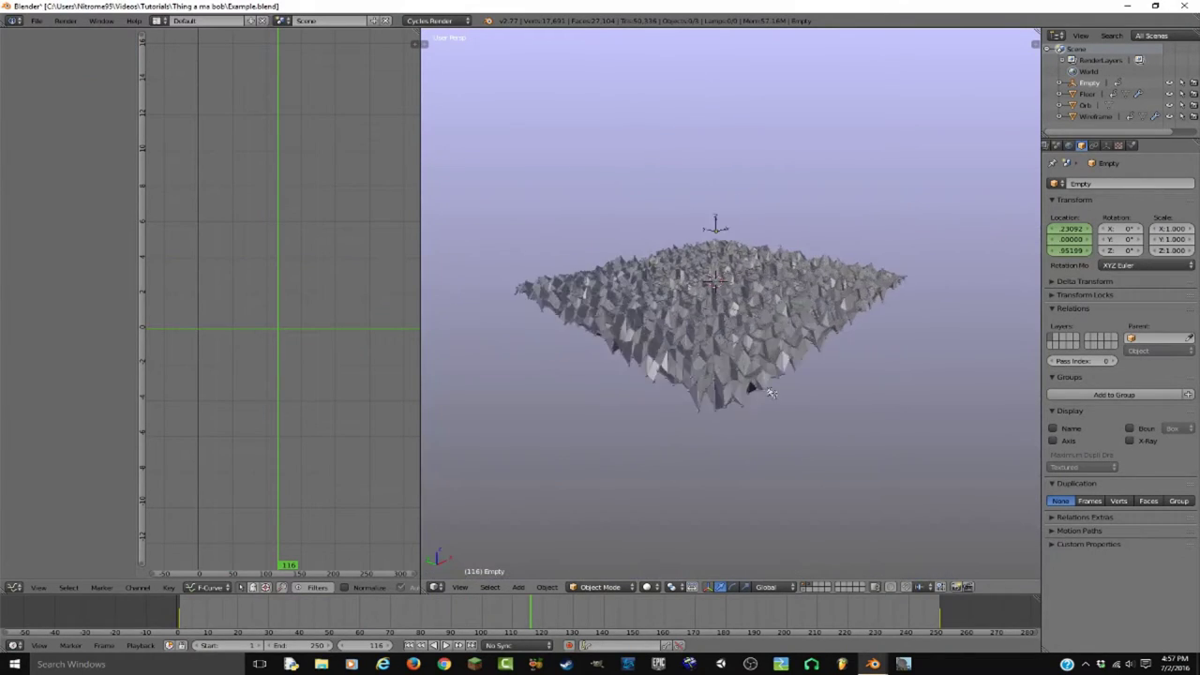
pyautogui.scroll(8, 770, 392)
pyautogui.rightClick(770, 392)
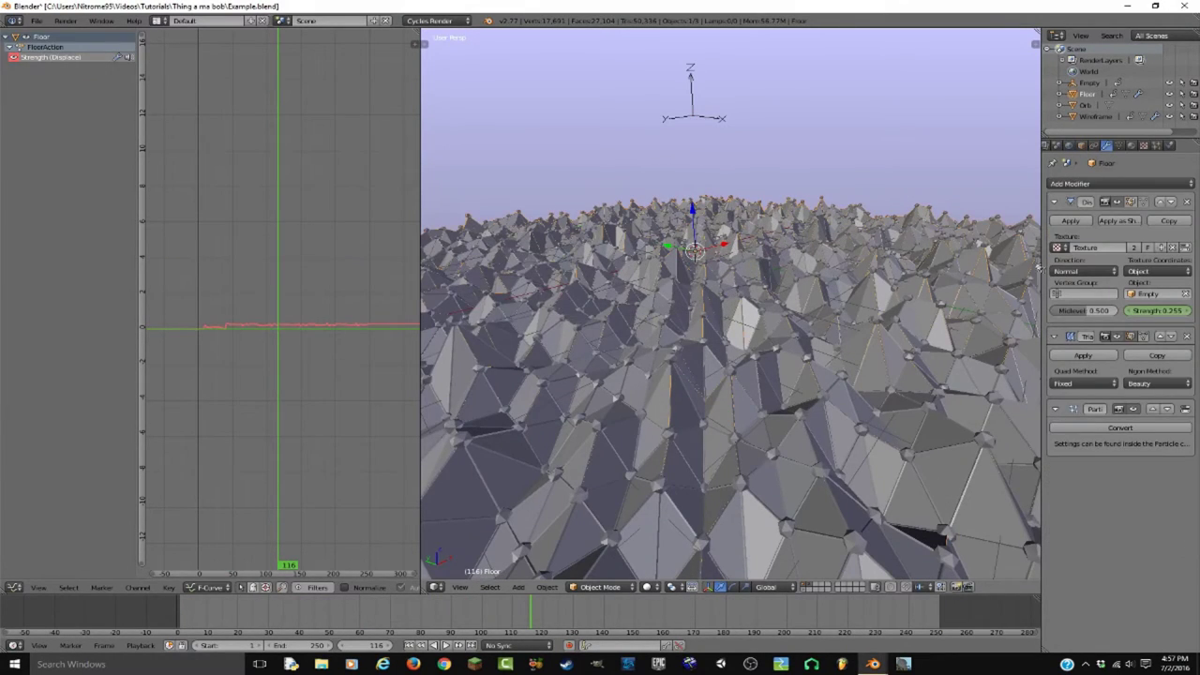
pyautogui.click(1134, 147)
pyautogui.click(1142, 147)
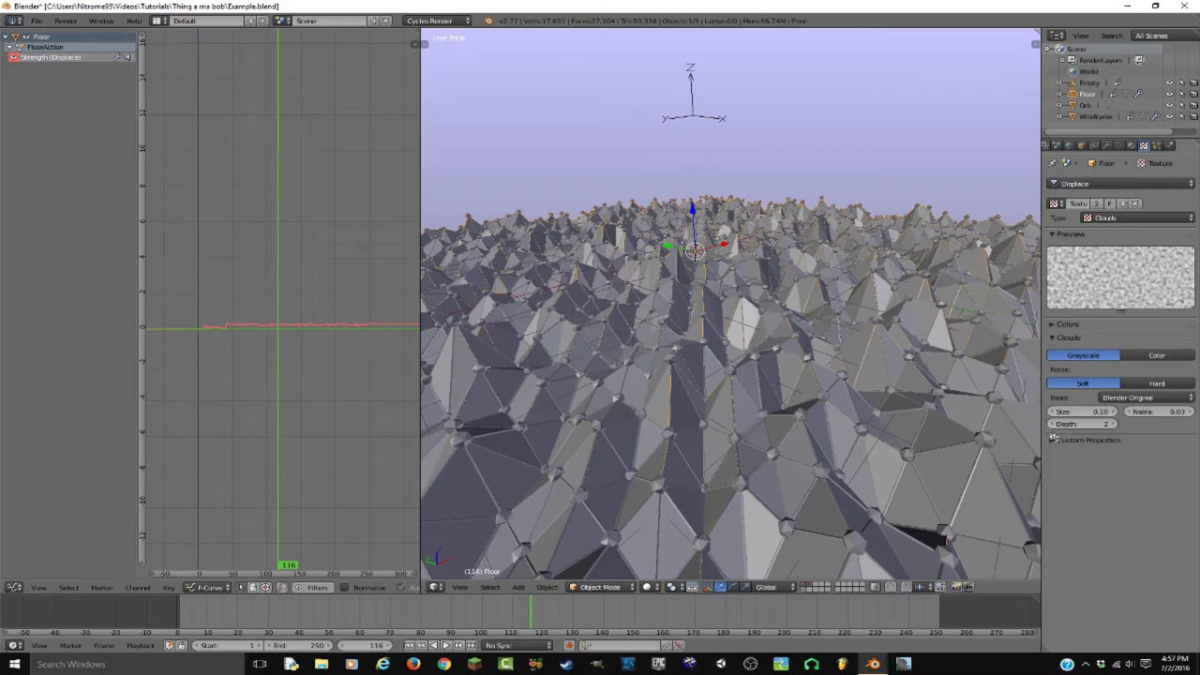
pyautogui.click(1092, 412)
pyautogui.write('2')
pyautogui.press('Return')
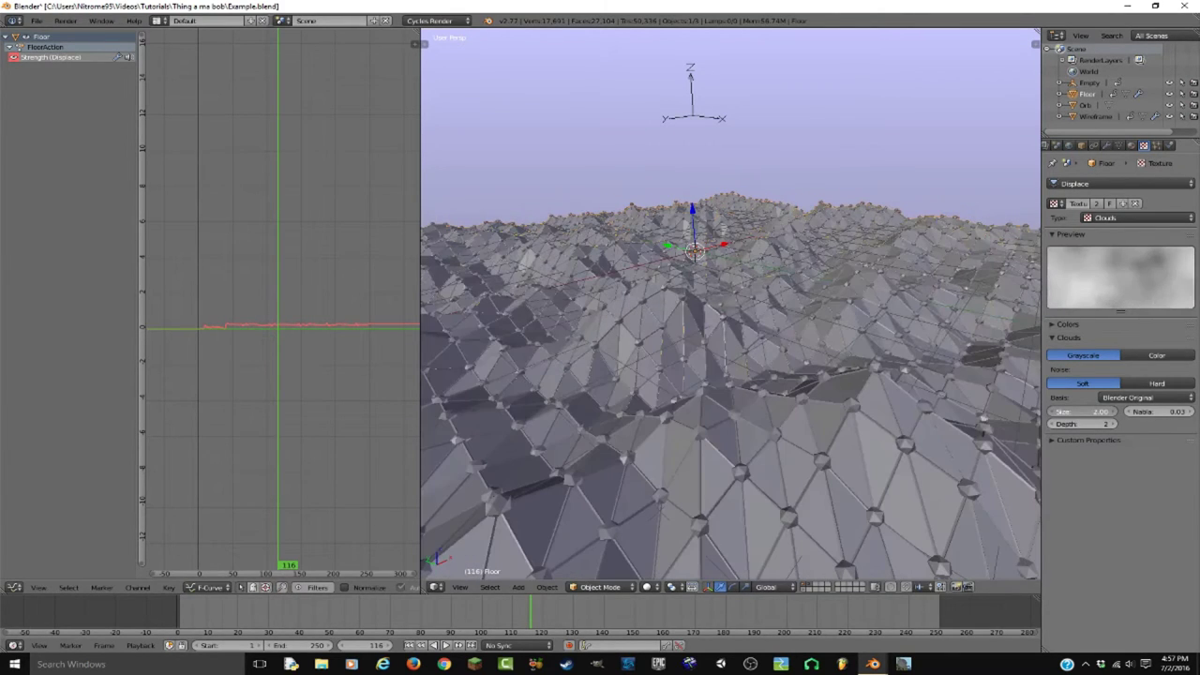
pyautogui.moveTo(1092, 411); pyautogui.dragTo(942, 411)
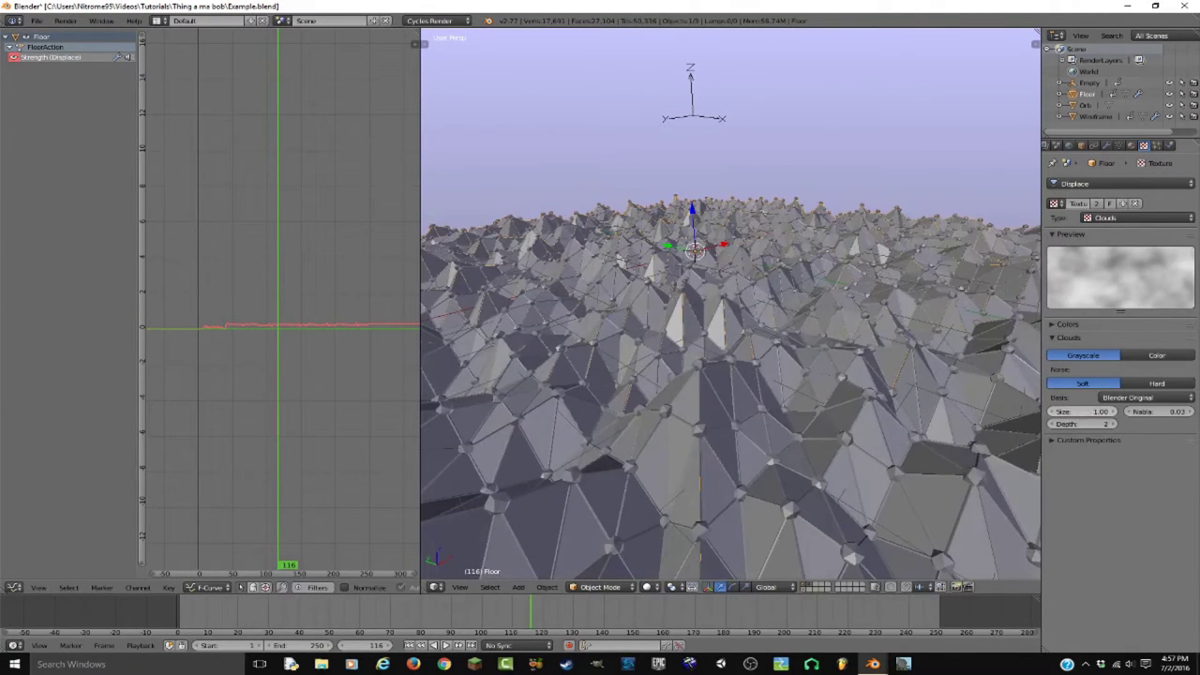
pyautogui.click(1156, 384)
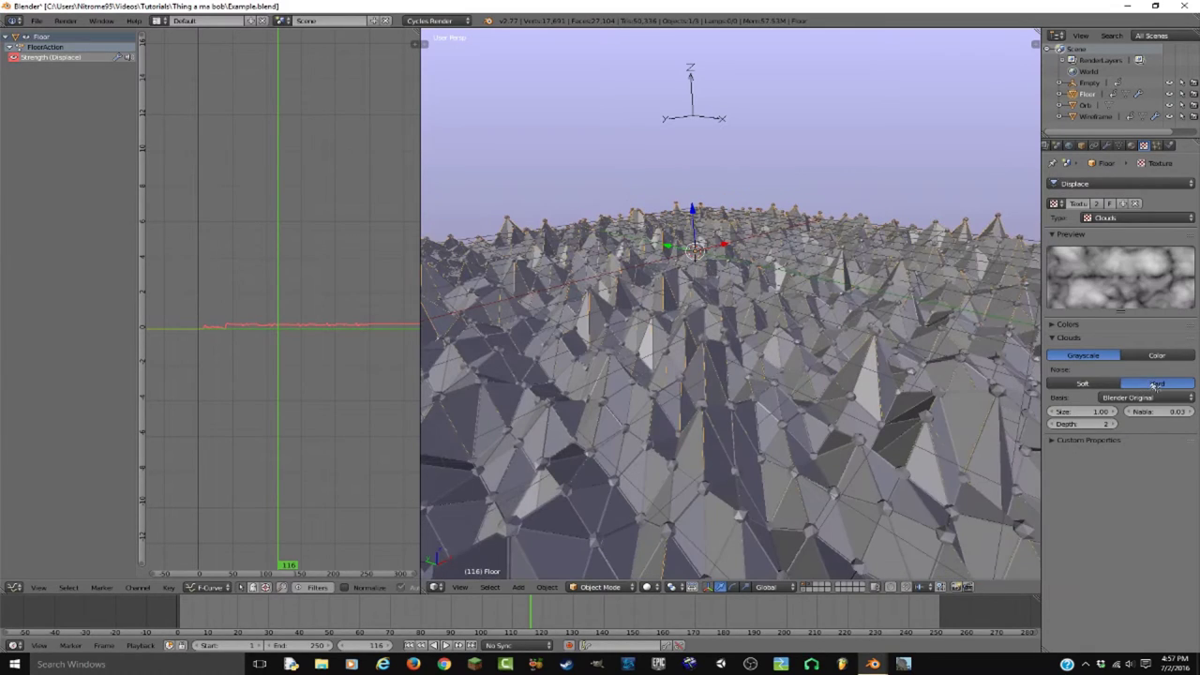
# Undo the switch to Hard noise, play the floor animation and go back to the first frame
pyautogui.moveTo(790, 366); pyautogui.dragTo(815, 357, button='middle')
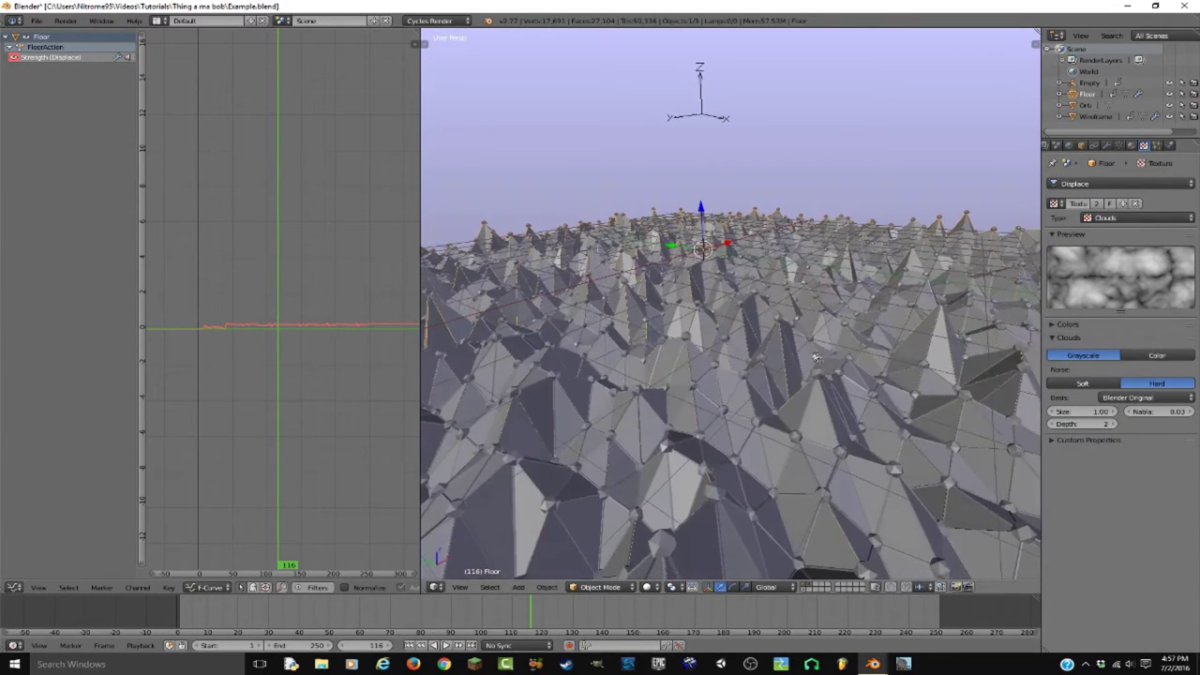
pyautogui.hotkey('ctrl', 'z')
pyautogui.hotkey('ctrl', 'z')
pyautogui.hotkey('alt', 'a')
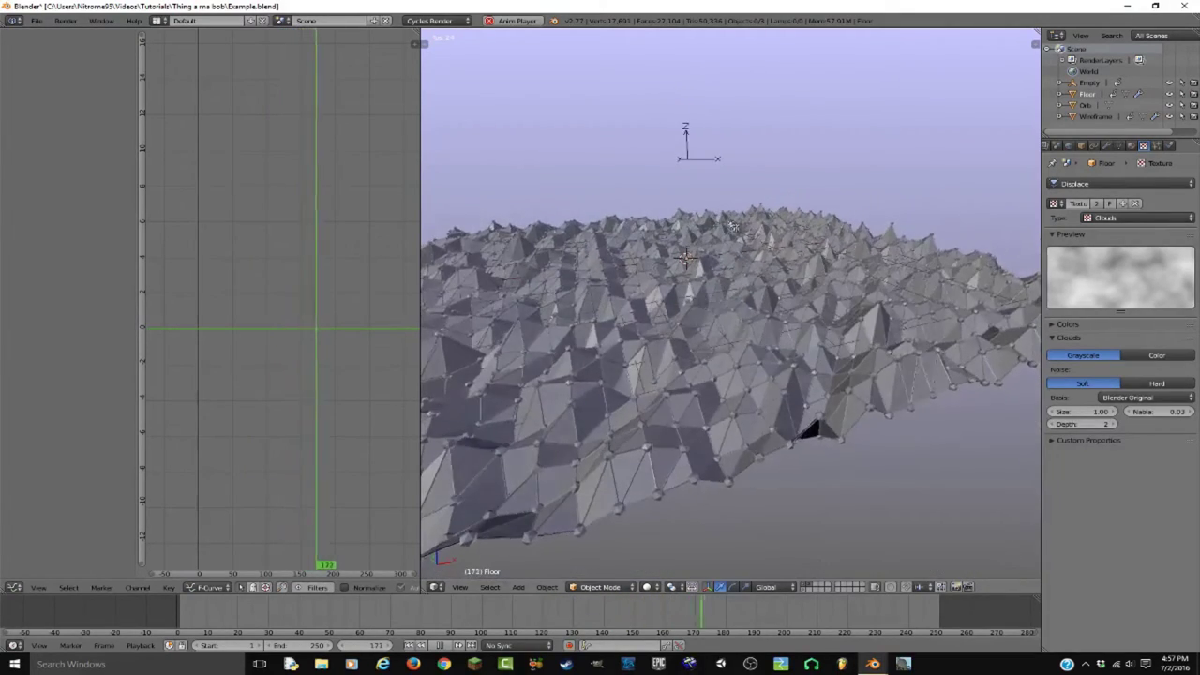
pyautogui.rightClick(758, 392)
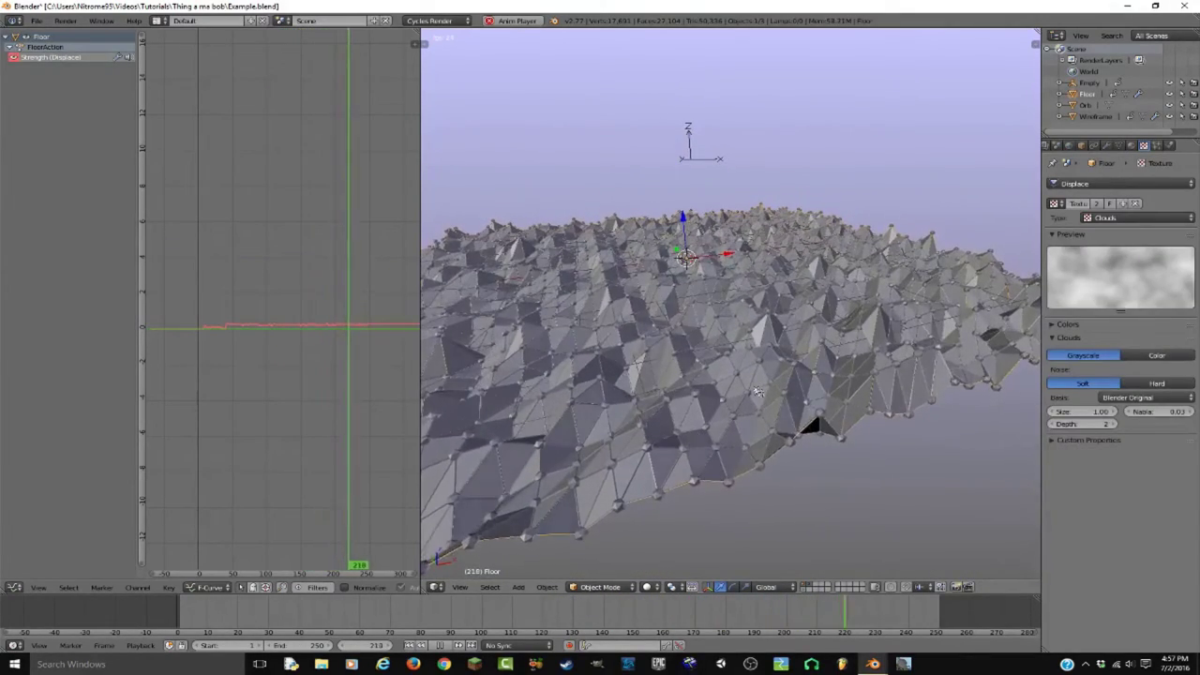
pyautogui.rightClick(692, 157)
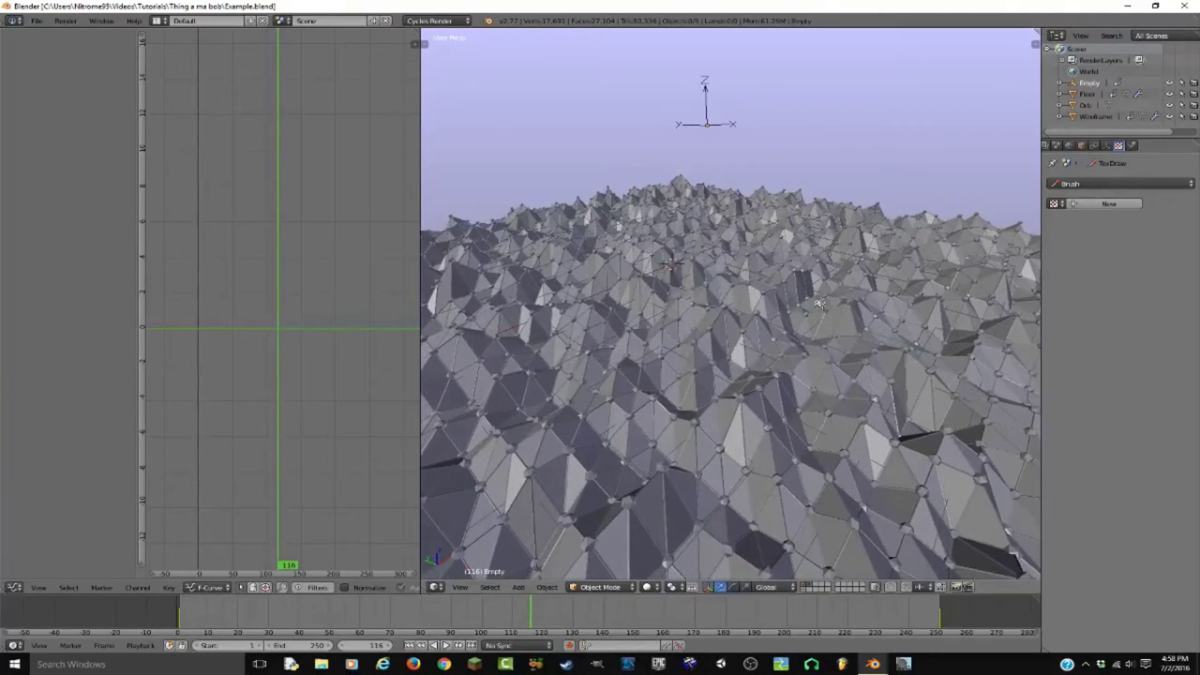
pyautogui.hotkey('shift', 'Left')
pyautogui.hotkey('shift', 'a')
pyautogui.moveTo(816, 345)
pyautogui.click(848, 361)
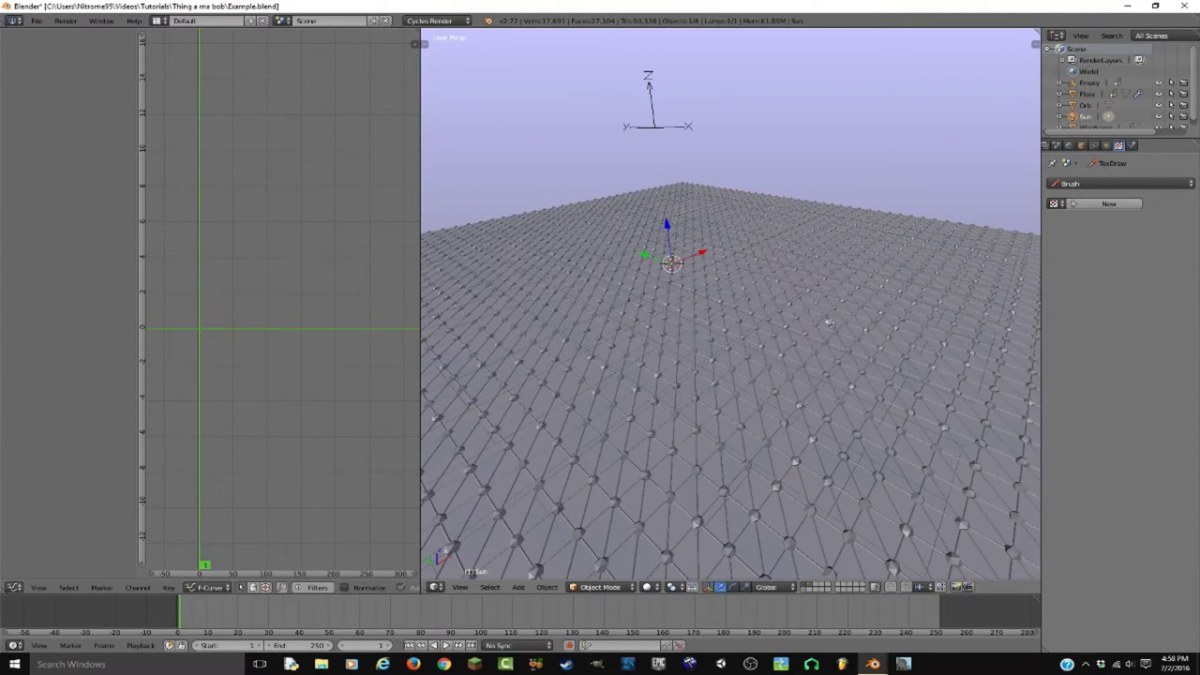
pyautogui.press('g')
pyautogui.rightClick(605, 375)
pyautogui.press('g')
pyautogui.click(761, 234)
pyautogui.press('r')
pyautogui.click(816, 293)
pyautogui.moveTo(838, 293); pyautogui.dragTo(752, 298, button='middle')
pyautogui.press('x')
pyautogui.click(837, 267)
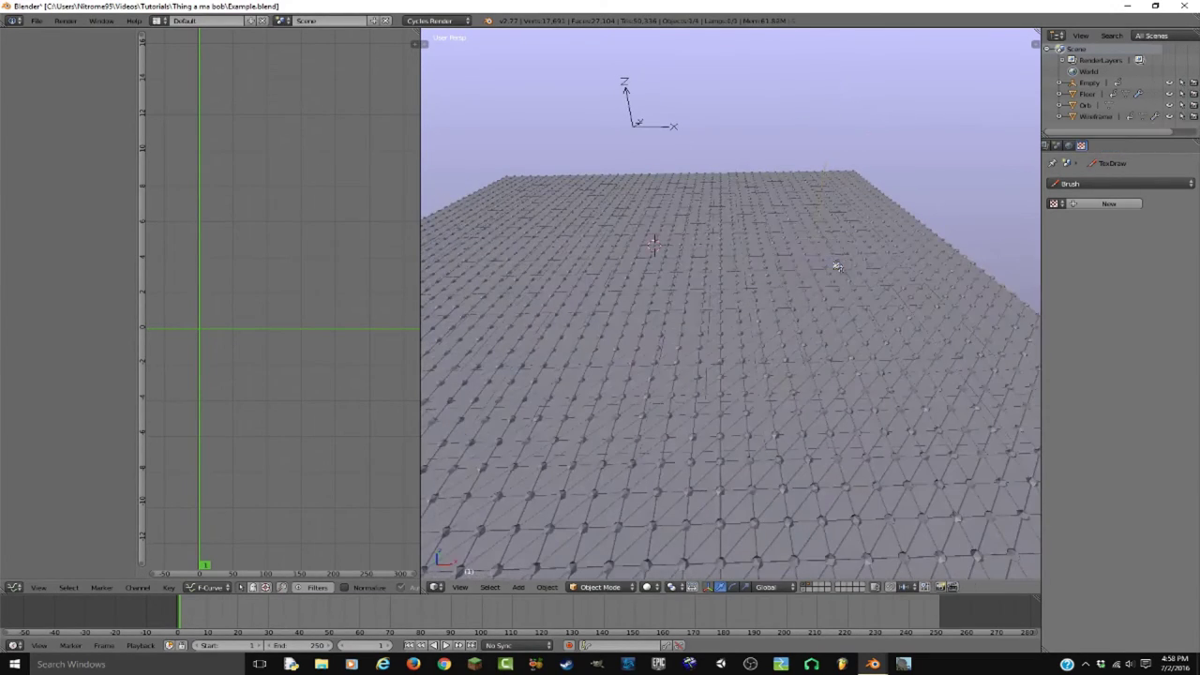
# Add a Sun lamp and move it to the far corner of the floor
pyautogui.hotkey('shift', 'a')
pyautogui.click(850, 274)
pyautogui.press('g')
pyautogui.click(938, 258)
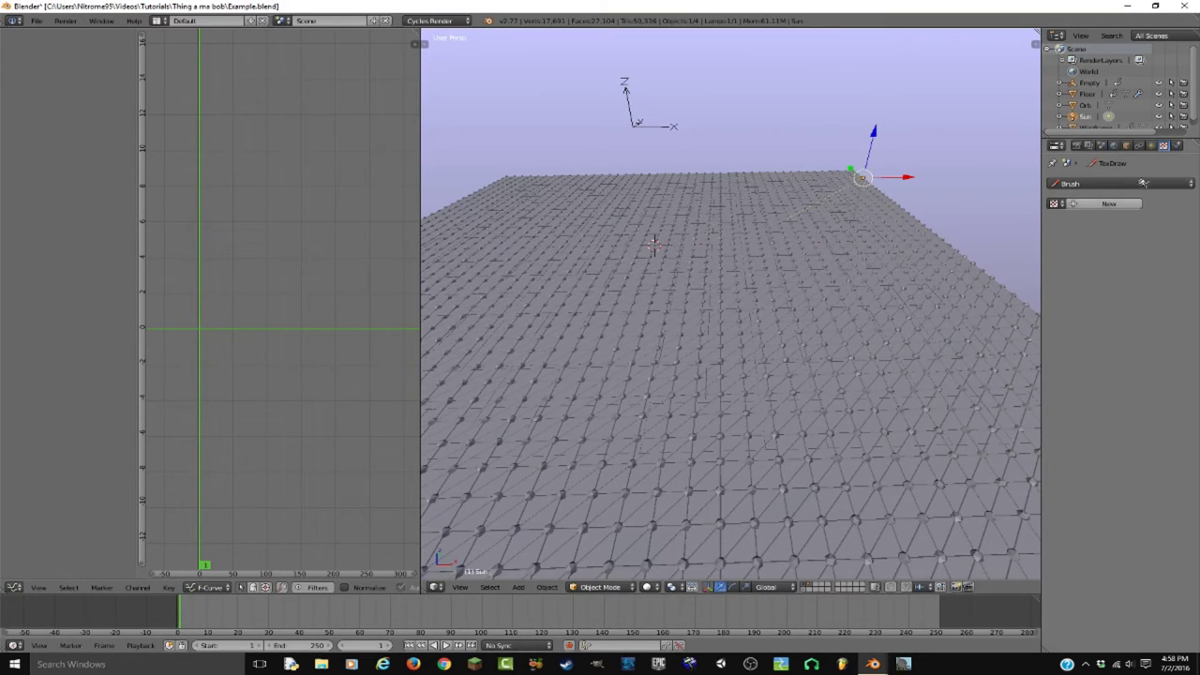
# Tint the Sun lamp's light a warm pinkish colour while previewing the scene in rendered shading
pyautogui.click(1151, 145)
pyautogui.hotkey('shift', 'z')
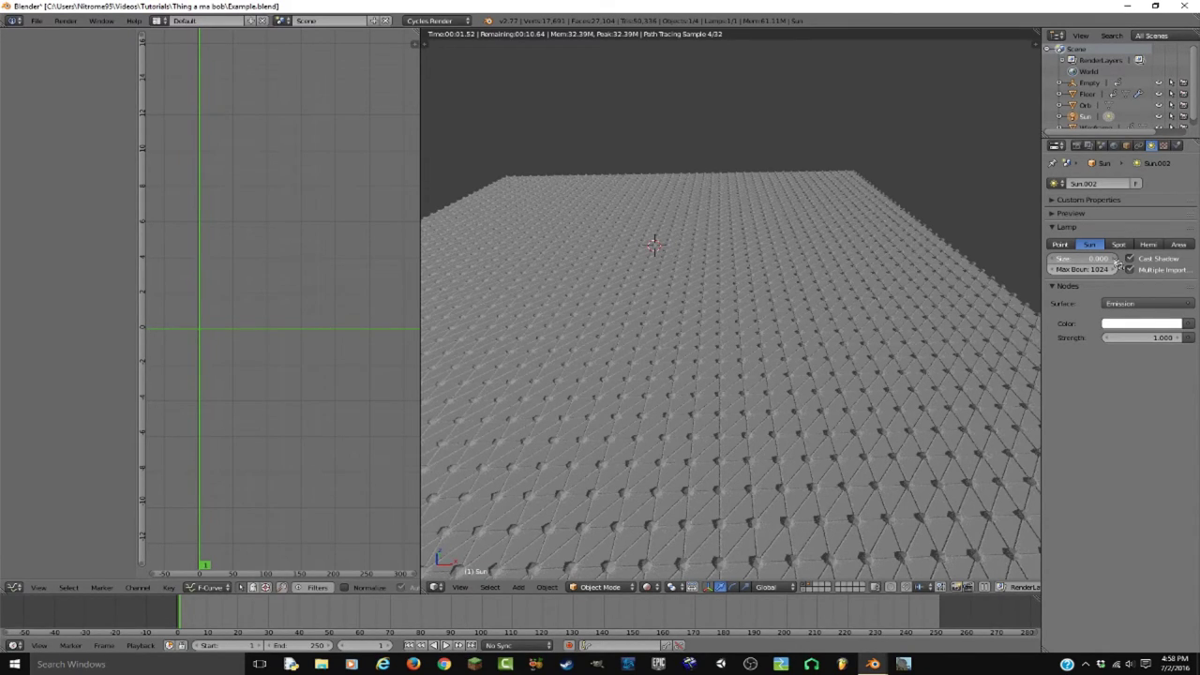
pyautogui.click(1141, 324)
pyautogui.moveTo(1126, 200); pyautogui.dragTo(1139, 191)
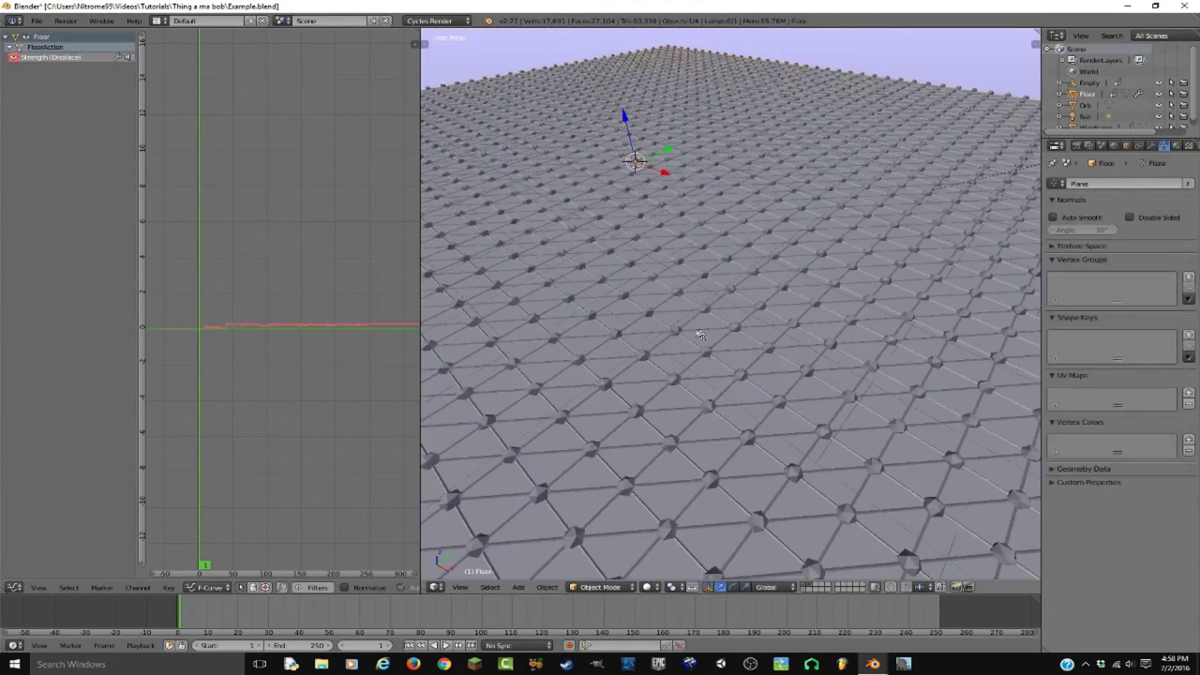
# Create a material named Wireframe for the wireframe object, with a Glossy BSDF surface and roughness 0.1
pyautogui.click(1178, 147)
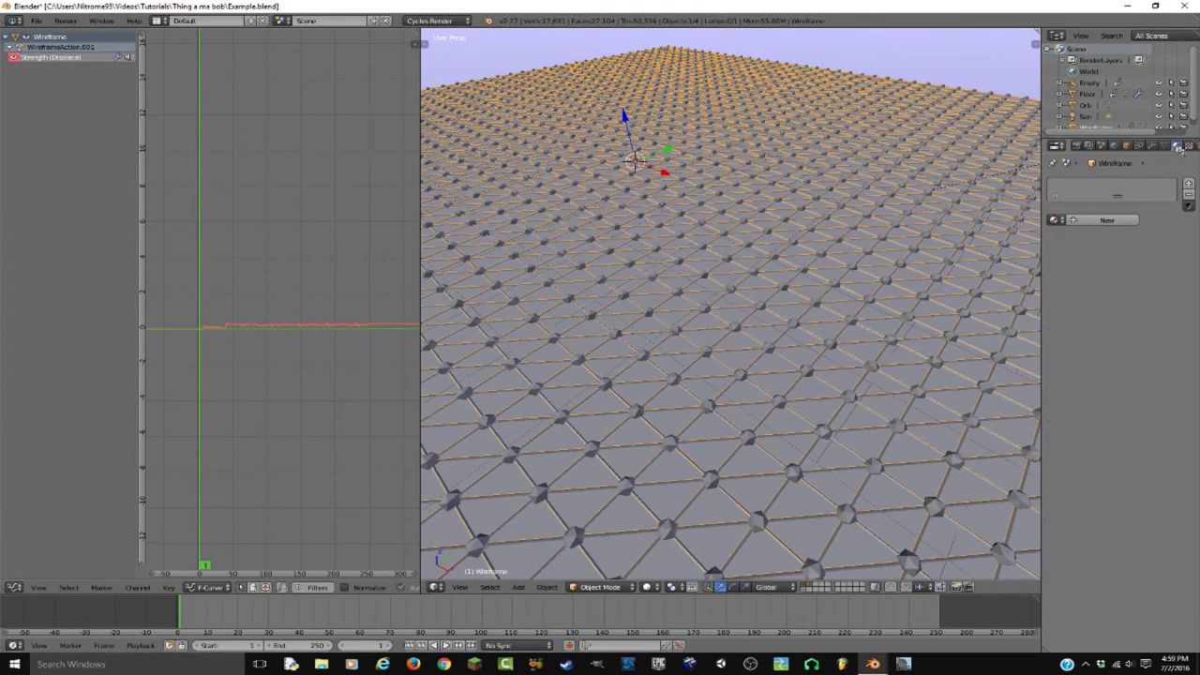
pyautogui.click(1080, 220)
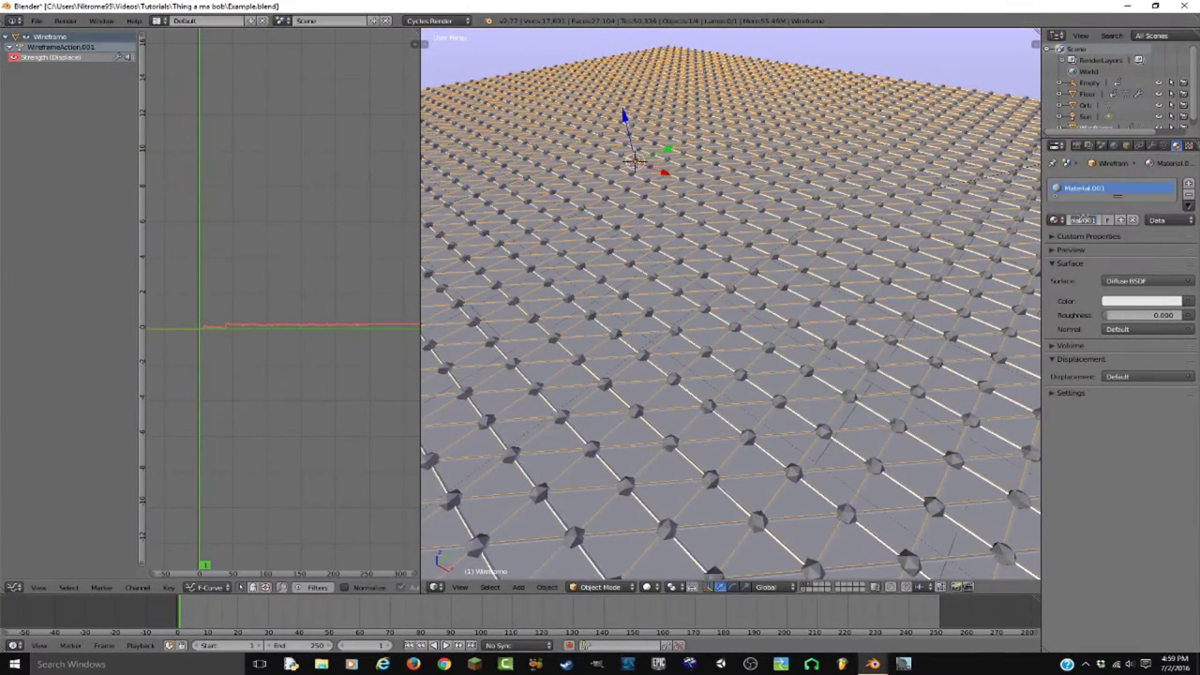
pyautogui.click(1129, 281)
pyautogui.click(1059, 82)
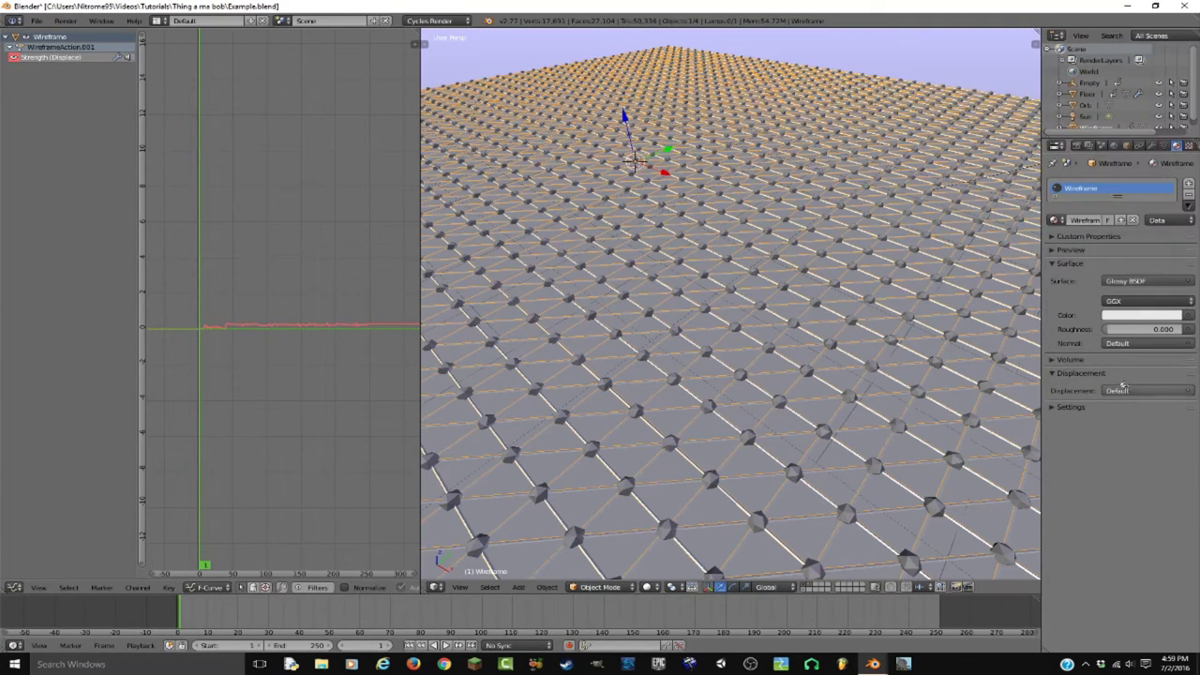
pyautogui.moveTo(1125, 329); pyautogui.dragTo(1132, 330)
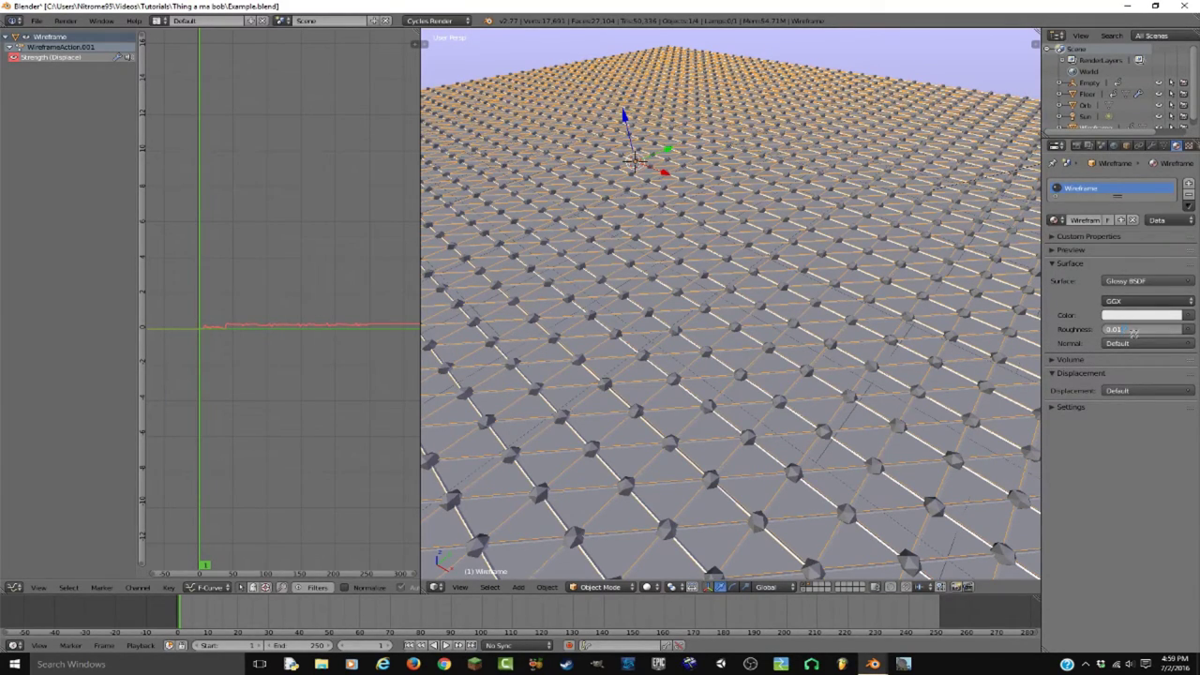
pyautogui.write('0.1')
pyautogui.press('Return')
# Preview the animation in rendered shading, set the Wireframe material's roughness to 0.01 and return to solid shading
pyautogui.hotkey('shift', 'z')
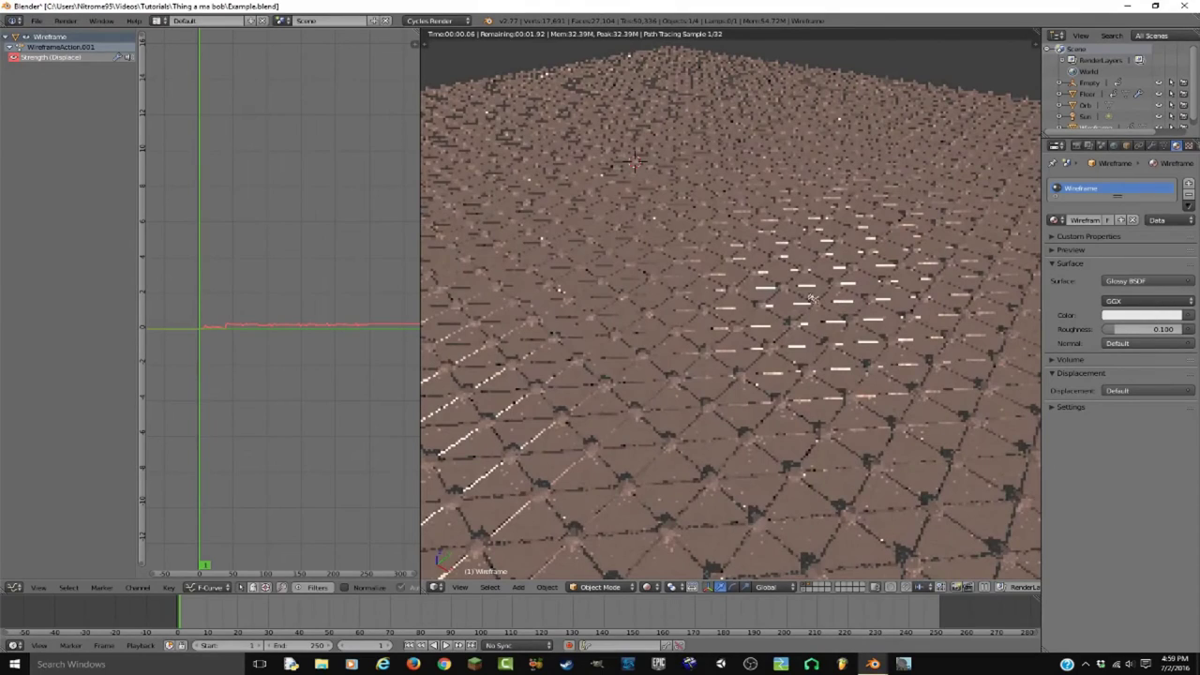
pyautogui.moveTo(812, 298); pyautogui.dragTo(812, 349, button='middle')
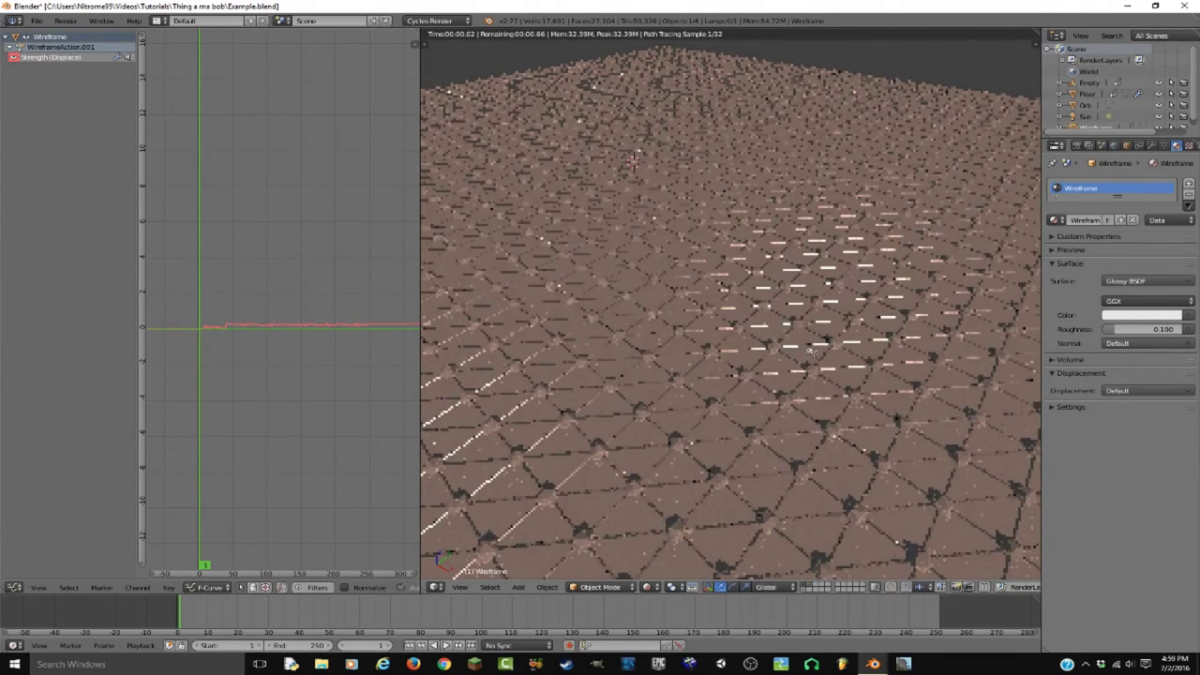
pyautogui.hotkey('alt', 'a')
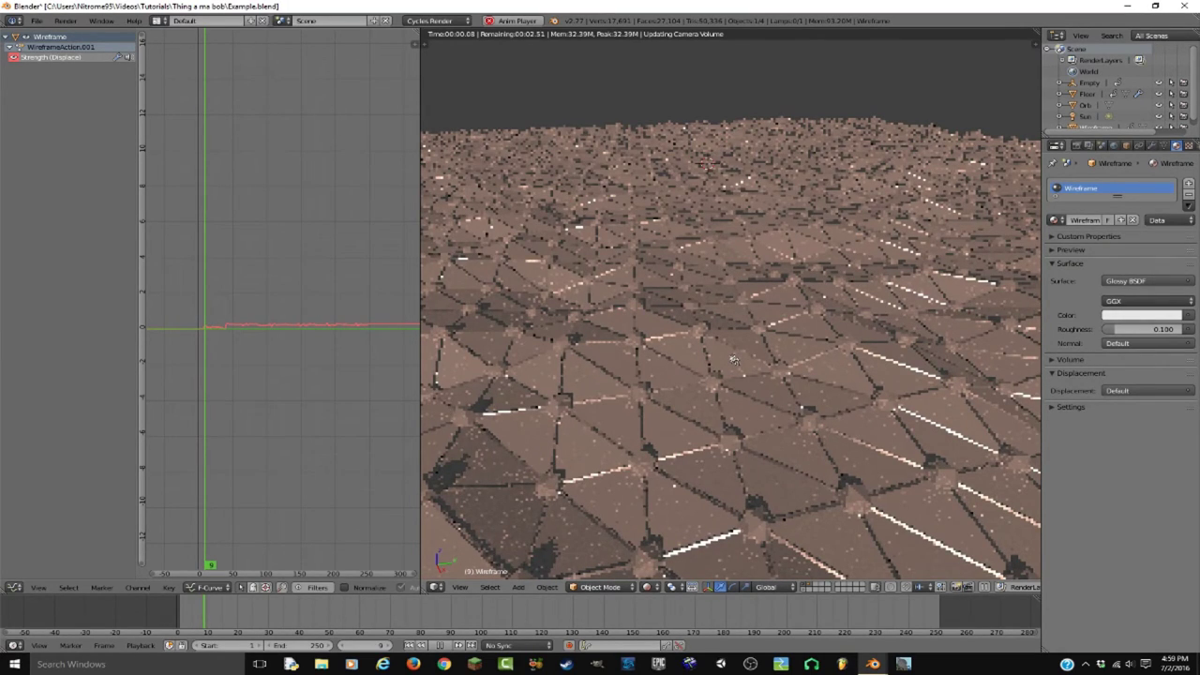
pyautogui.hotkey('alt', 'a')
pyautogui.press('z')
pyautogui.press('z')
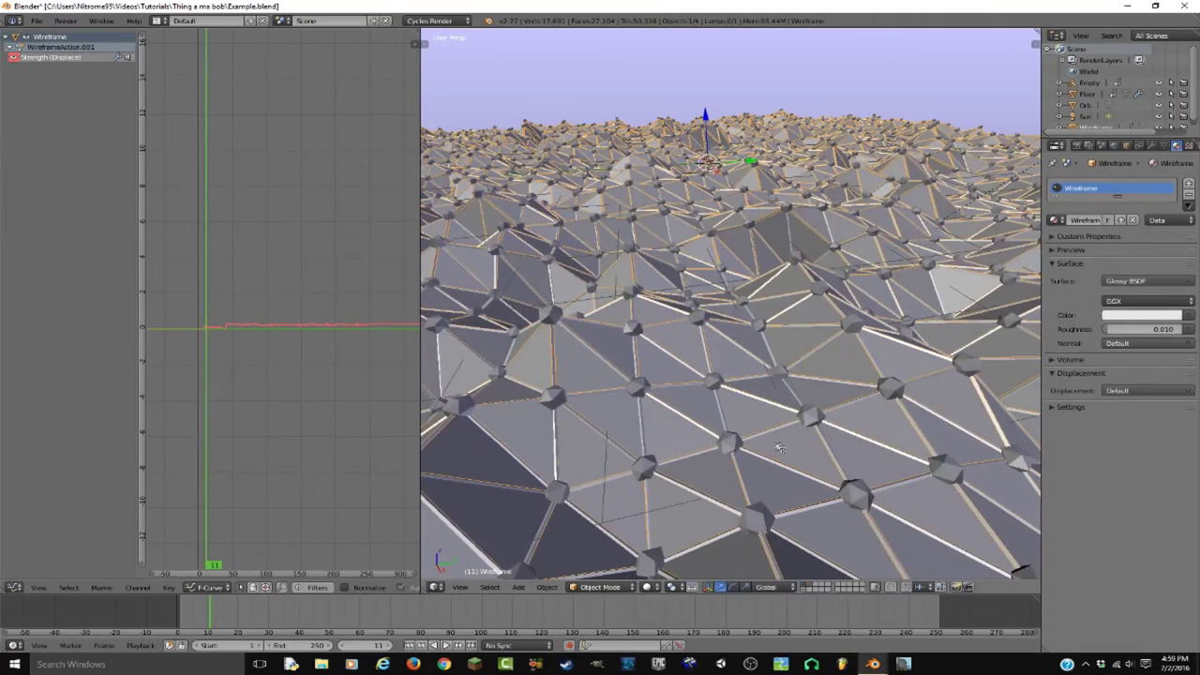
# Create a new material named Floor for the floor mesh
pyautogui.rightClick(781, 448)
pyautogui.click(1105, 220)
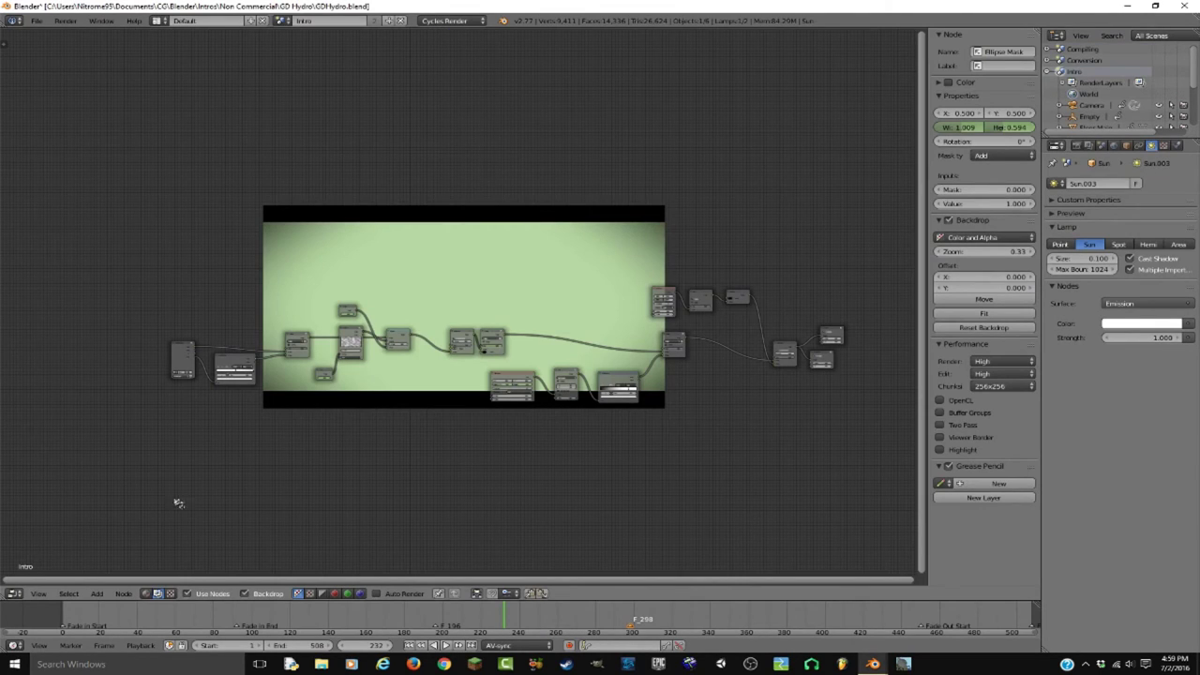
# Show the GDHydro.blend reference scene in a 3D view, examine the Floor Main material, and return to Example.blend
pyautogui.click(19, 595)
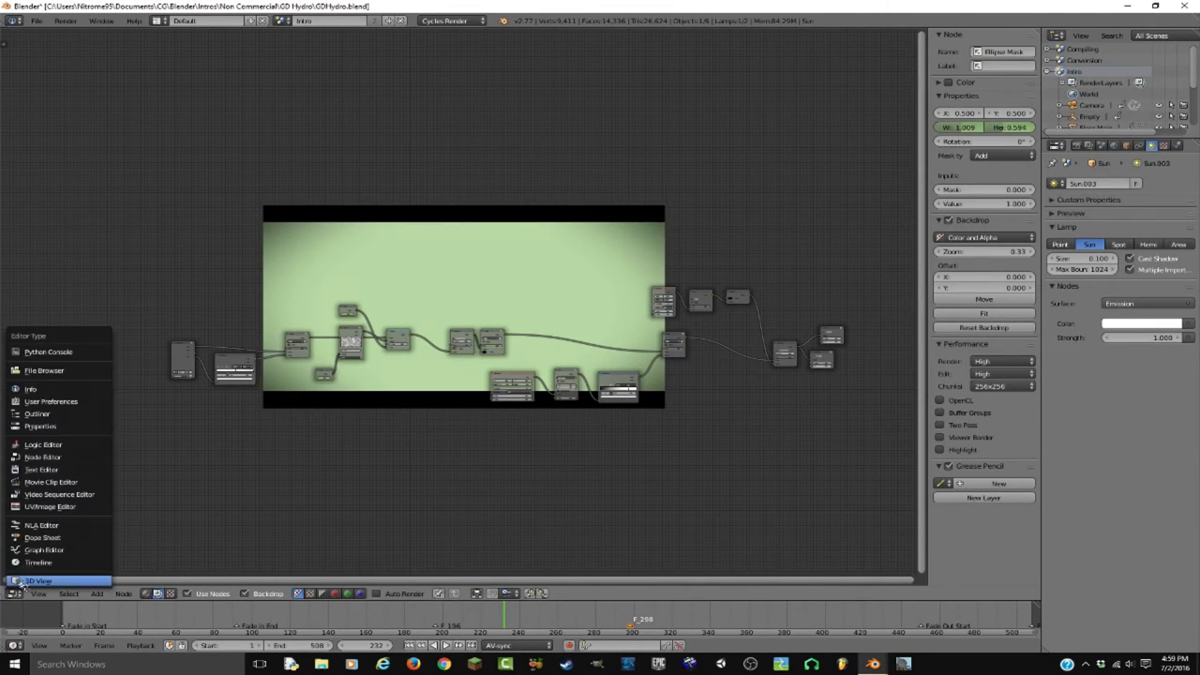
pyautogui.click(38, 578)
pyautogui.click(1177, 145)
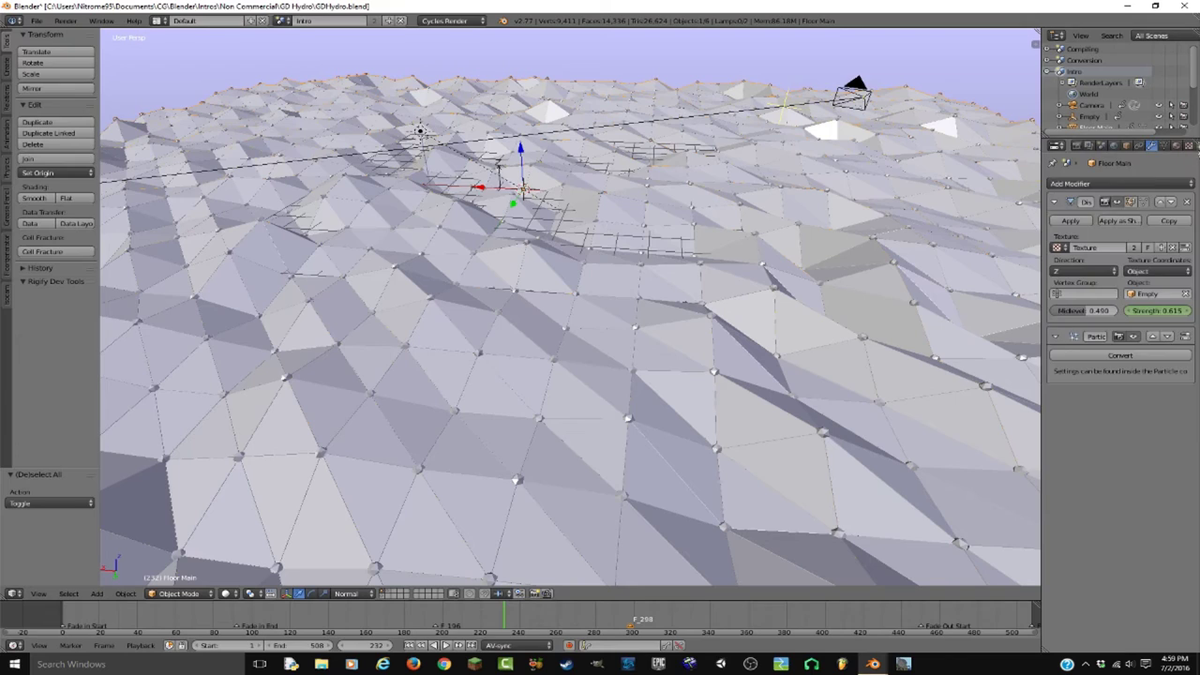
pyautogui.rightClick(719, 416)
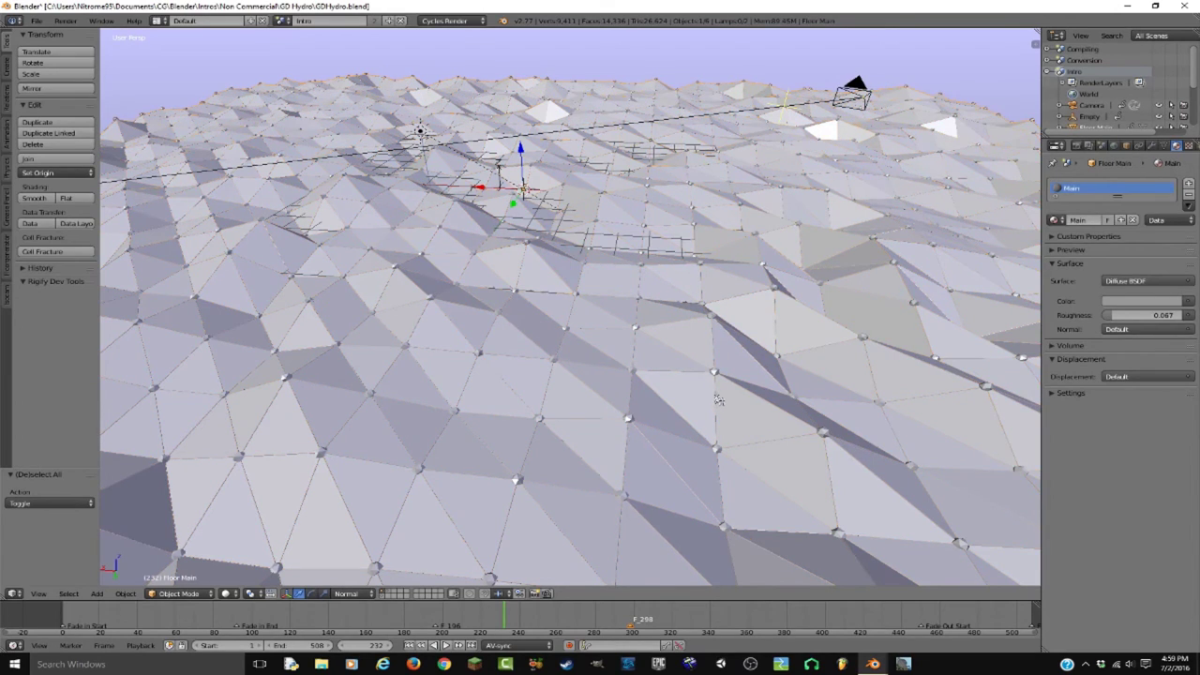
pyautogui.rightClick(716, 374)
pyautogui.hotkey('alt', 'Tab')
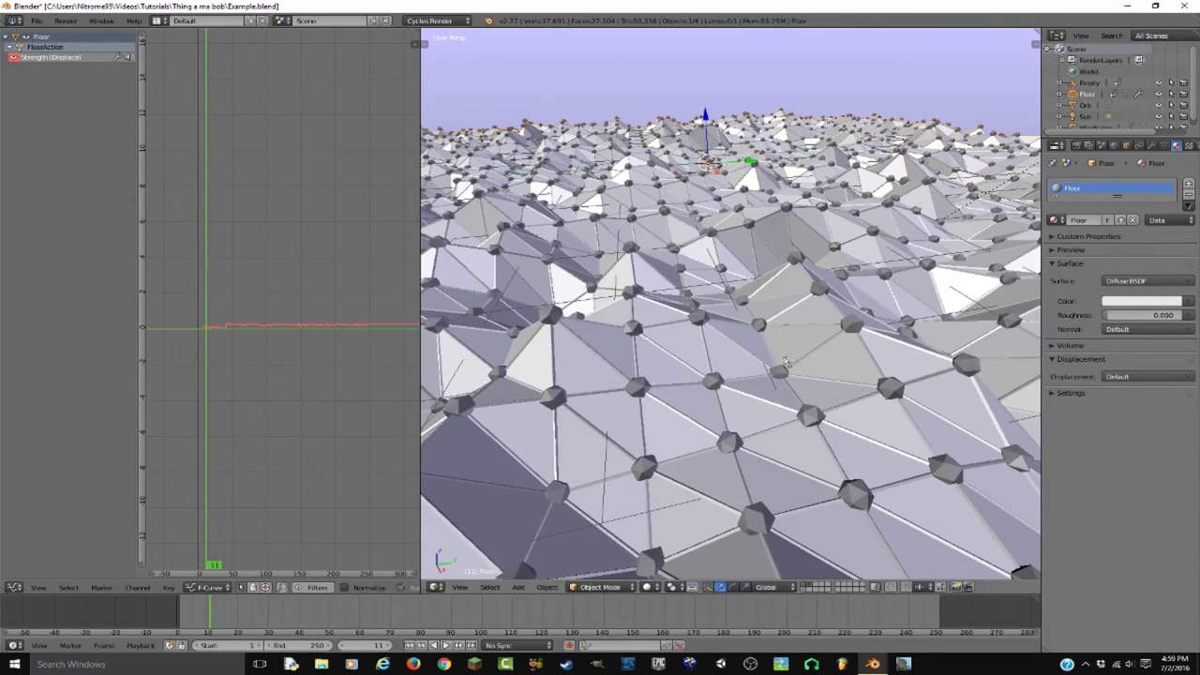
# Darken the Floor material's diffuse colour to grey and preview it in rendered shading
pyautogui.click(1132, 300)
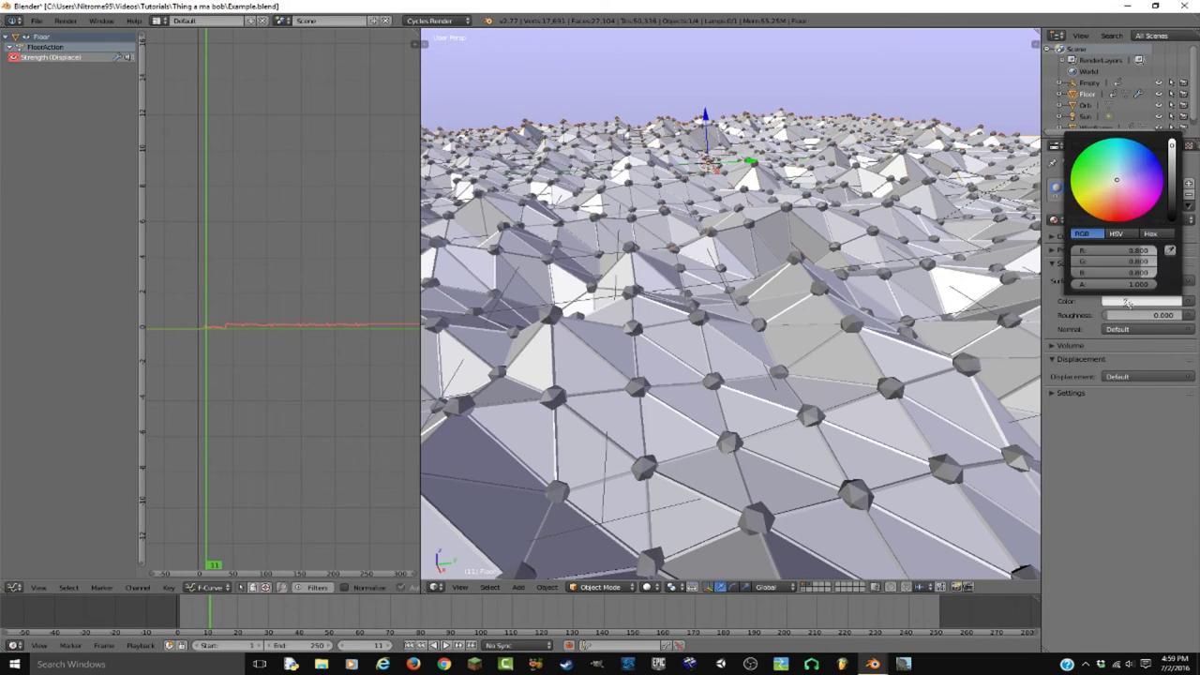
pyautogui.hotkey('shift', 'z')
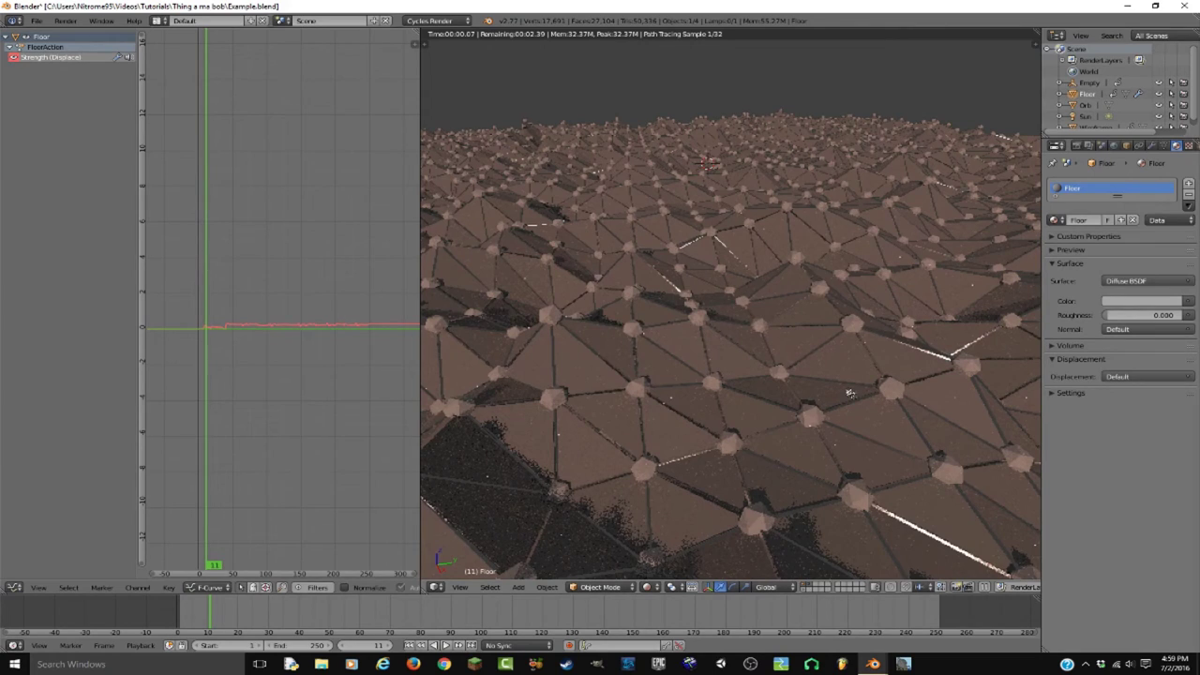
# Switch the Wireframe material's surface to Diffuse BSDF and open its colour for editing
pyautogui.rightClick(851, 394)
pyautogui.click(1144, 282)
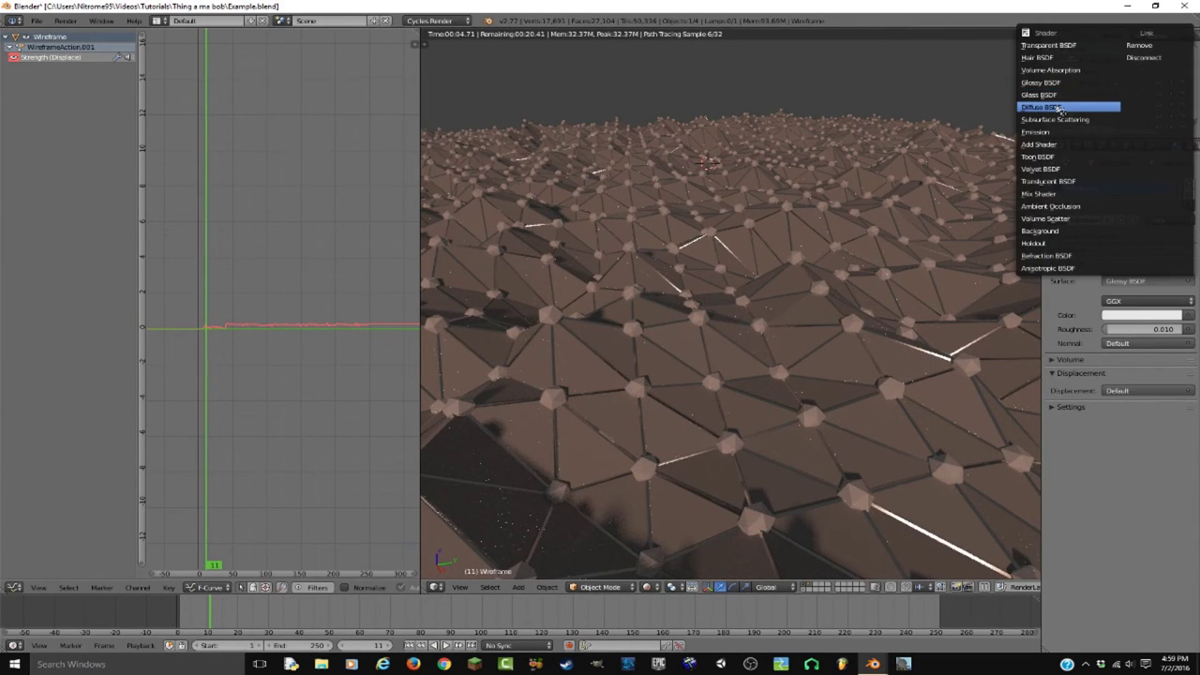
pyautogui.click(1062, 107)
pyautogui.click(1134, 301)
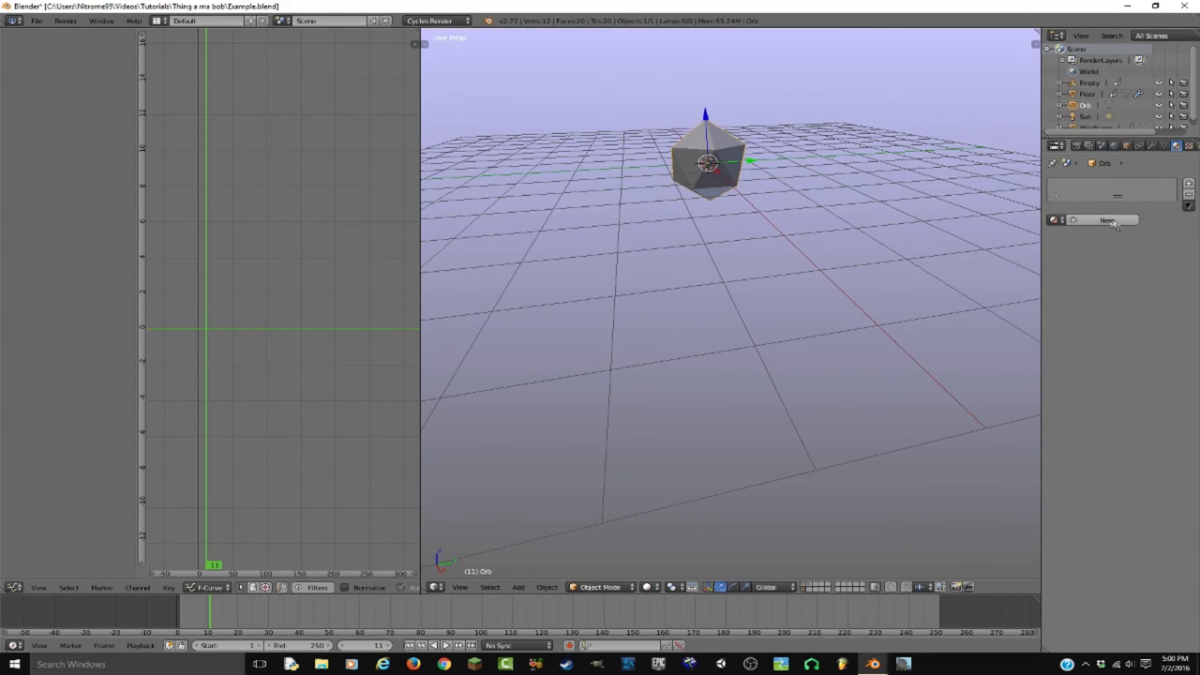
# Create a material named Orb for the orb and darken its diffuse colour to a dark grey of 0.076
pyautogui.click(1114, 222)
pyautogui.click(1085, 223)
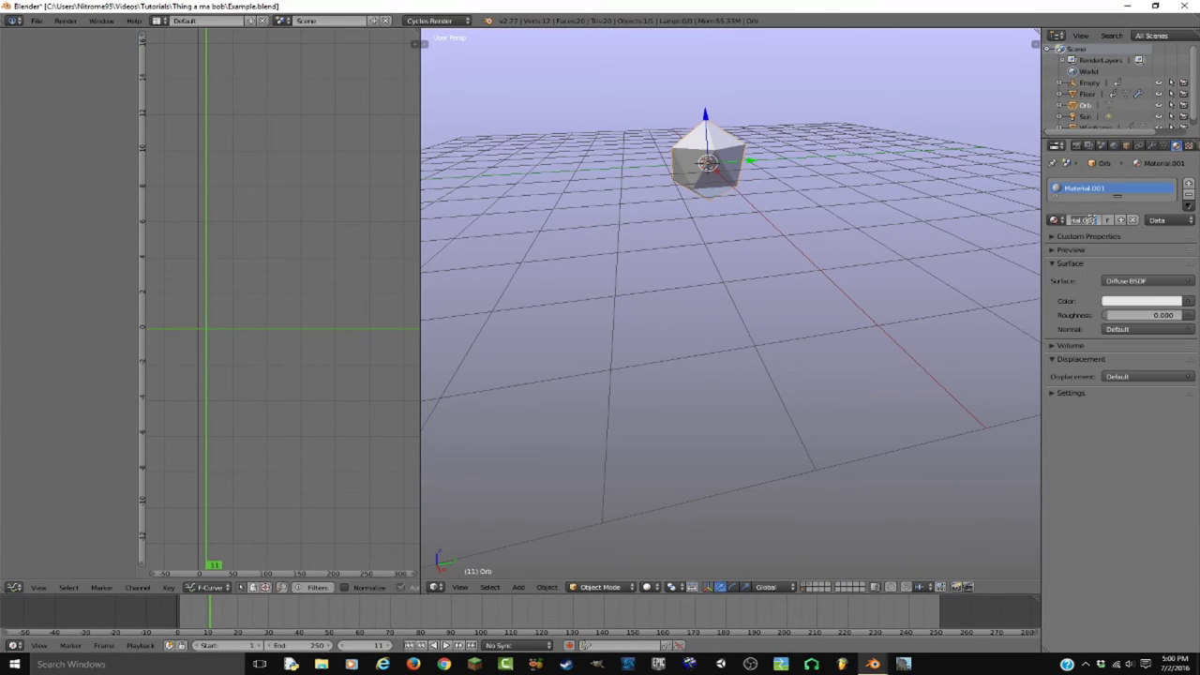
pyautogui.write('Orb')
pyautogui.press('Return')
pyautogui.click(1134, 302)
pyautogui.scroll(-14, 1133, 301)
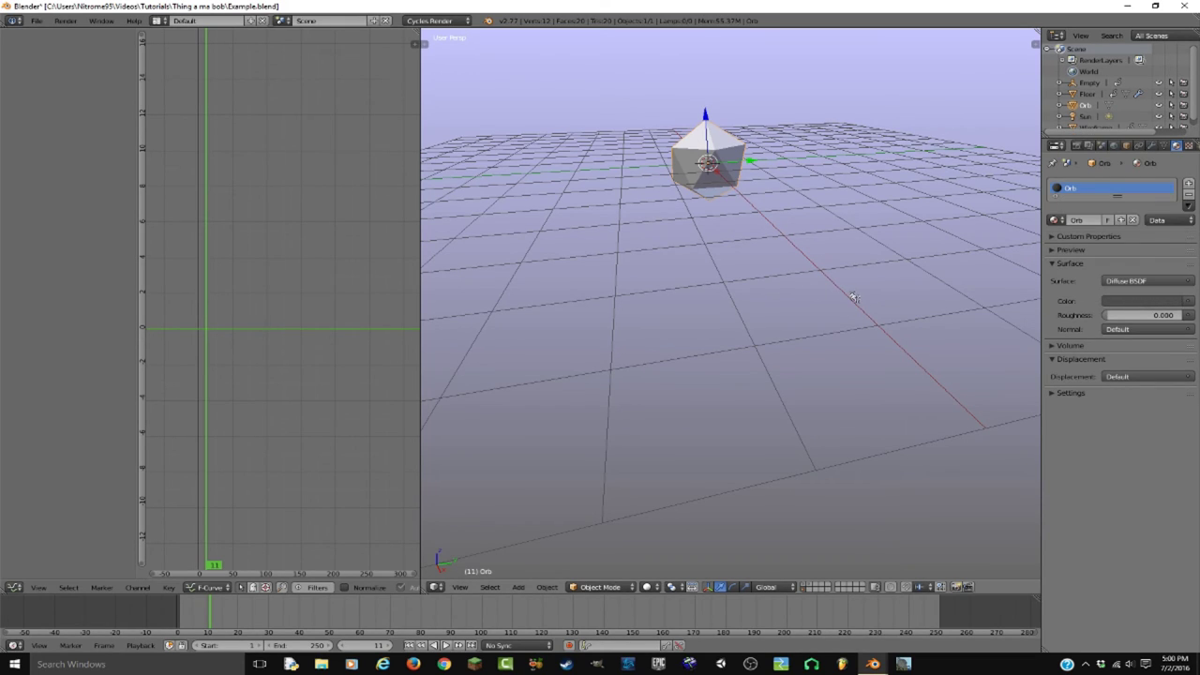
# Show the floor and wireframe layers together with the orb and check the Orb material's colour in rendered shading
pyautogui.hotkey('shift', '2')
pyautogui.hotkey('shift', '3')
pyautogui.hotkey('shift', 'z')
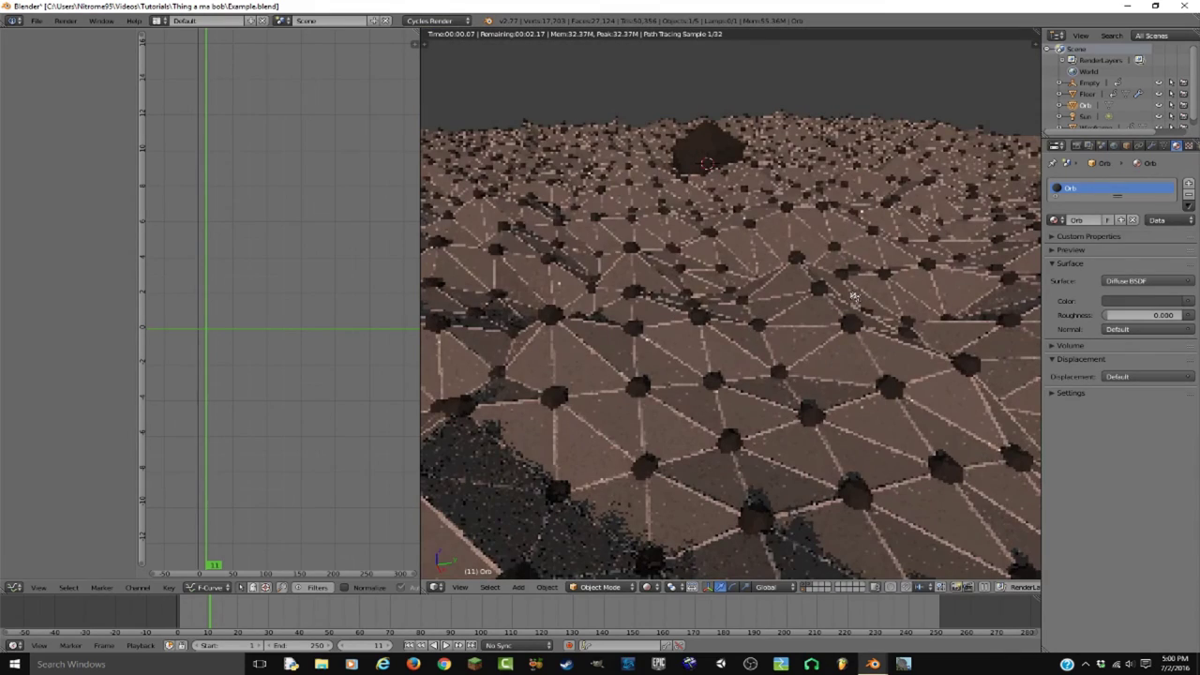
pyautogui.click(1128, 302)
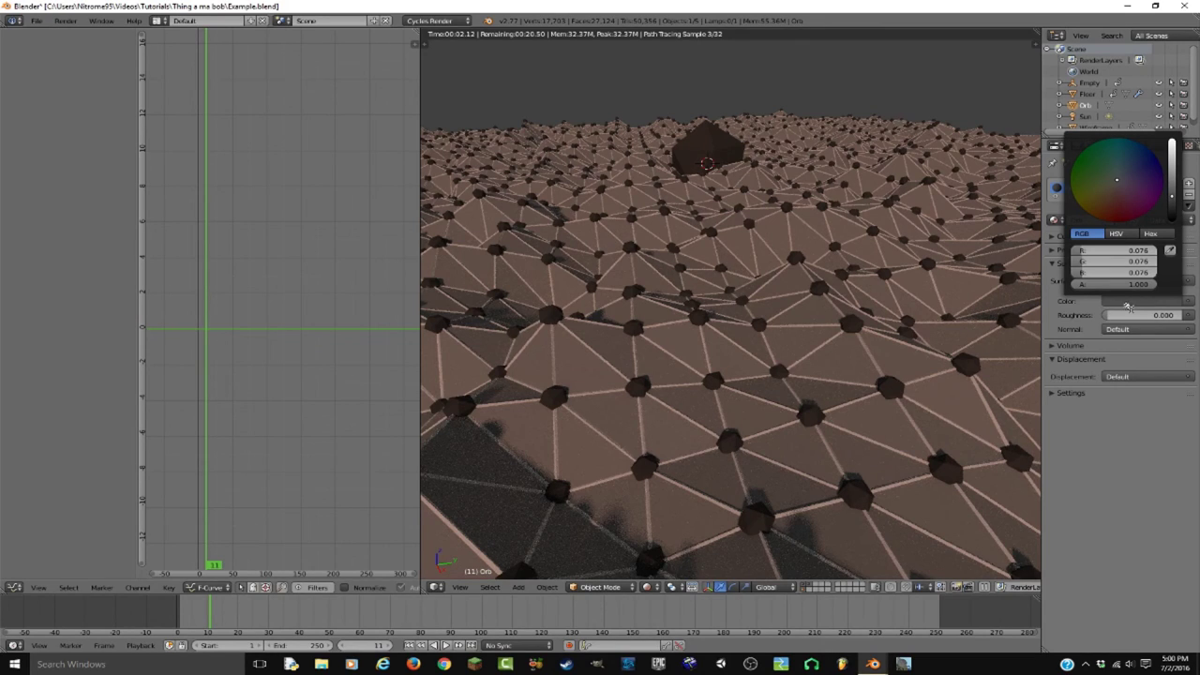
pyautogui.press('z')
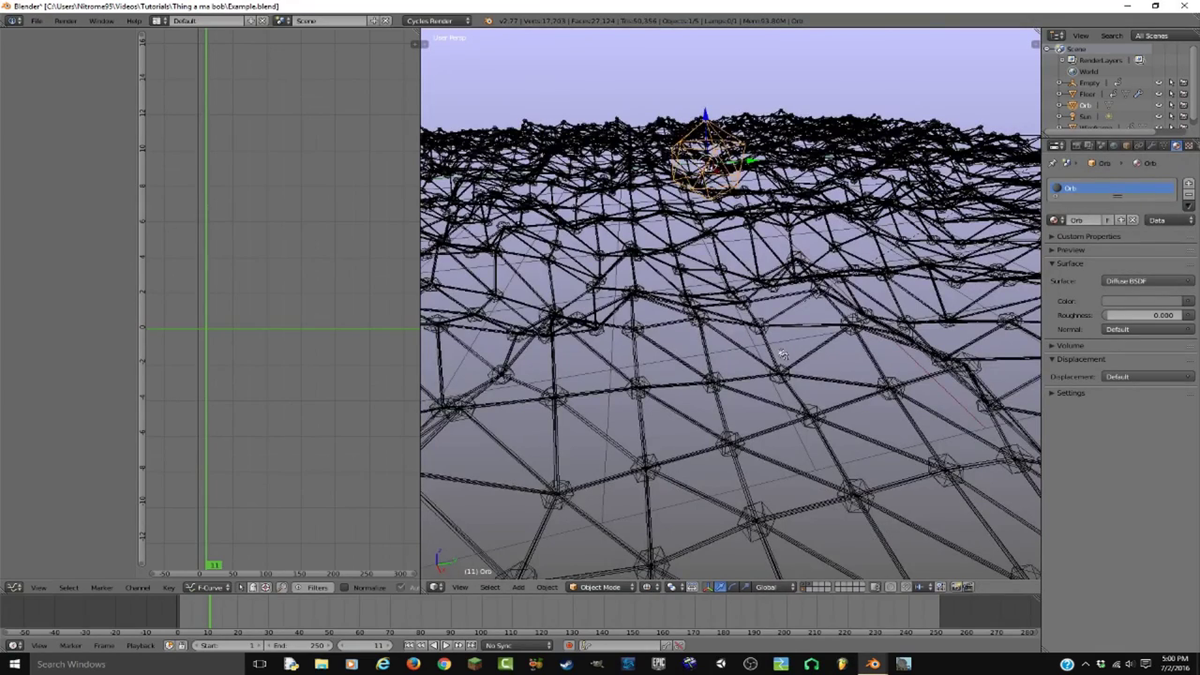
pyautogui.press('z')
# Deselect everything and save the file, overwriting Example.blend
pyautogui.press('a')
pyautogui.hotkey('ctrl', 's')
pyautogui.click(782, 351)
# Add a camera to the scene and look through it
pyautogui.scroll(-5, 774, 292)
pyautogui.hotkey('shift', 'a')
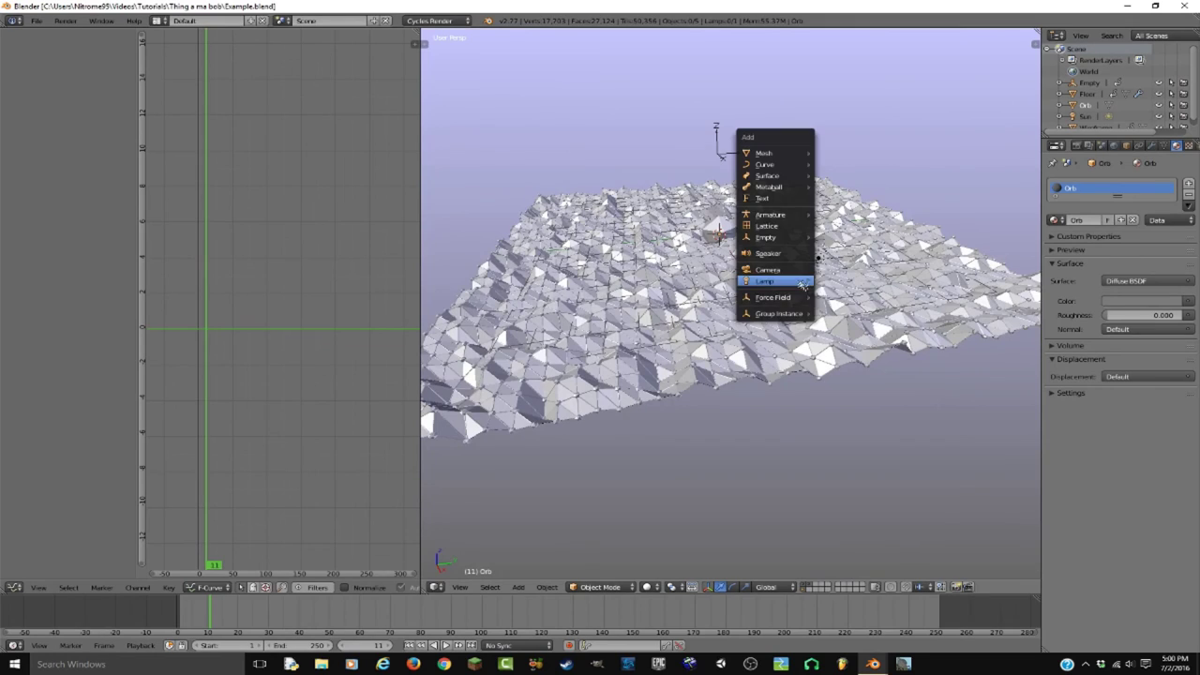
pyautogui.click(773, 274)
pyautogui.press('KP_Decimal')
# Lock the camera to the view and pull it back to frame the floor with the orb partly in shot
pyautogui.press('n')
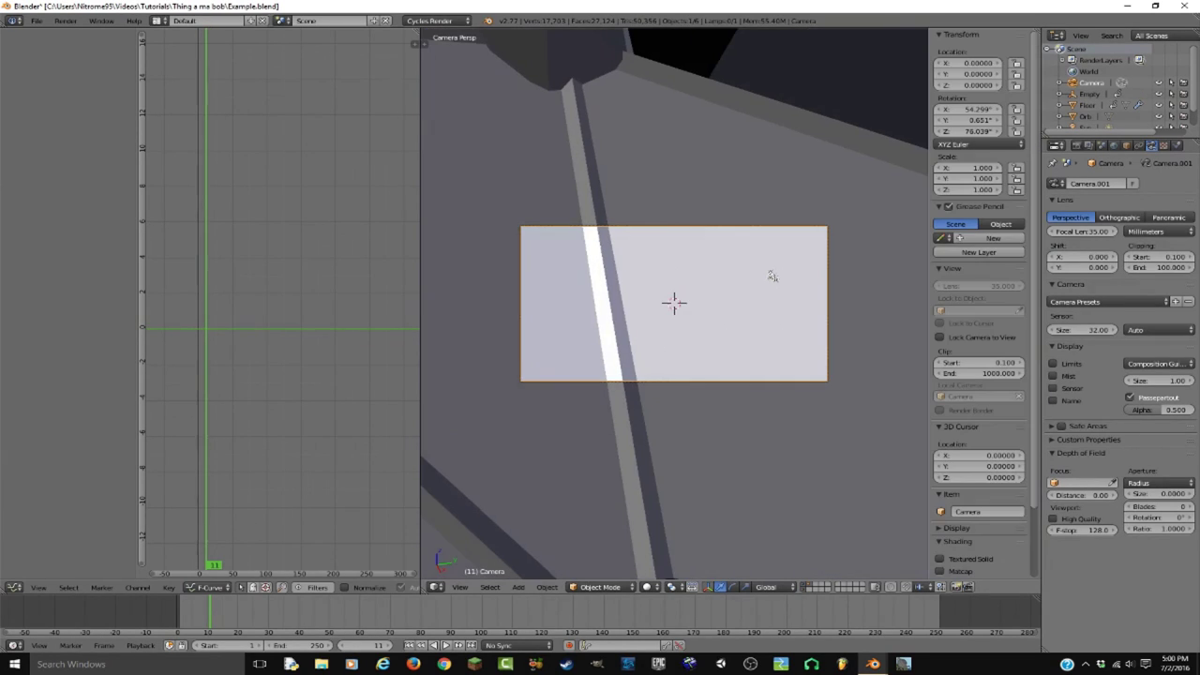
pyautogui.click(978, 341)
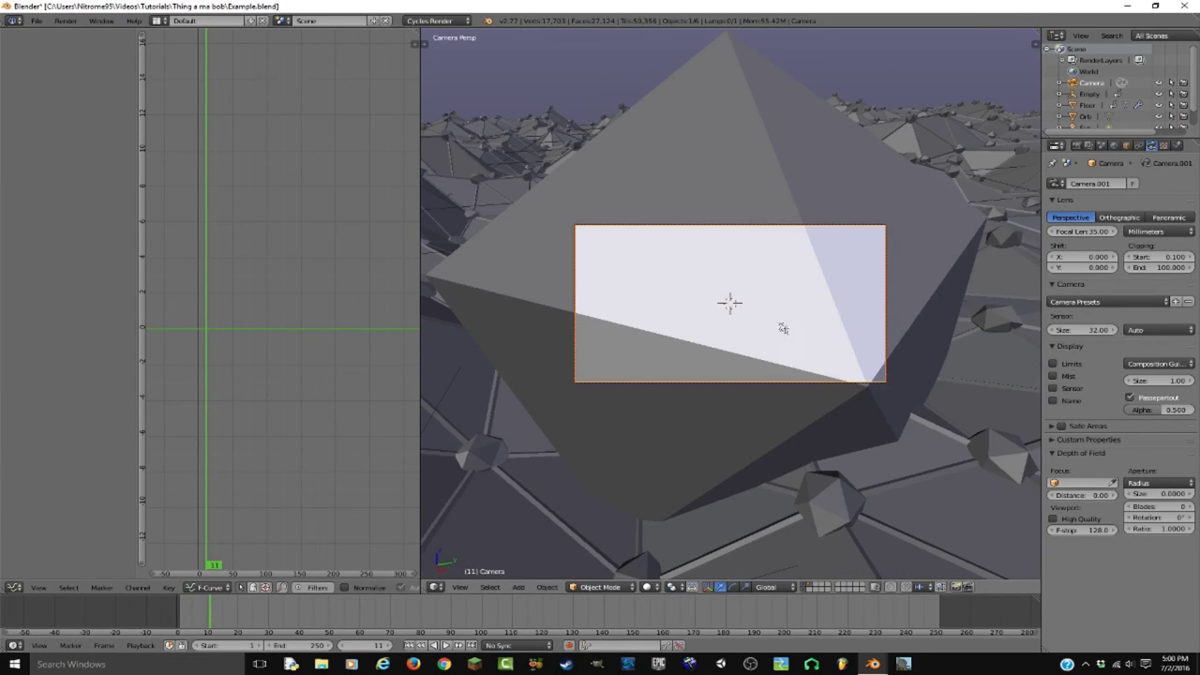
pyautogui.scroll(-7, 782, 328)
pyautogui.moveTo(778, 328); pyautogui.dragTo(675, 345, button='middle')
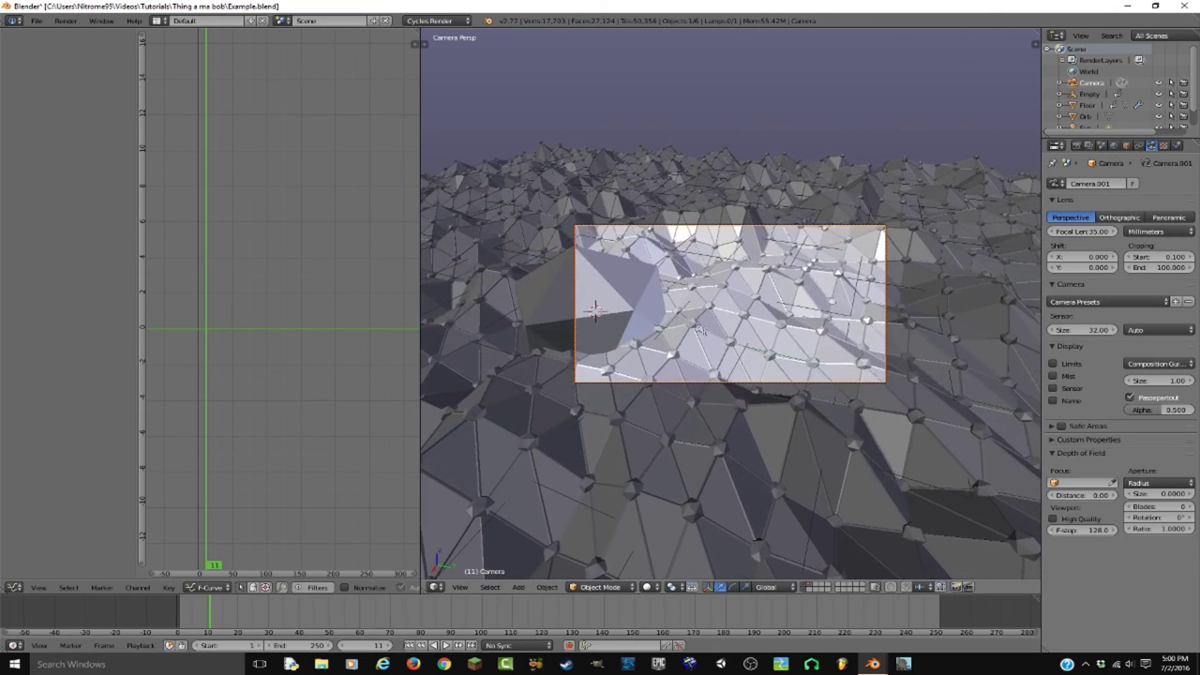
# Set the render resolution to 100% with 256 render samples and render the current frame
pyautogui.click(1076, 146)
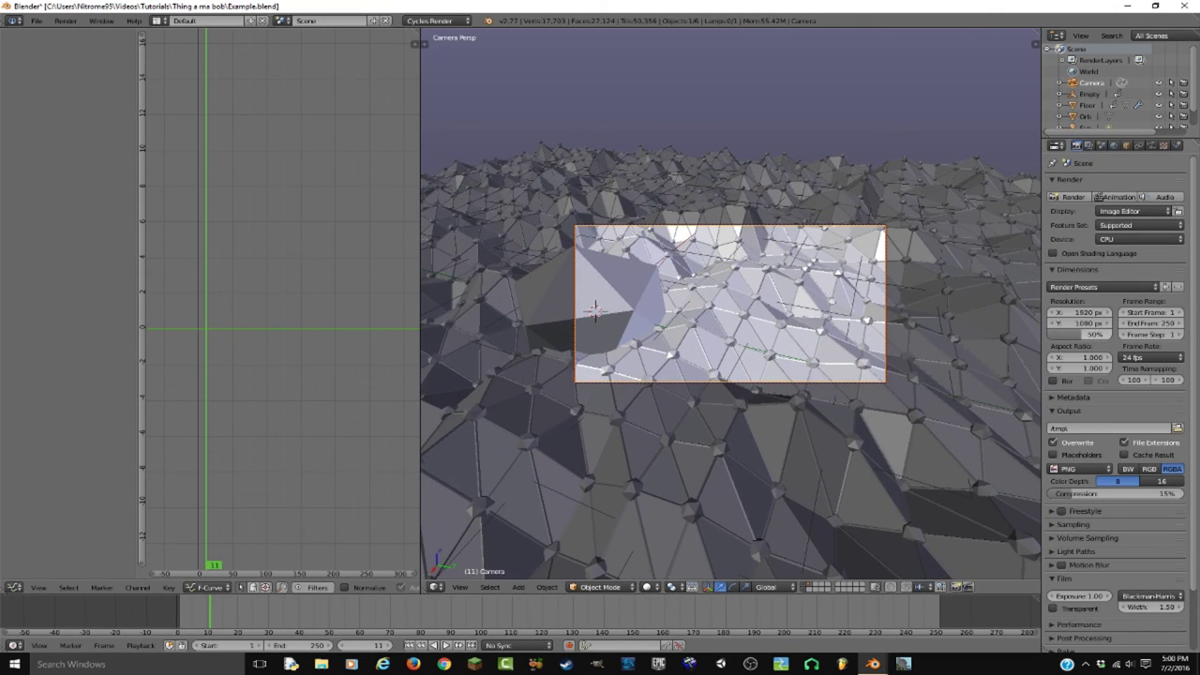
pyautogui.click(1089, 145)
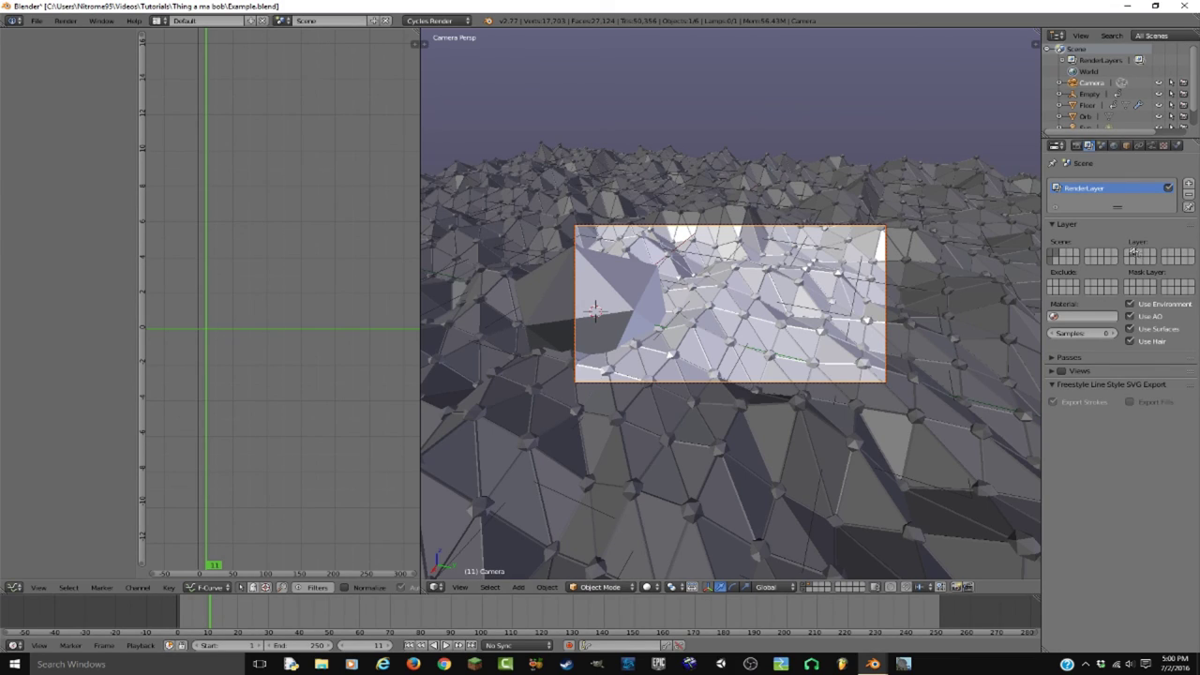
pyautogui.click(1078, 148)
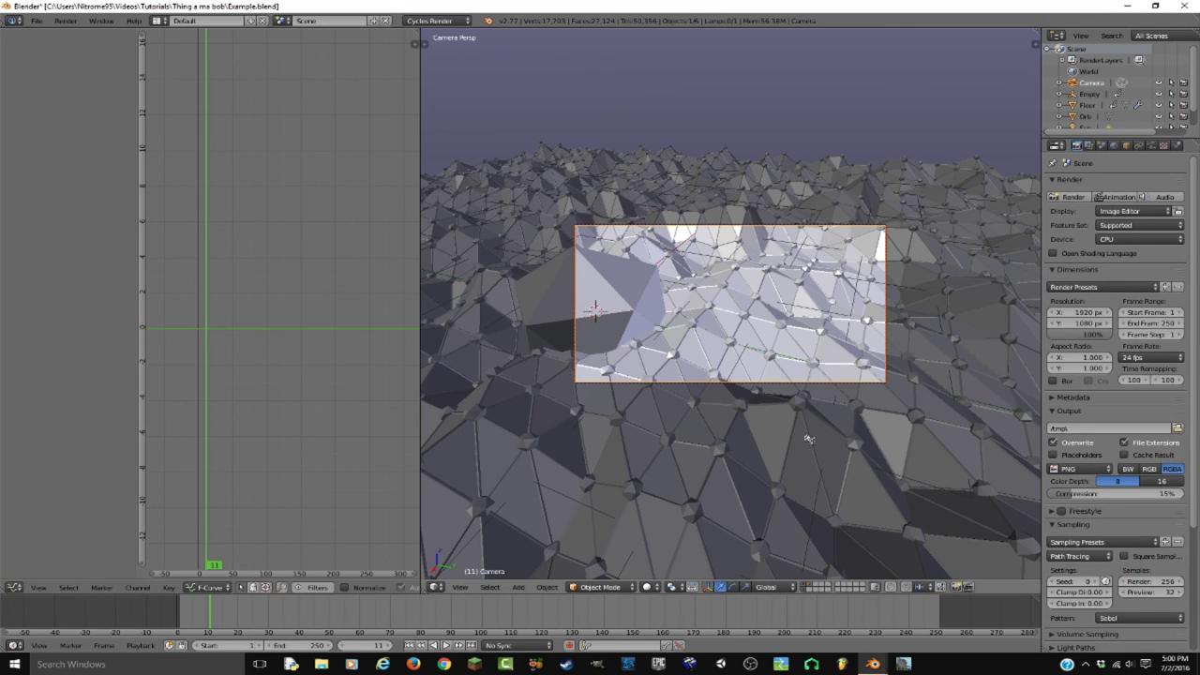
pyautogui.press('F12')
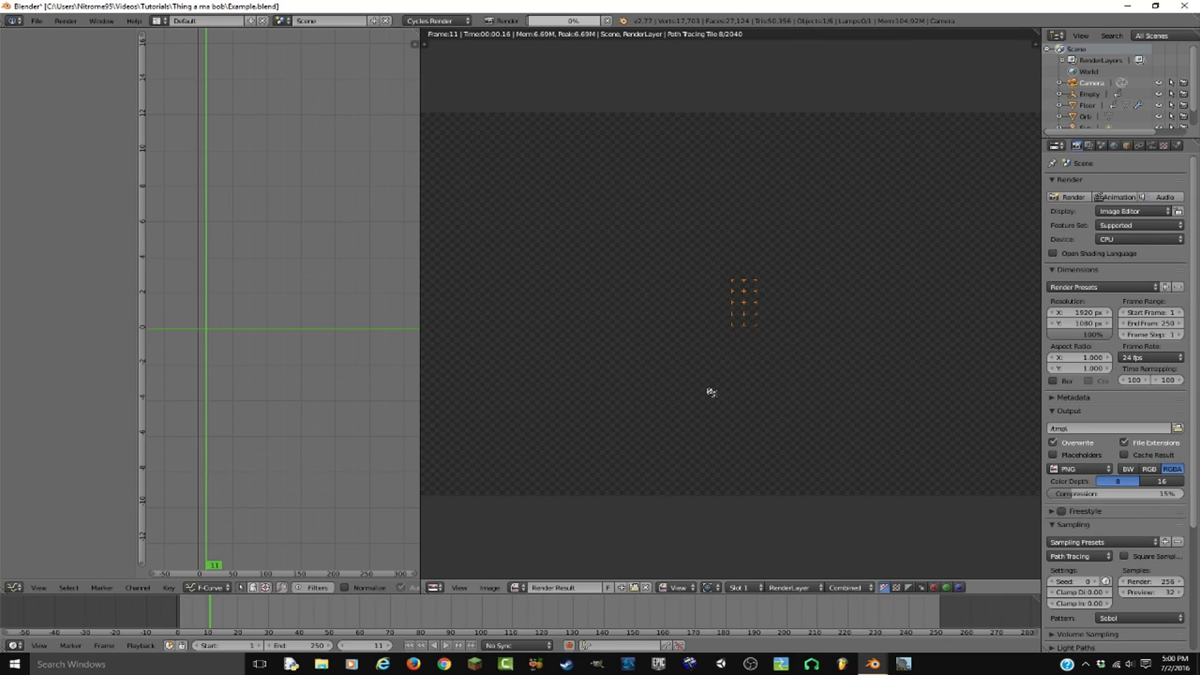